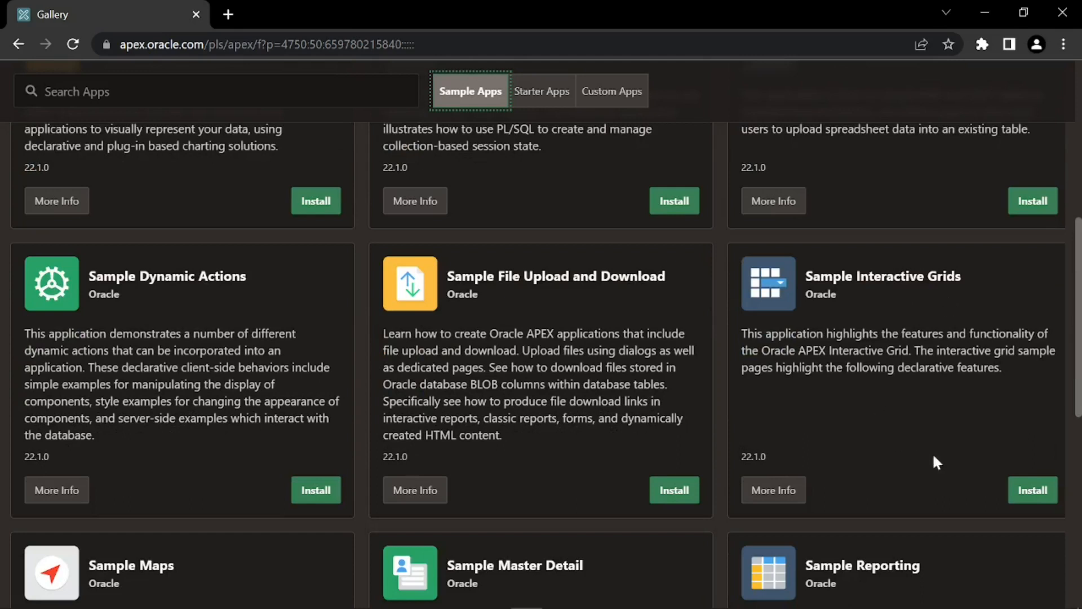
# - Install the Sample Interactive Grids application from the gallery with an automatically assigned ID and the WKSP_TECHMINING69 parsing schema
pyautogui.click(1033, 490)
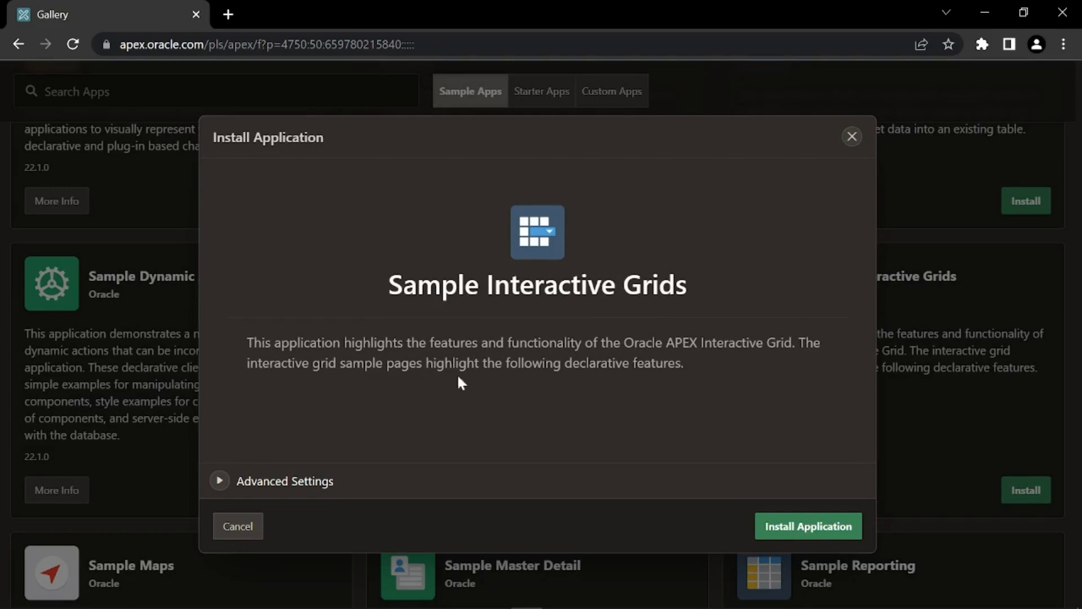
pyautogui.click(220, 481)
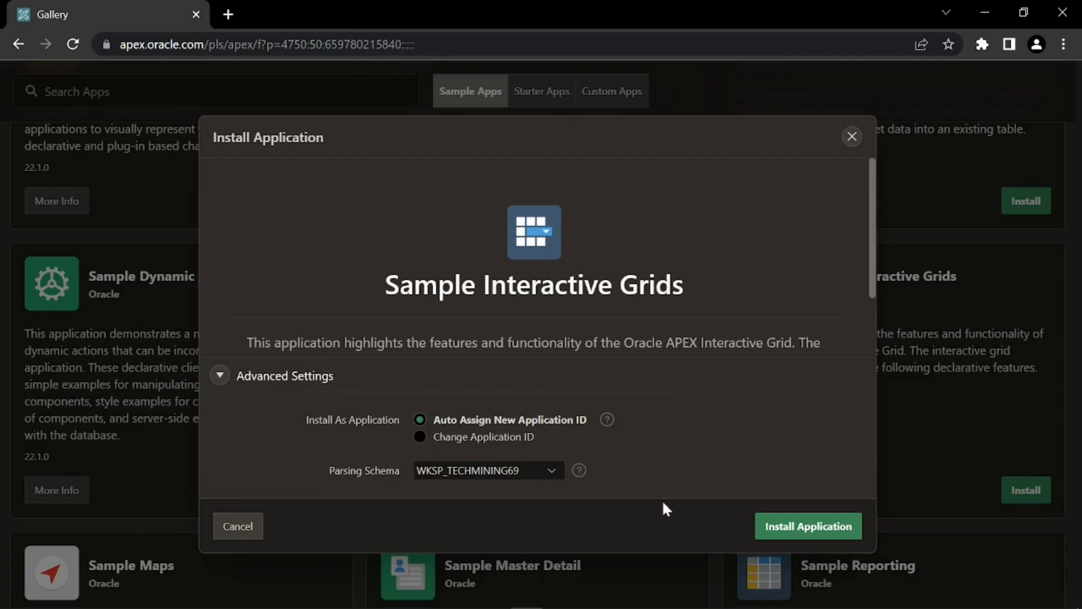
pyautogui.click(801, 533)
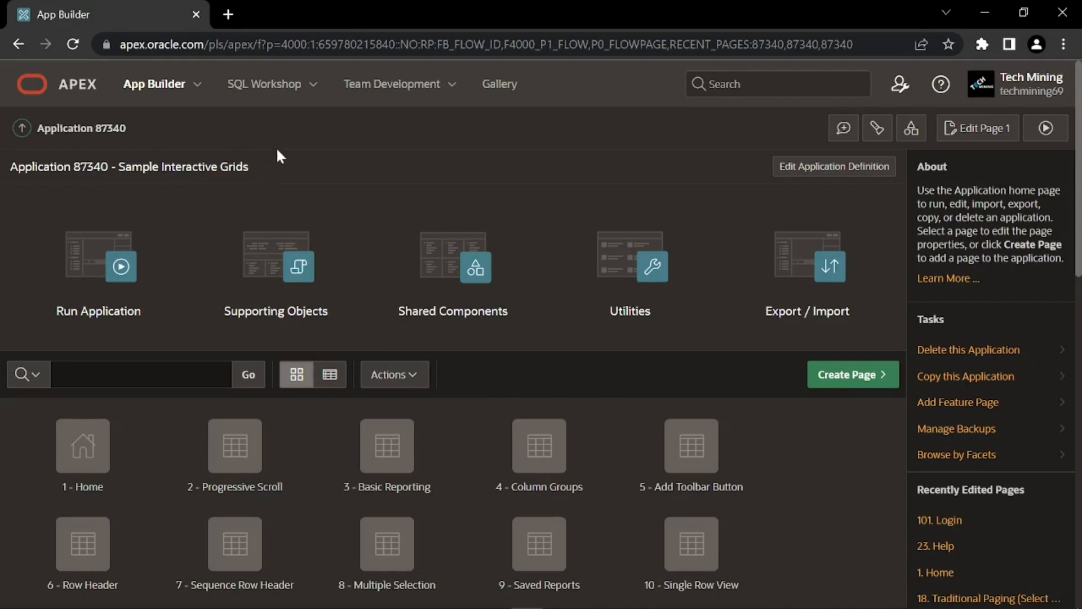
# - Examine the column definitions of the EBA_DEMO_IG_EMP and EBA_DEMO_IG_PEOPLE tables in the Object Browser
pyautogui.click(313, 84)
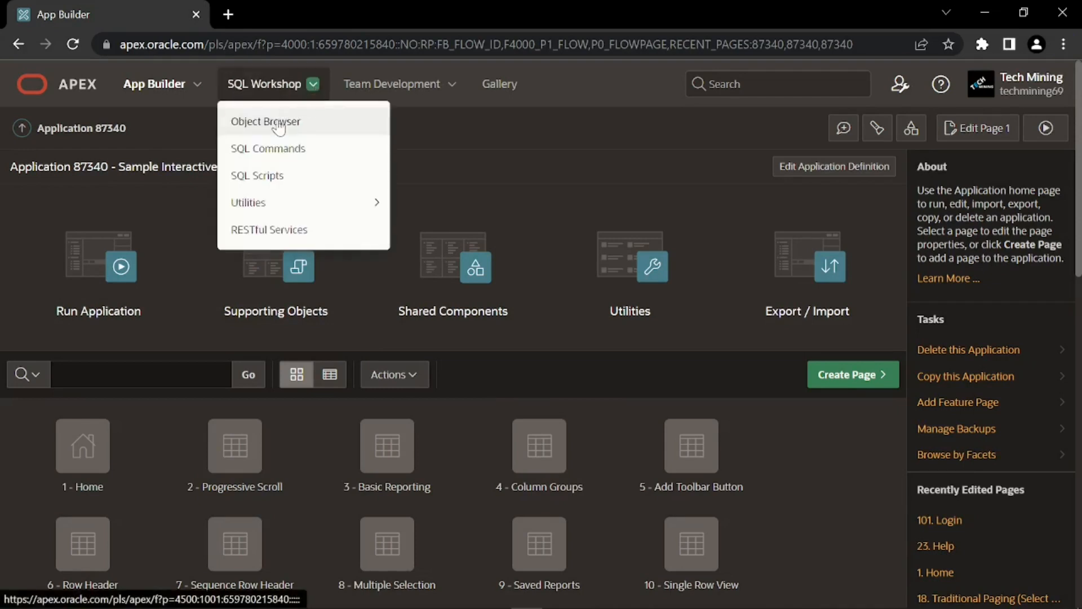
pyautogui.click(279, 124)
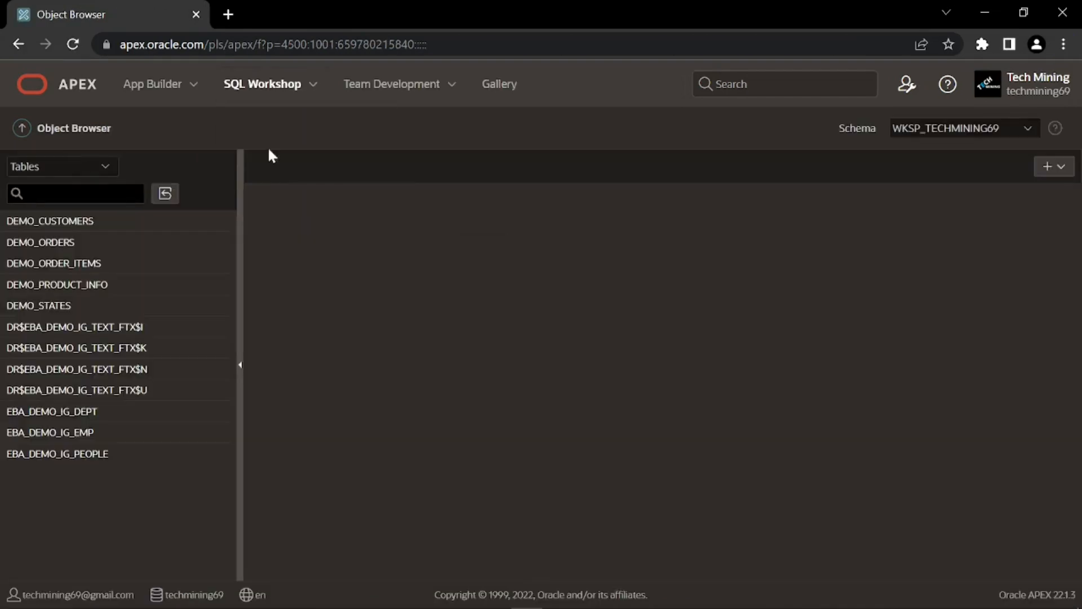
pyautogui.click(69, 442)
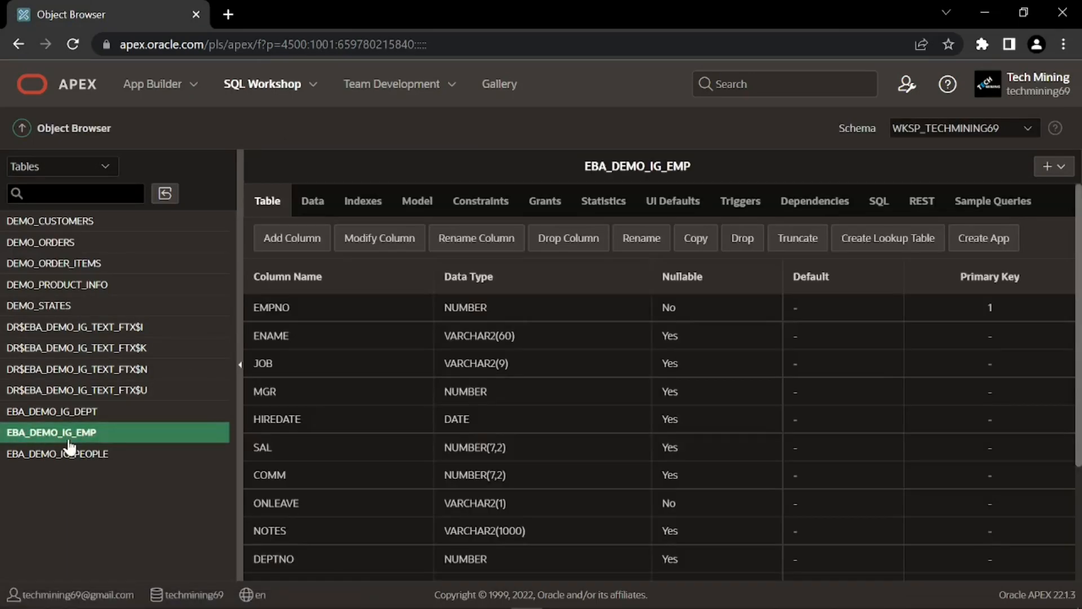
pyautogui.scroll(-3, 372, 348)
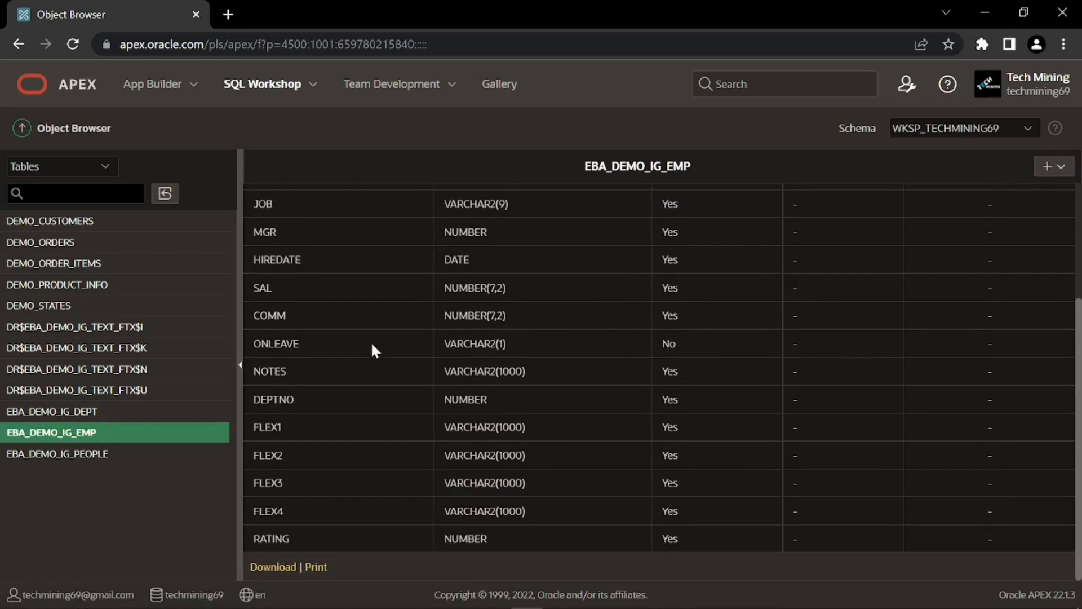
pyautogui.scroll(3, 372, 345)
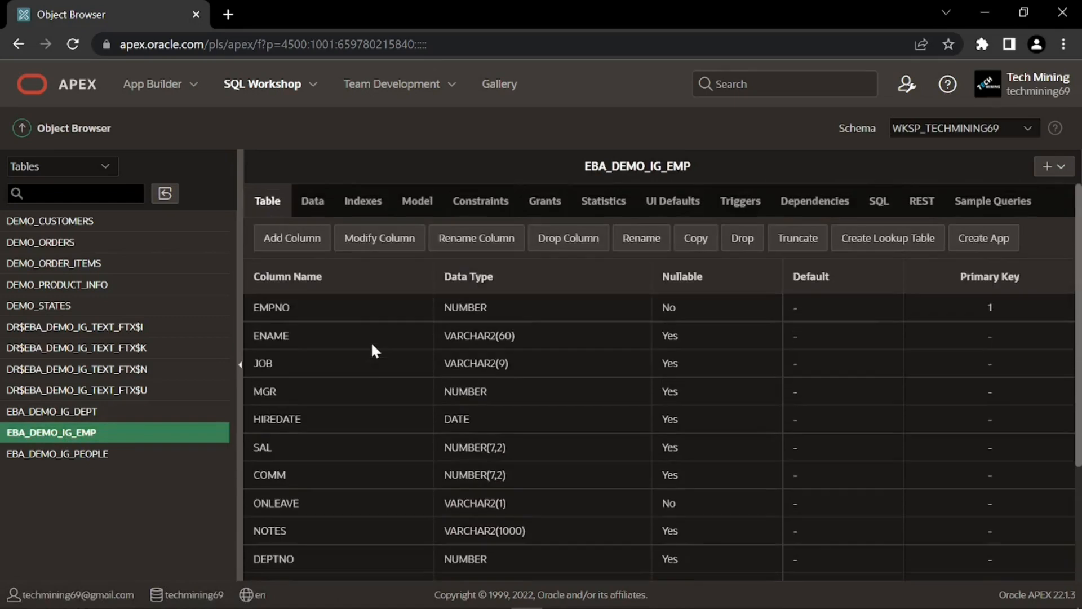
pyautogui.click(106, 455)
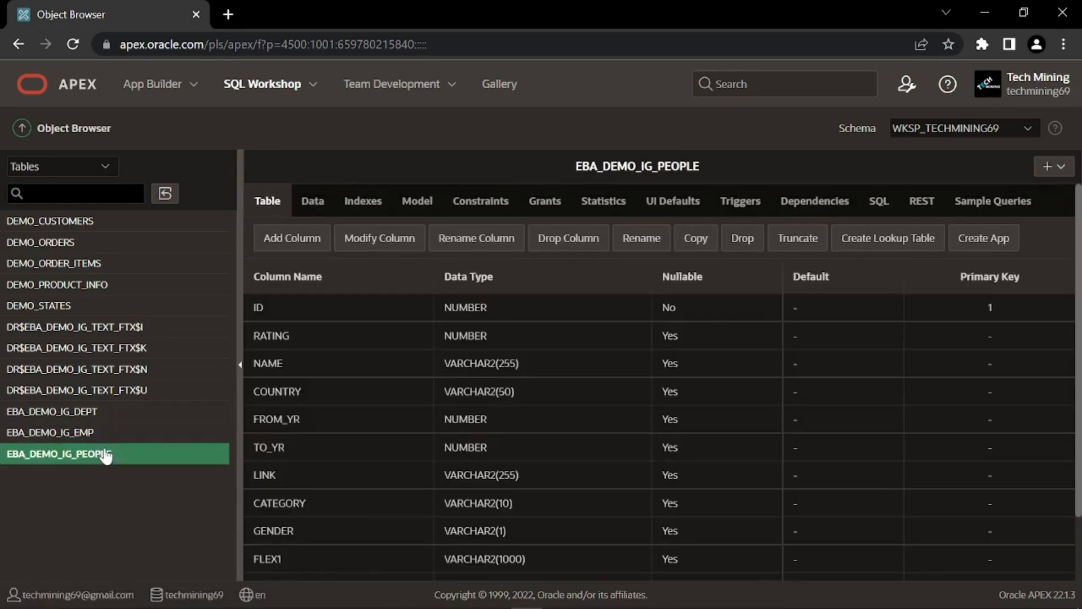
pyautogui.scroll(-2, 351, 386)
pyautogui.scroll(2, 350, 388)
# - Open the Sales Web Application and start creating an Interactive Grid page in it
pyautogui.click(168, 94)
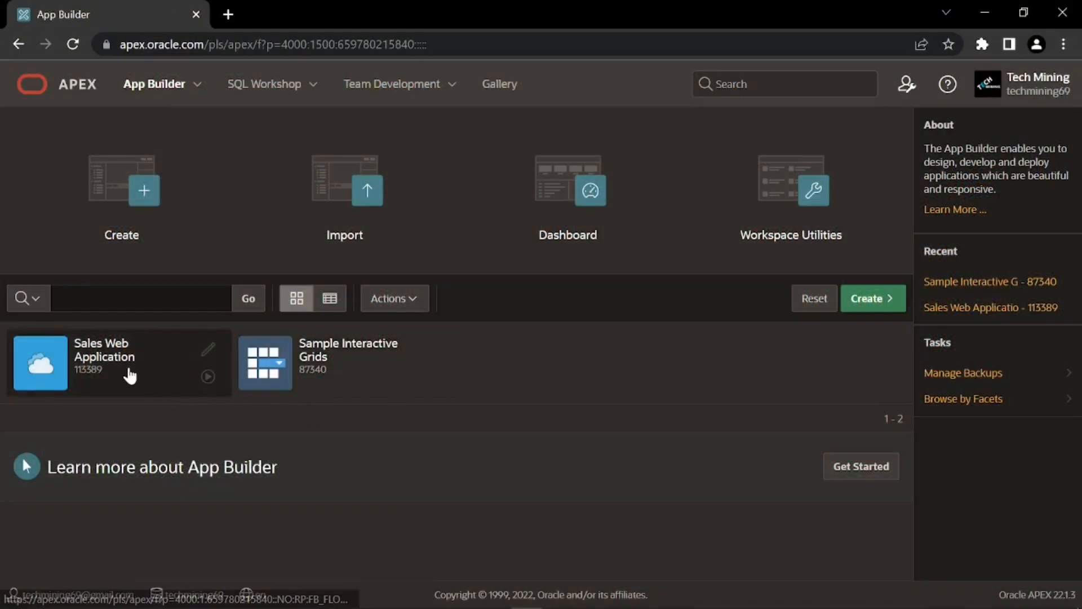
pyautogui.click(130, 375)
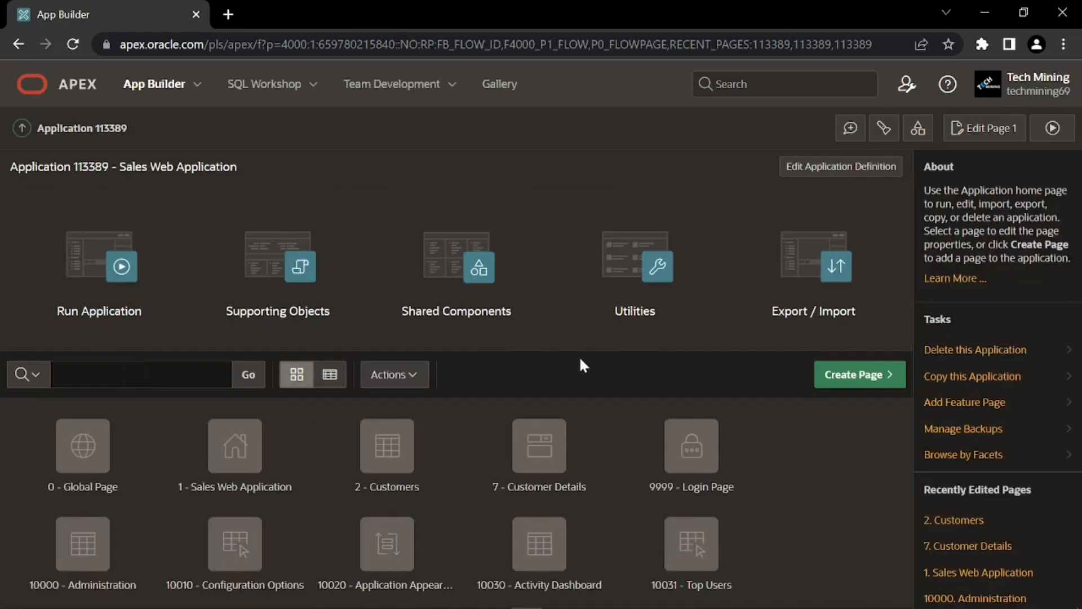
pyautogui.click(850, 376)
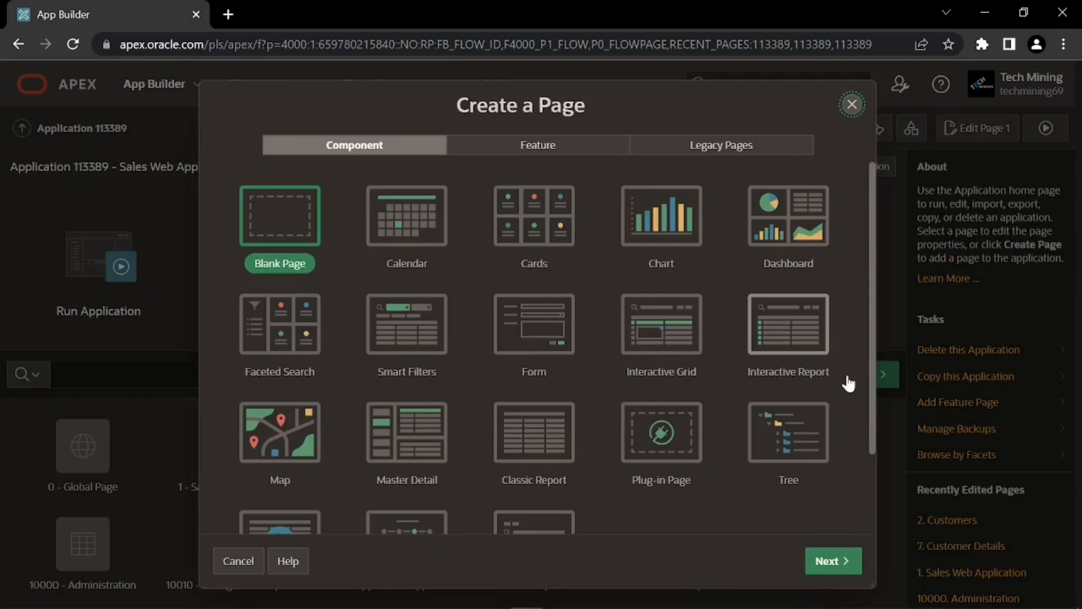
pyautogui.click(679, 349)
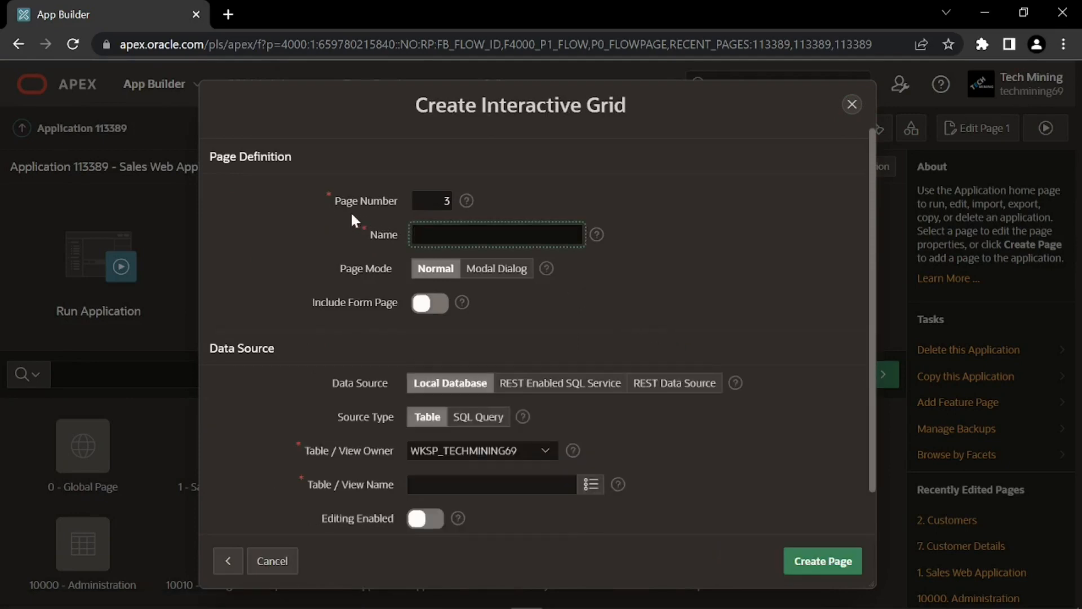
# - Define the page as number 100, named Column Groups, in Normal mode, with Local Database as data source and SQL Query as source type
pyautogui.doubleClick(446, 201)
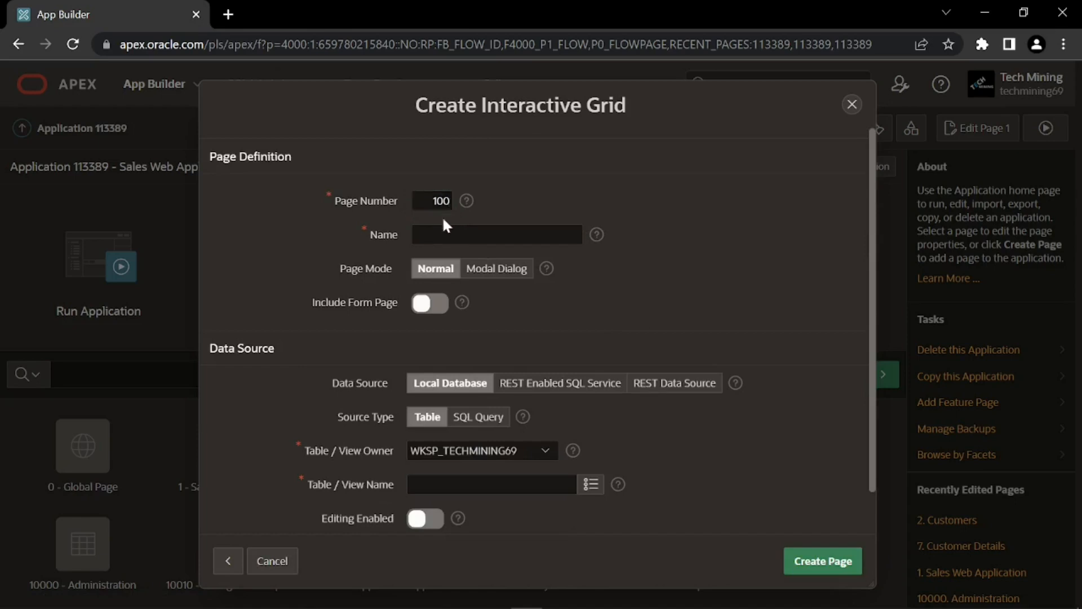
pyautogui.press('Tab')
pyautogui.write('Column Groups')
pyautogui.click(424, 251)
pyautogui.click(435, 275)
pyautogui.click(418, 390)
pyautogui.click(467, 422)
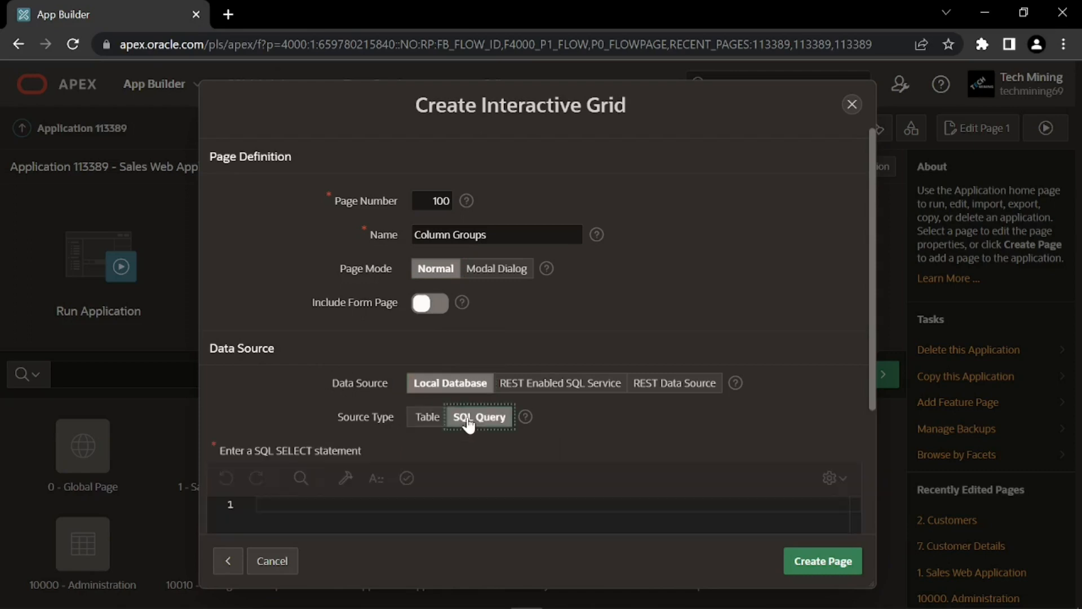
pyautogui.scroll(-3, 465, 414)
pyautogui.click(460, 398)
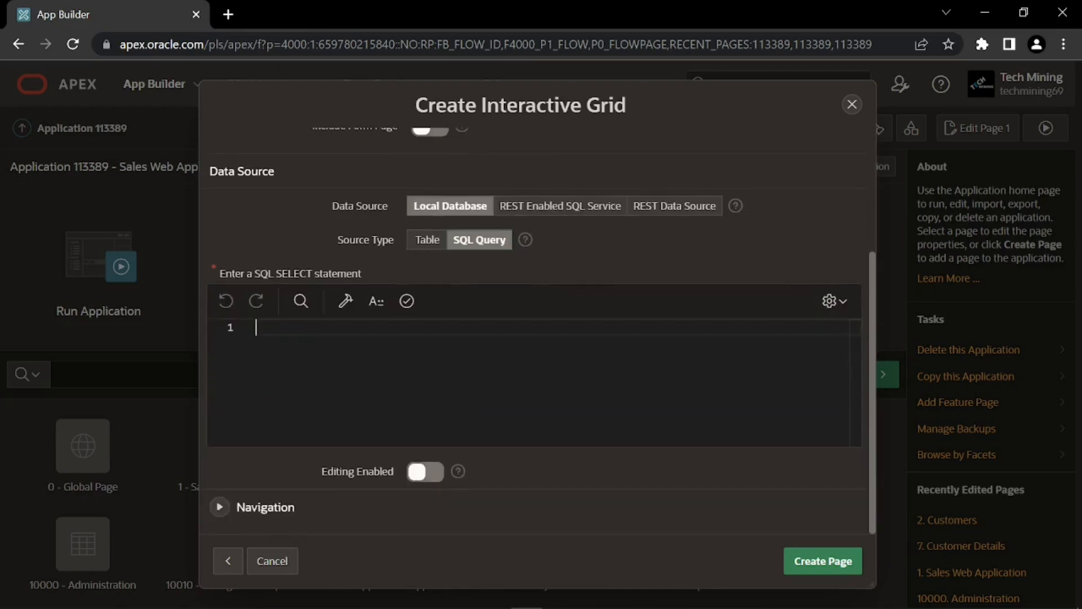
# - Switch to File Explorer and copy the entire SELECT query from 5.6.1.txt in the part 5 folder
pyautogui.hotkey('alt', 'Tab')
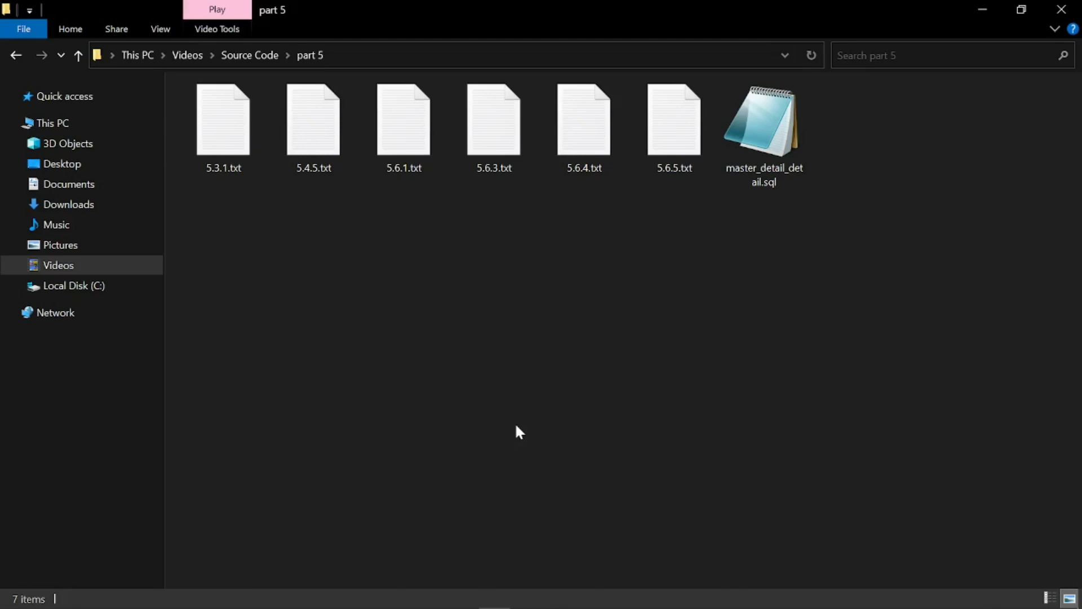
pyautogui.doubleClick(402, 135)
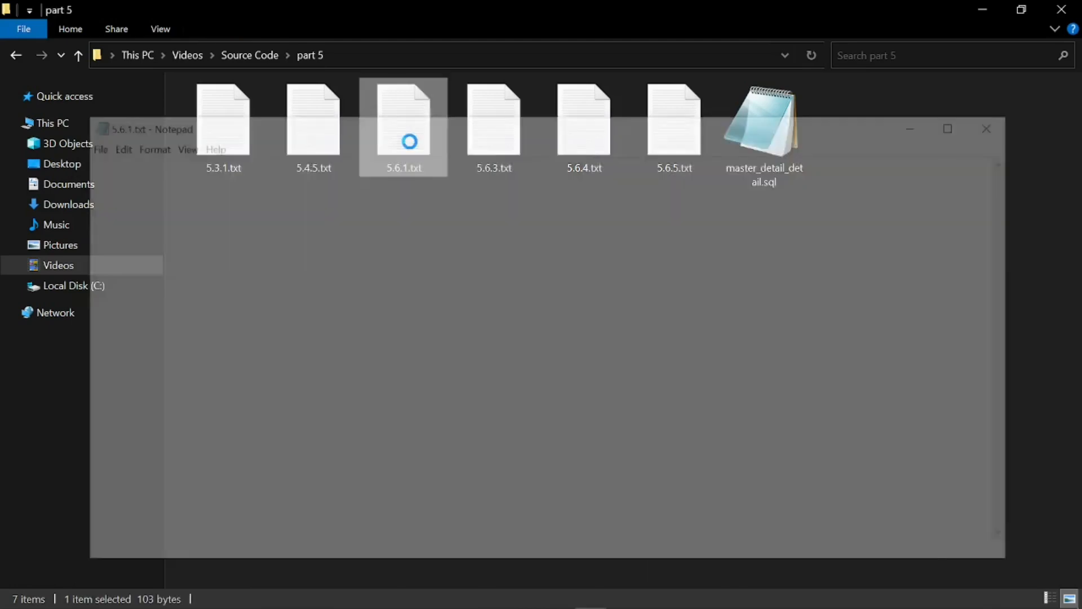
pyautogui.hotkey('ctrl', 'a')
pyautogui.hotkey('ctrl', 'c')
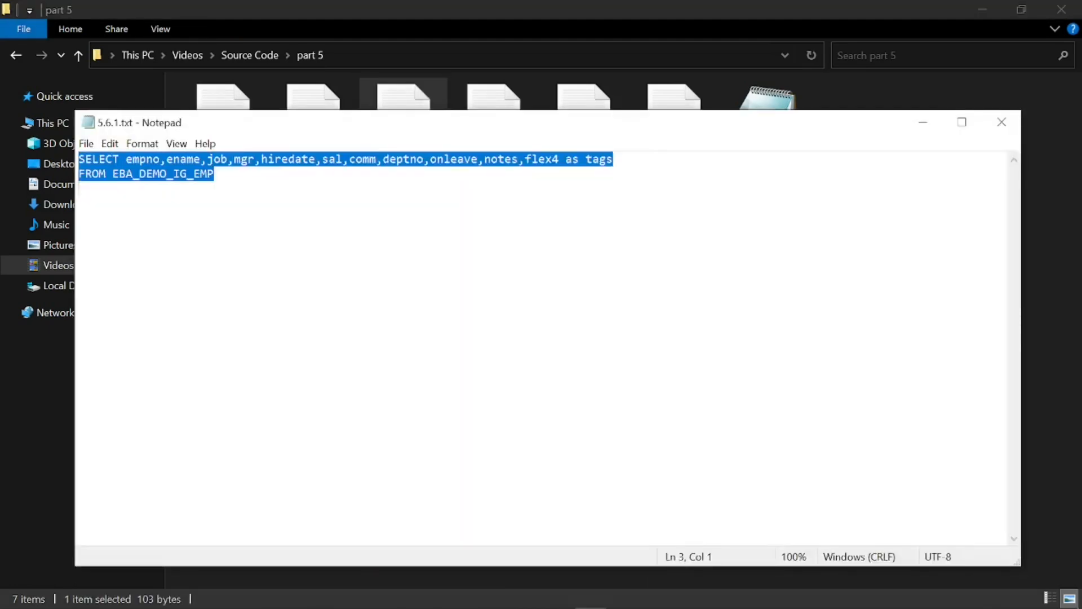
# - Return to the page wizard, paste the EBA_DEMO_IG_EMP query as the grid's SQL SELECT statement and validate it
pyautogui.hotkey('alt', 'Tab')
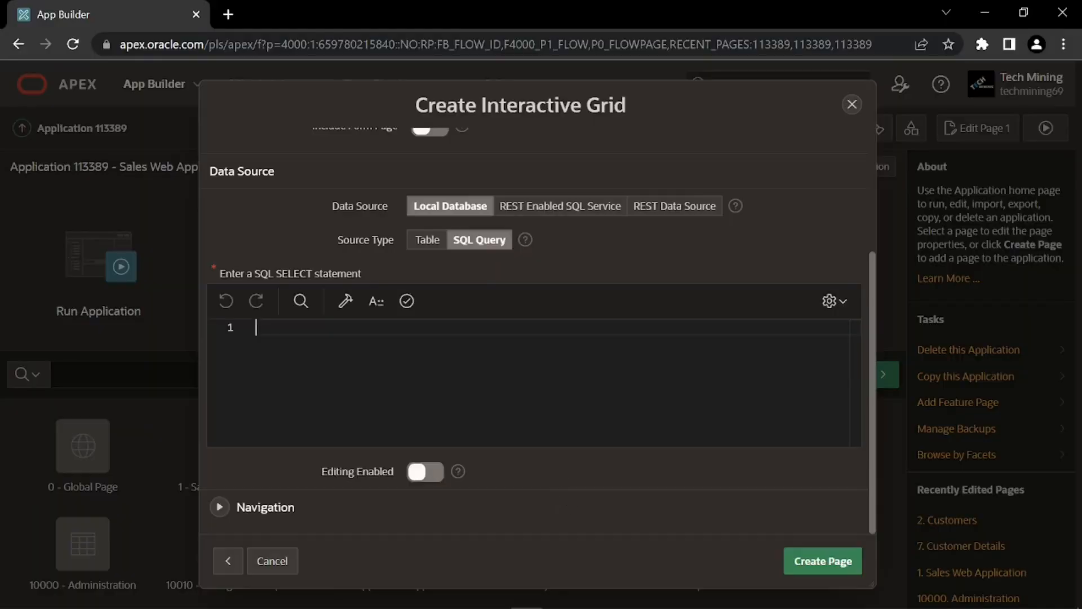
pyautogui.hotkey('ctrl', 'v')
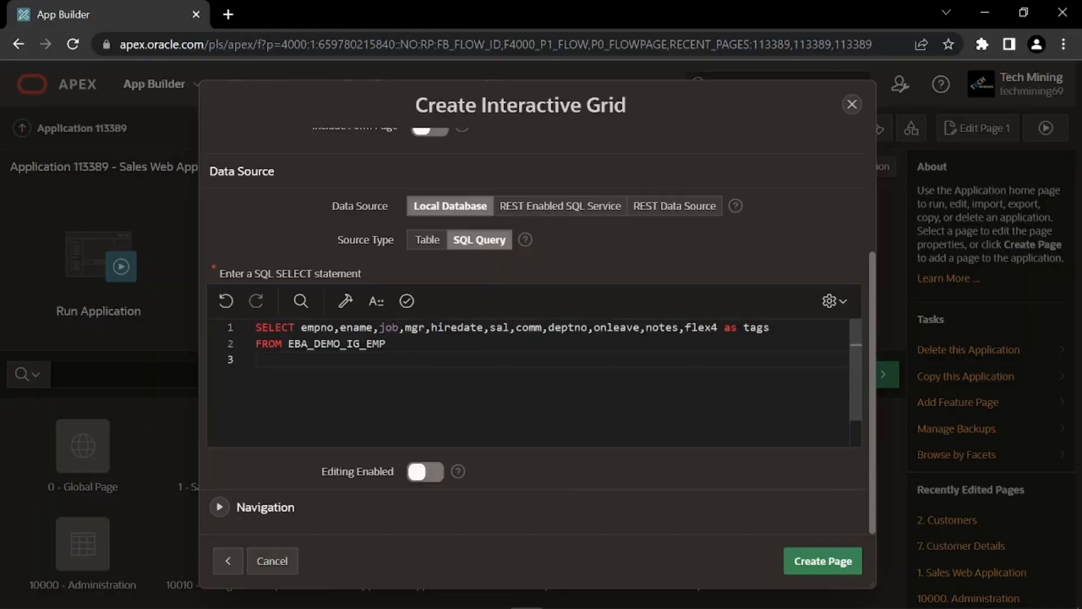
pyautogui.click(407, 304)
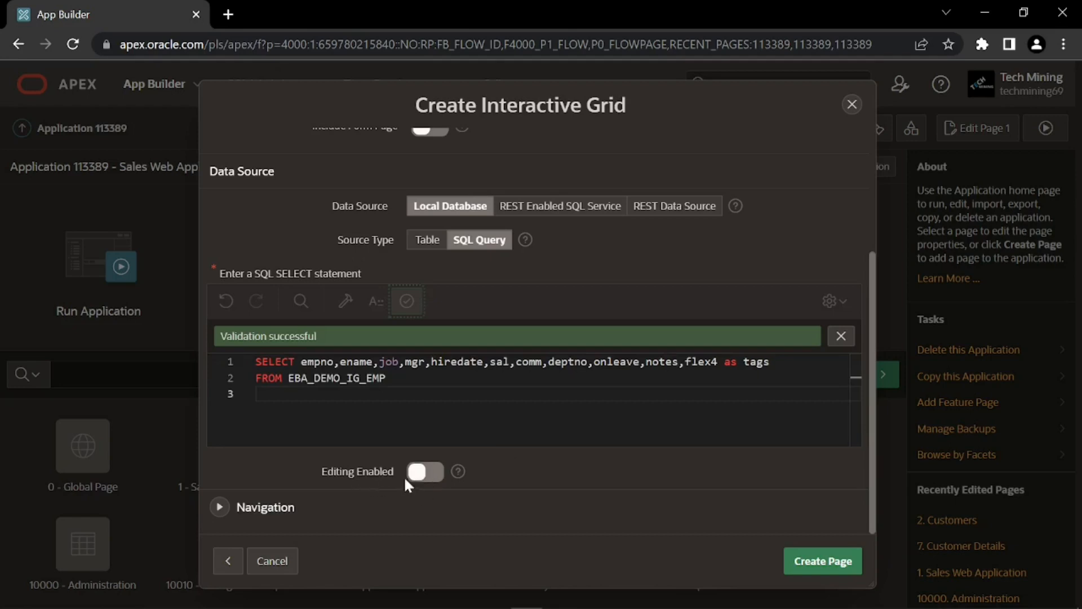
# - Set the breadcrumb parent entry to "- No parent entry -" and create the interactive grid page
pyautogui.click(243, 506)
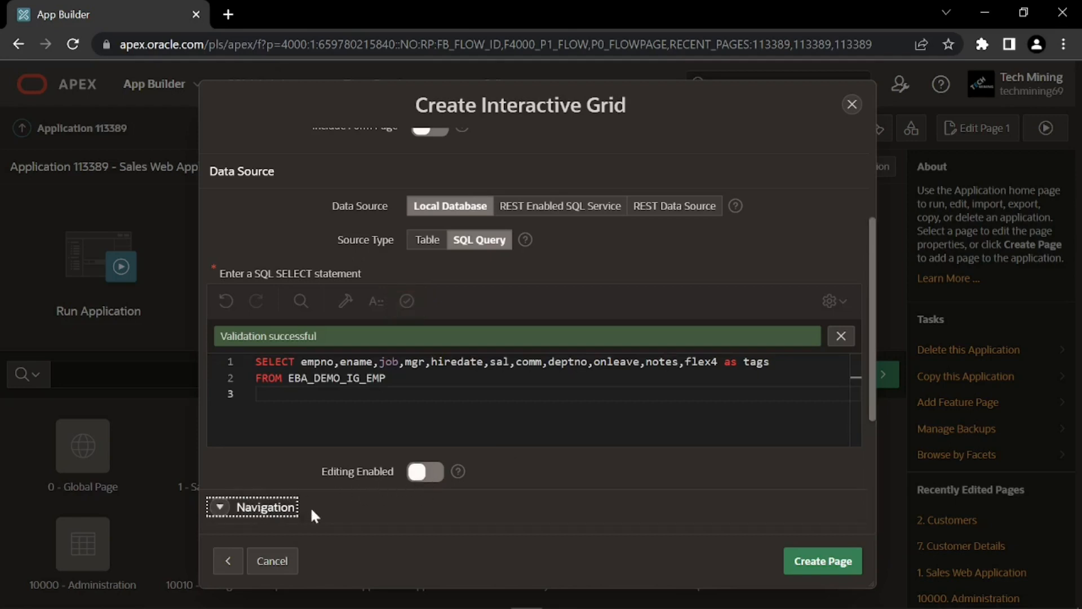
pyautogui.scroll(-2, 331, 494)
pyautogui.scroll(-3, 339, 444)
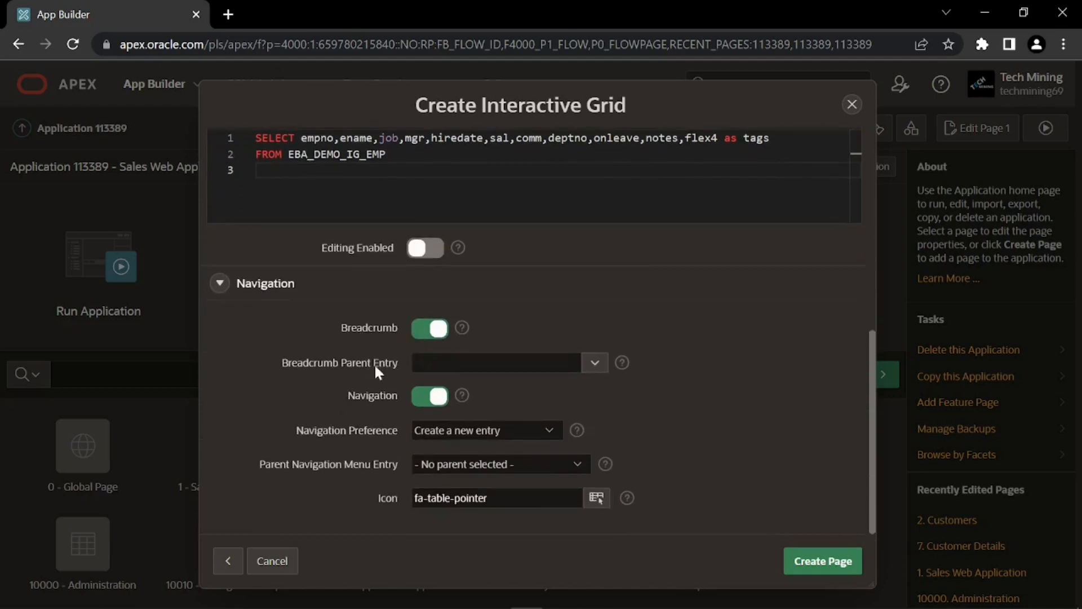
pyautogui.click(496, 363)
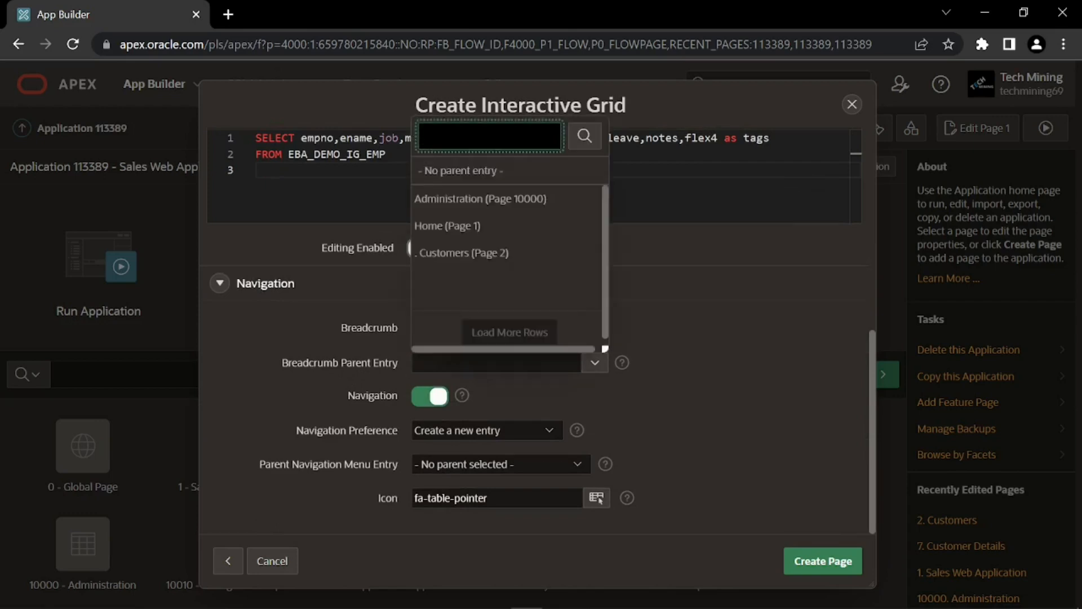
pyautogui.click(483, 164)
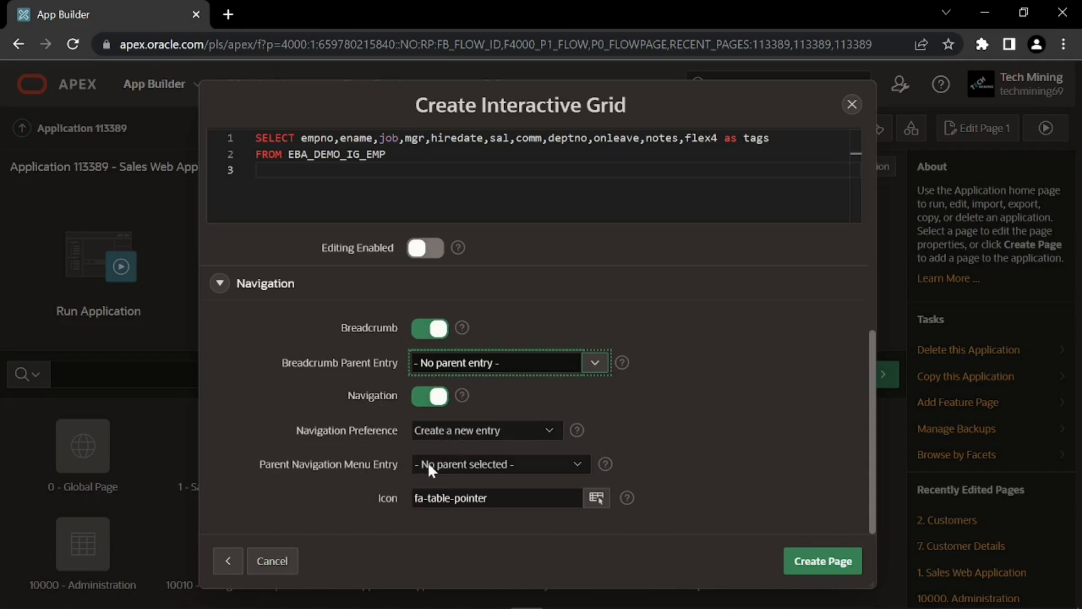
pyautogui.click(823, 560)
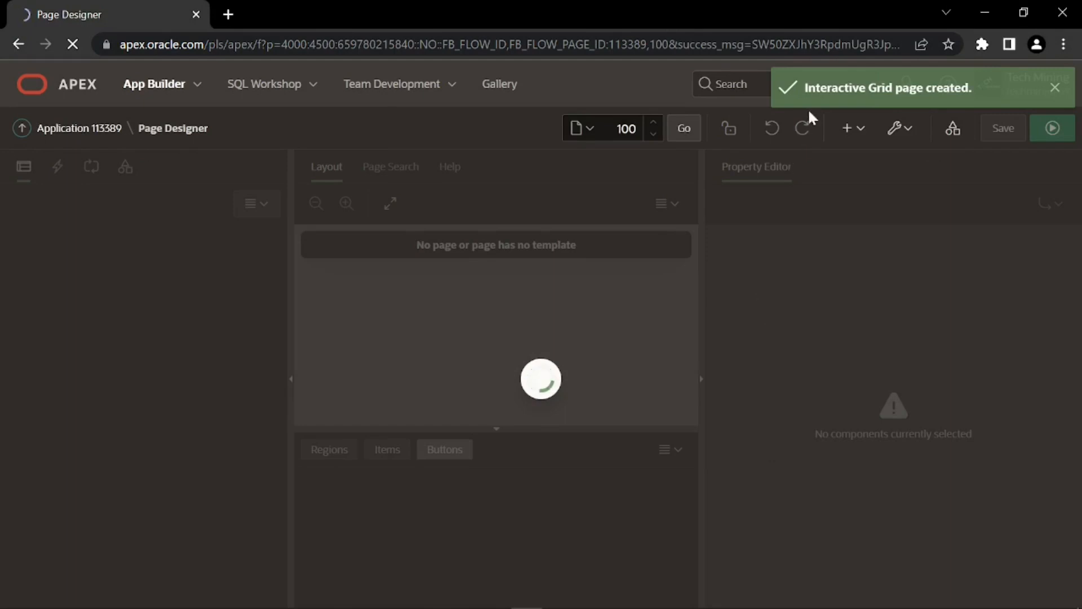
pyautogui.click(1060, 94)
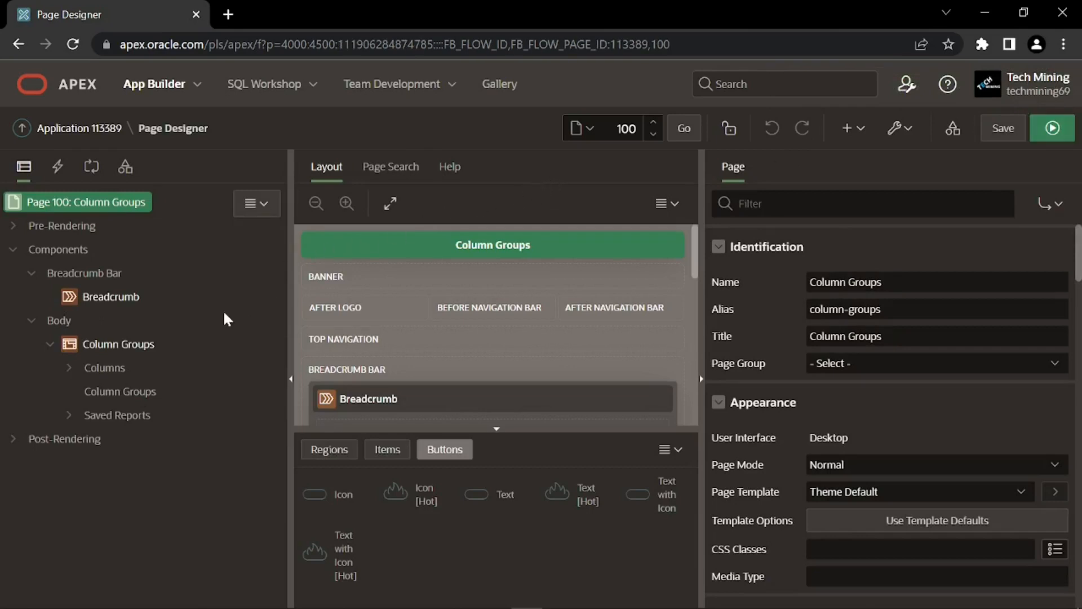
# - Create a column group with the heading Identity in the Column Groups grid region
pyautogui.click(125, 395)
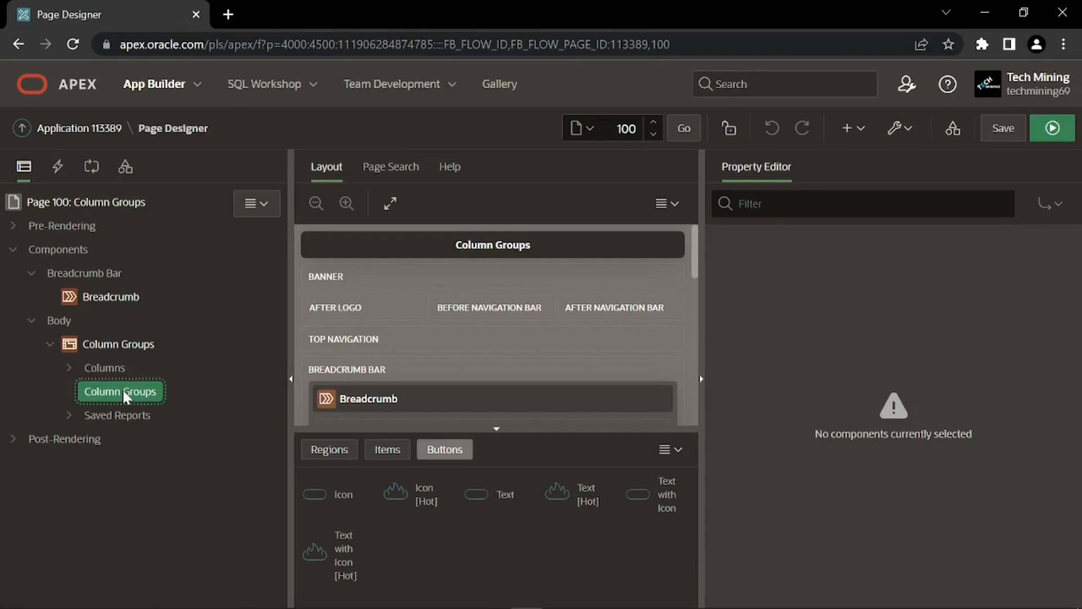
pyautogui.rightClick(125, 395)
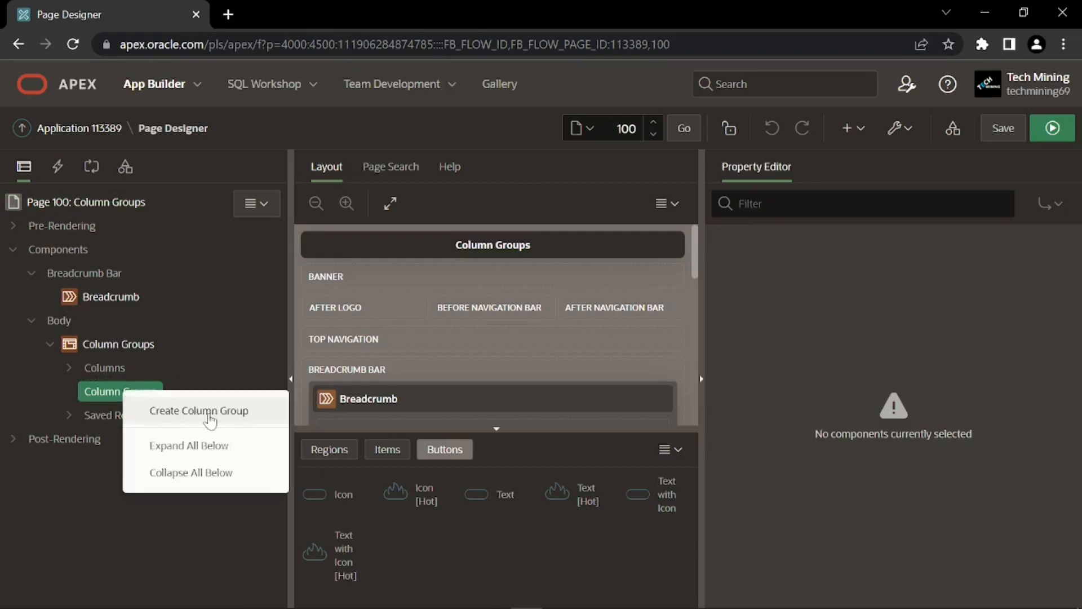
pyautogui.click(210, 417)
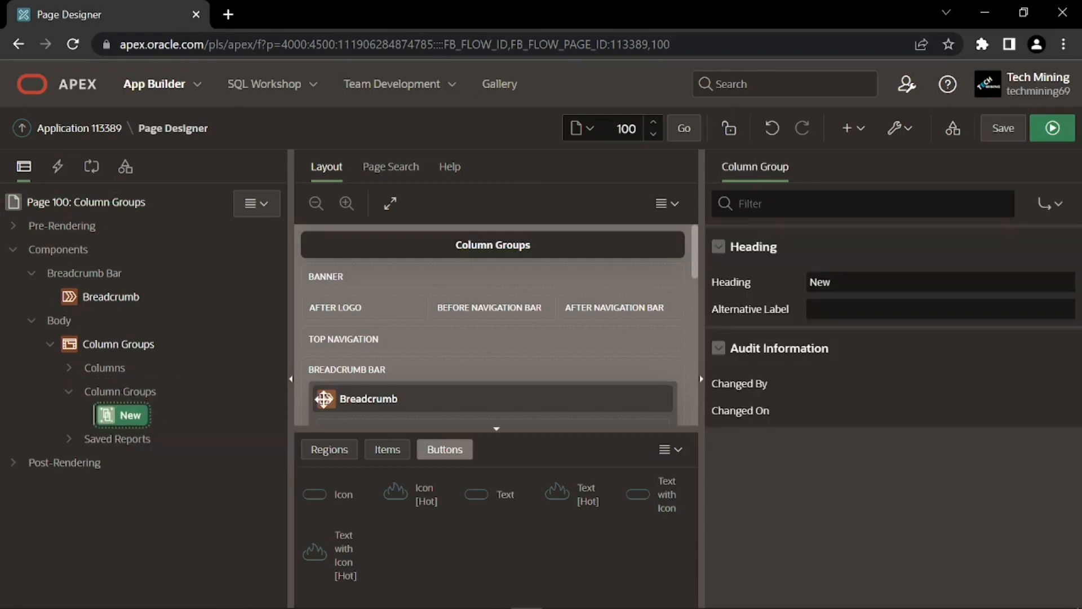
pyautogui.click(834, 282)
pyautogui.moveTo(831, 282); pyautogui.dragTo(799, 297)
pyautogui.write('Identity')
pyautogui.press('Return')
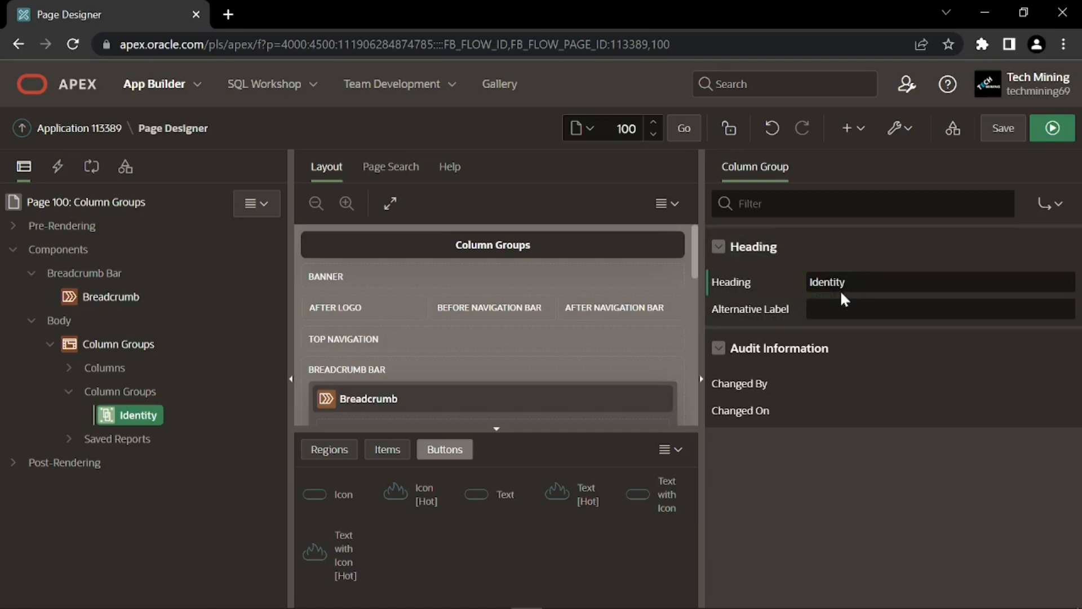
# - Add another column group to the grid region with the heading Compensation
pyautogui.rightClick(141, 393)
pyautogui.click(203, 413)
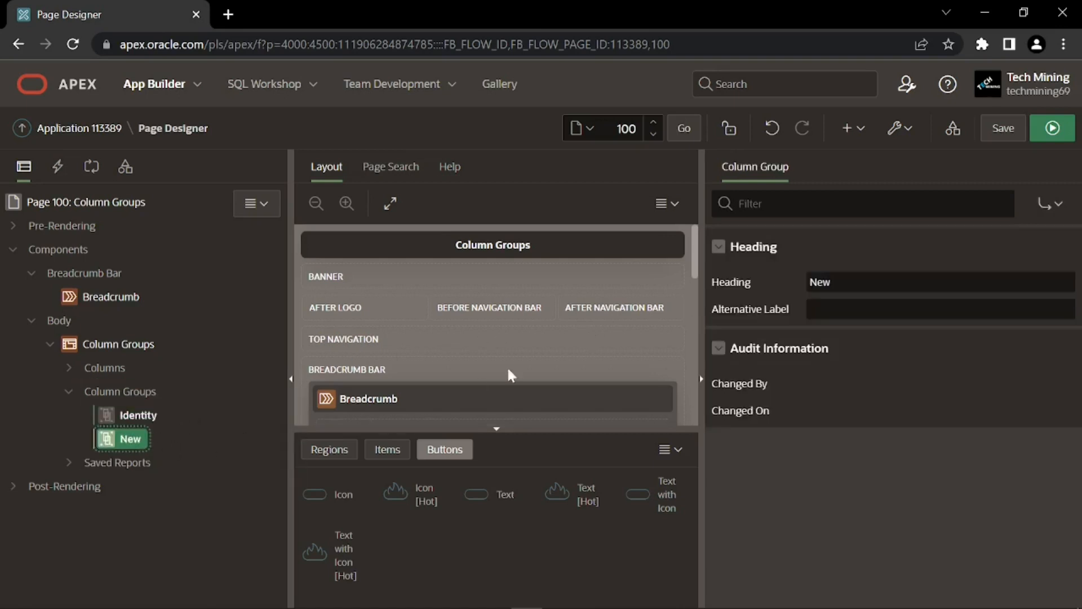
pyautogui.moveTo(839, 284); pyautogui.dragTo(790, 294)
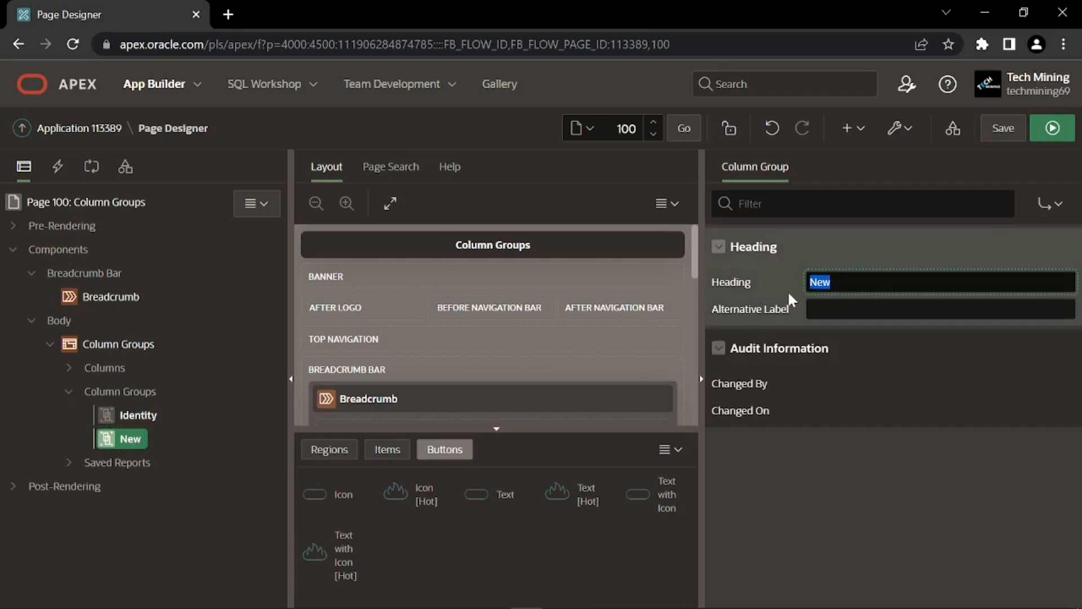
pyautogui.write('Compensation')
pyautogui.press('Return')
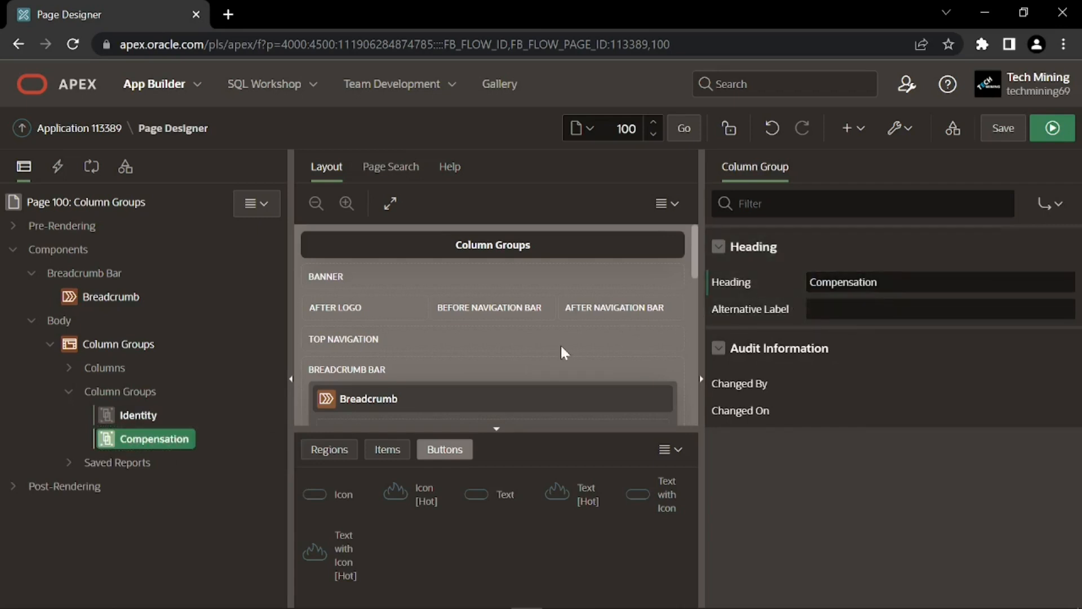
# - Create a third column group in the grid region with the heading Notes and save the page
pyautogui.rightClick(151, 396)
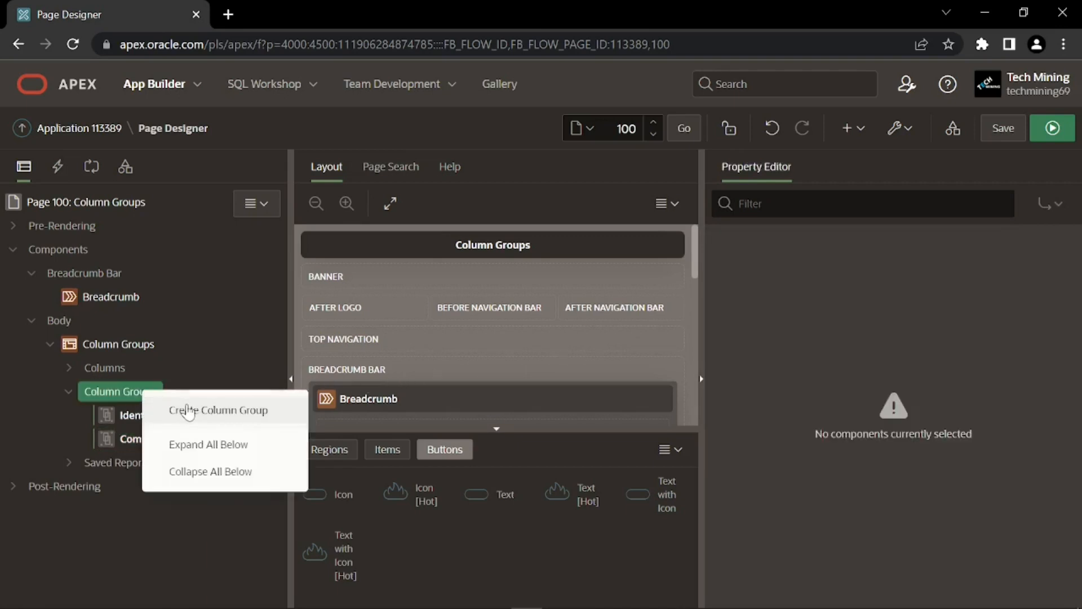
pyautogui.click(178, 410)
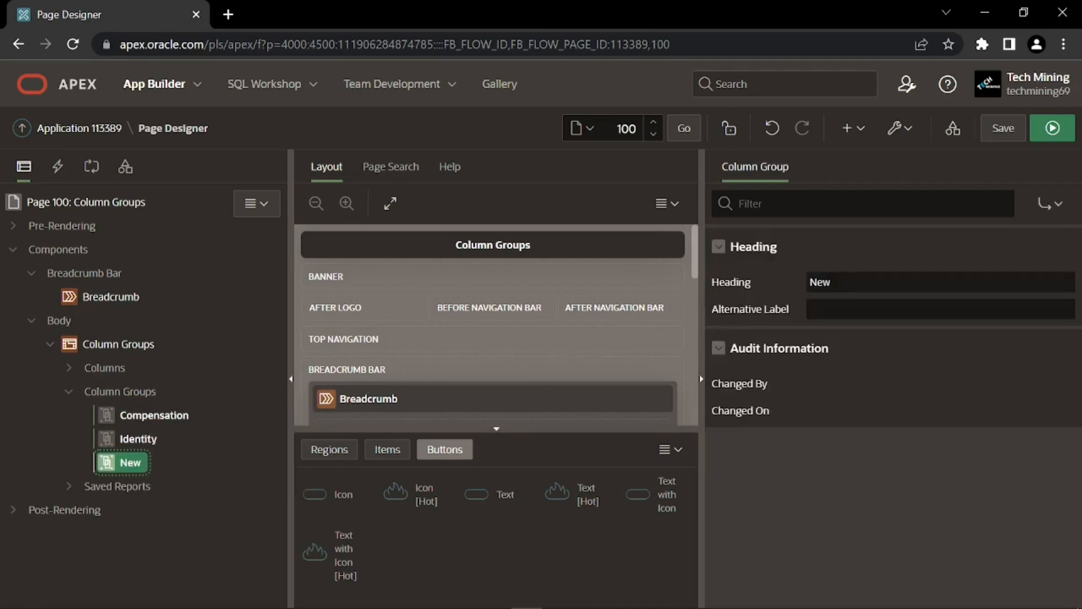
pyautogui.write('Notes')
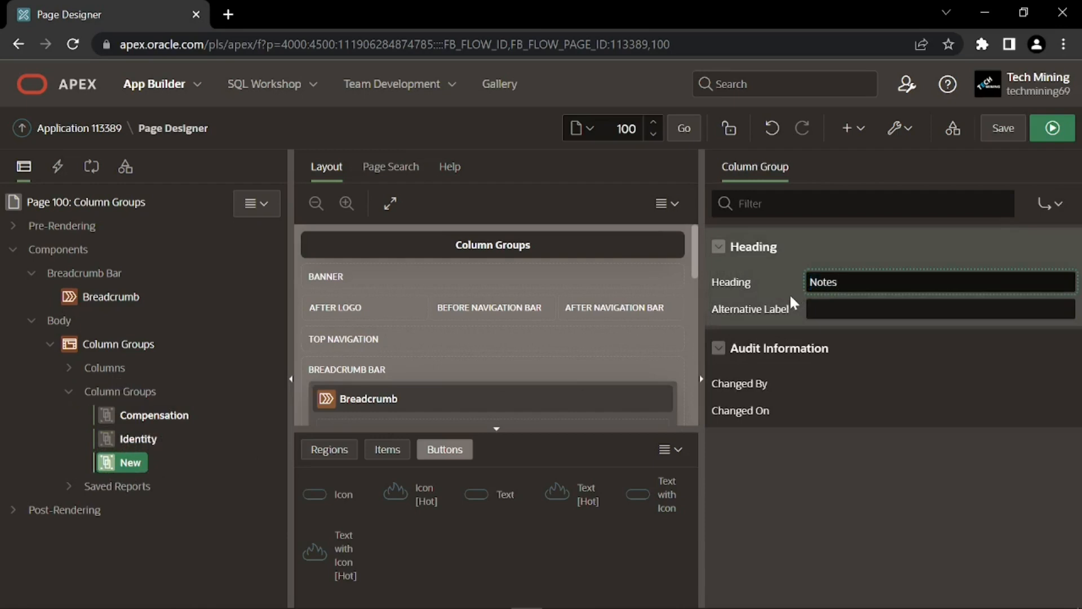
pyautogui.click(793, 293)
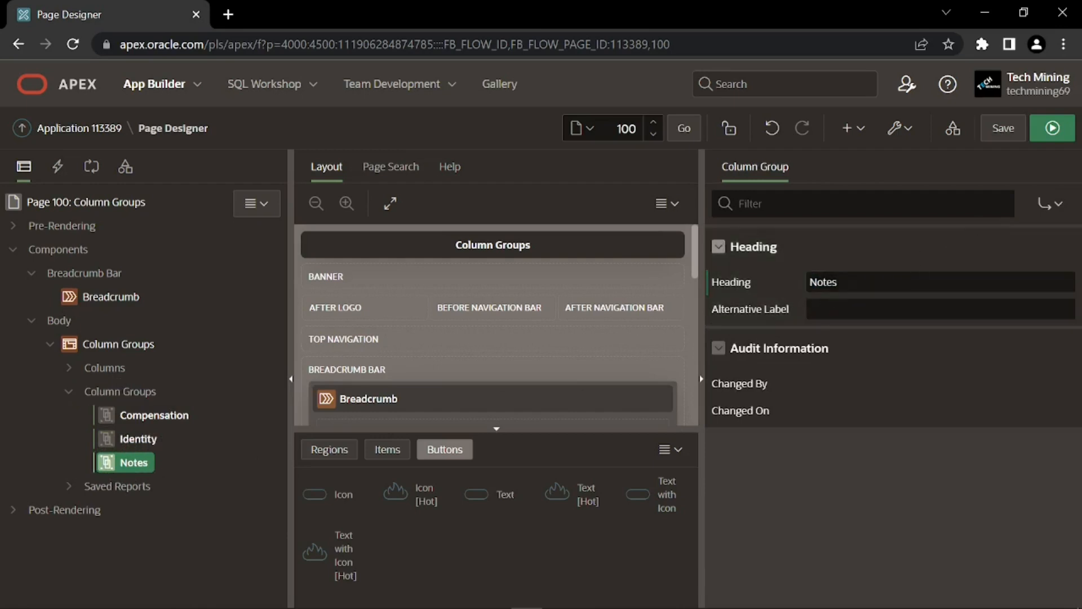
pyautogui.click(1002, 129)
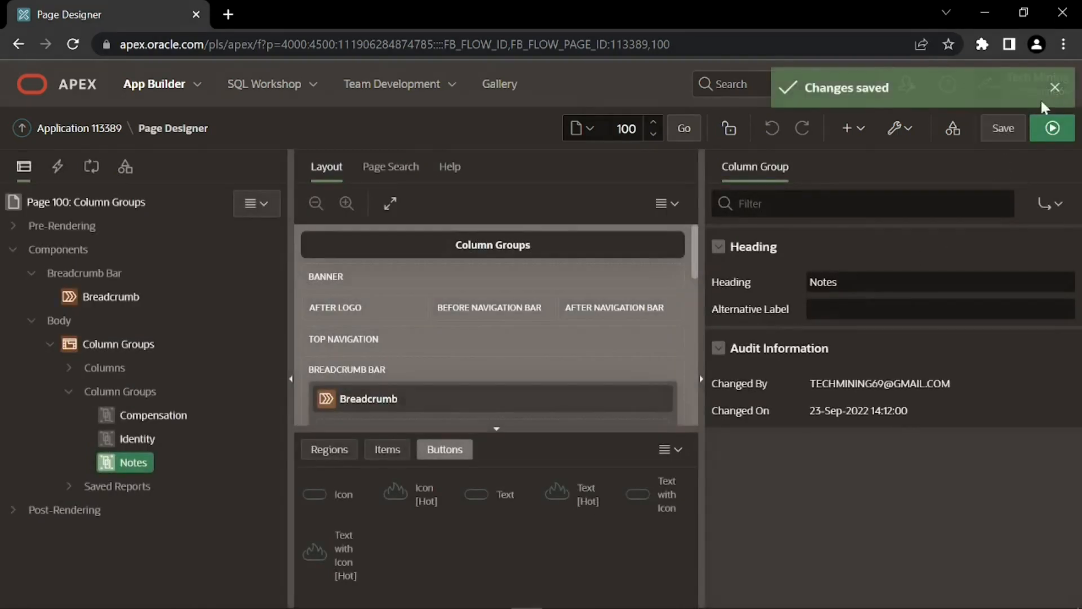
pyautogui.click(1055, 91)
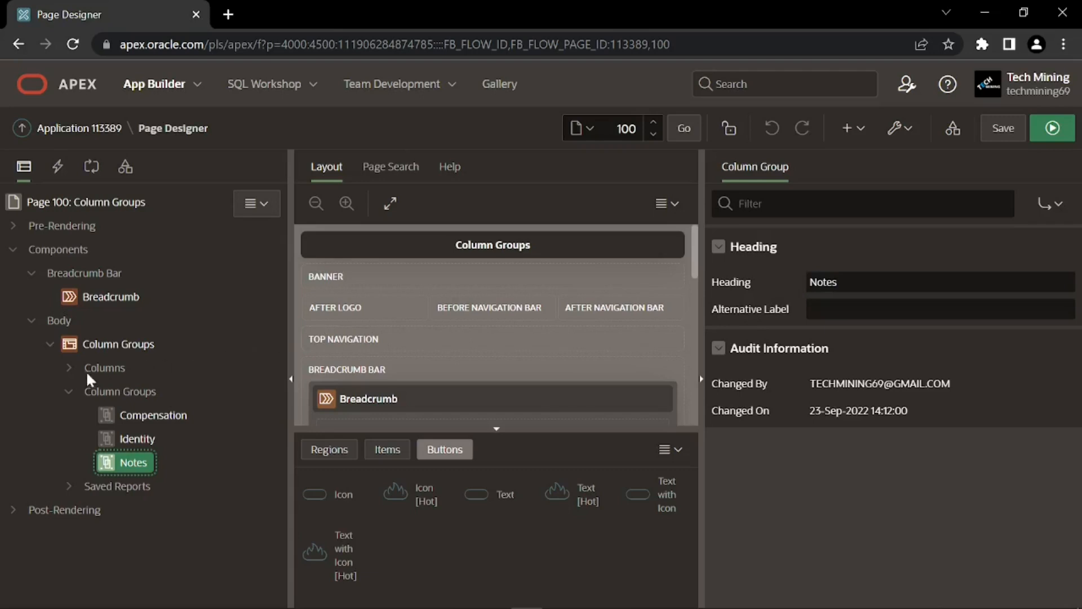
# - Expand the grid's columns and set the EMPNO column's type to Hidden
pyautogui.click(70, 371)
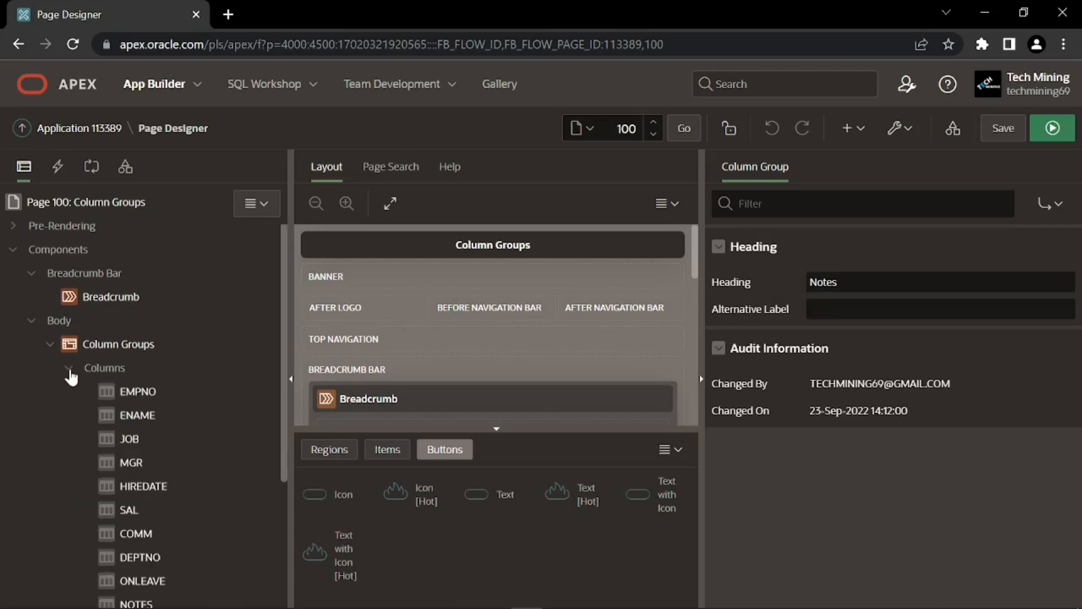
pyautogui.click(135, 394)
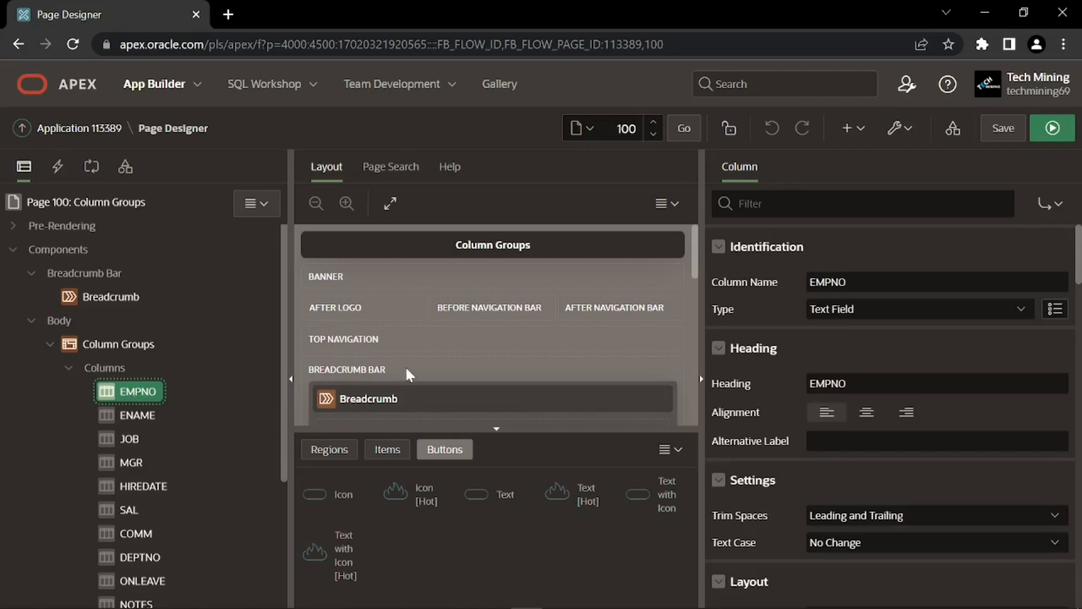
pyautogui.click(833, 319)
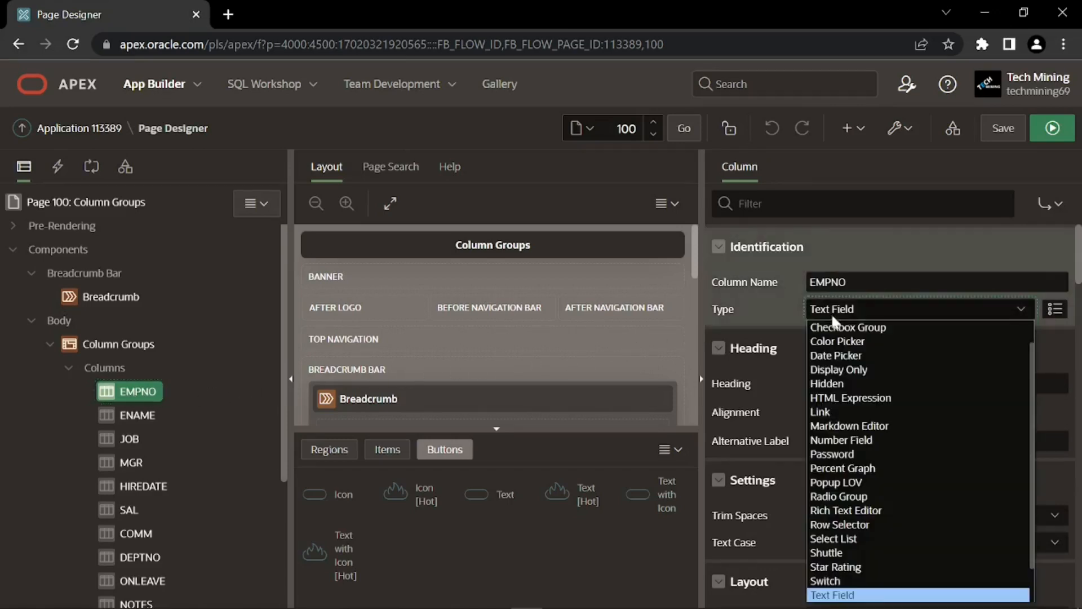
pyautogui.click(837, 384)
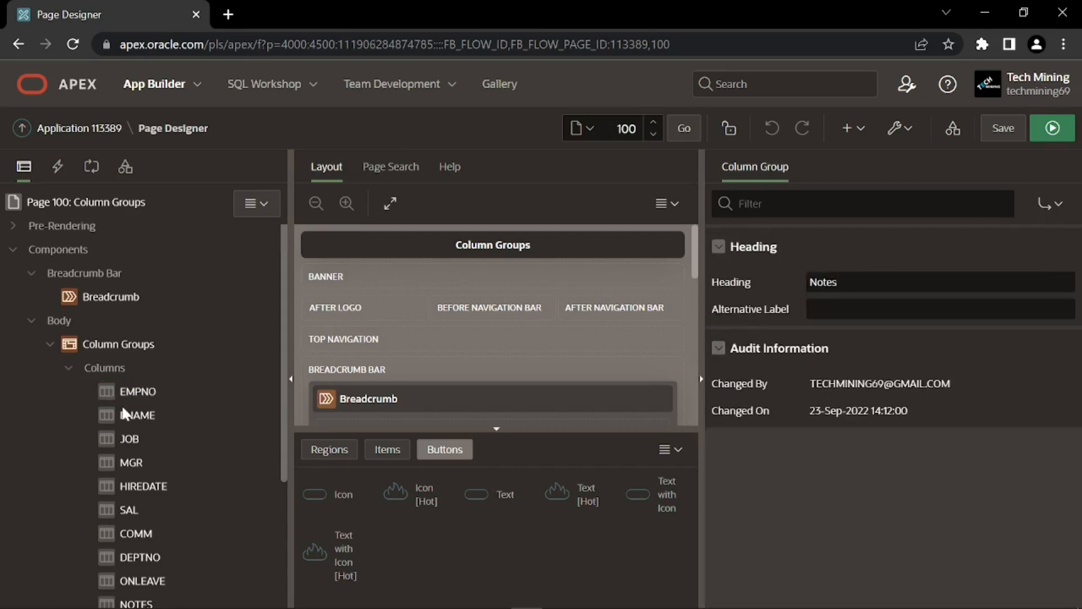
# - Assign the ENAME and JOB columns to the Identity column group
pyautogui.click(128, 415)
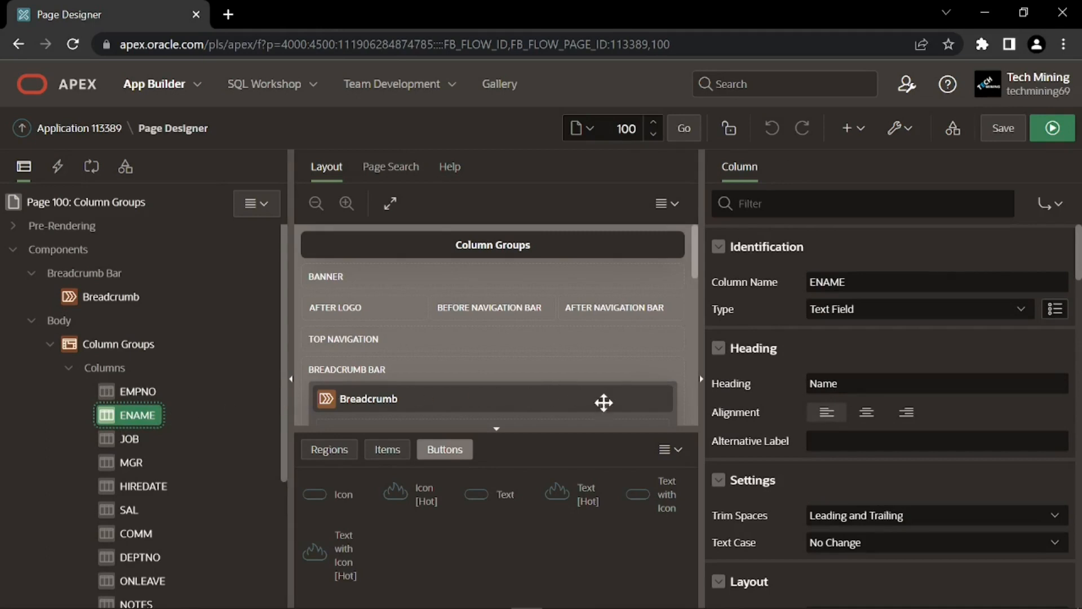
pyautogui.scroll(-5, 797, 427)
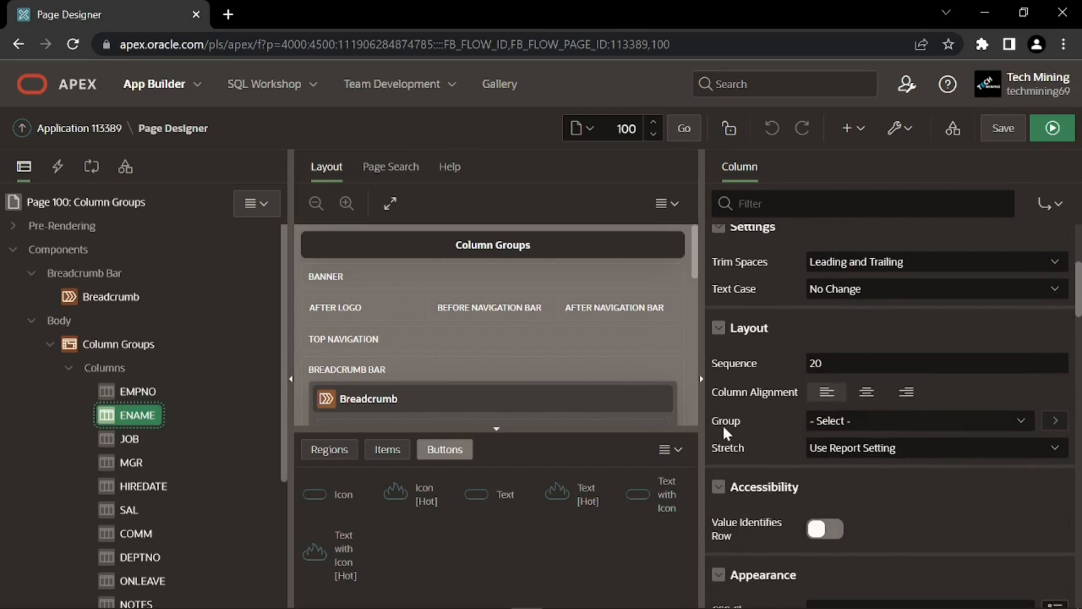
pyautogui.click(844, 418)
pyautogui.click(846, 459)
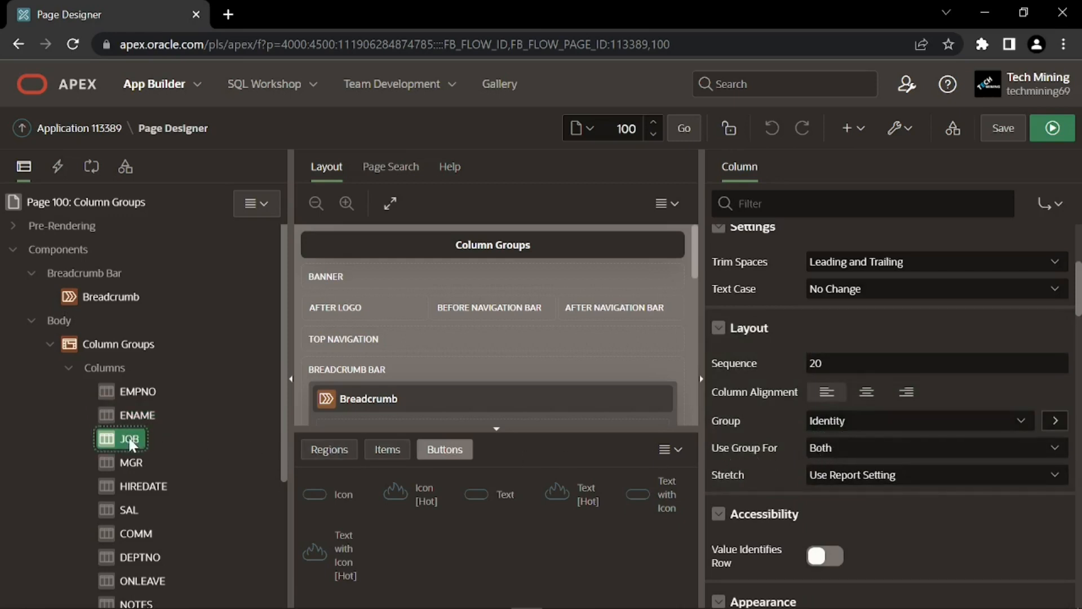
pyautogui.scroll(-3, 779, 450)
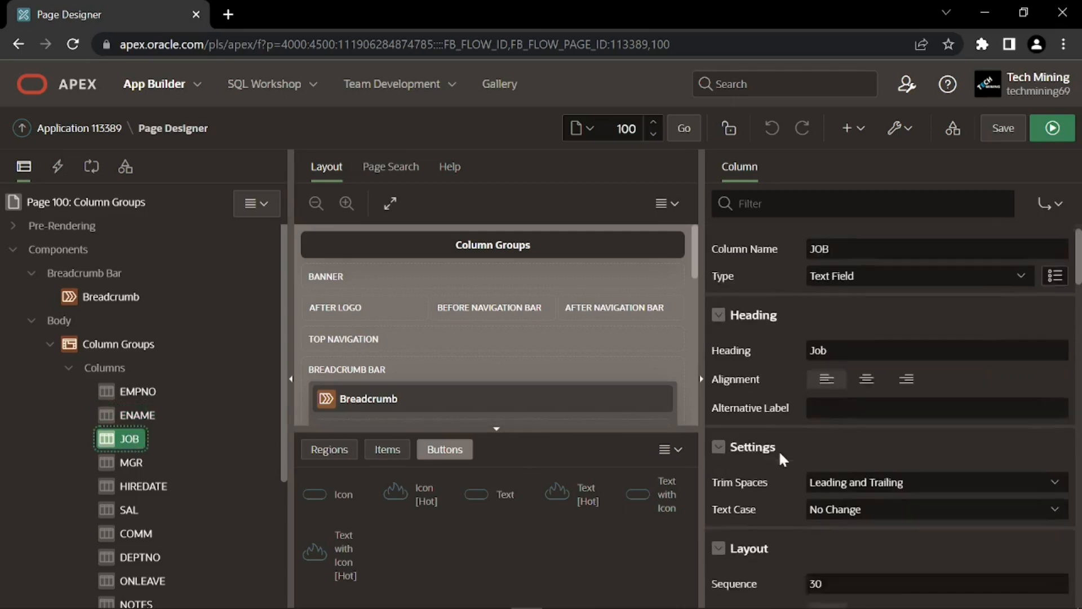
pyautogui.click(811, 505)
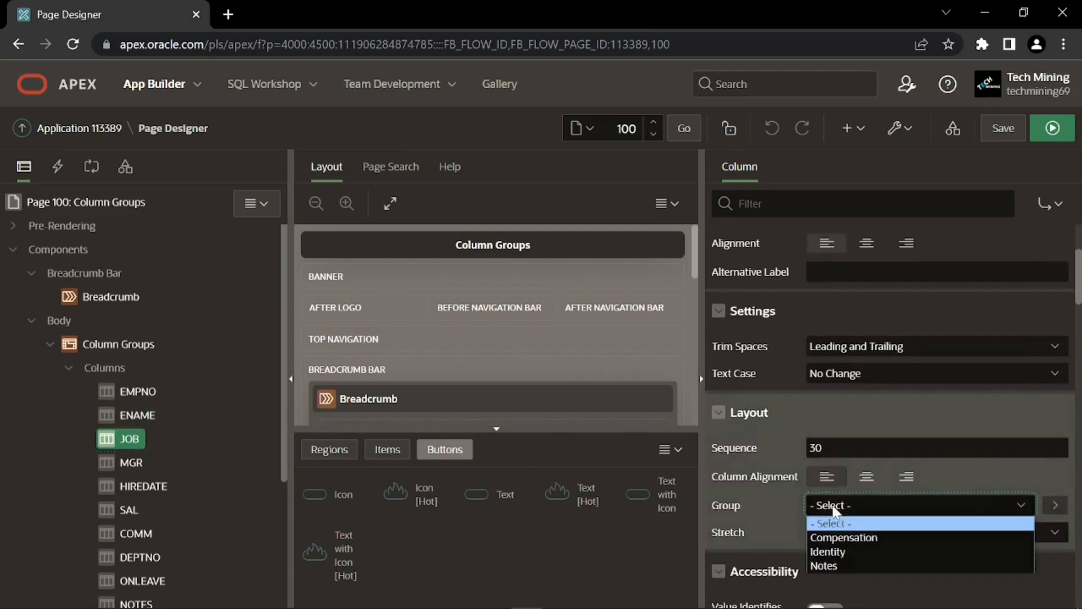
pyautogui.click(834, 548)
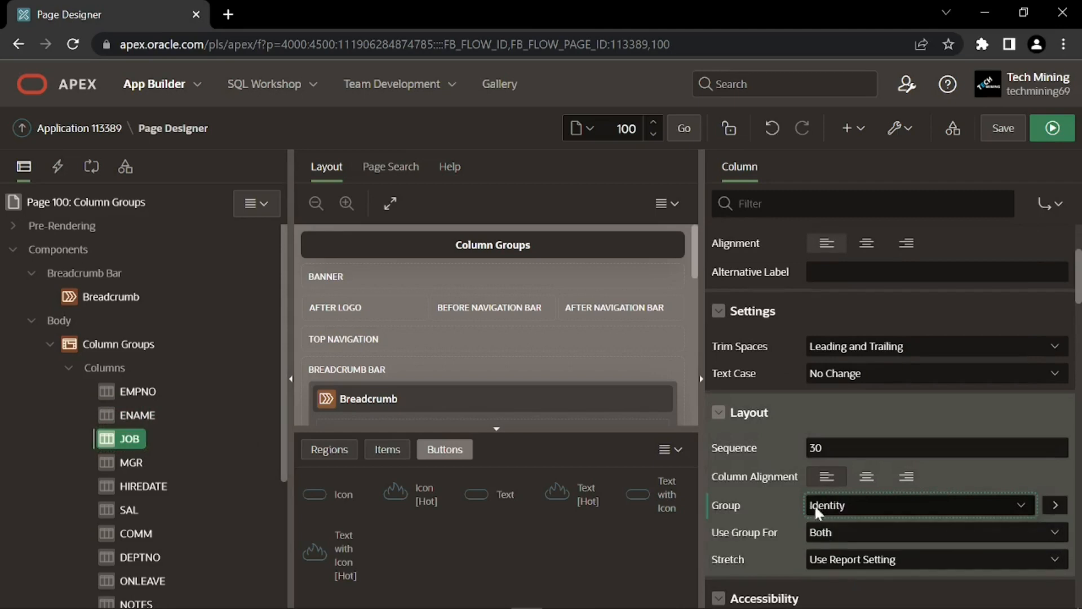
pyautogui.scroll(-2, 760, 428)
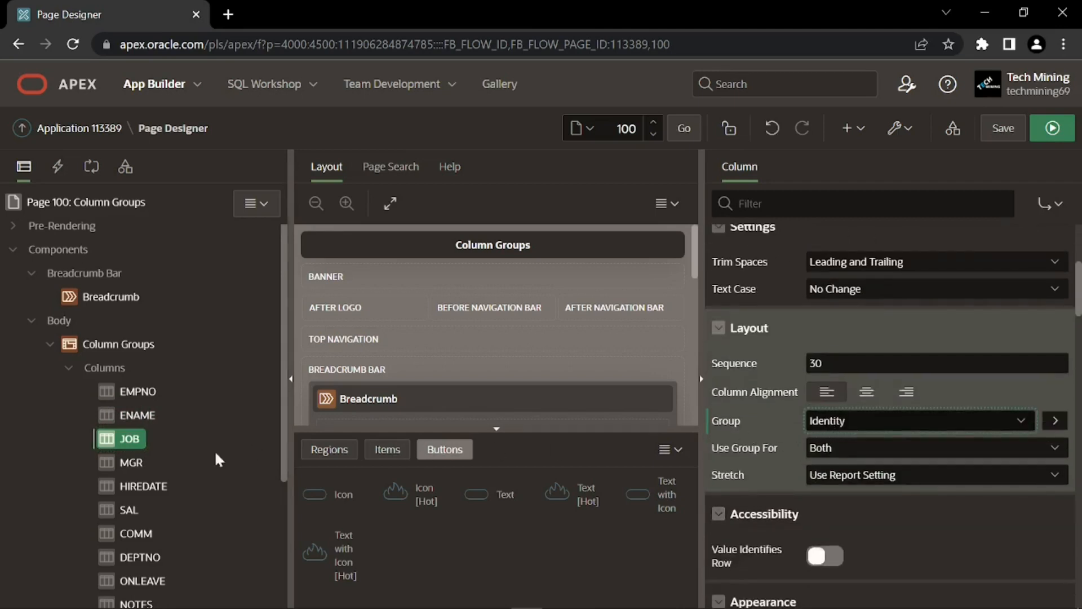
# - Assign the MGR and HIREDATE columns to the Identity column group
pyautogui.click(132, 460)
pyautogui.scroll(-1, 849, 449)
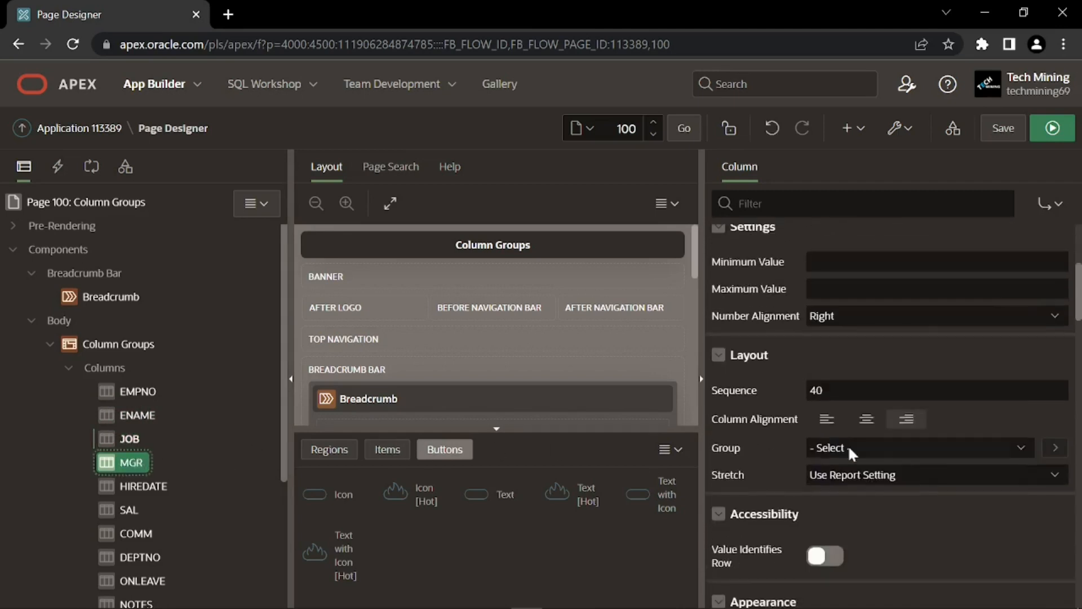
pyautogui.click(834, 447)
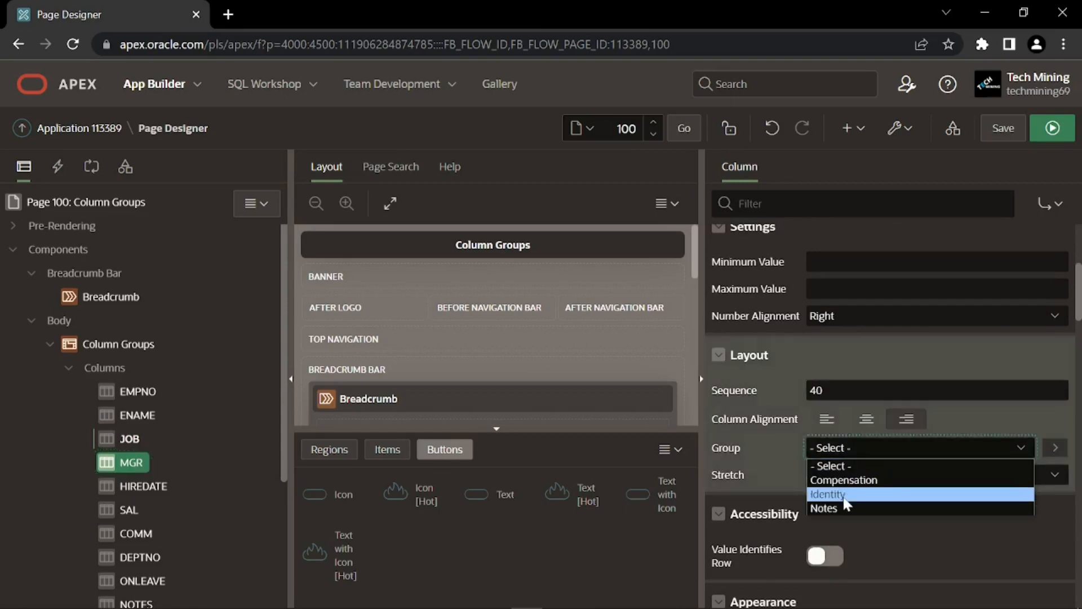
pyautogui.click(845, 493)
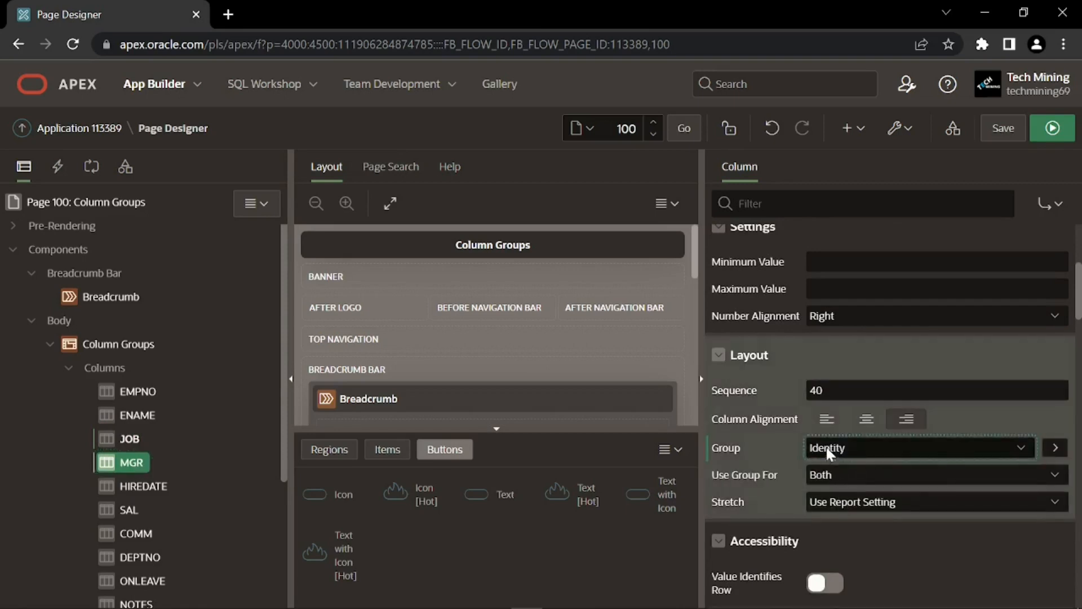
pyautogui.click(147, 483)
pyautogui.scroll(-7, 881, 376)
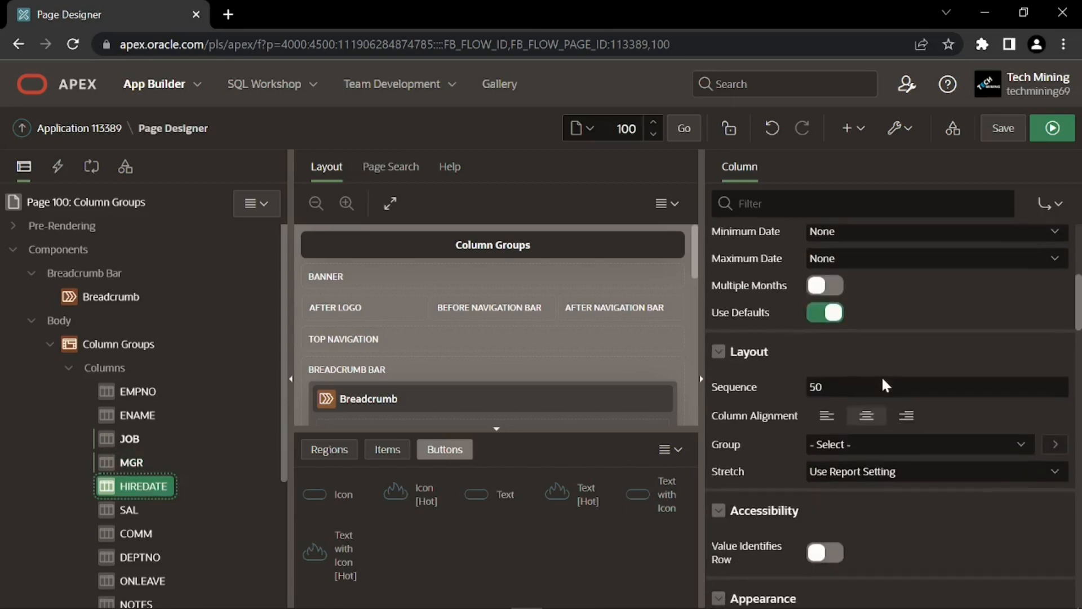
pyautogui.click(839, 364)
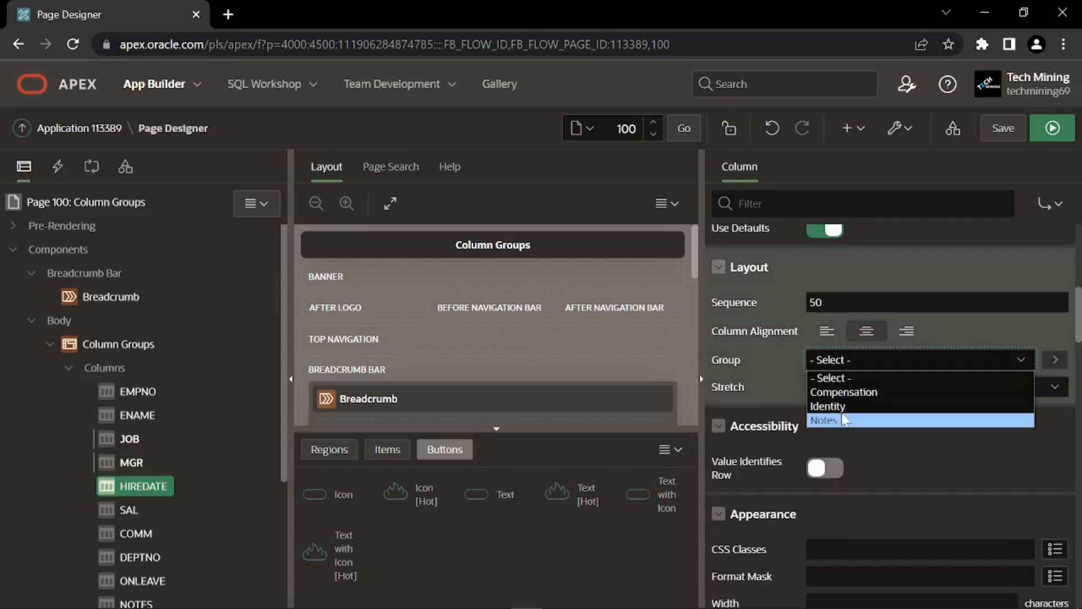
pyautogui.click(841, 404)
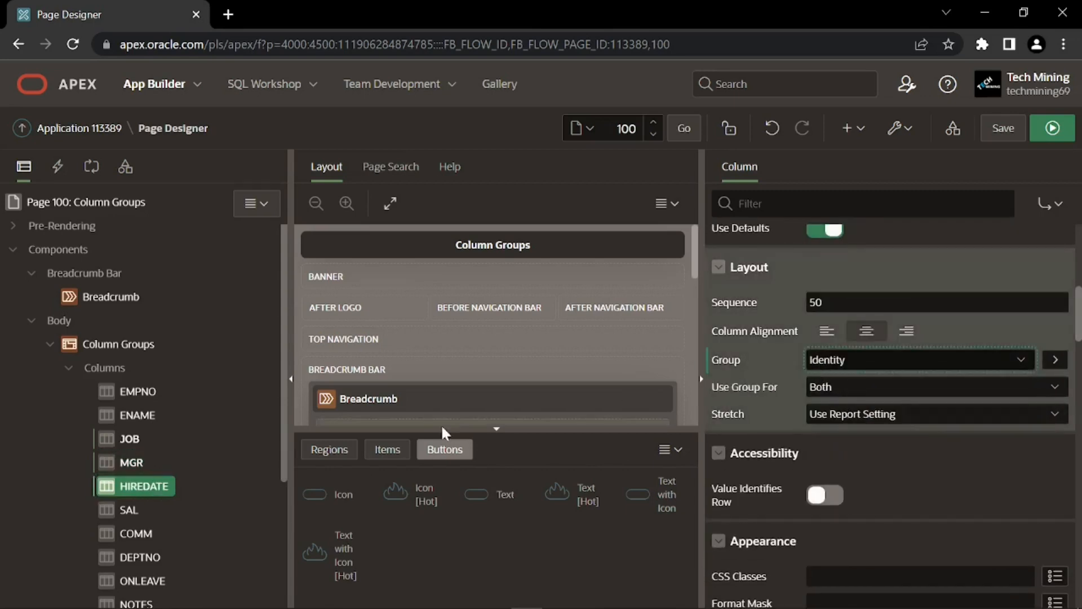
# - Assign the SAL column to the Compensation column group in its layout properties
pyautogui.click(128, 509)
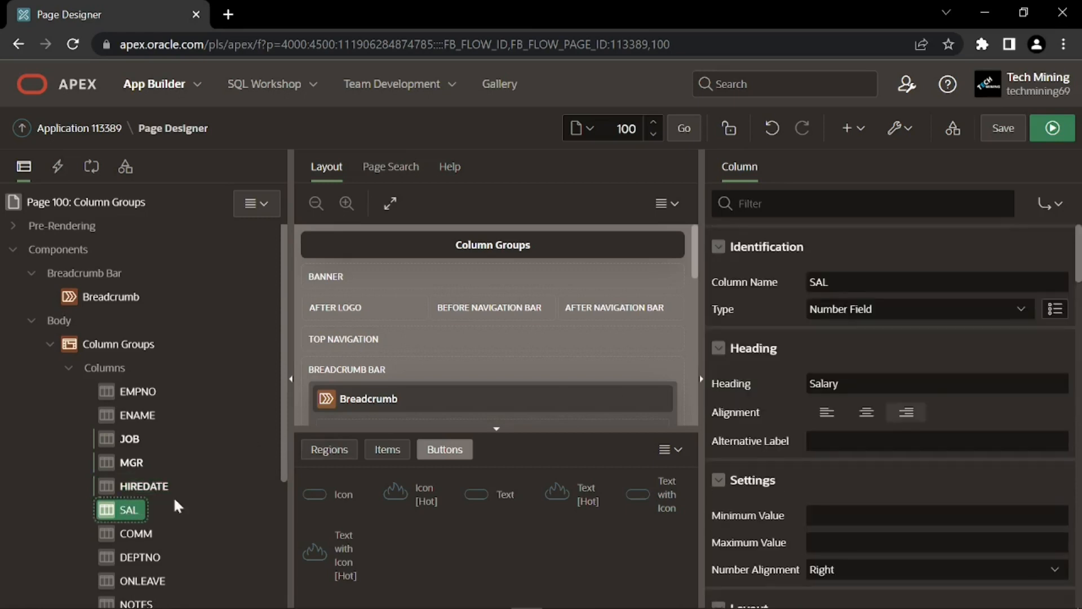
pyautogui.scroll(-2, 799, 352)
pyautogui.scroll(-4, 803, 361)
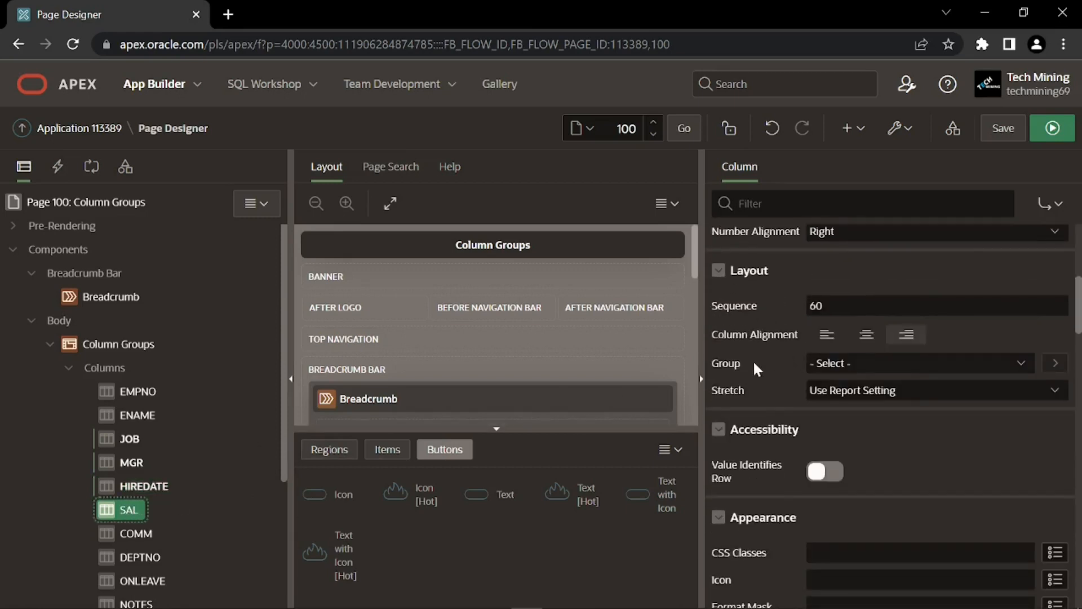
pyautogui.click(817, 363)
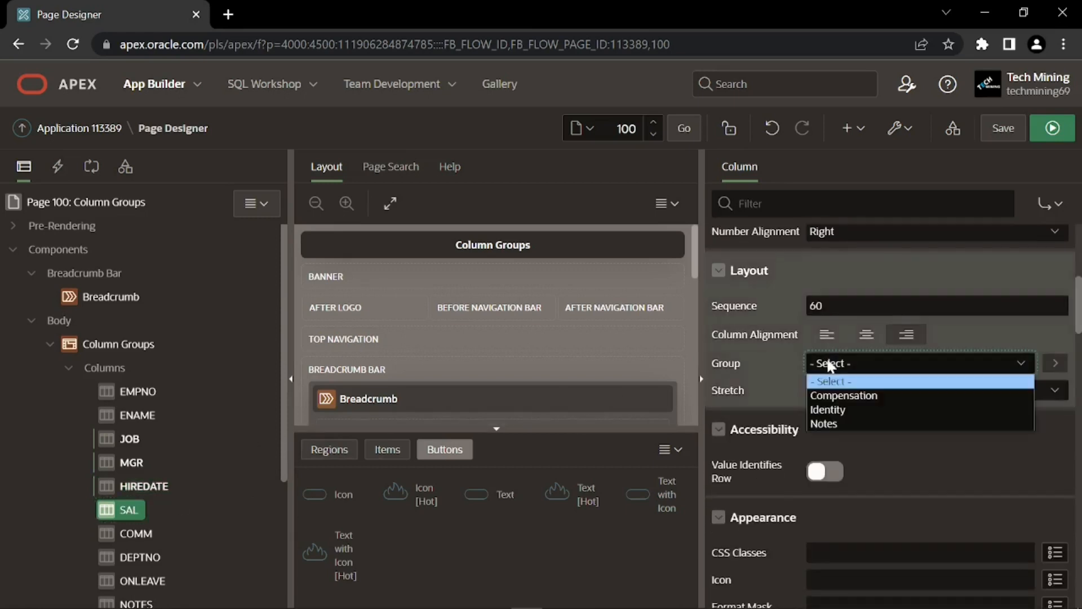
pyautogui.click(840, 395)
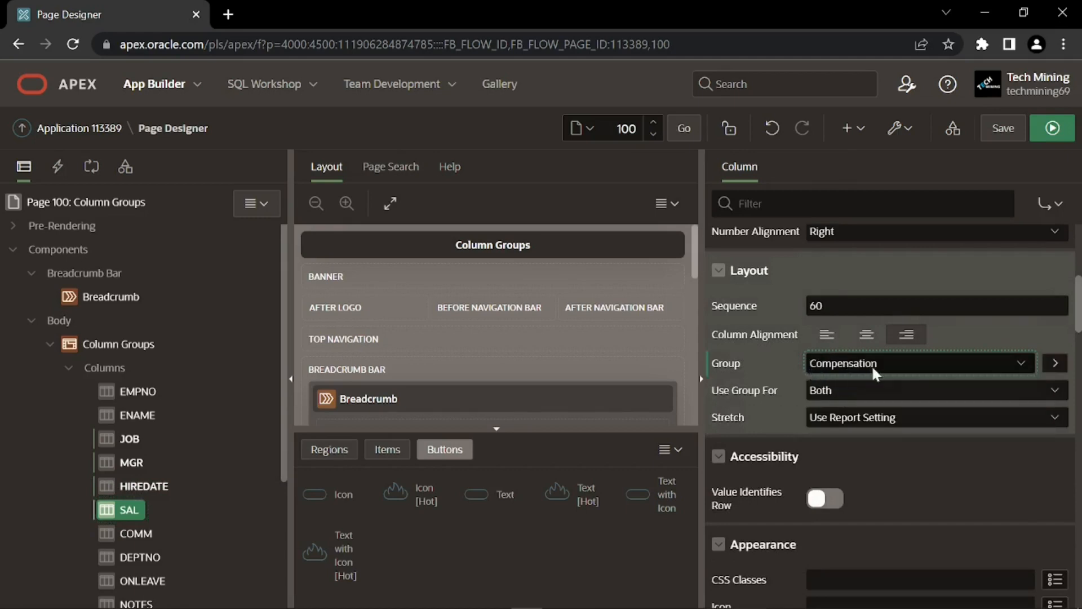
# - Put the COMM column in the Compensation column group as well
pyautogui.scroll(-3, 134, 405)
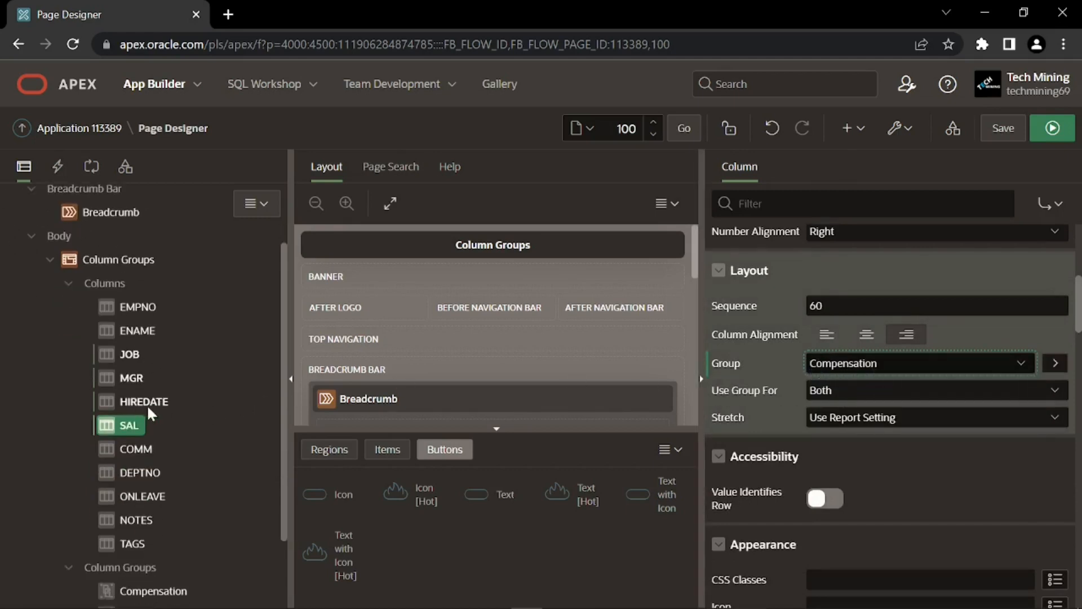
pyautogui.scroll(-1, 146, 404)
pyautogui.click(135, 367)
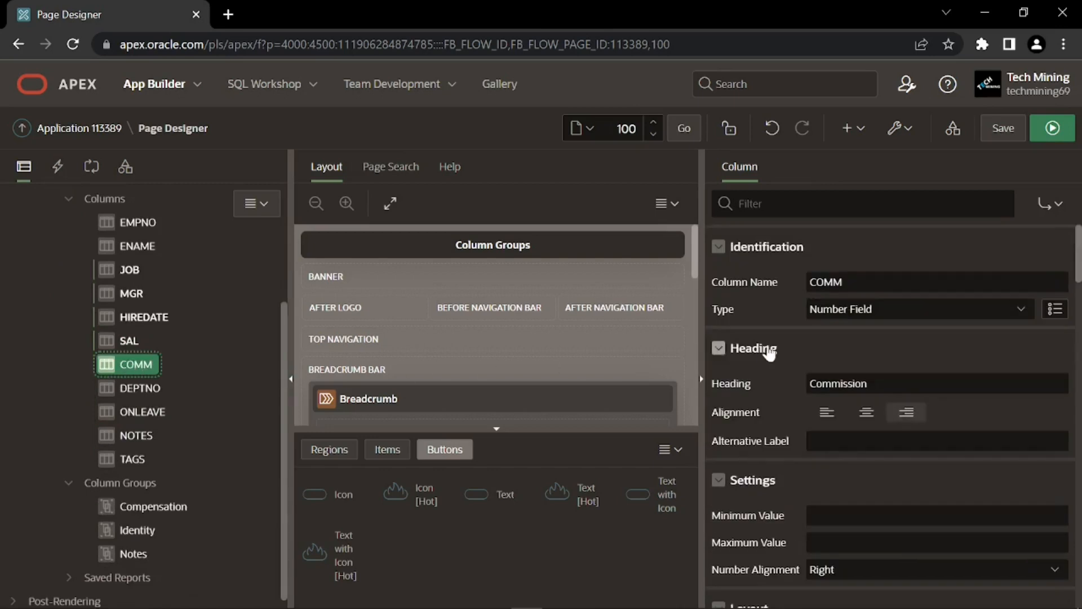
pyautogui.scroll(-3, 766, 347)
pyautogui.scroll(-3, 768, 347)
pyautogui.click(807, 367)
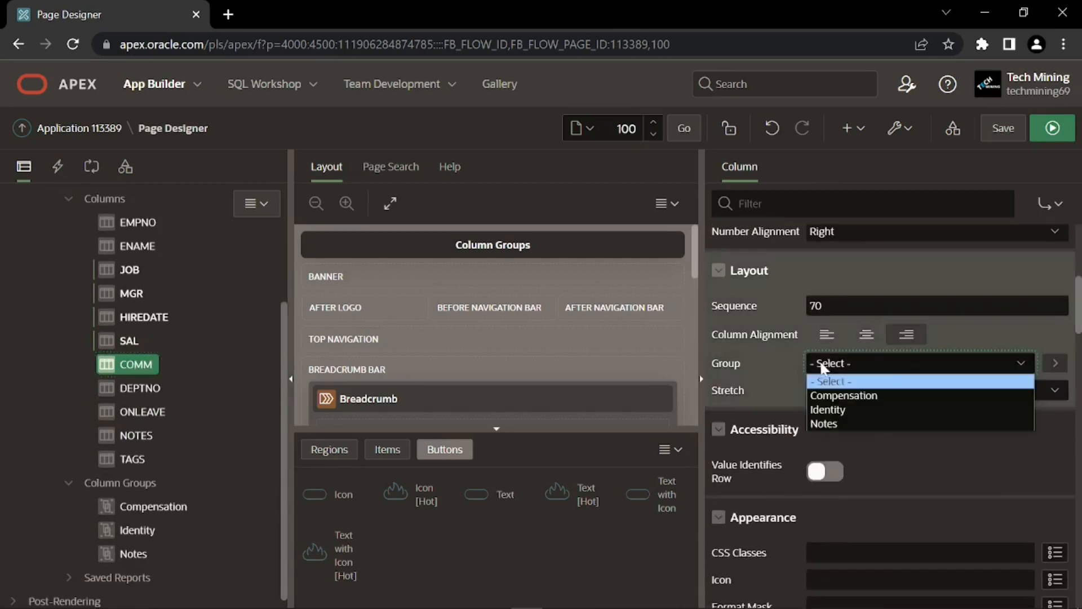
pyautogui.click(843, 394)
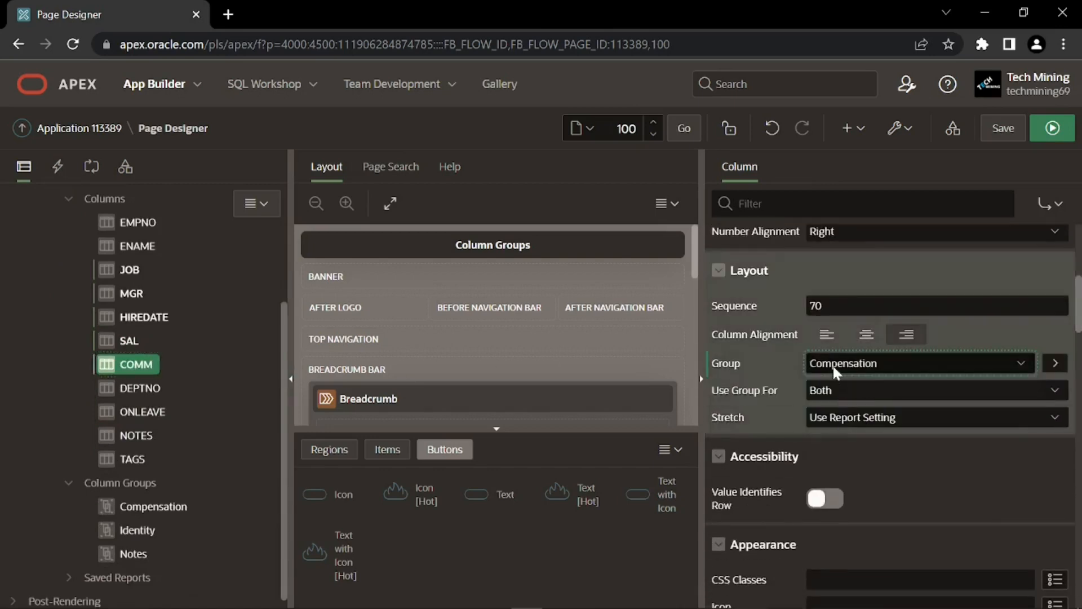
# - Set the DEPTNO column's group to Identity in its layout properties
pyautogui.click(144, 387)
pyautogui.scroll(-5, 808, 362)
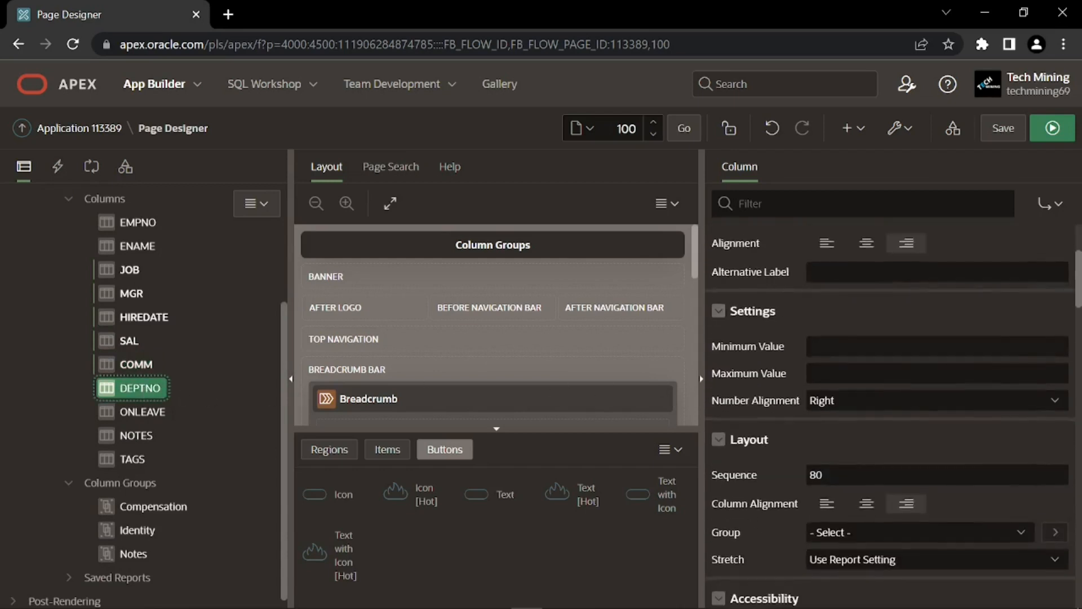
pyautogui.click(820, 364)
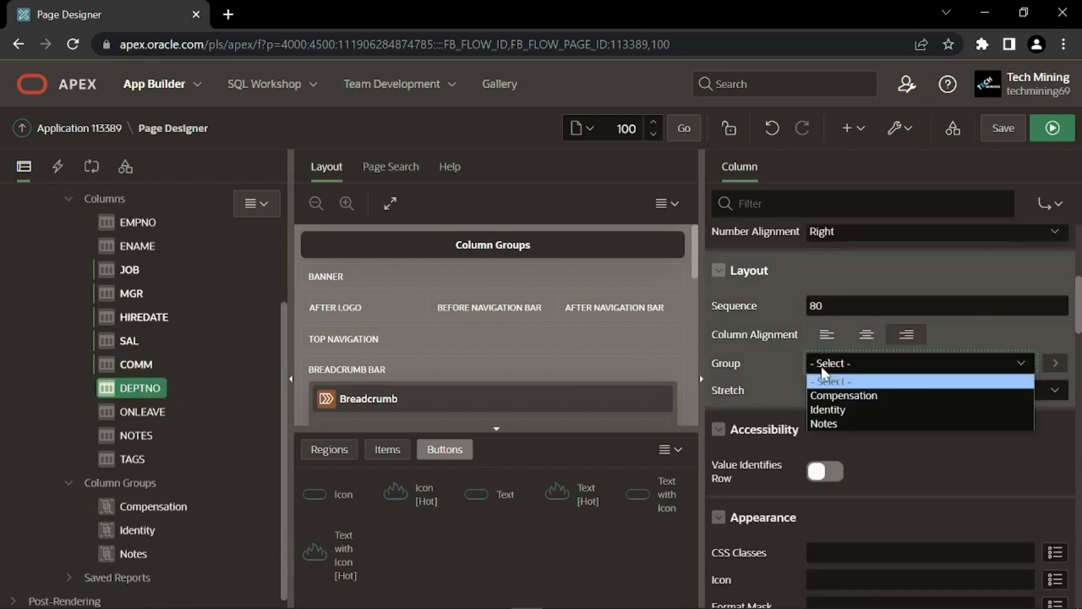
pyautogui.click(826, 408)
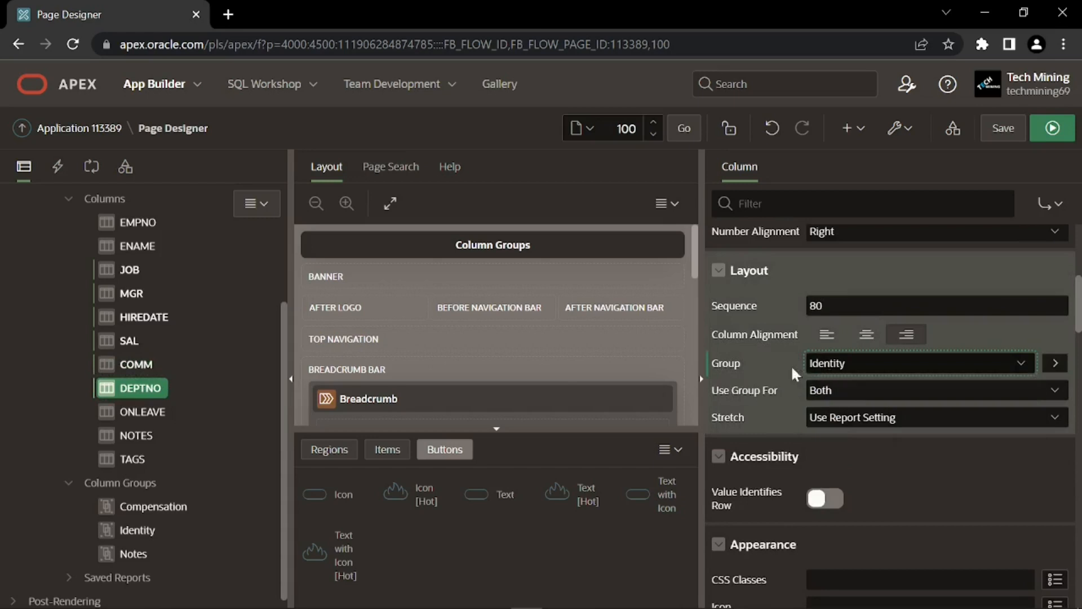
# - Assign the ONLEAVE column to the Notes column group in its layout properties
pyautogui.click(179, 410)
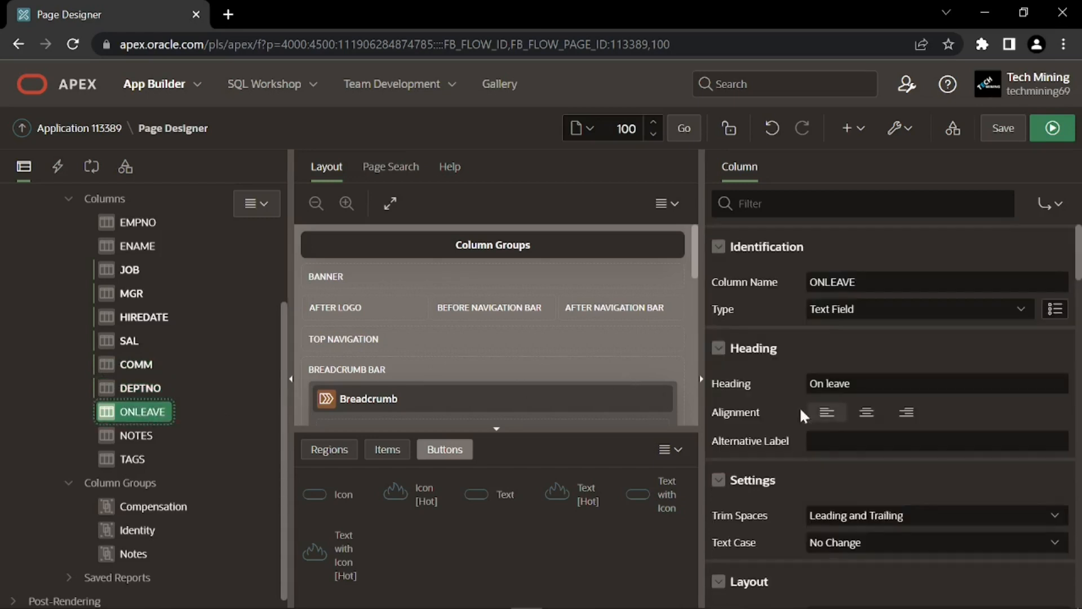
pyautogui.scroll(-4, 816, 398)
pyautogui.scroll(-2, 818, 407)
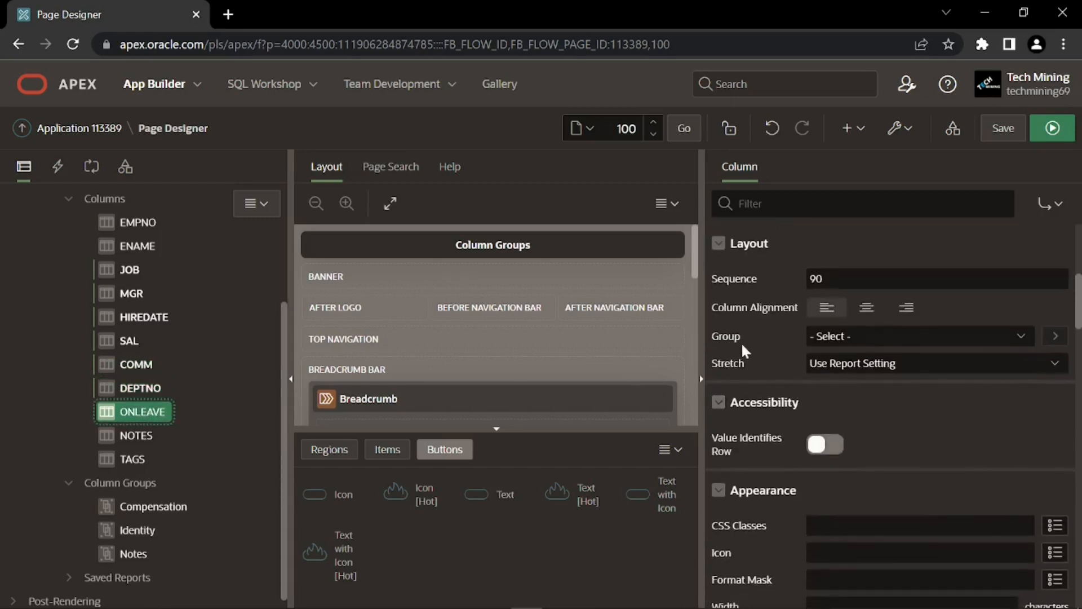
pyautogui.click(850, 336)
pyautogui.click(833, 392)
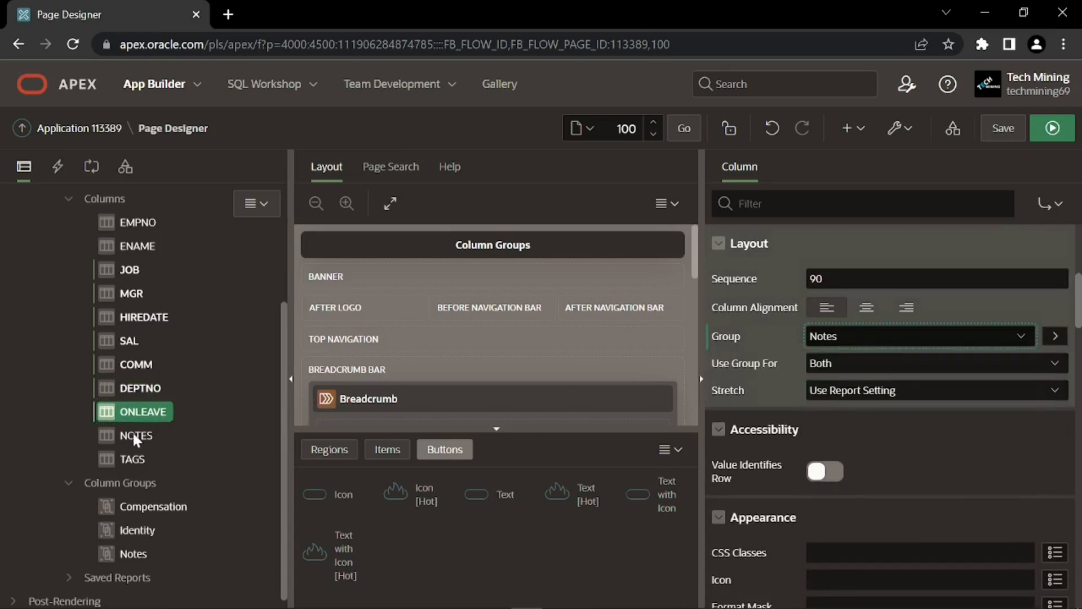
# - Set the NOTES column's group to Notes
pyautogui.click(133, 434)
pyautogui.scroll(-6, 846, 366)
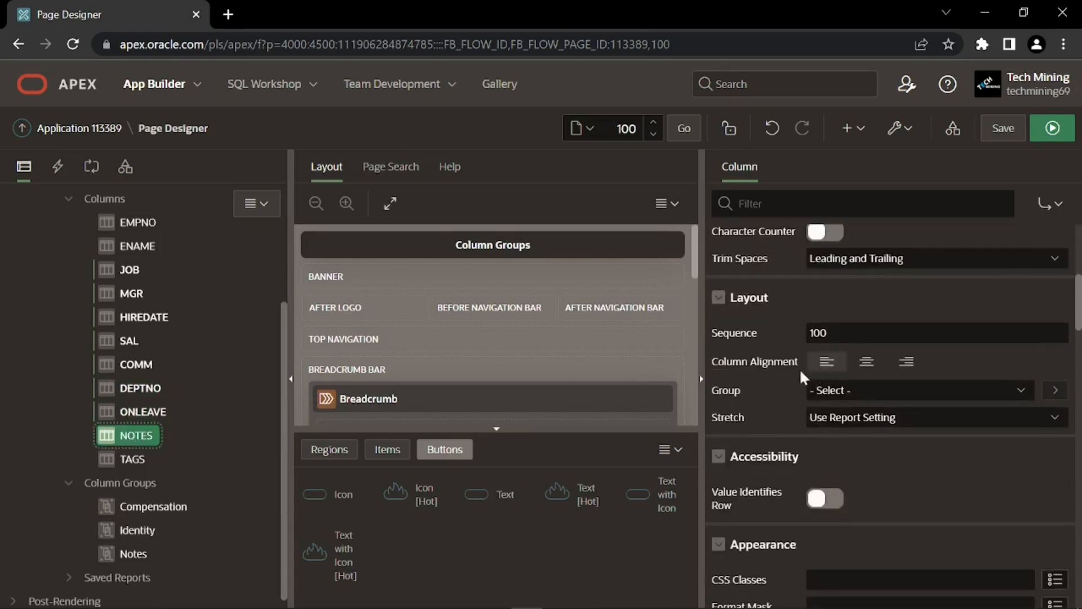
pyautogui.click(821, 391)
pyautogui.click(837, 450)
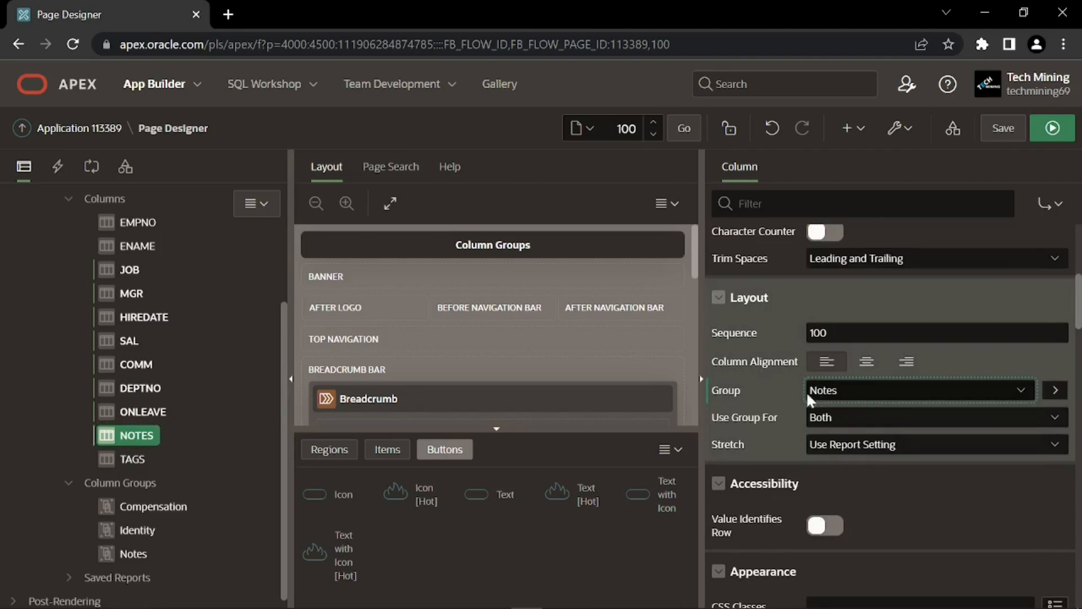
# - Put the TAGS column in the Notes column group as well
pyautogui.click(129, 458)
pyautogui.scroll(-5, 784, 391)
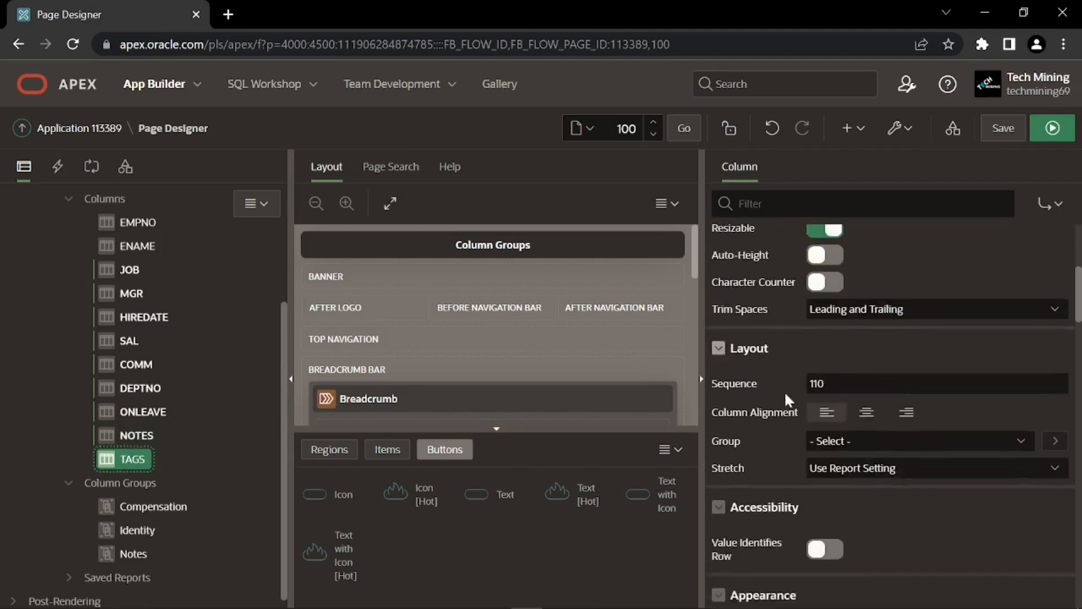
pyautogui.scroll(-3, 783, 390)
pyautogui.click(828, 305)
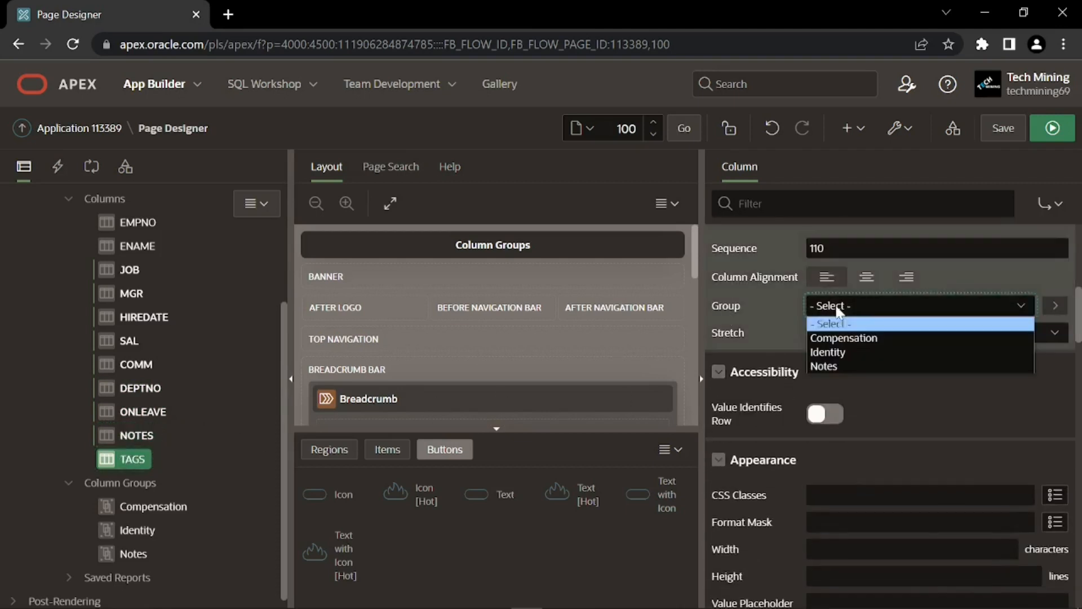
pyautogui.click(833, 367)
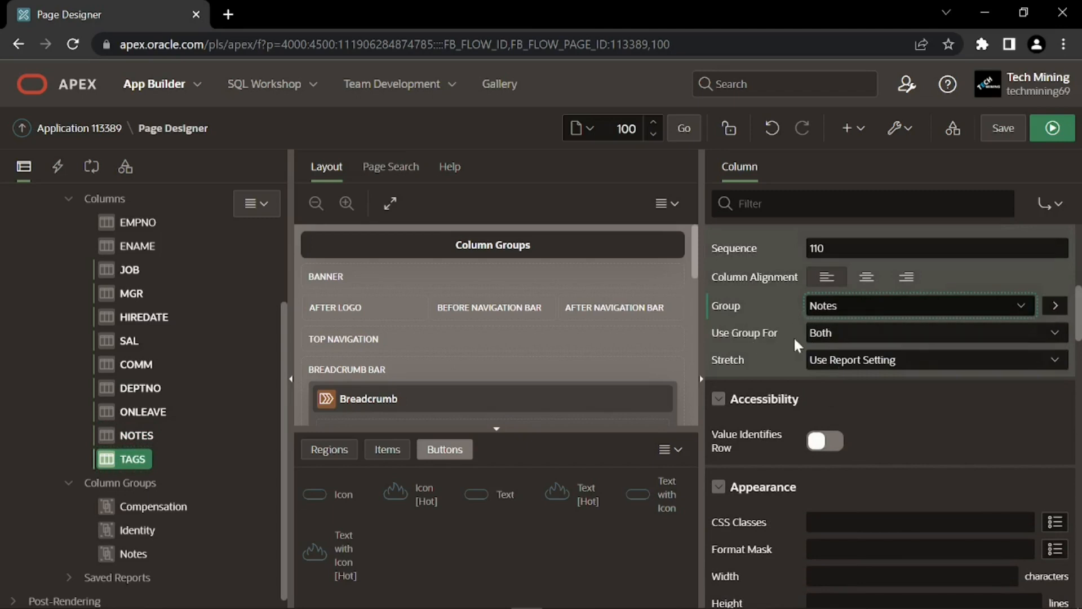
# - Save and run page 100, and look over the grouped column headings in the interactive grid
pyautogui.click(1051, 129)
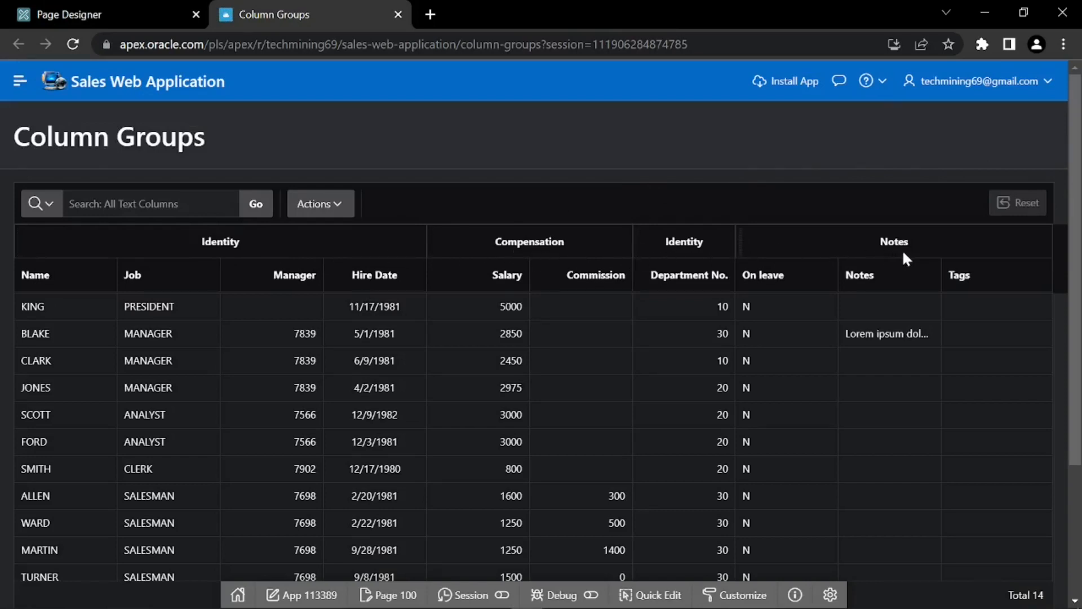
pyautogui.scroll(-5, 807, 280)
pyautogui.scroll(5, 807, 279)
# - Return to Page Designer and enable editing in the attributes of the Column Groups interactive grid region
pyautogui.click(119, 16)
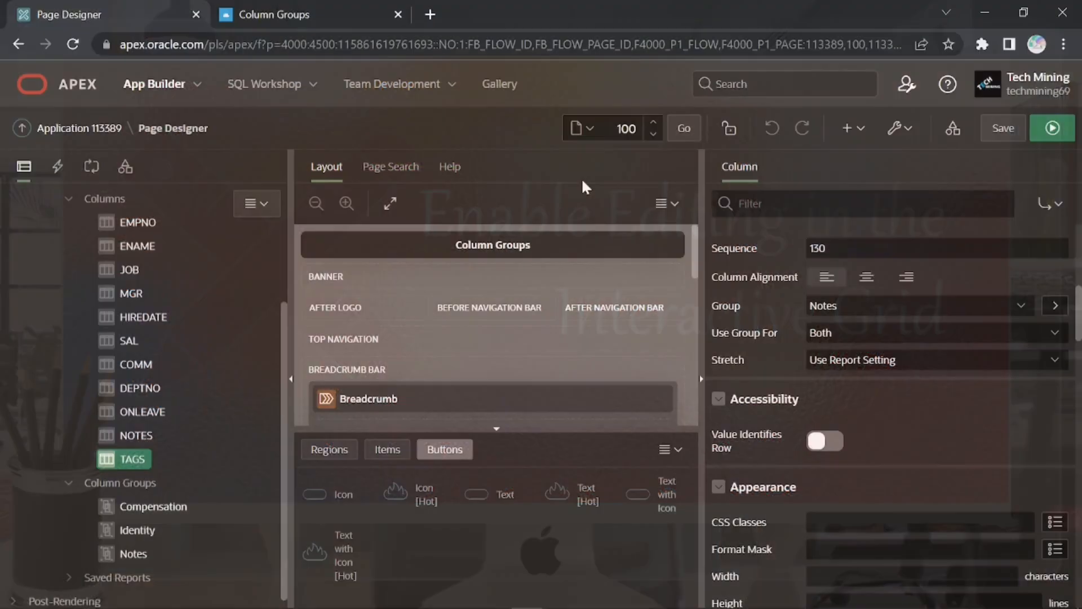
pyautogui.scroll(5, 215, 266)
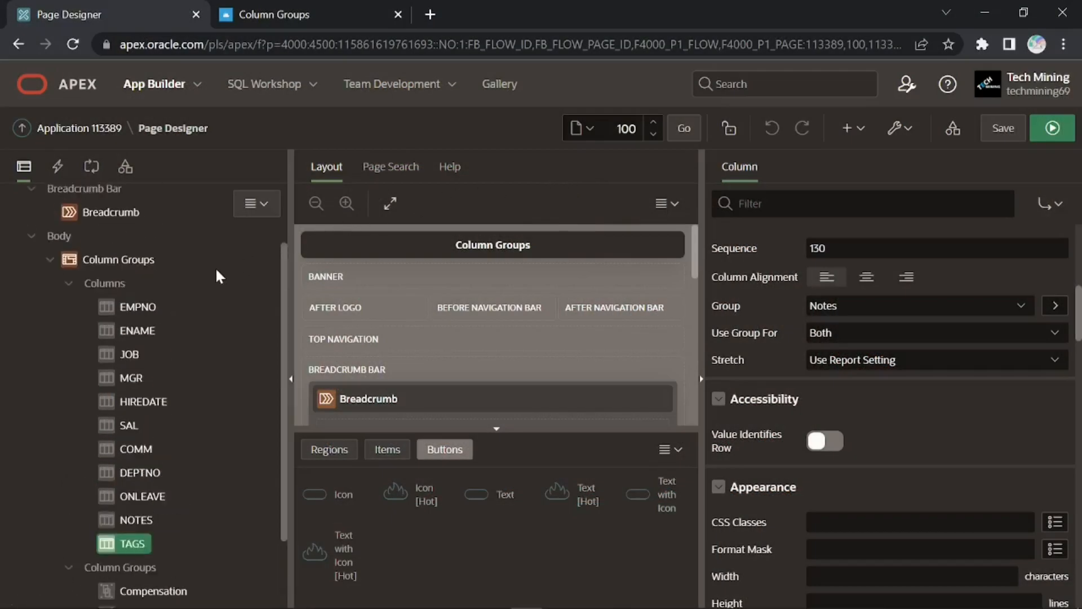
pyautogui.click(107, 343)
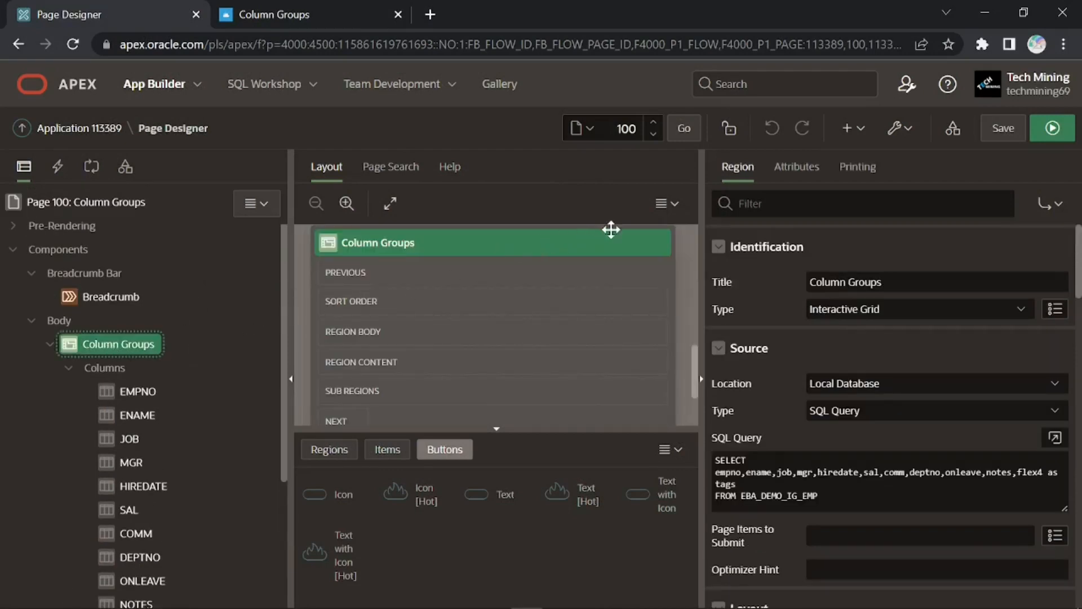
pyautogui.click(797, 168)
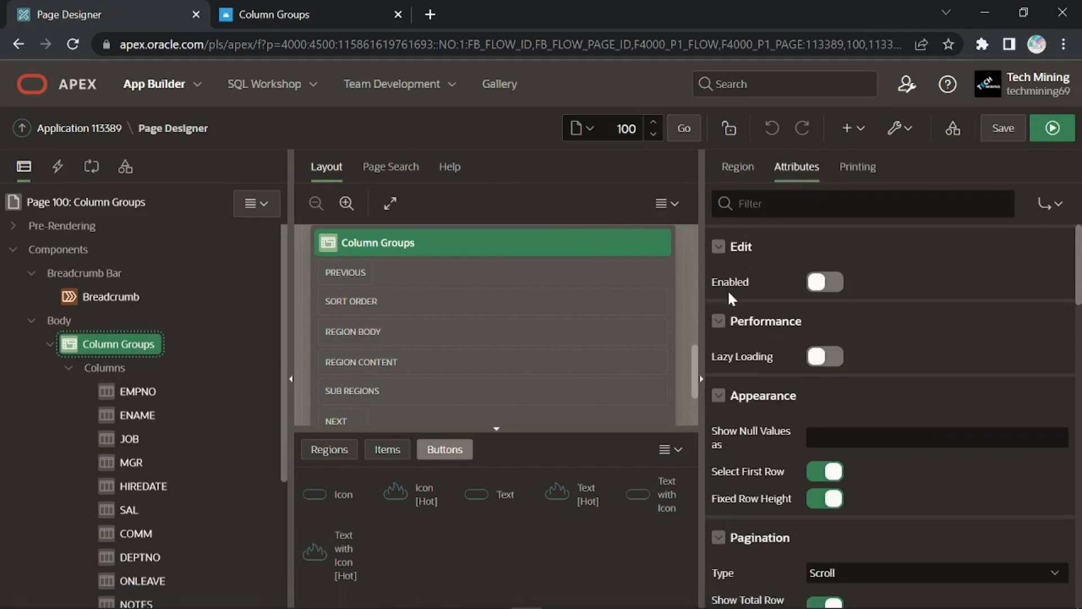
pyautogui.click(829, 290)
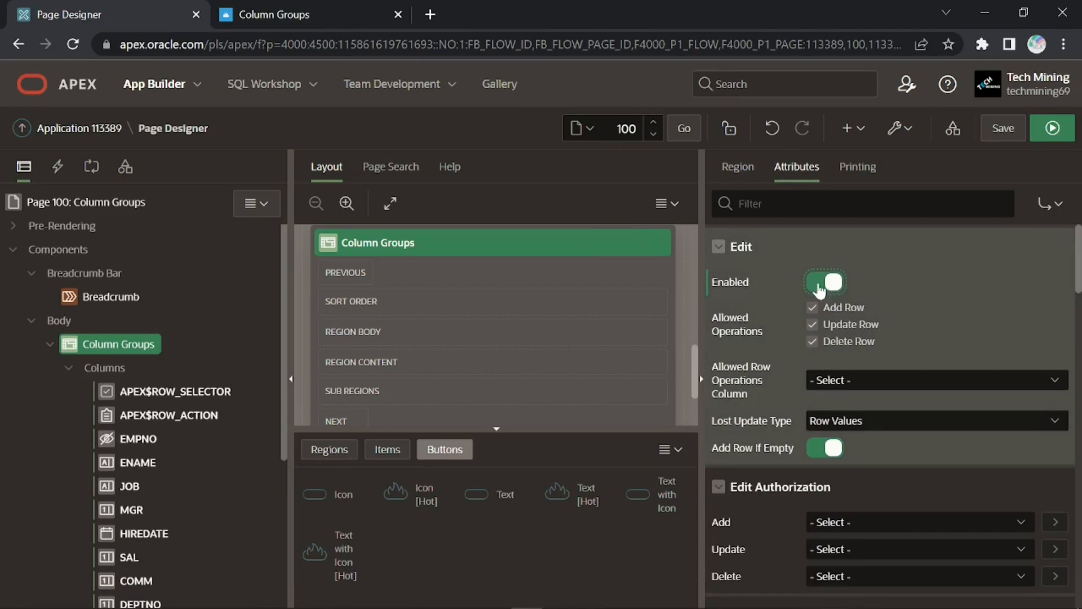
pyautogui.click(812, 340)
# - Check the grid's toolbar controls, including the Save Button option, and save and run the page
pyautogui.scroll(-12, 784, 373)
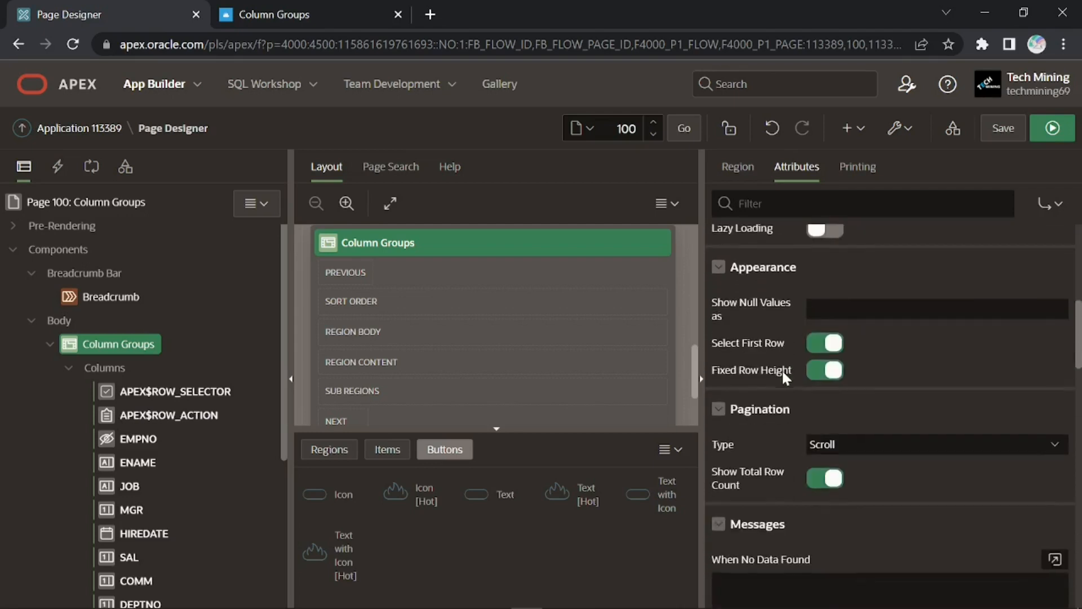
pyautogui.scroll(-3, 783, 369)
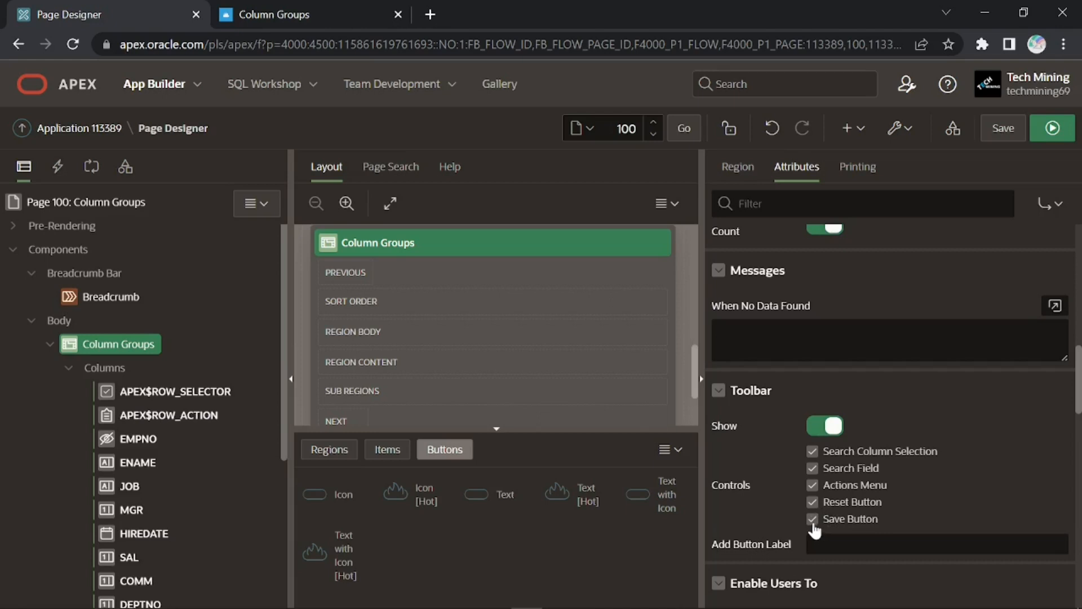
pyautogui.click(1053, 128)
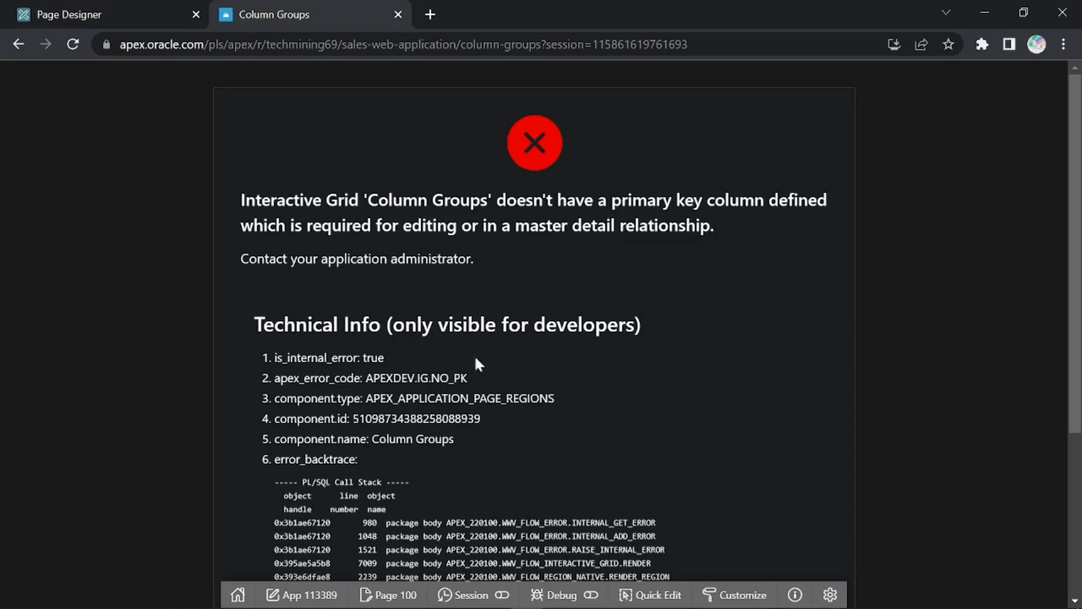
# - Go back to Page Designer, mark the EMPNO column as the primary key, and run the page again
pyautogui.click(394, 598)
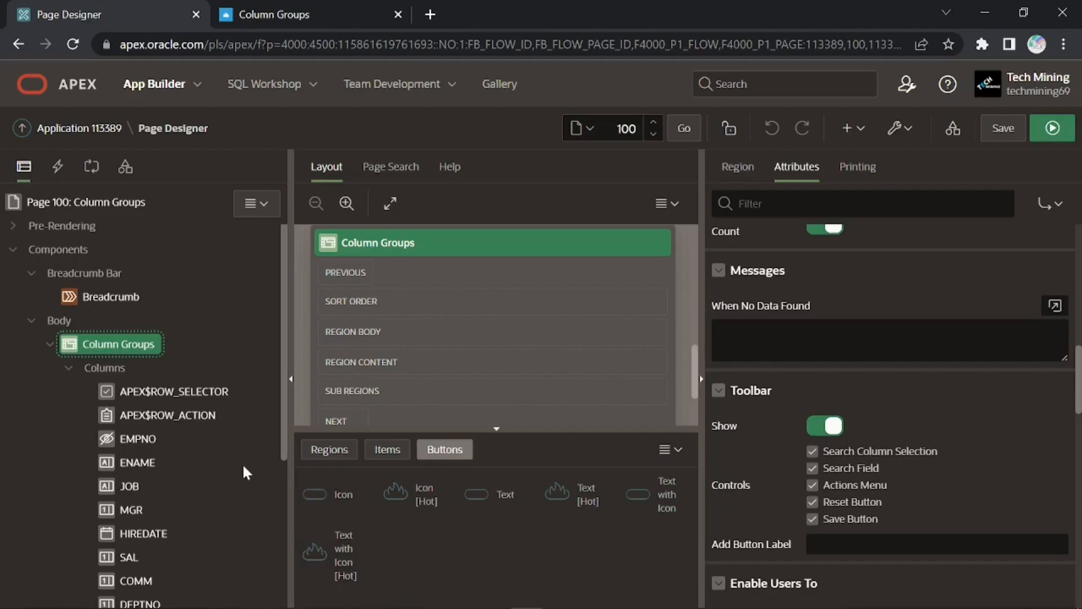
pyautogui.click(130, 437)
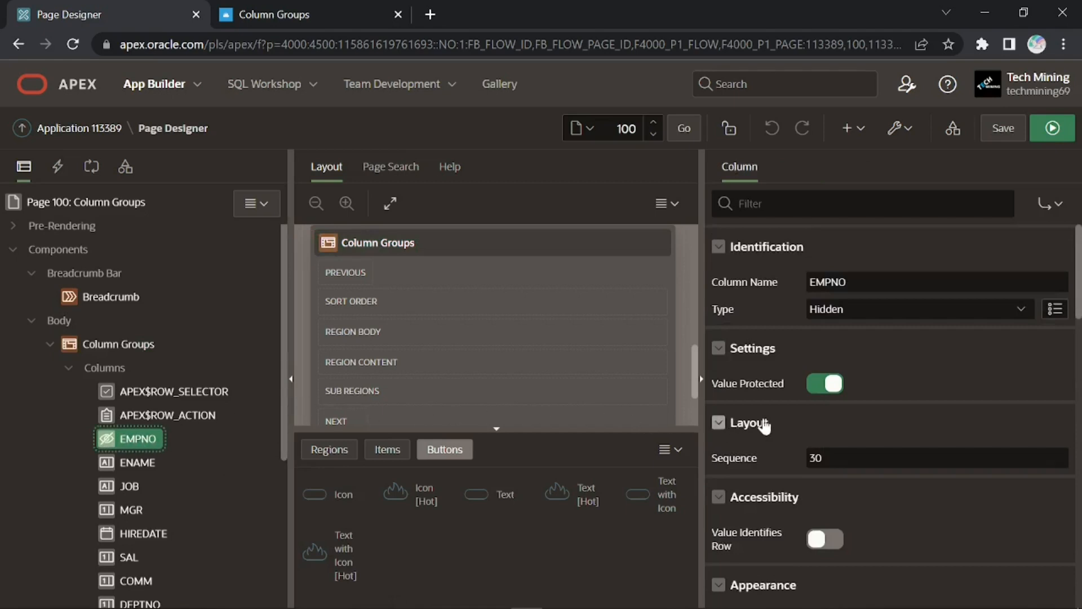
pyautogui.scroll(-5, 774, 423)
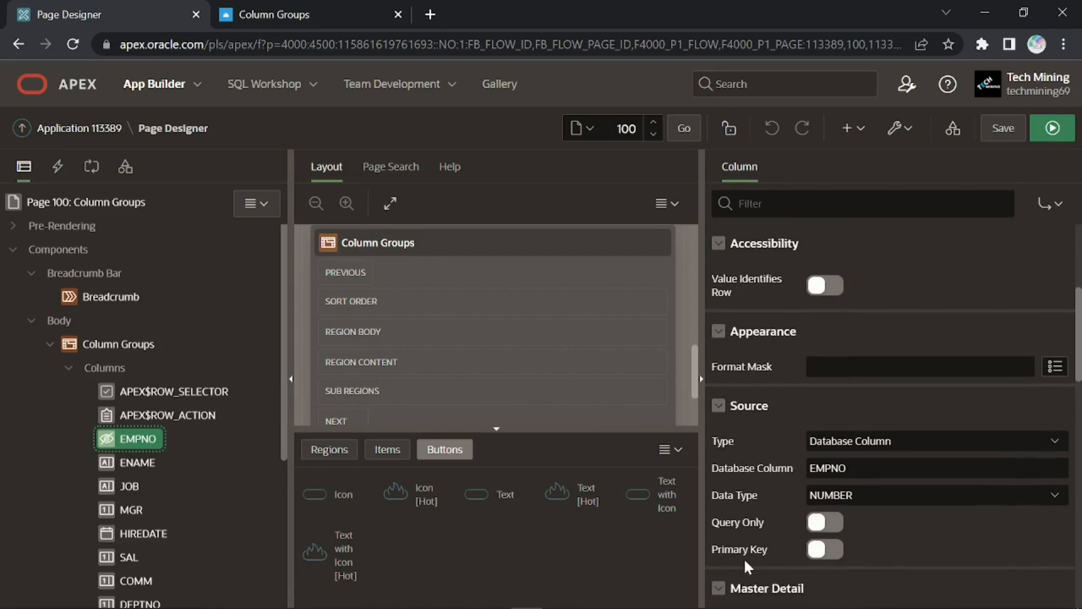
pyautogui.click(826, 551)
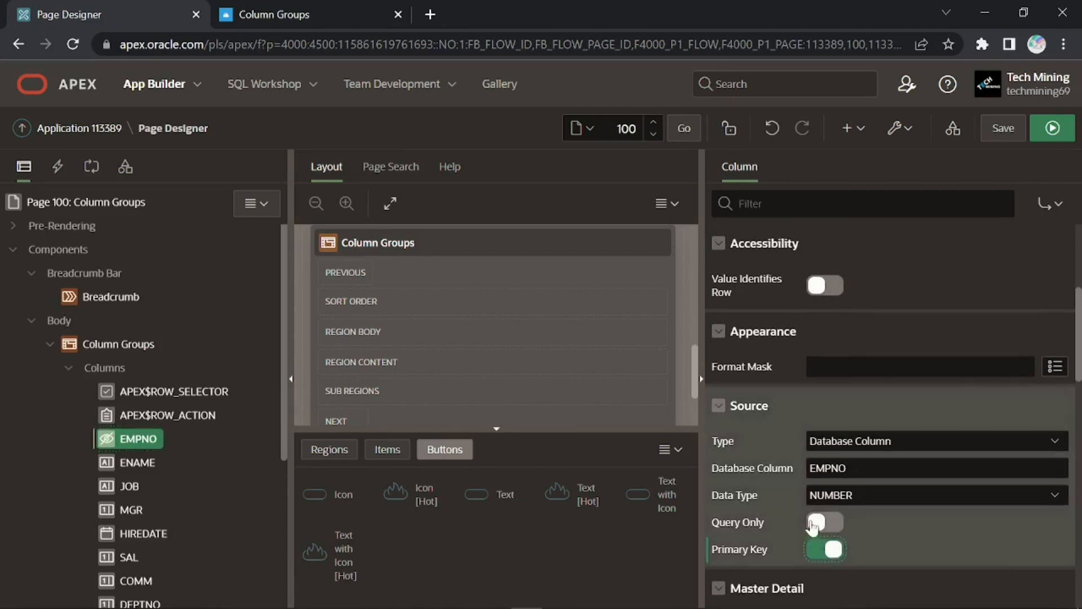
pyautogui.click(1052, 130)
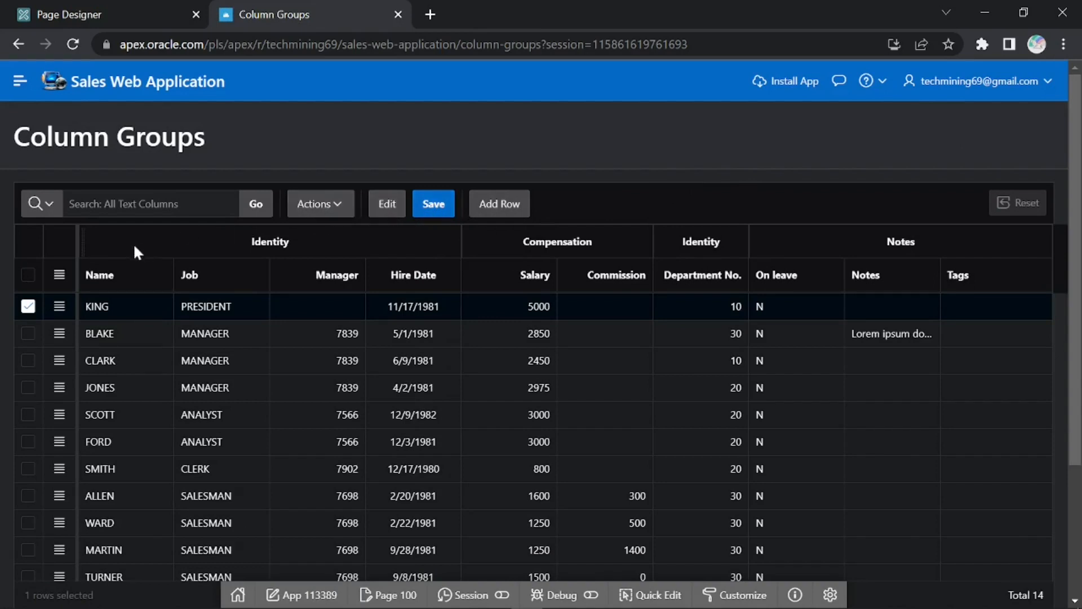
# - Examine the row actions menu and the row selector of the grid's first row
pyautogui.click(59, 306)
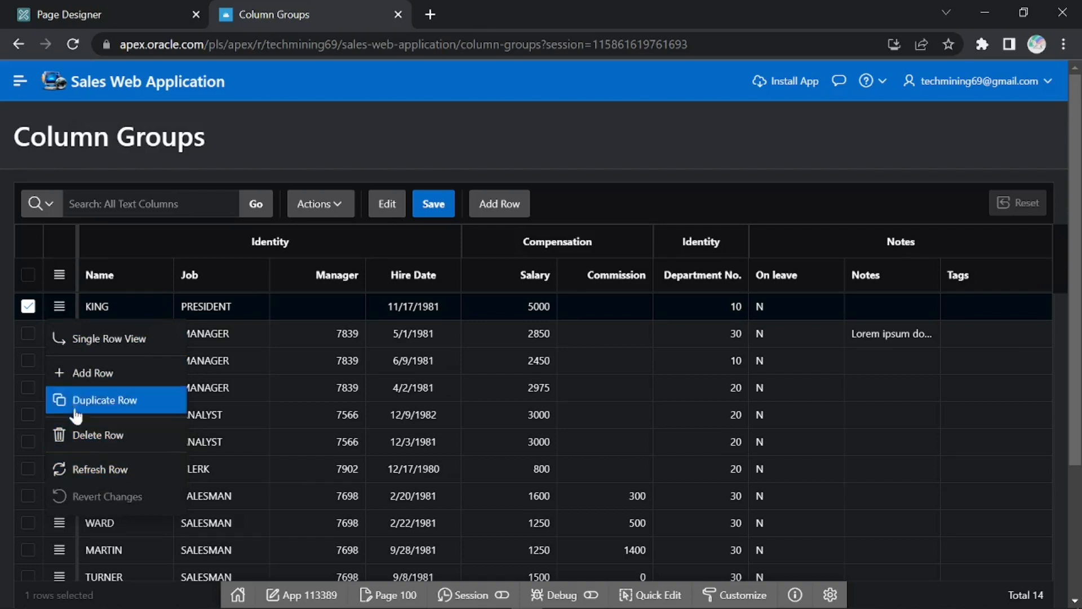
pyautogui.click(58, 307)
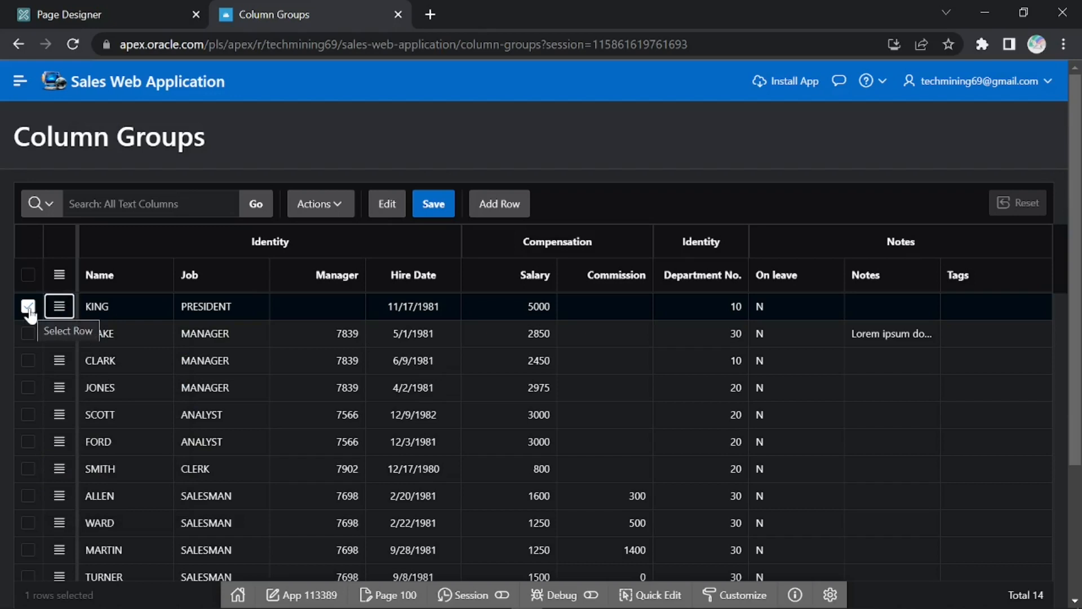
pyautogui.click(29, 310)
pyautogui.click(29, 310)
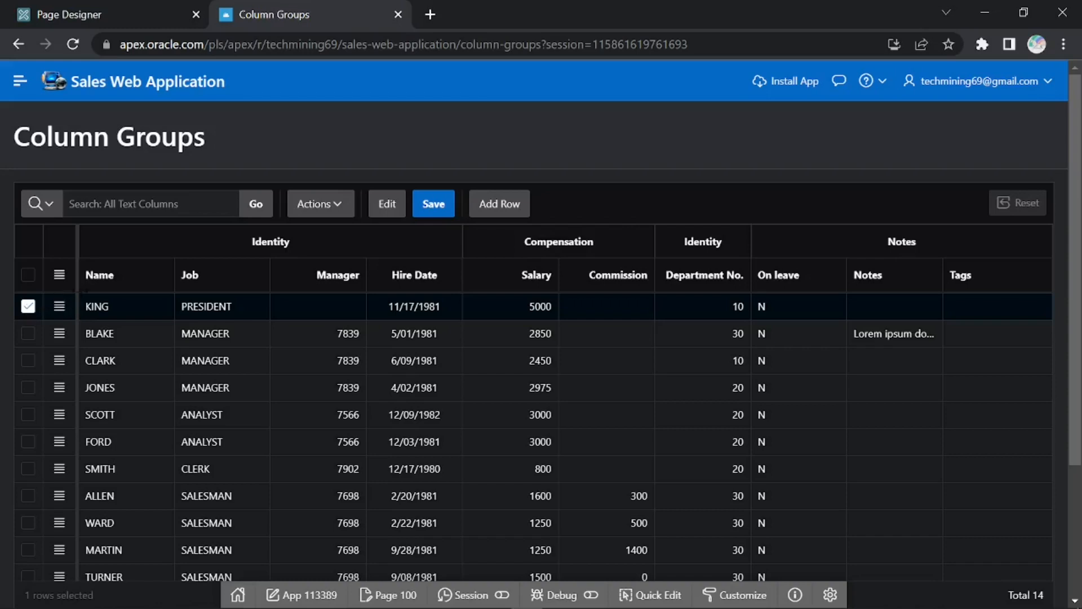
# - Widen the Name column slightly and move it after Hire Date within the Identity group
pyautogui.moveTo(173, 265)
pyautogui.mouseDown()
pyautogui.moveTo(277, 263)
pyautogui.moveTo(190, 270)
pyautogui.mouseUp()
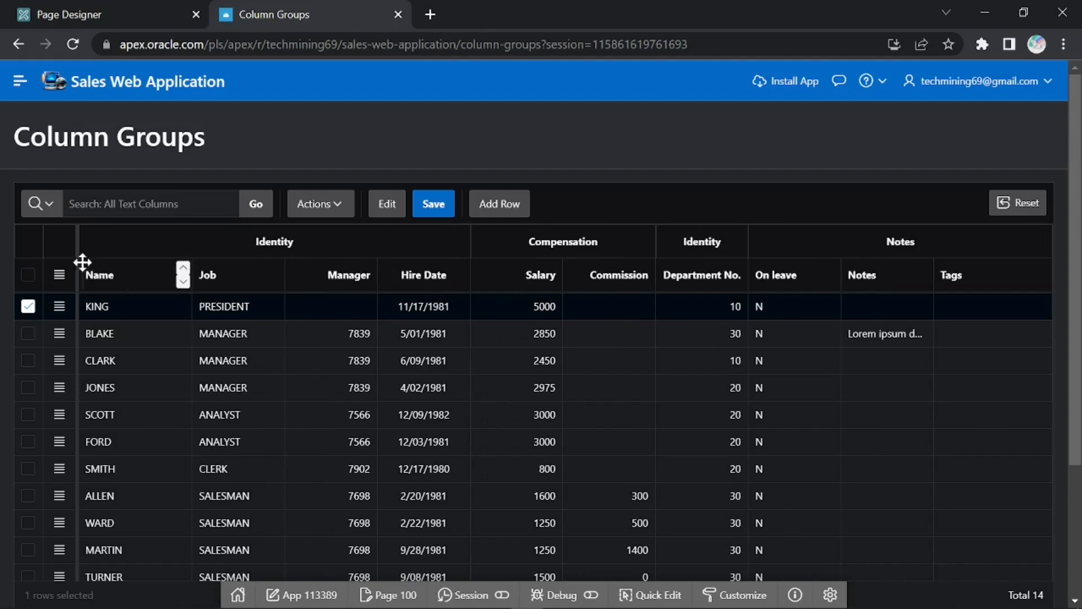
pyautogui.moveTo(83, 263); pyautogui.dragTo(389, 274)
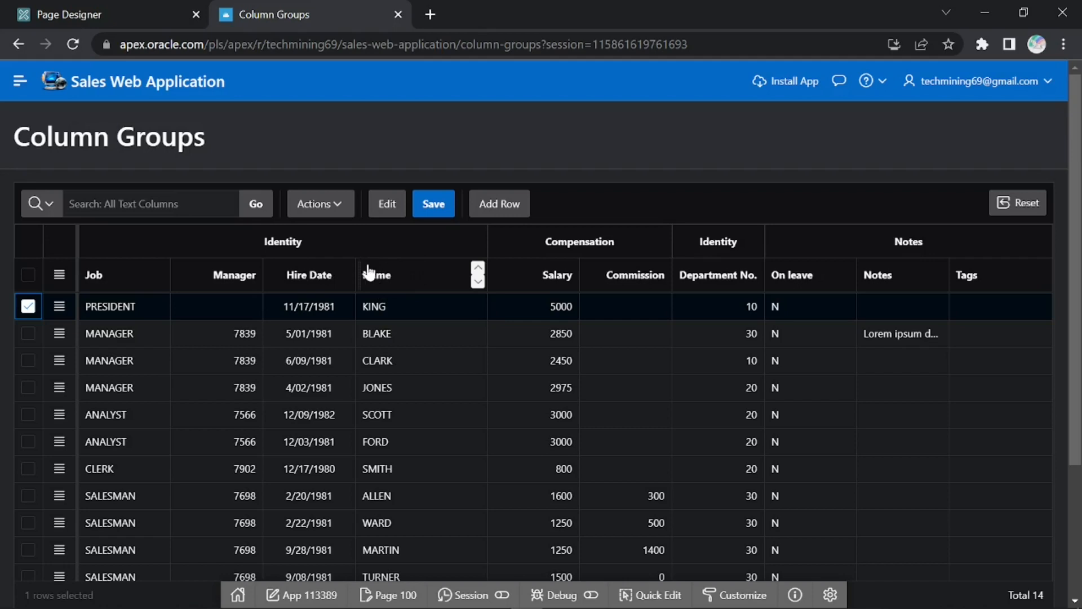
# - Sort the grid by Name in descending order and switch the sort to ascending
pyautogui.click(479, 284)
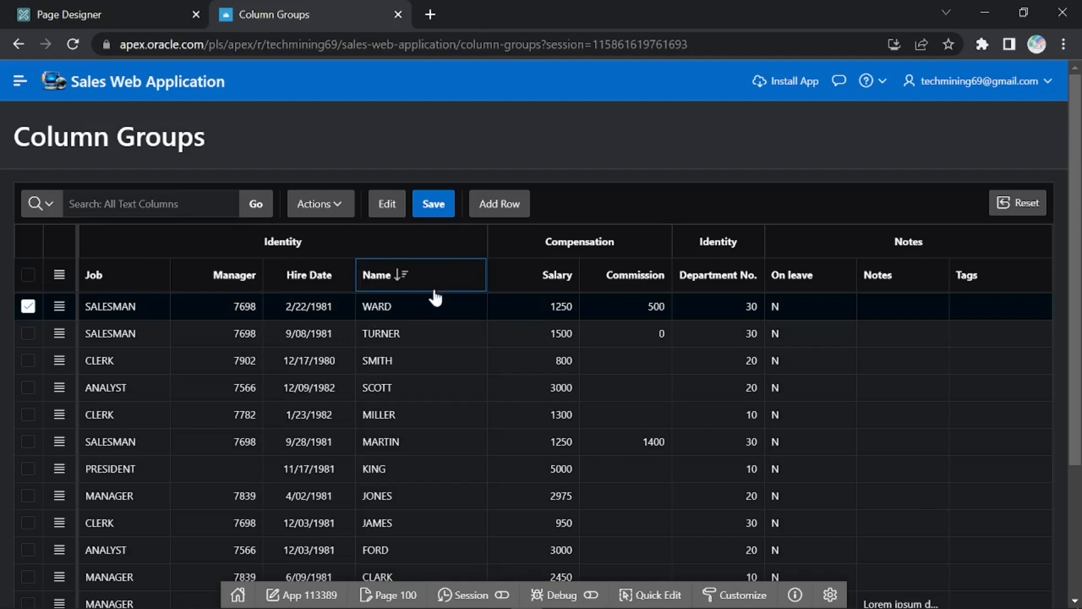
pyautogui.click(477, 270)
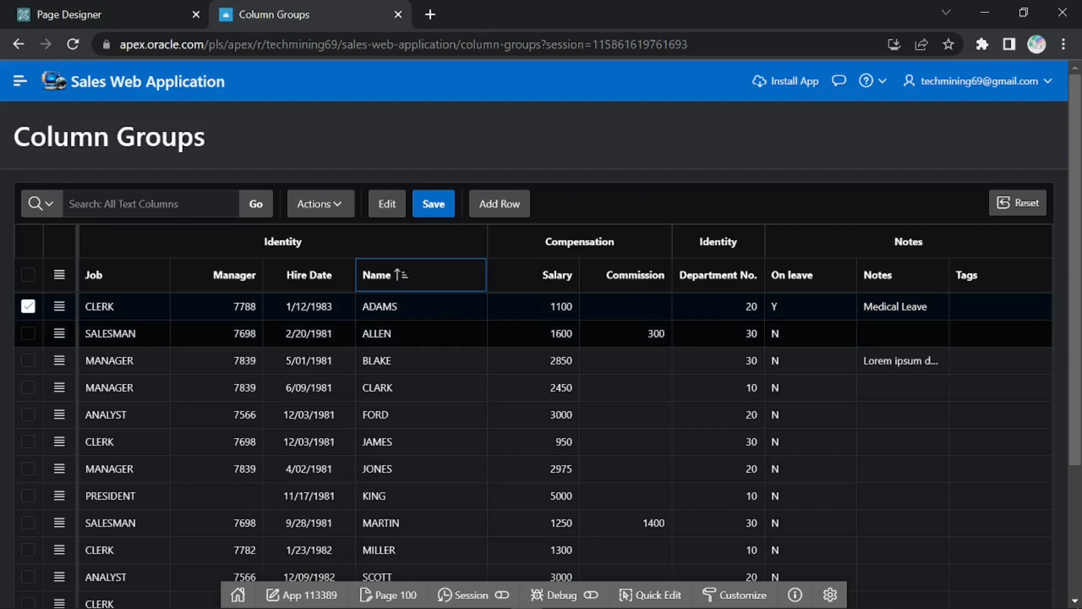
# - Freeze the Name column in the grid
pyautogui.click(400, 276)
pyautogui.click(400, 279)
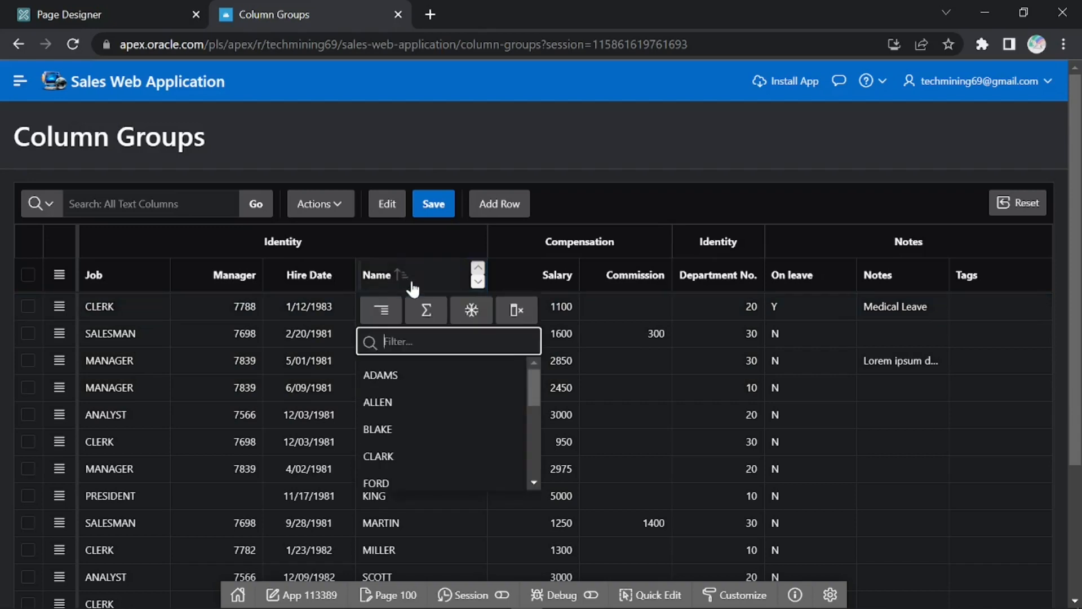
pyautogui.click(471, 309)
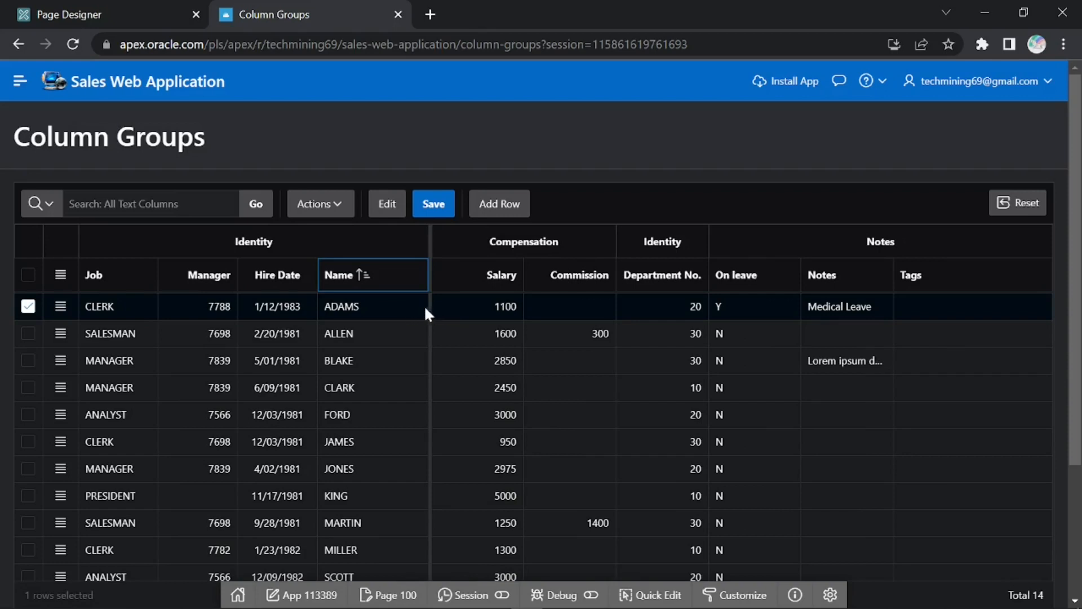
# - Hide the Name column and reset the grid to its default report settings
pyautogui.click(393, 289)
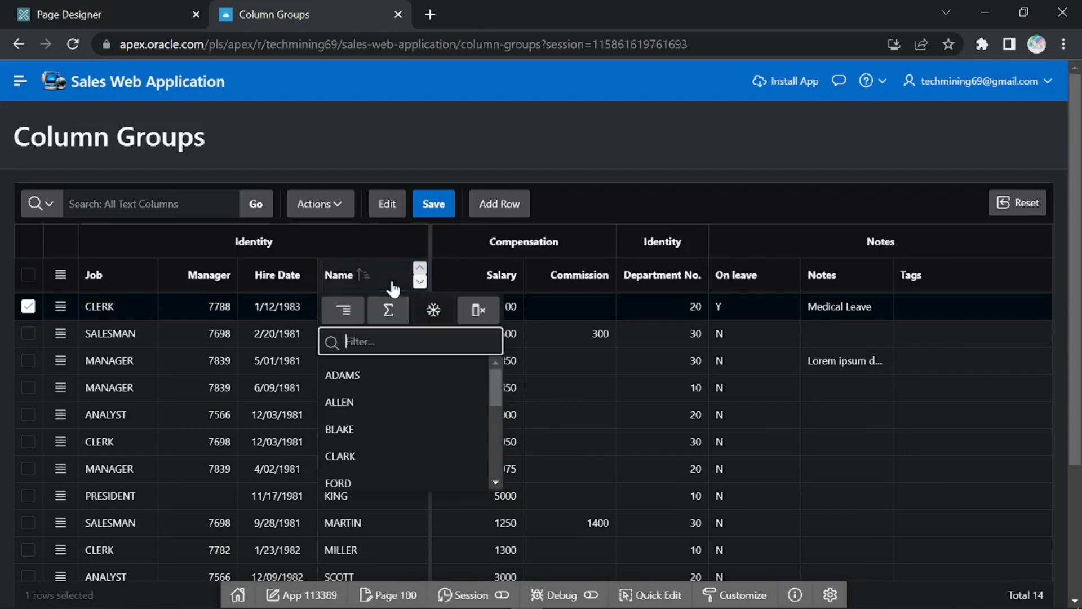
pyautogui.click(478, 310)
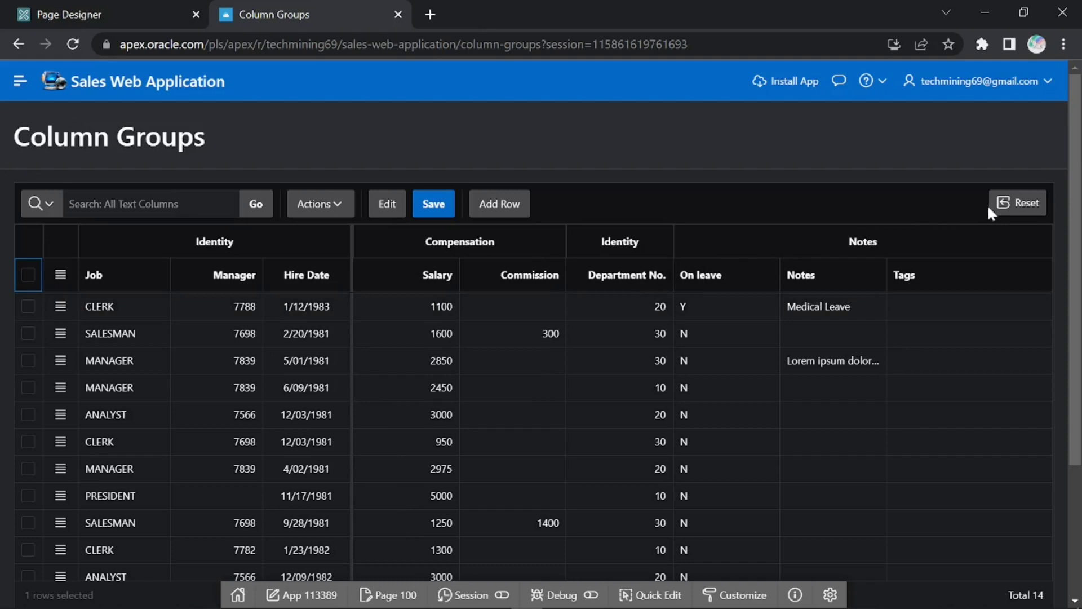
pyautogui.click(1018, 212)
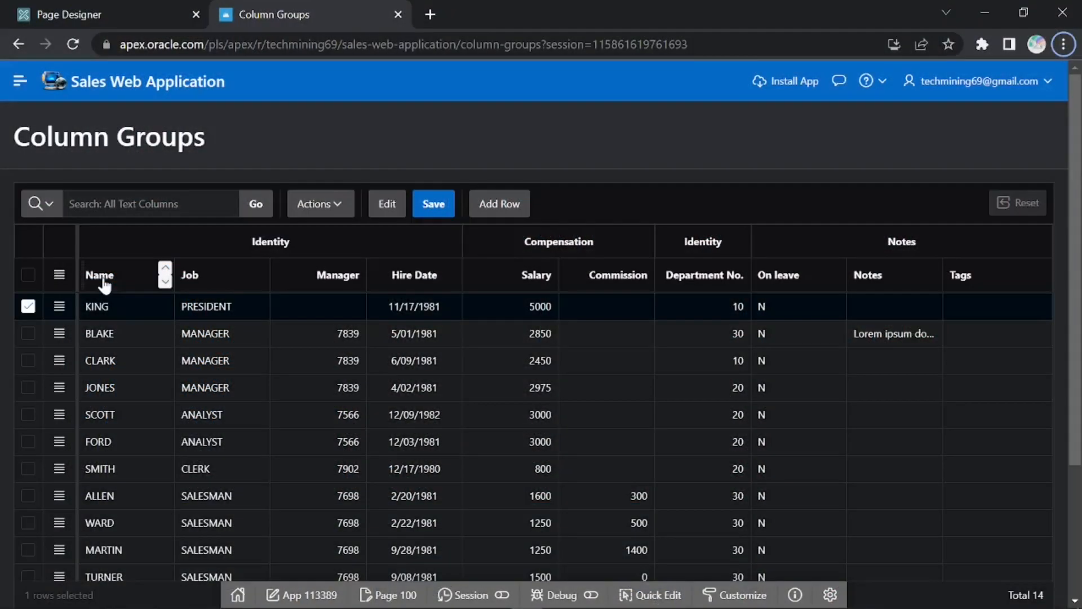
# - Put the grid into edit mode and rewrite the first row's employee name with only its initial letter capitalized
pyautogui.click(386, 213)
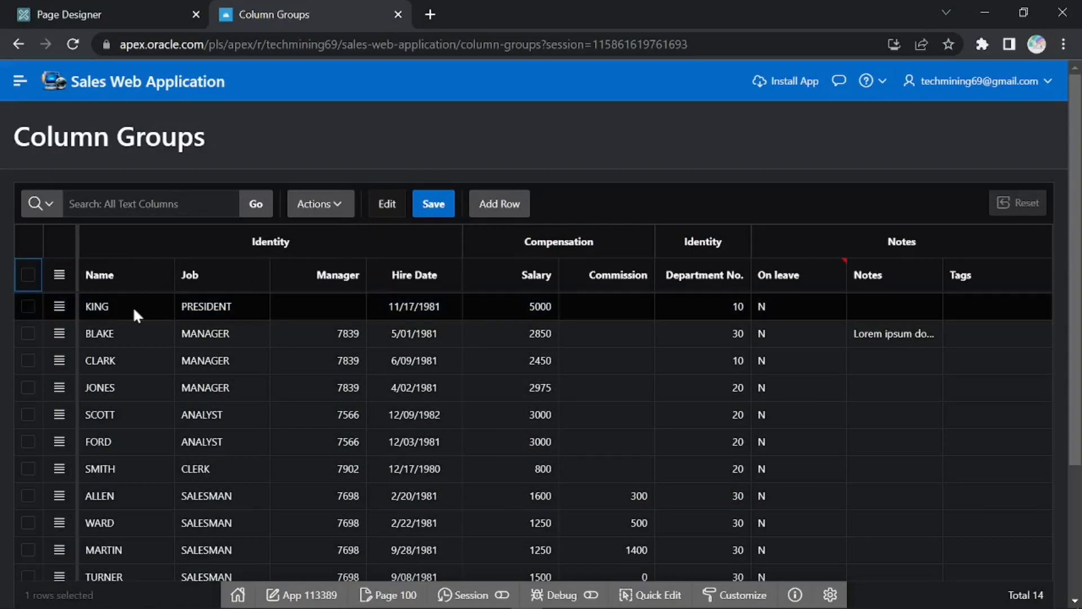
pyautogui.click(114, 308)
pyautogui.click(113, 307)
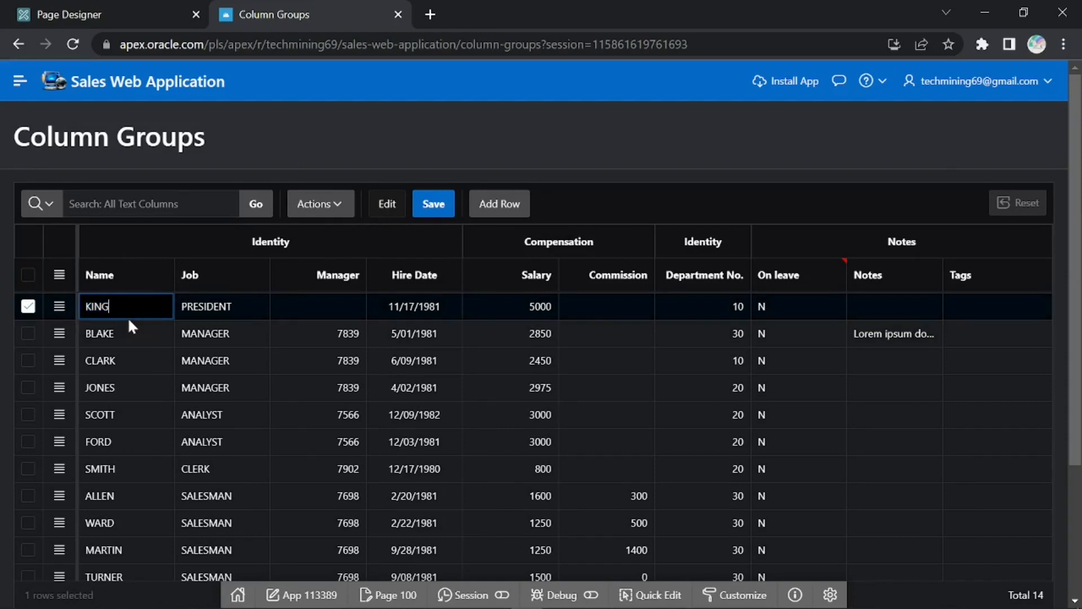
pyautogui.press('BackSpace')
pyautogui.press('BackSpace')
pyautogui.click(102, 320)
# - Mark the first row for deletion and revert that change
pyautogui.click(60, 309)
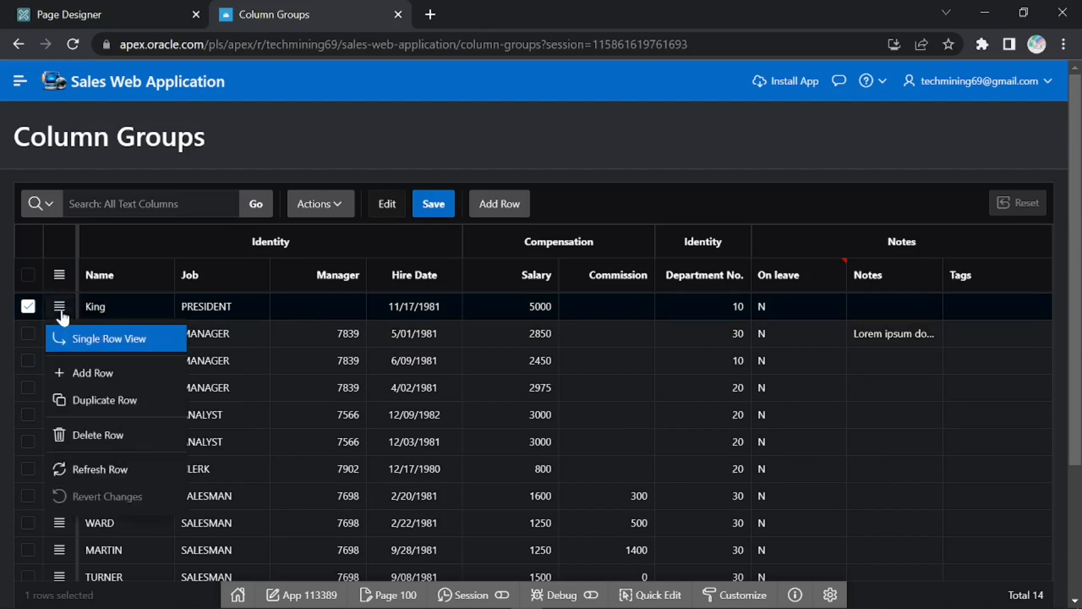
pyautogui.click(106, 437)
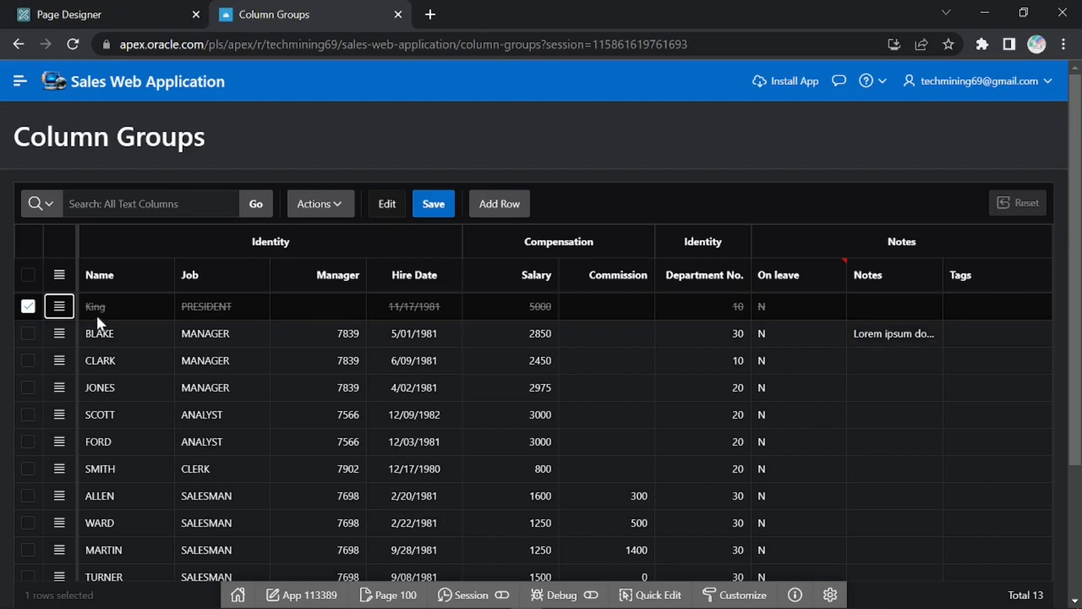
pyautogui.click(60, 307)
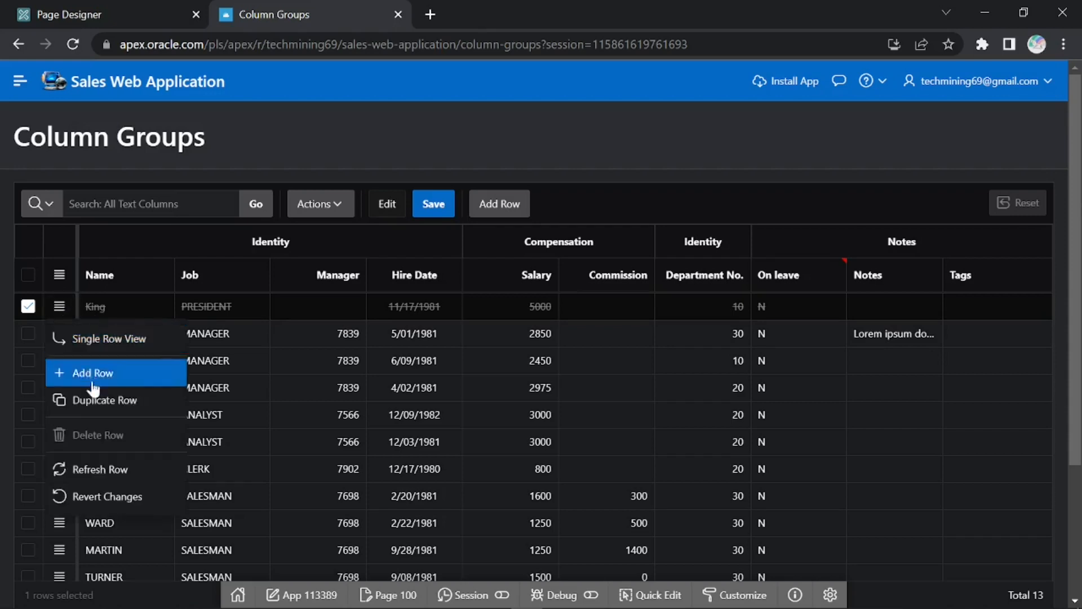
pyautogui.click(111, 496)
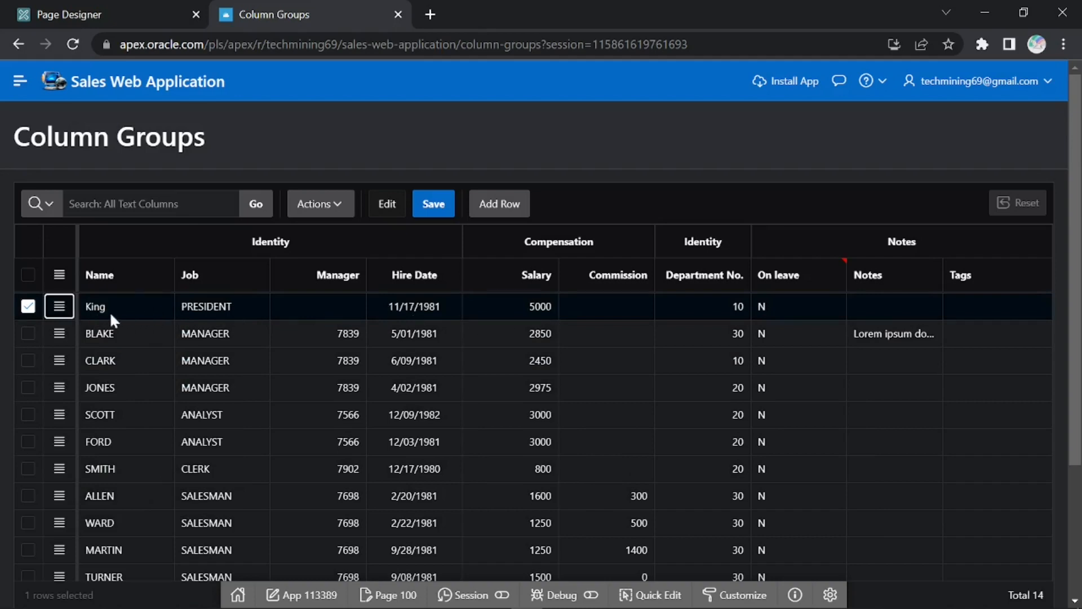
# - Duplicate the first row and add a new row below the copy with an employee name entered
pyautogui.click(65, 310)
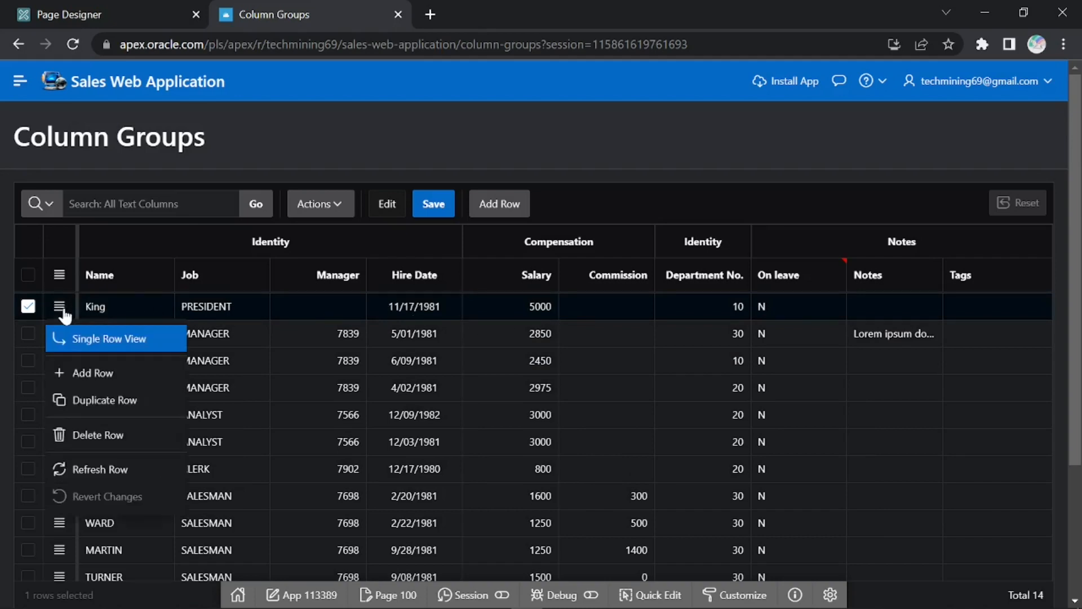
pyautogui.click(90, 402)
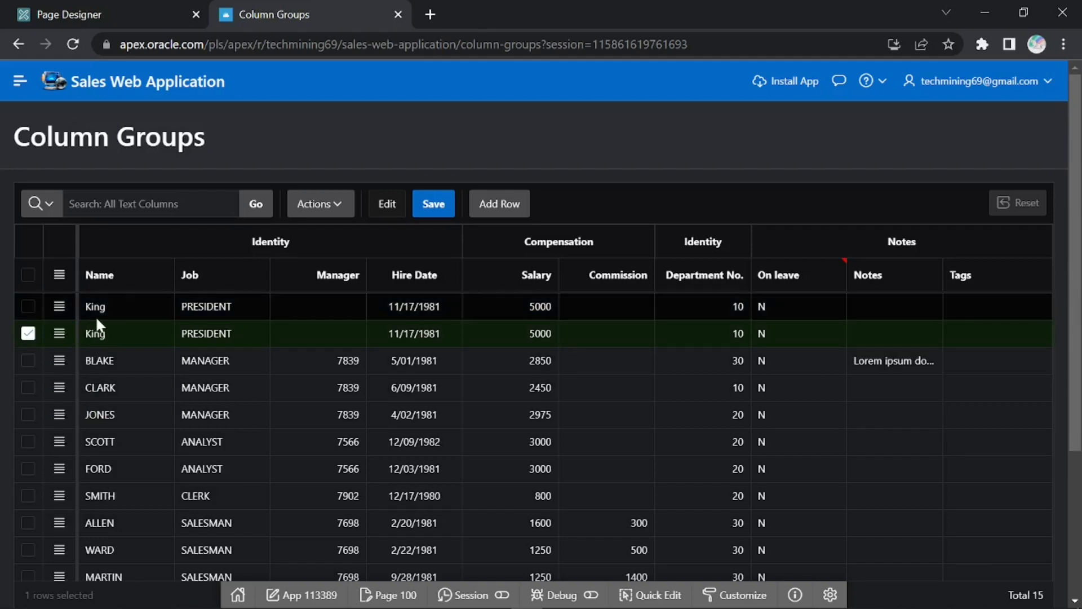
pyautogui.click(60, 335)
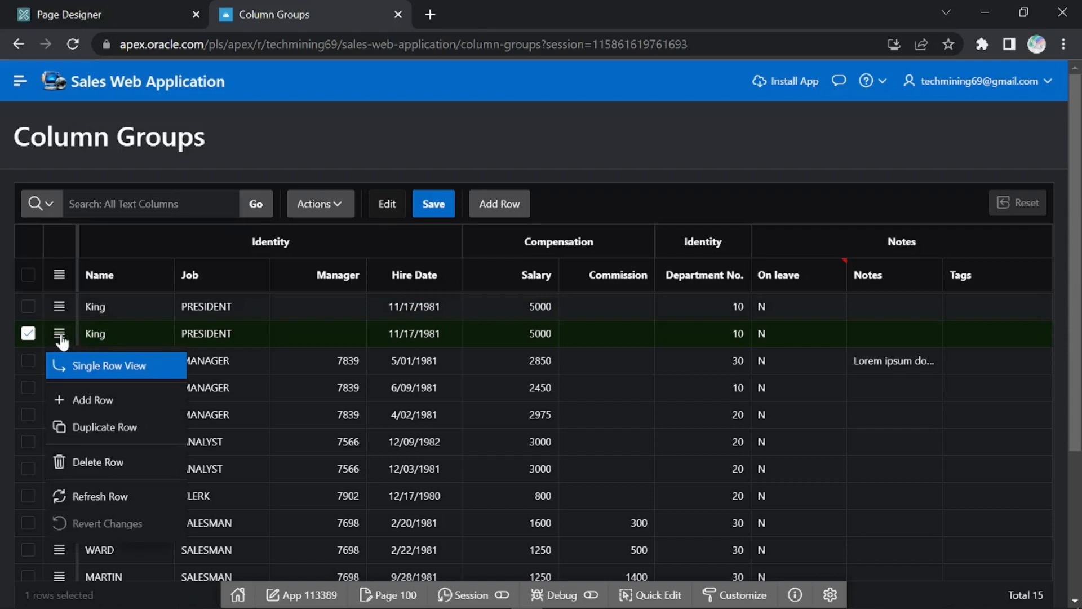
pyautogui.click(91, 398)
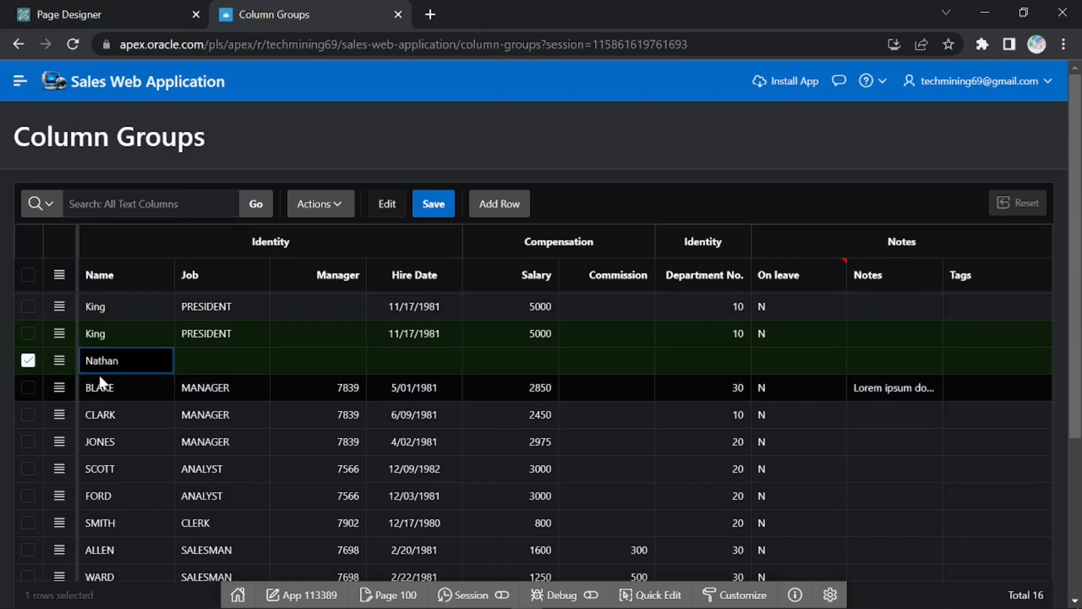
pyautogui.hotkey('shift', 'Tab')
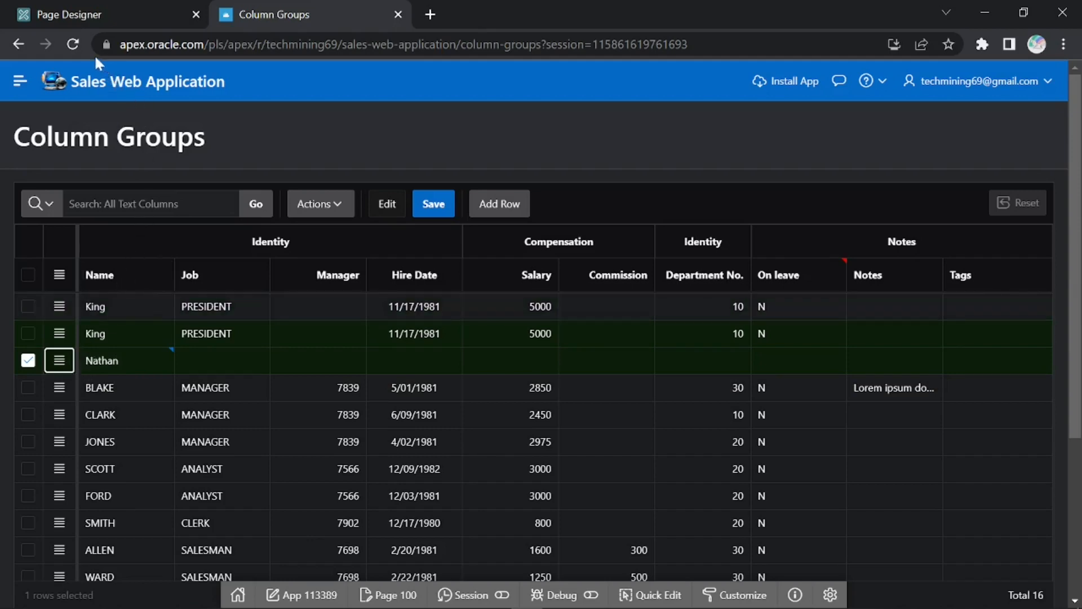
# - Start reloading the page and cancel the reload to keep the unsaved grid changes
pyautogui.click(73, 44)
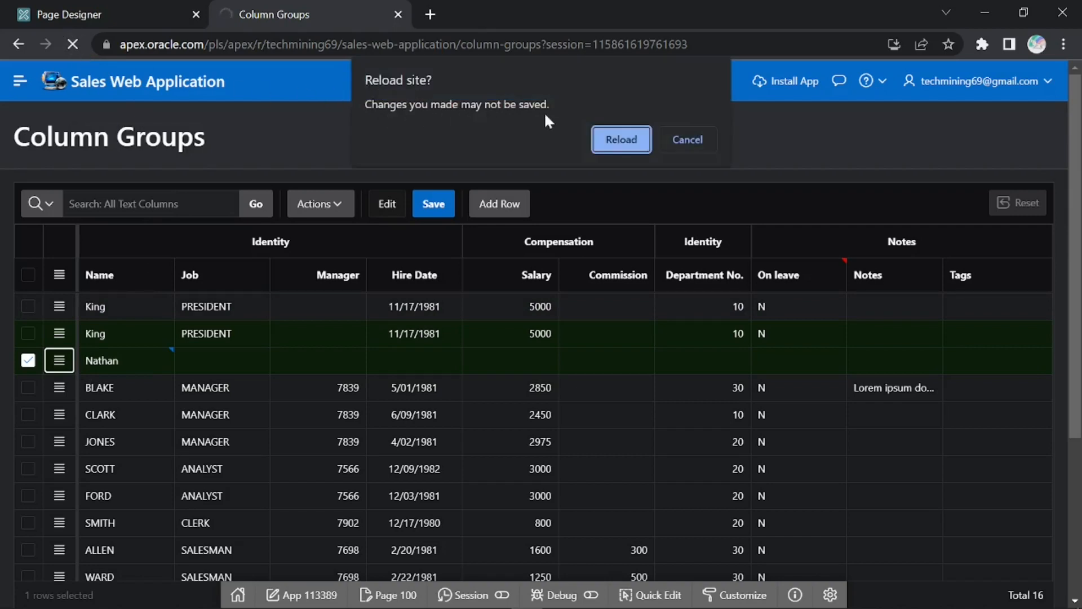
pyautogui.click(684, 140)
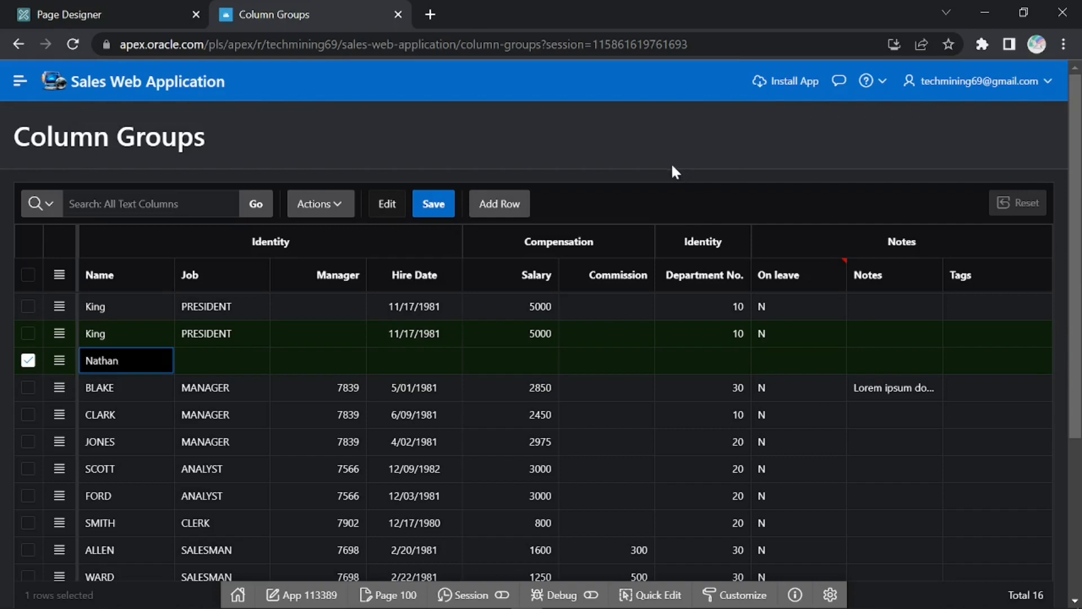
# - Add another blank row to the grid and set On leave to N in the row above it
pyautogui.click(499, 210)
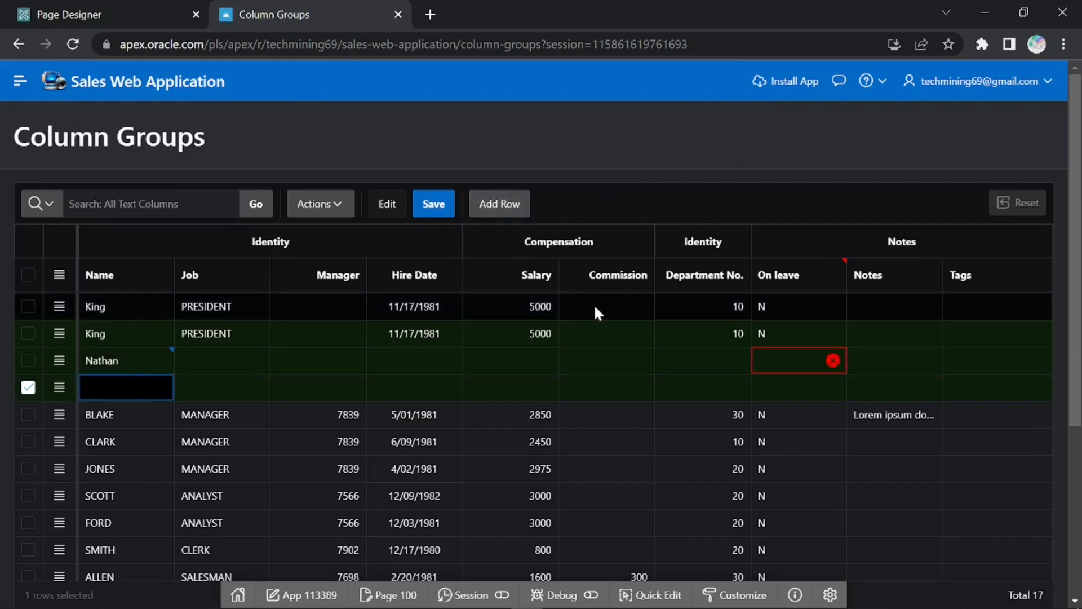
pyautogui.click(786, 364)
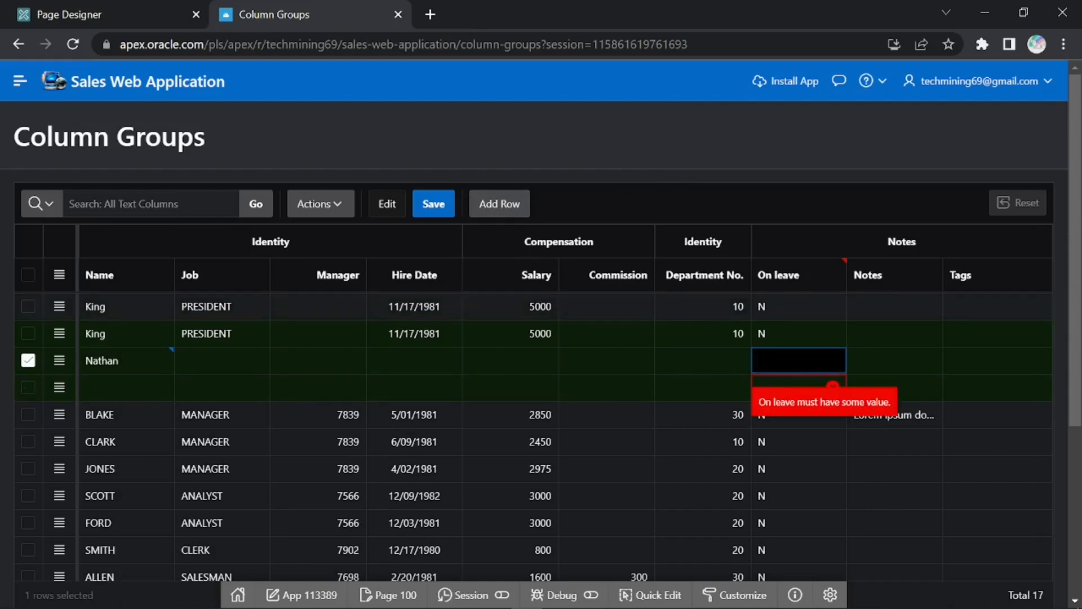
pyautogui.write('N')
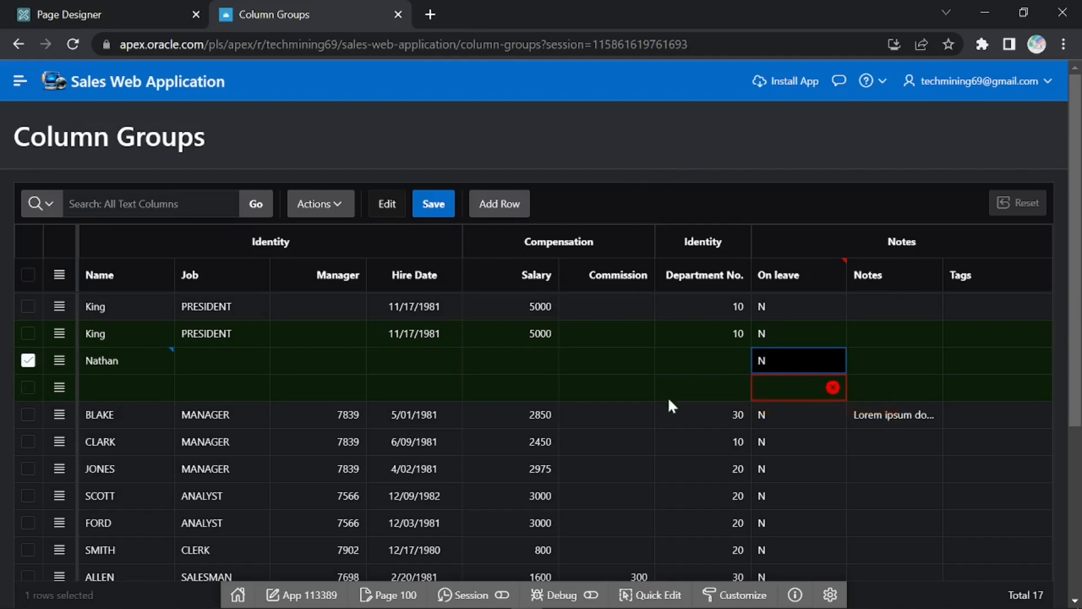
# - Fill in the employee name and On leave value N in the blank row, and save the grid changes
pyautogui.click(124, 389)
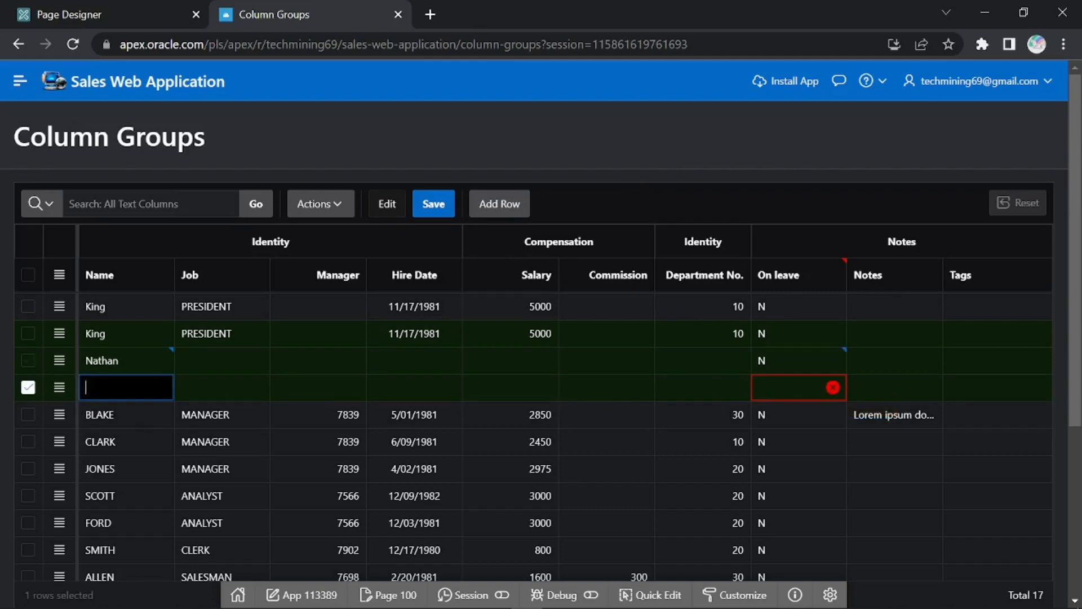
pyautogui.write('John')
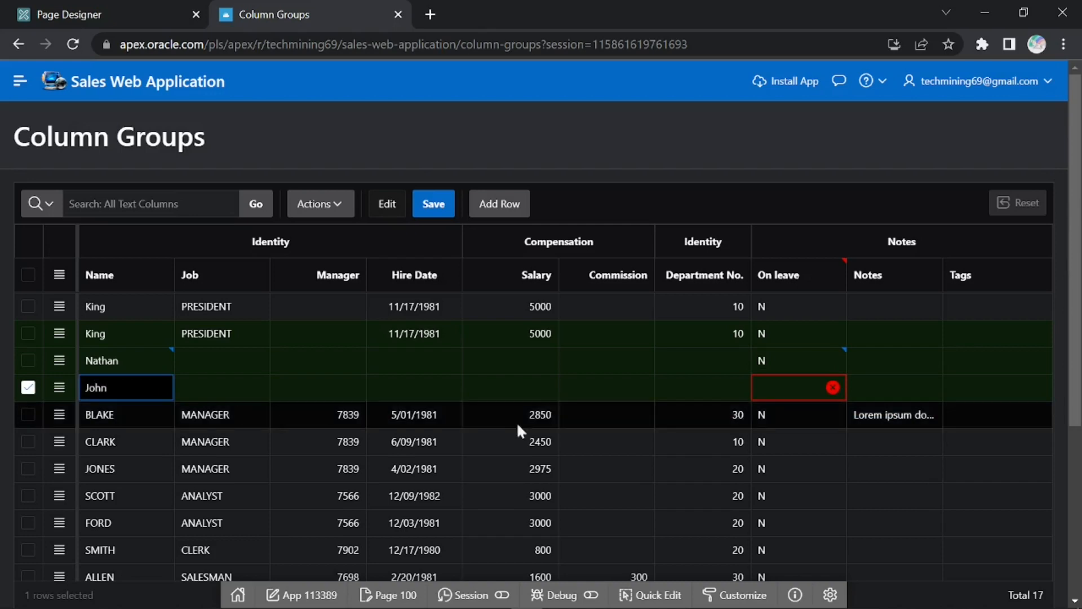
pyautogui.click(764, 396)
pyautogui.write('N')
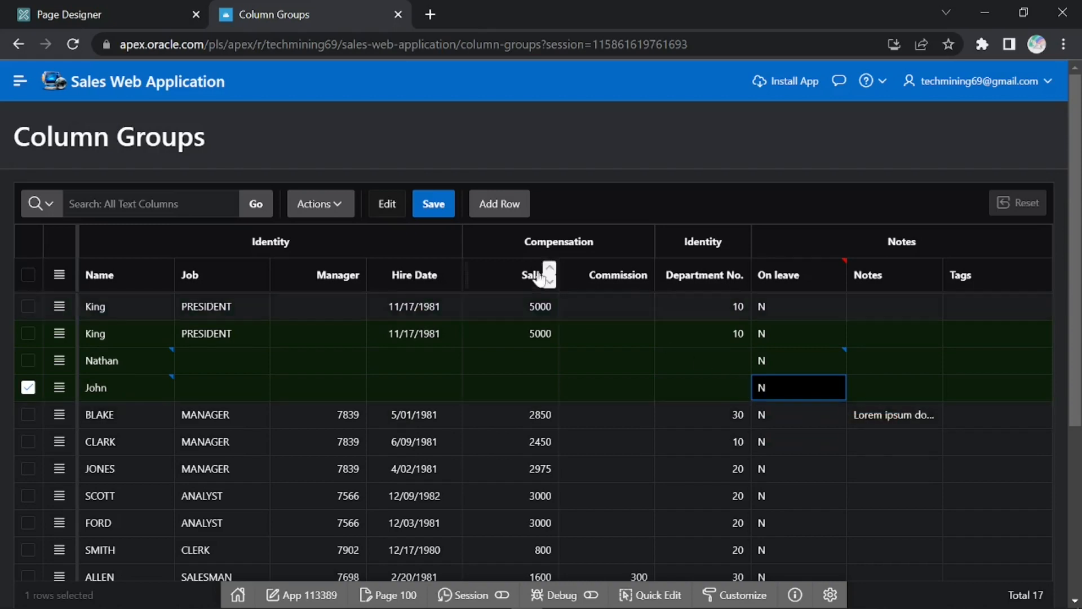
pyautogui.click(434, 206)
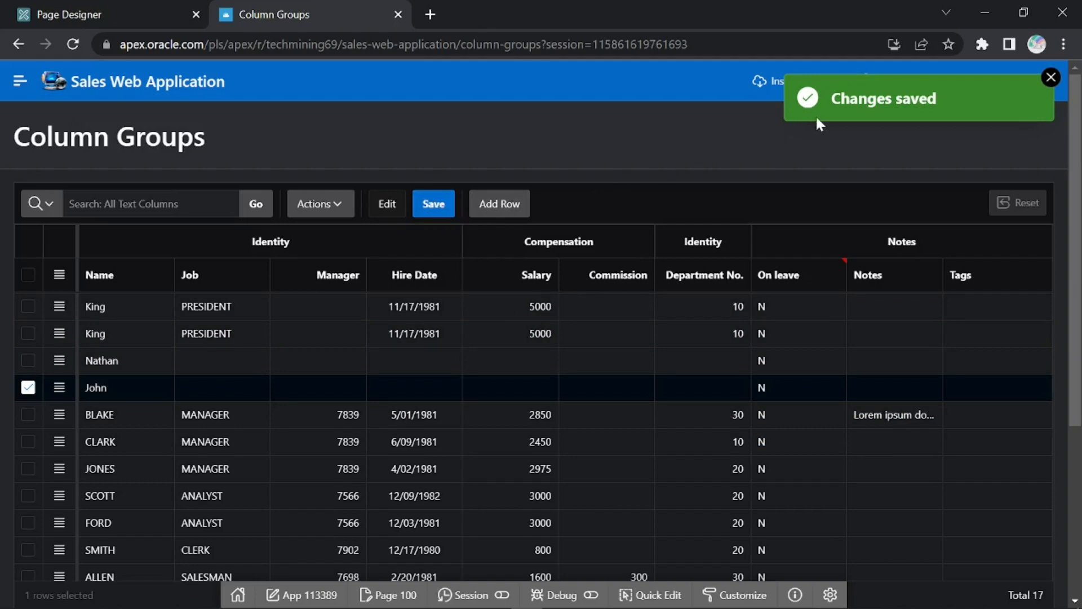
pyautogui.click(1050, 78)
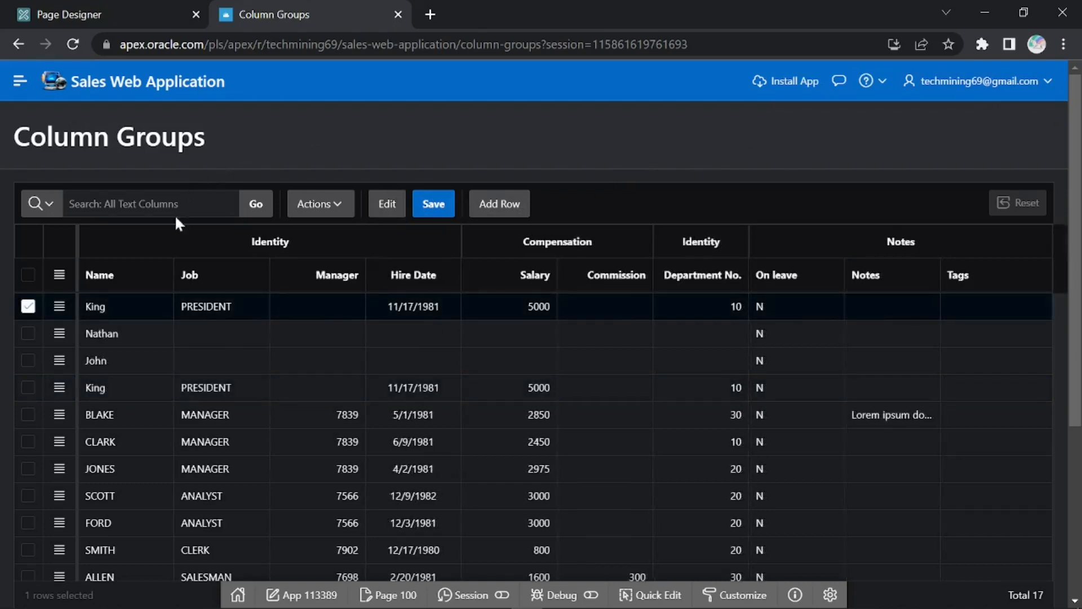
# - Examine the first row's Identity, Compensation and Notes groups in Single Row View and return to the report view
pyautogui.click(61, 308)
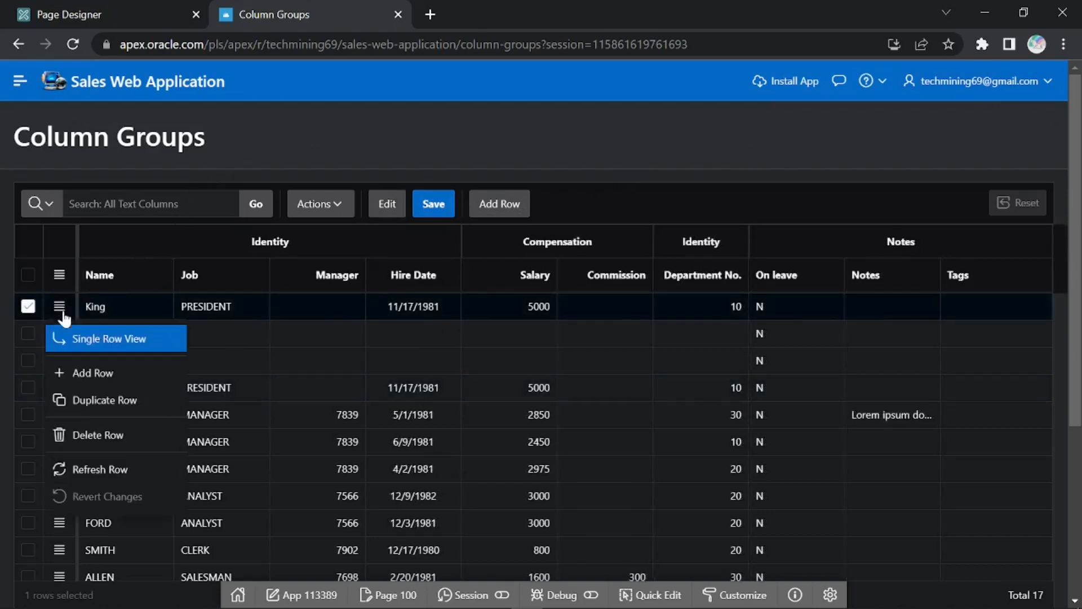
pyautogui.click(134, 344)
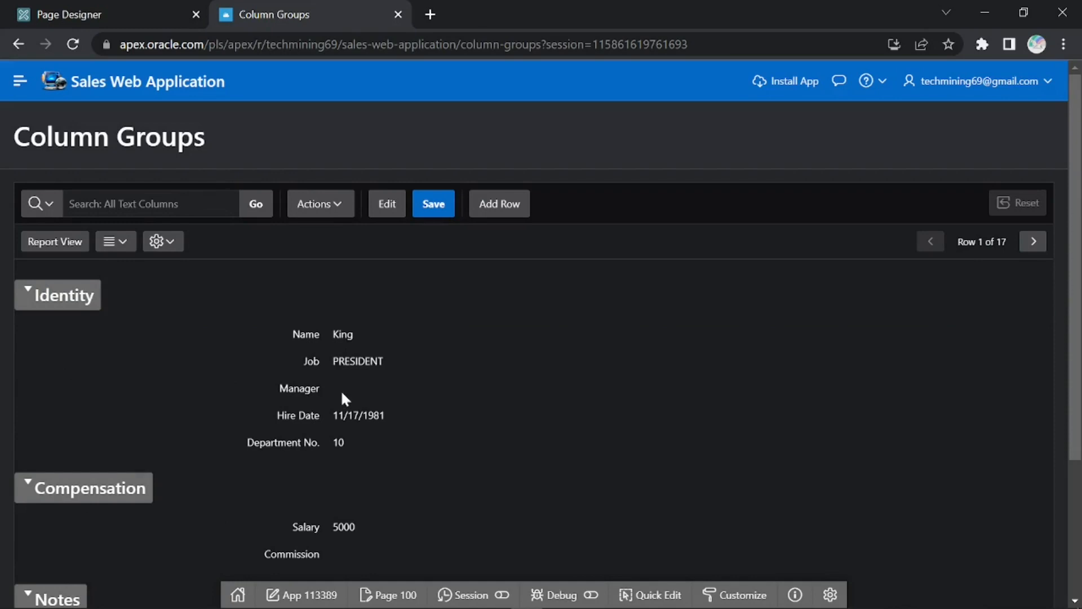
pyautogui.scroll(-3, 340, 390)
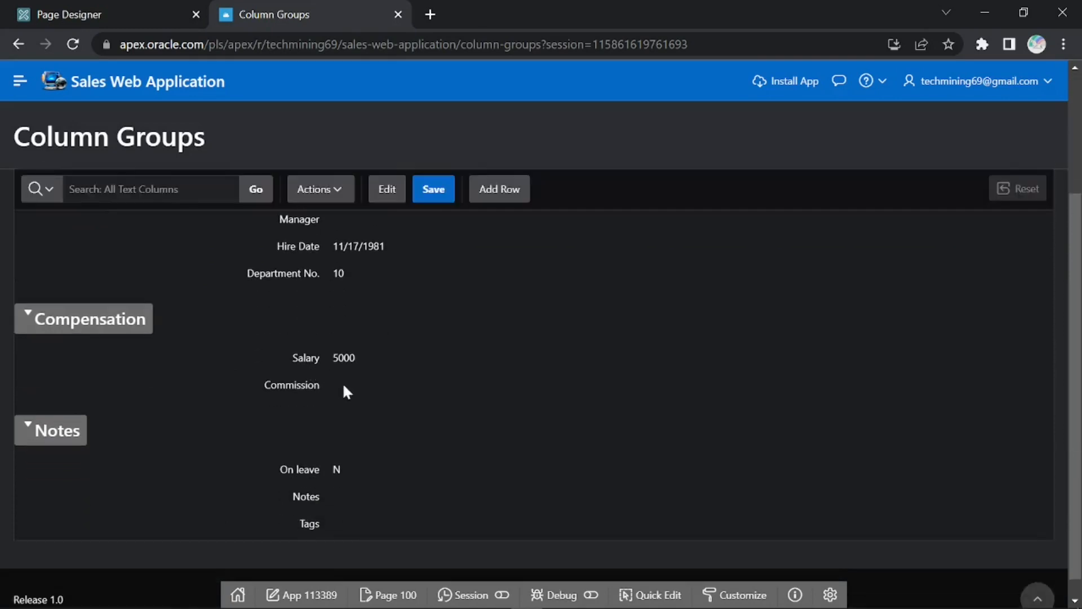
pyautogui.scroll(3, 186, 479)
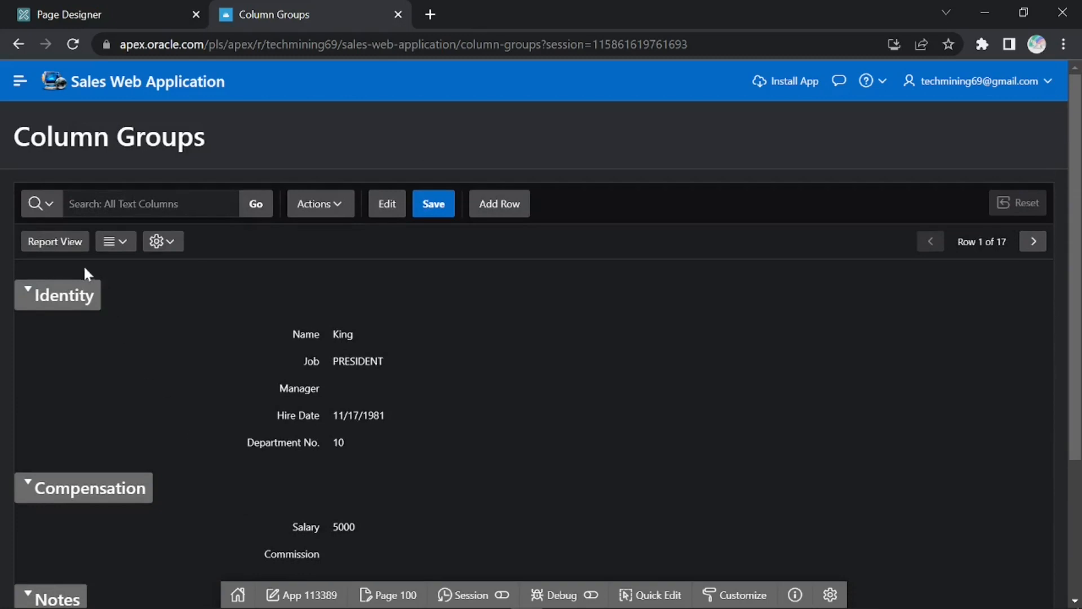
pyautogui.click(70, 251)
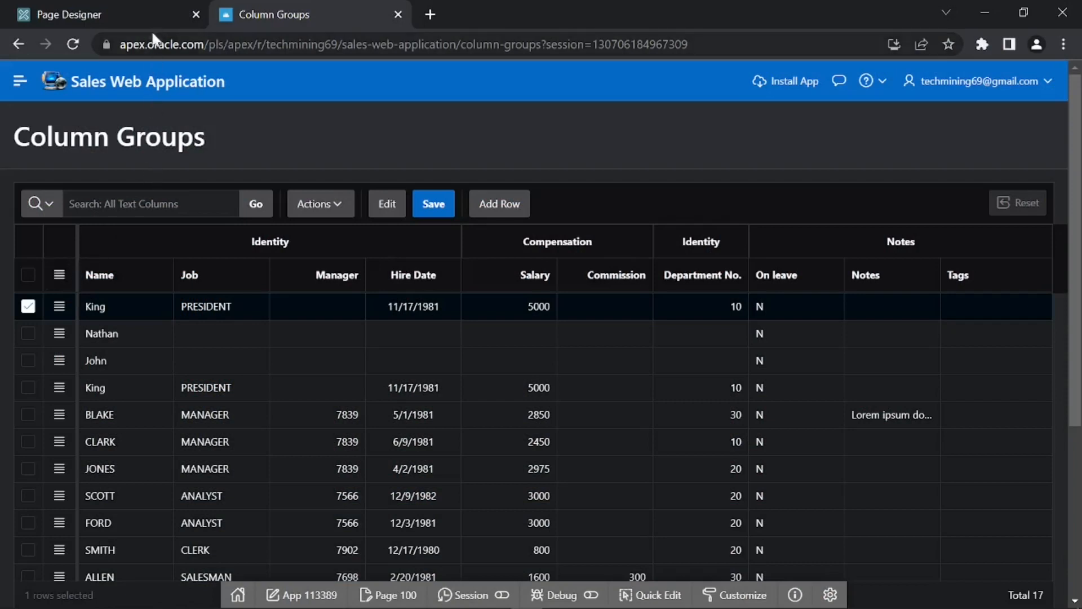
# - Switch to Page Designer and examine the Column Groups - Save Interactive Grid Data process and its available types
pyautogui.click(150, 10)
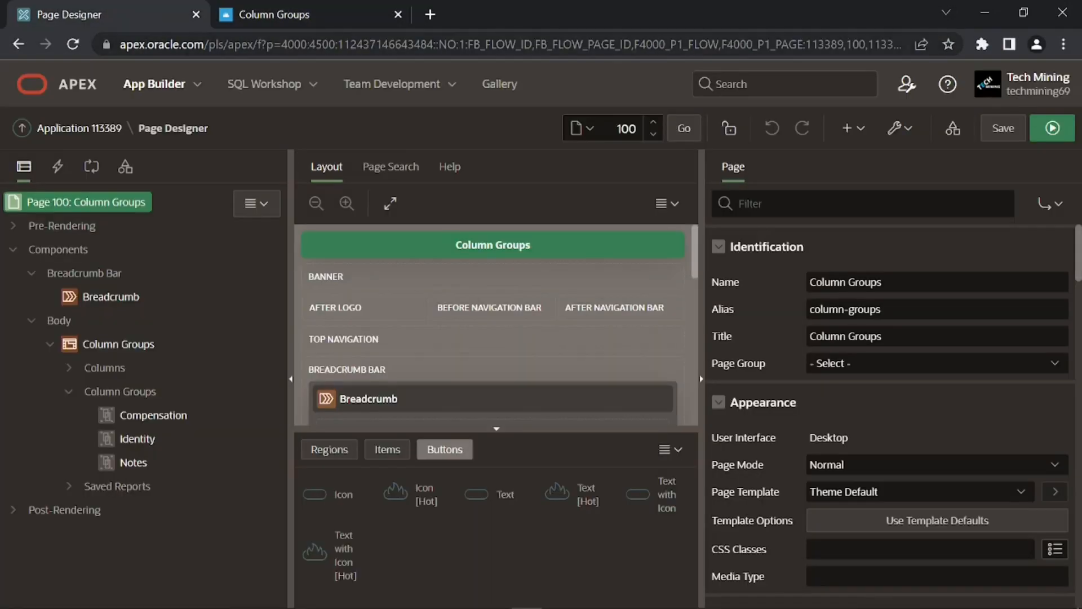
pyautogui.click(89, 168)
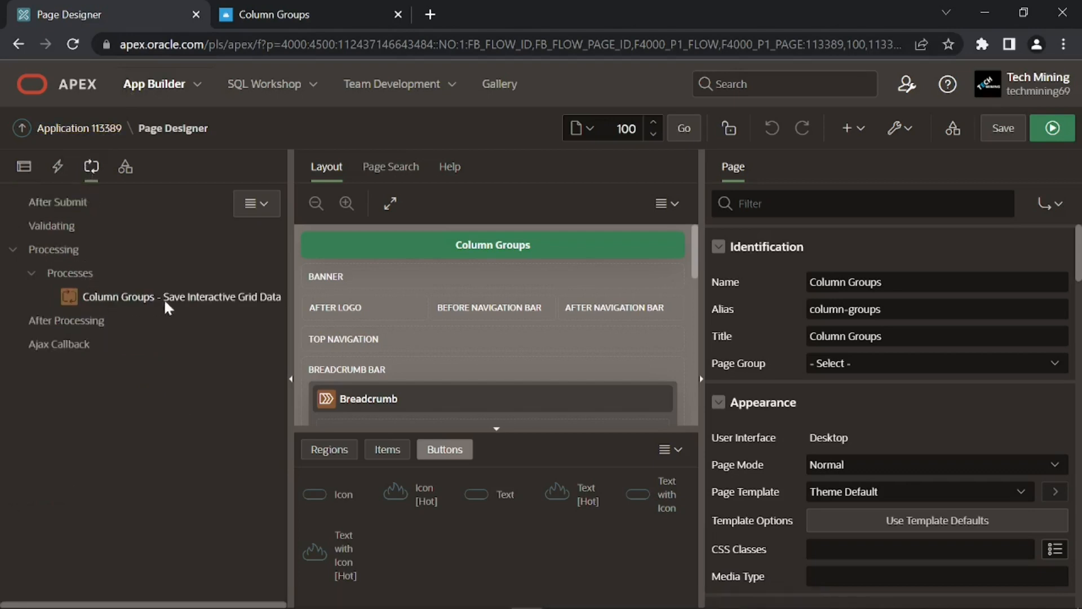
pyautogui.click(184, 307)
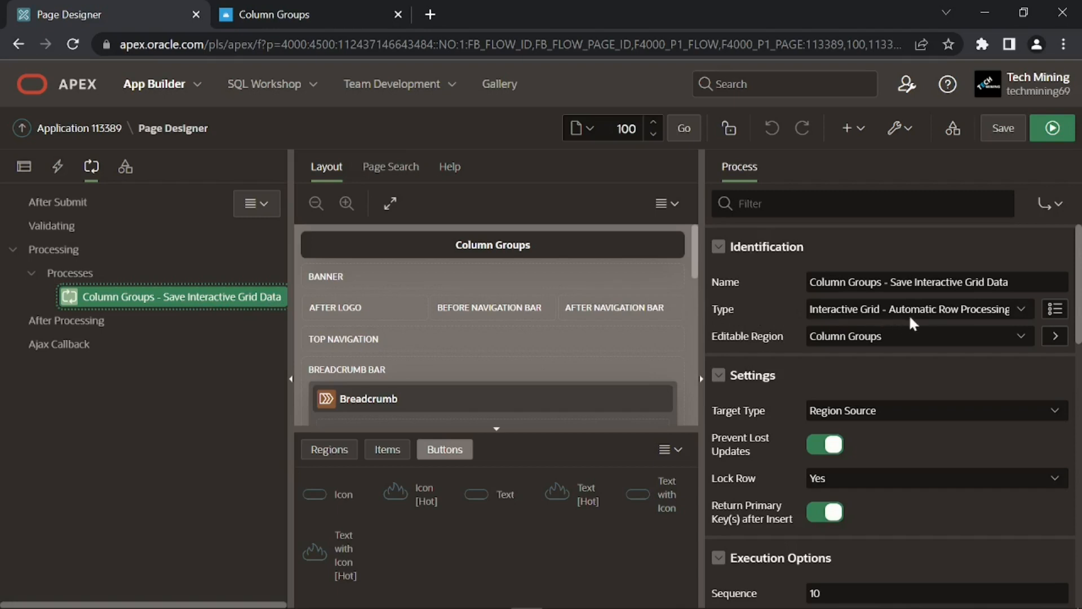
pyautogui.click(1022, 310)
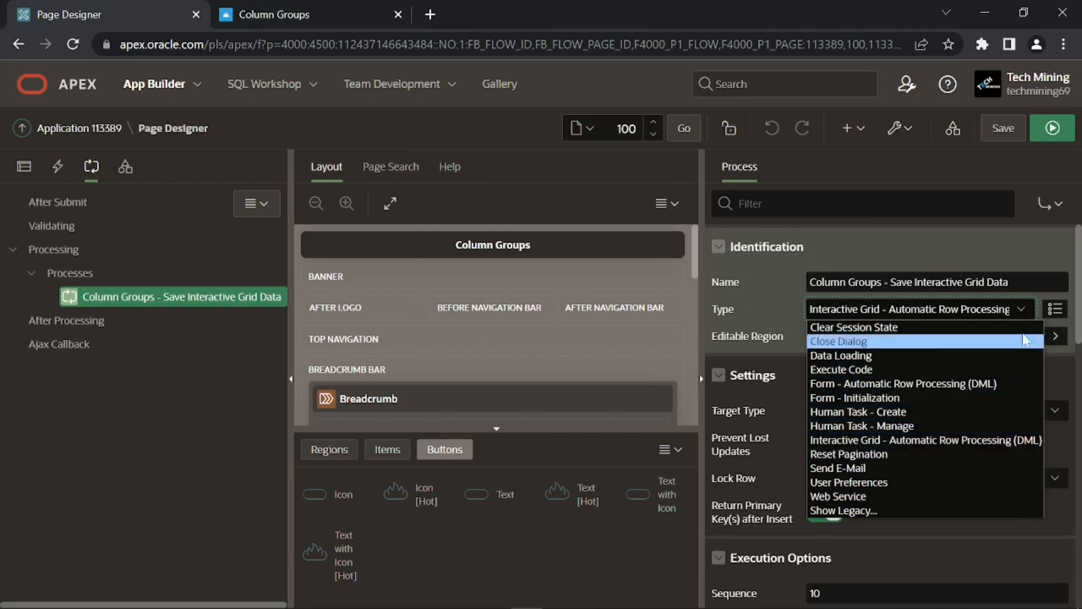
pyautogui.click(1022, 317)
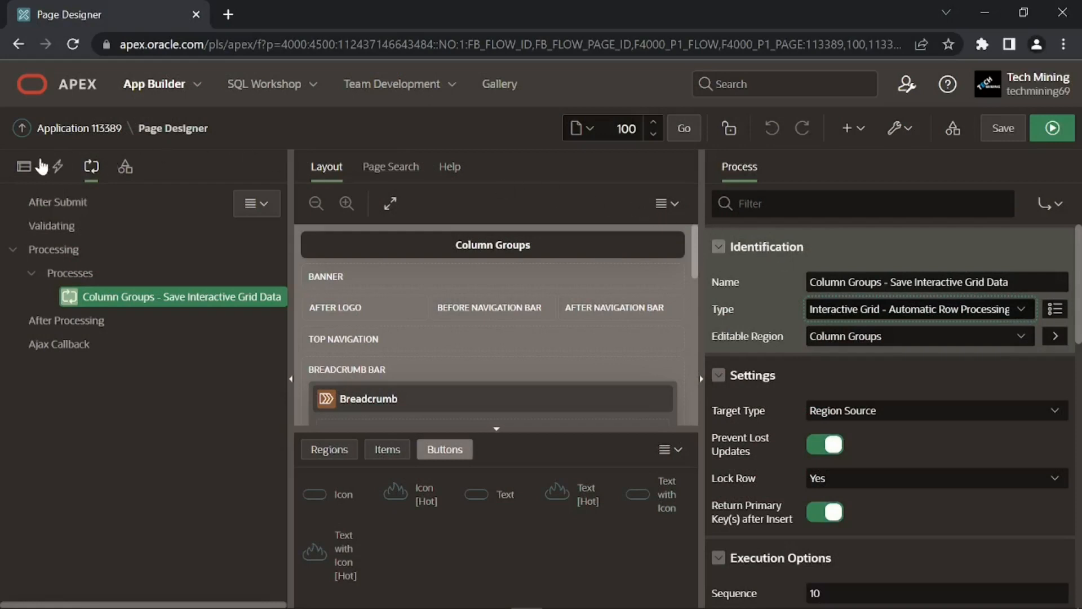
# - Change the type of the JOB column in the Column Groups region to Radio Group
pyautogui.click(24, 168)
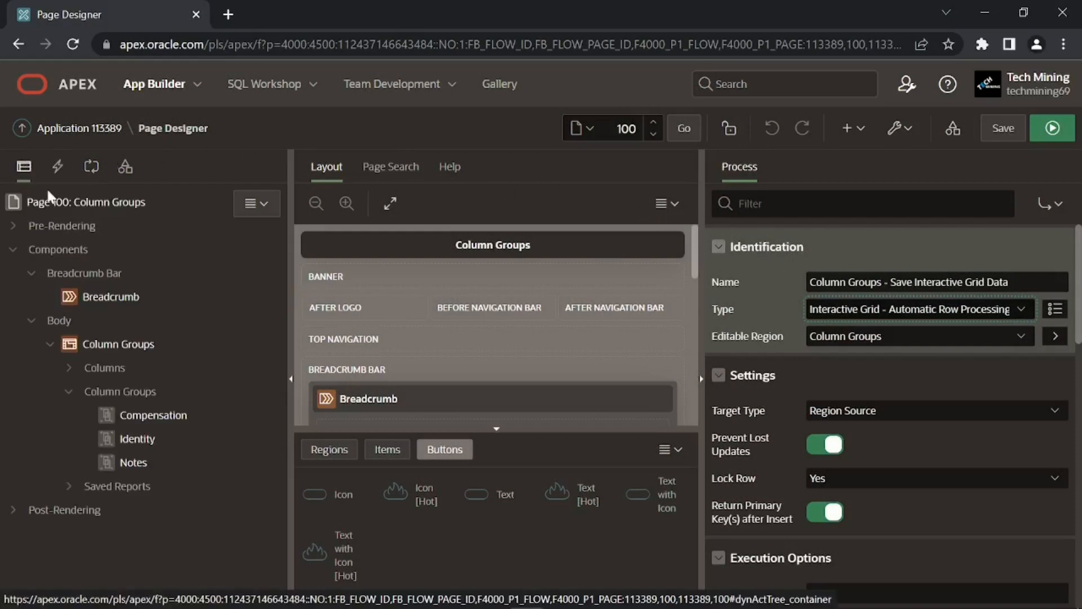
pyautogui.click(68, 372)
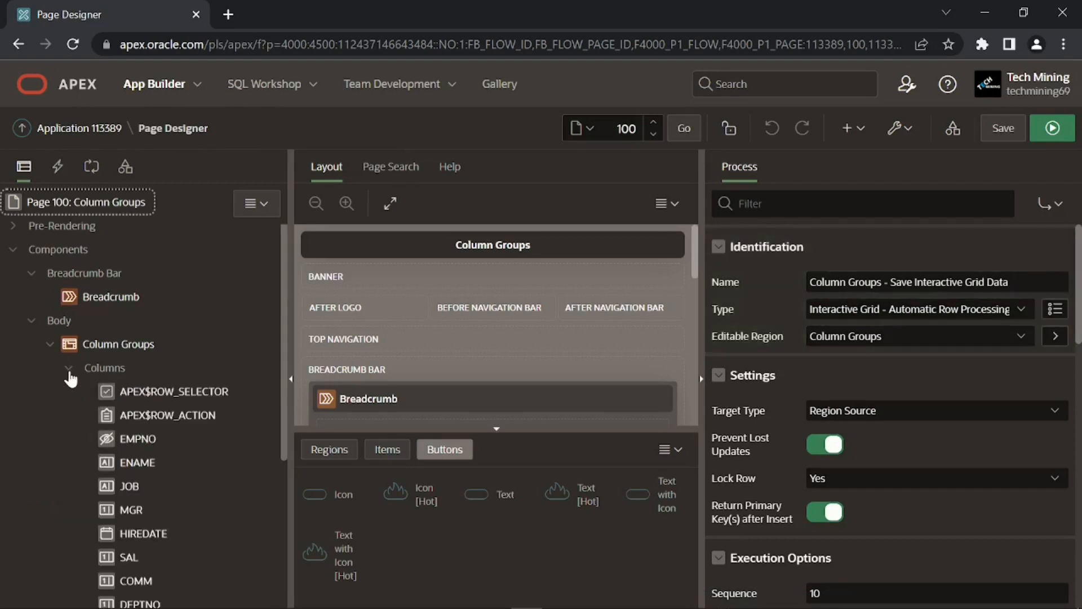
pyautogui.click(125, 487)
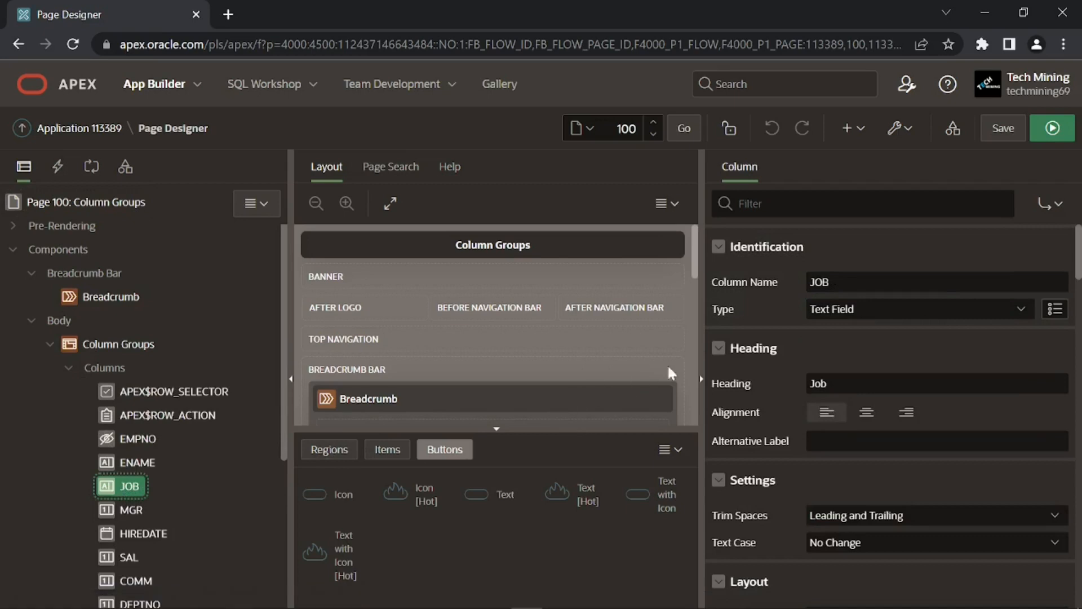
pyautogui.click(846, 316)
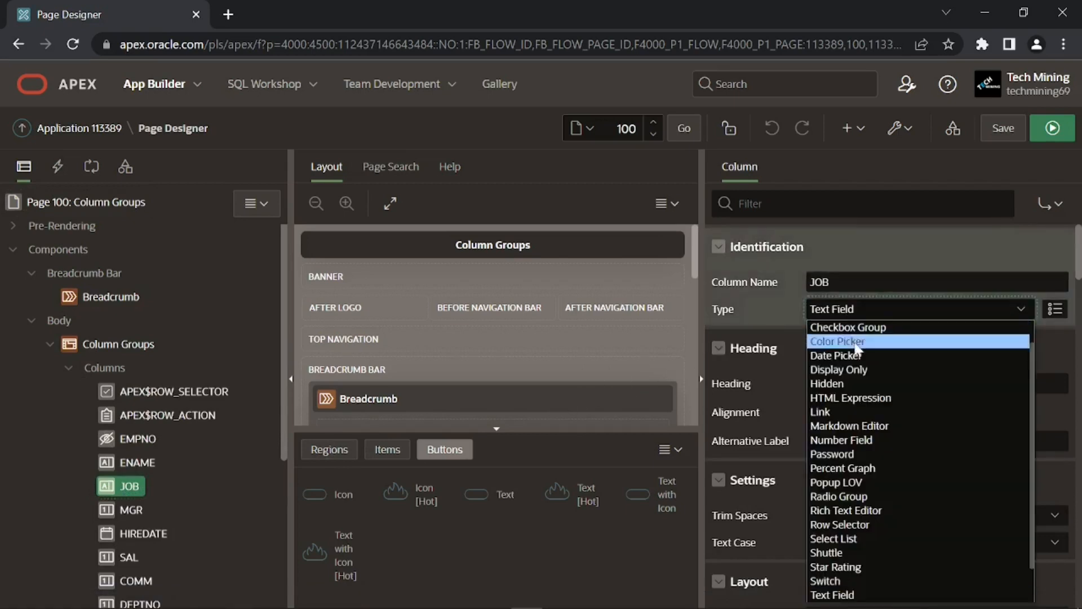
pyautogui.click(859, 500)
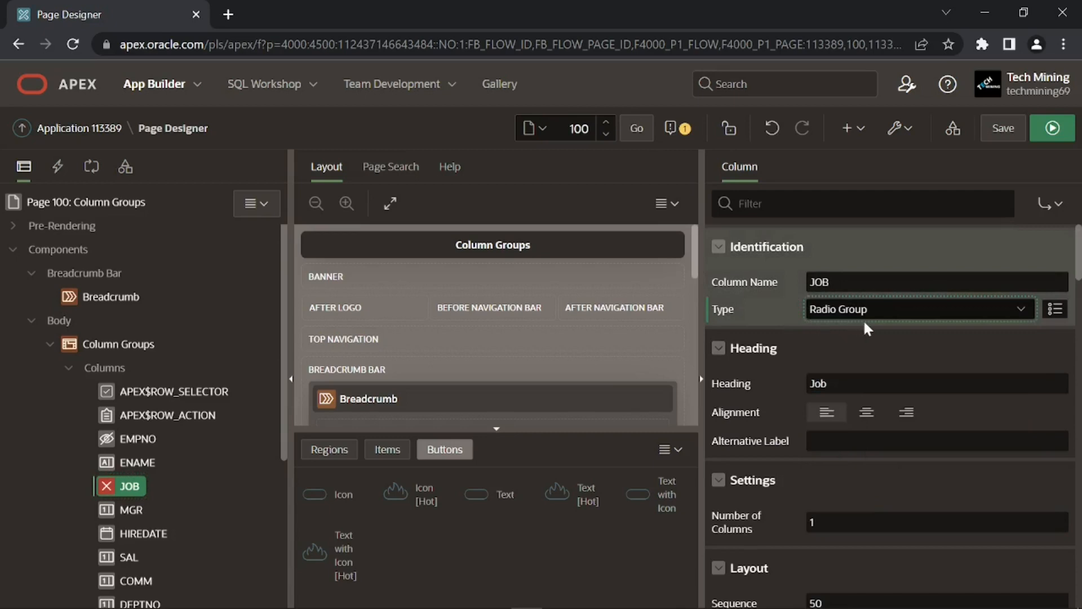
# - Set the JOB column's List of Values type to SQL Query and open its query in the code editor
pyautogui.scroll(-5, 868, 326)
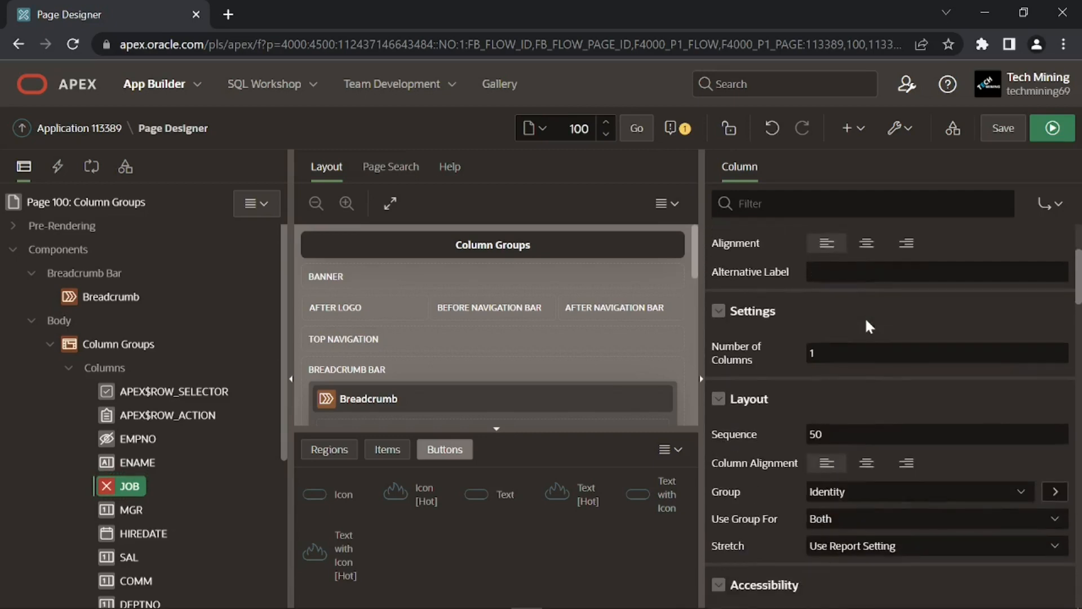
pyautogui.scroll(-8, 868, 327)
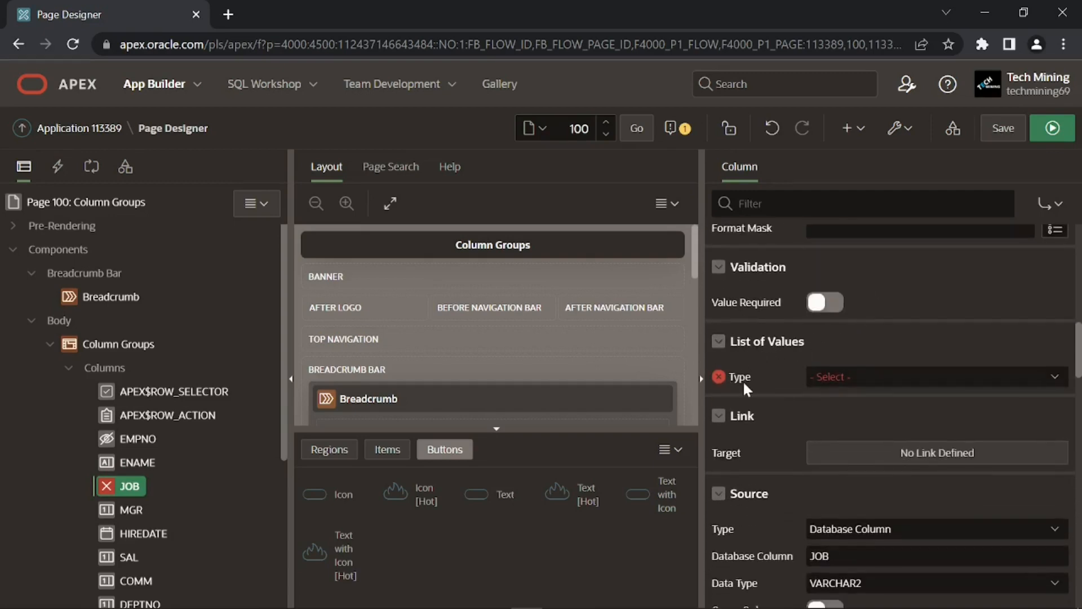
pyautogui.click(838, 378)
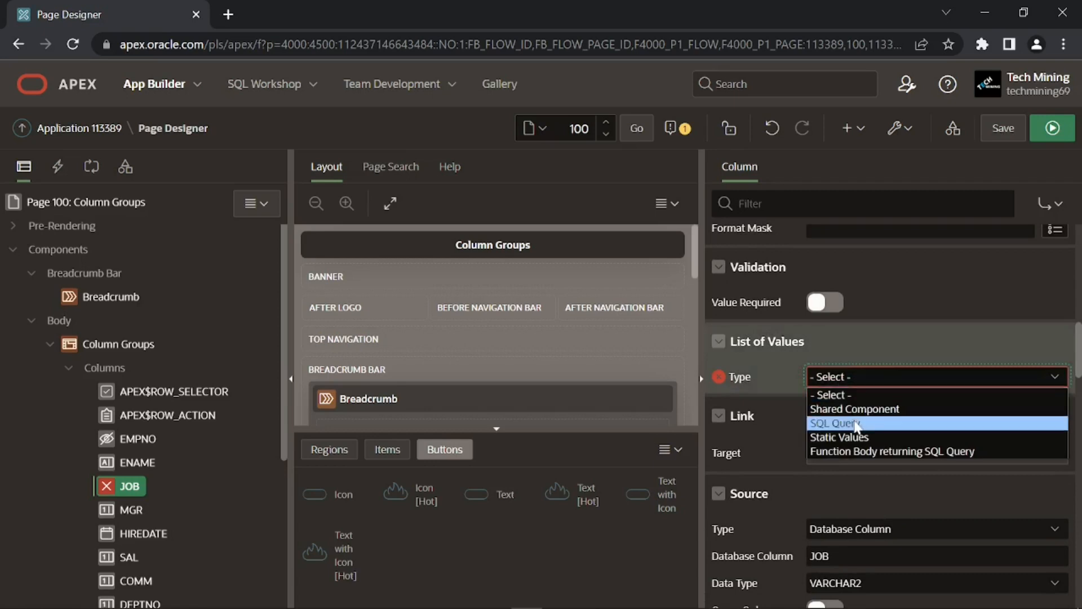
pyautogui.click(856, 424)
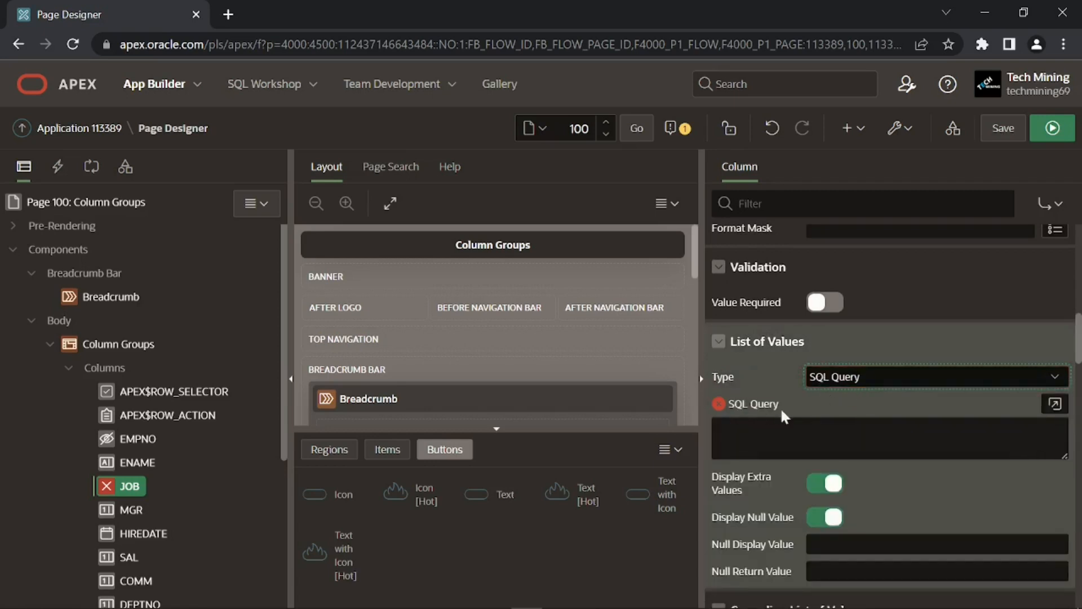
pyautogui.click(1053, 404)
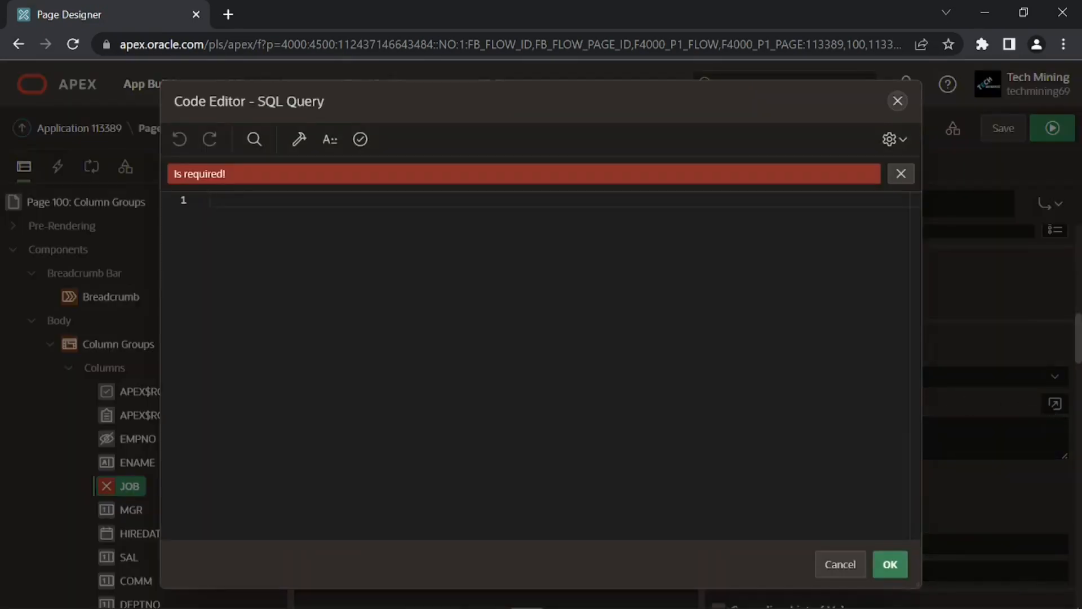
# - Copy SELECT DISTINCT job a, job b FROM EBA_DEMO_IG_EMP from 5.6.3.txt in the part 5 folder into JOB's SQL query, validate and accept it
pyautogui.hotkey('alt', 'Tab')
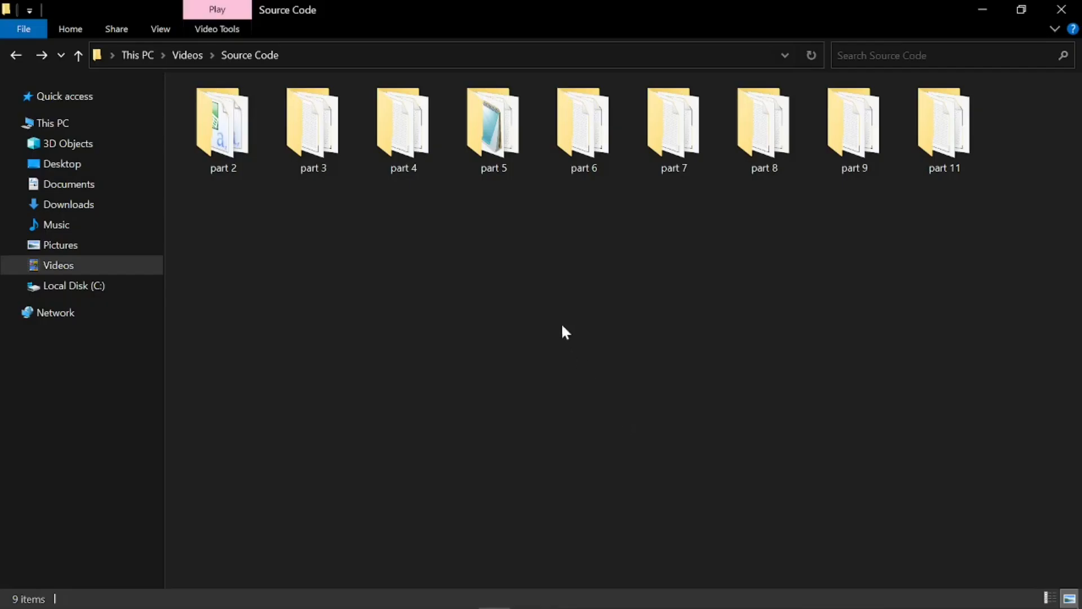
pyautogui.doubleClick(496, 157)
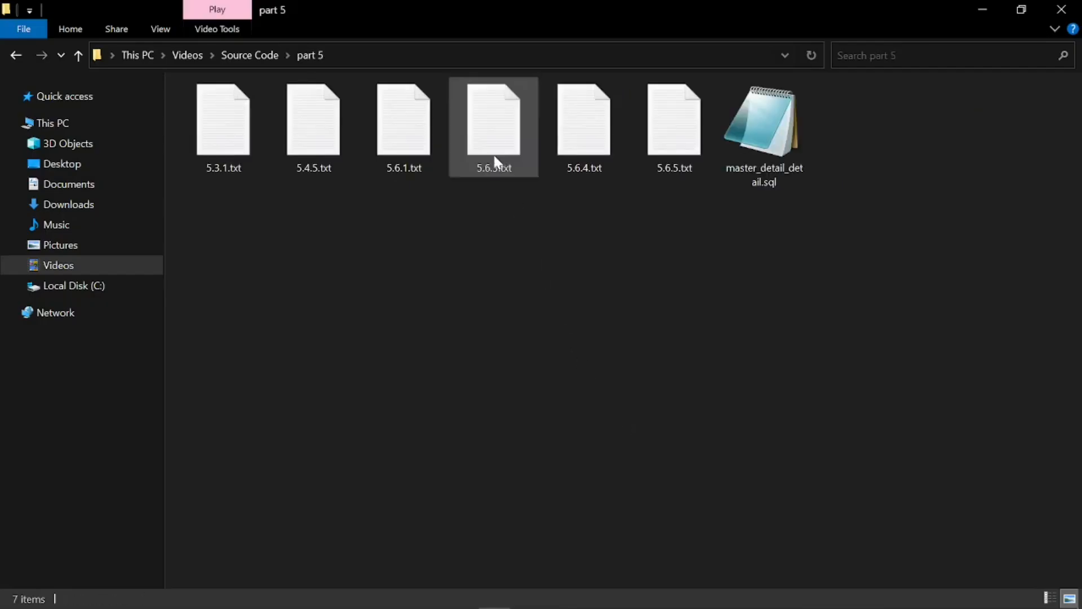
pyautogui.doubleClick(502, 141)
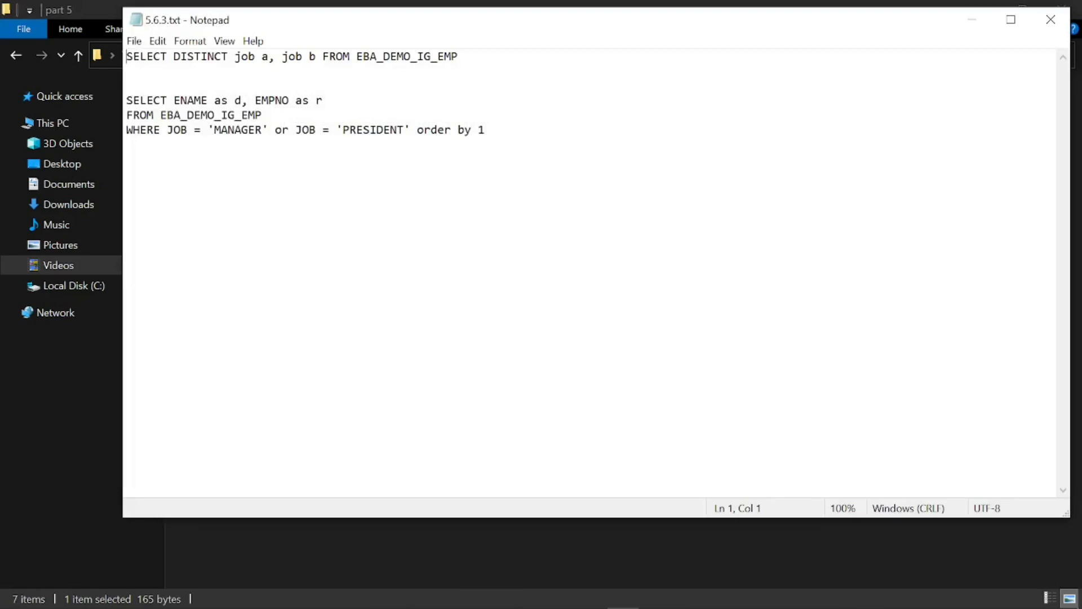
pyautogui.moveTo(461, 61); pyautogui.dragTo(125, 59)
pyautogui.hotkey('ctrl', 'c')
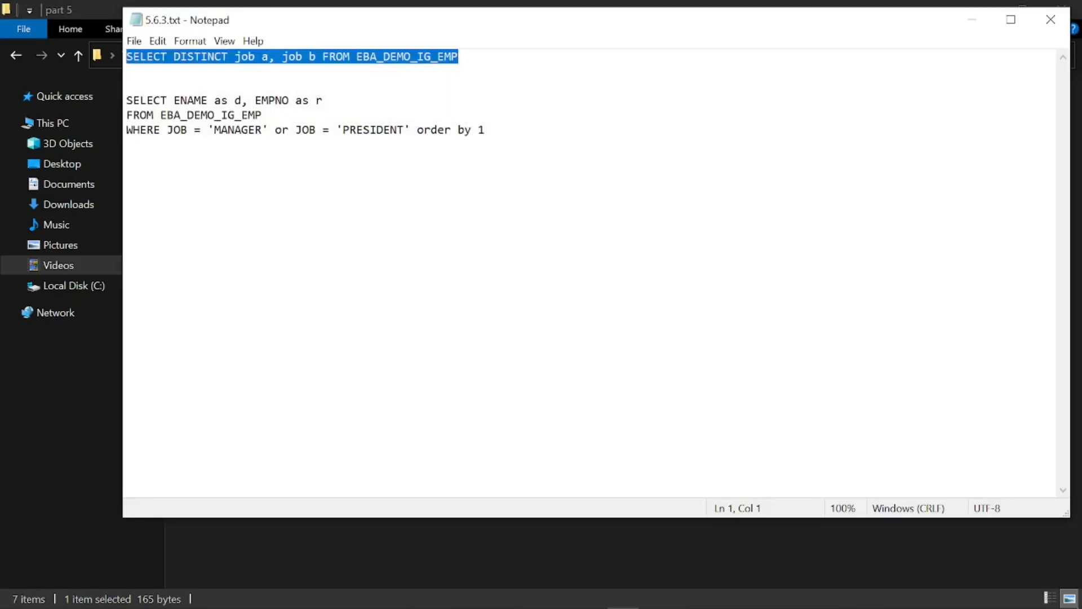
pyautogui.hotkey('alt', 'Tab')
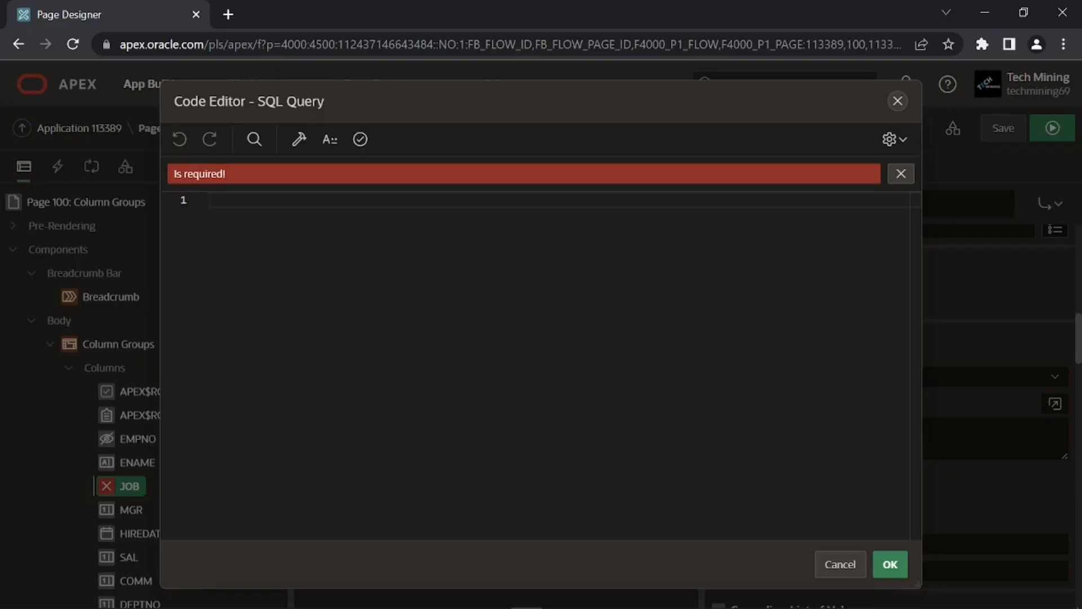
pyautogui.hotkey('ctrl', 'v')
pyautogui.click(362, 140)
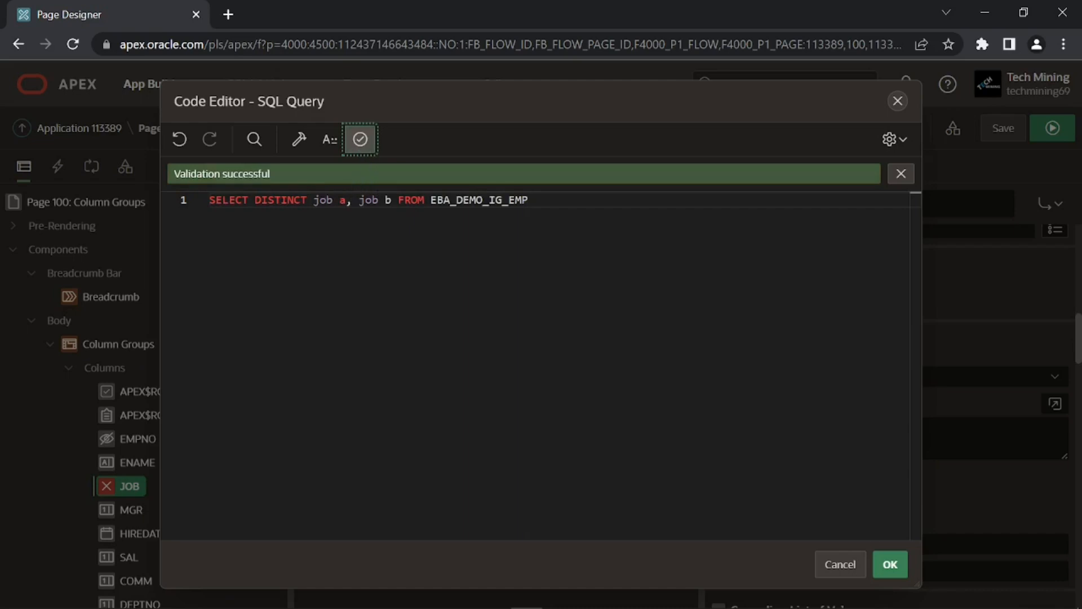
pyautogui.click(890, 564)
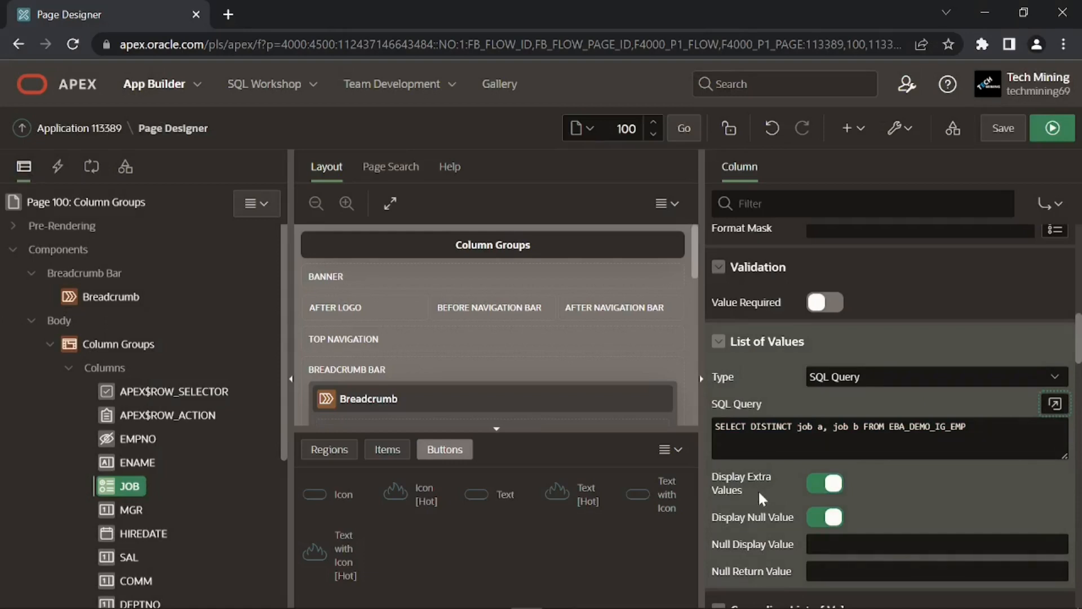
# - Turn off Display Extra Values and Display Null Value for the JOB column and save the page
pyautogui.click(818, 499)
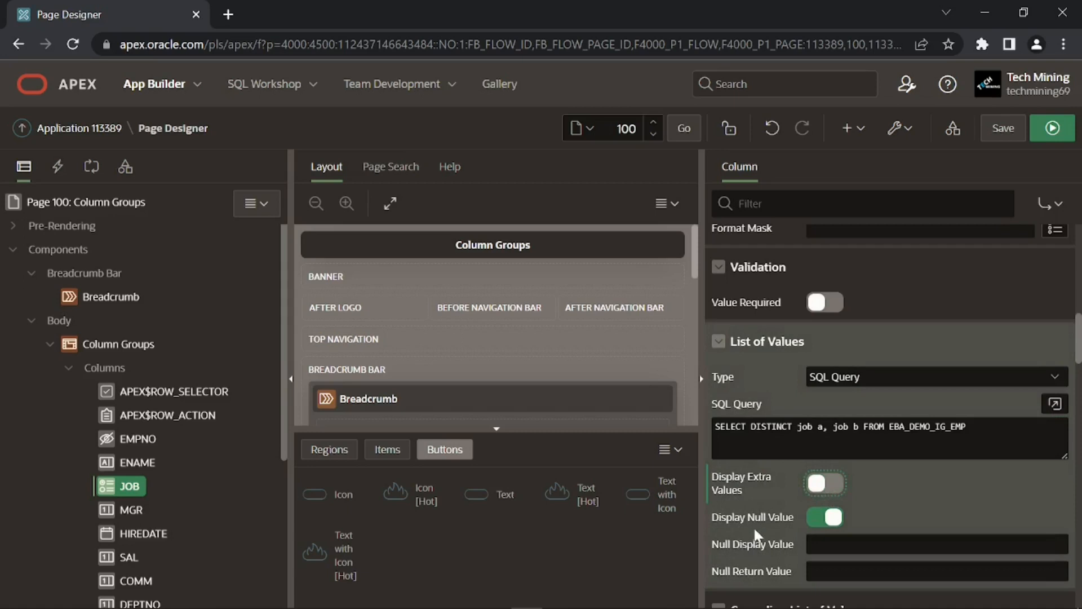
pyautogui.click(821, 518)
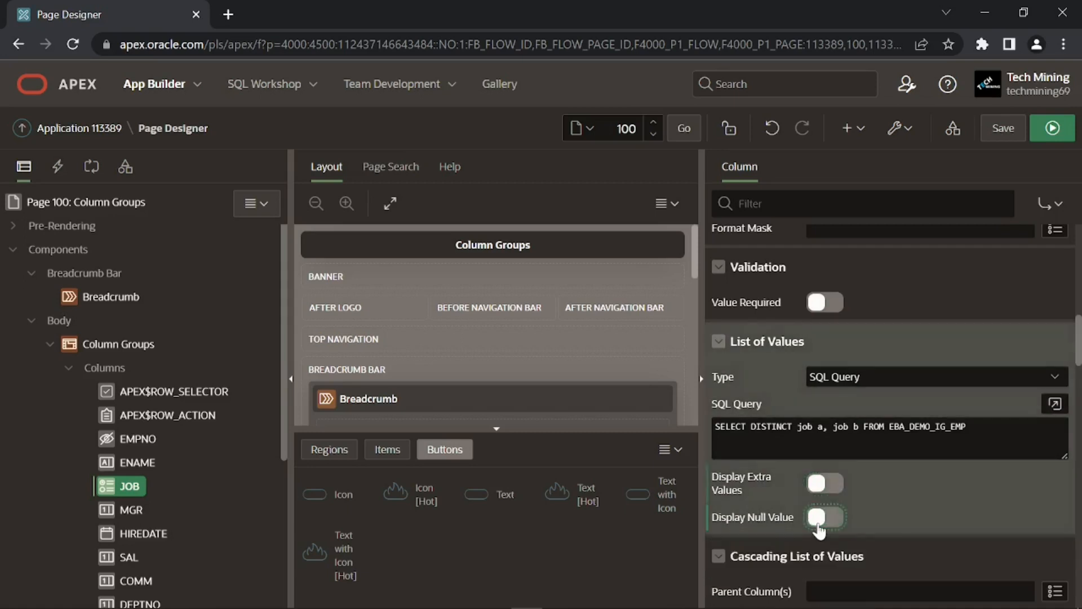
pyautogui.click(1001, 131)
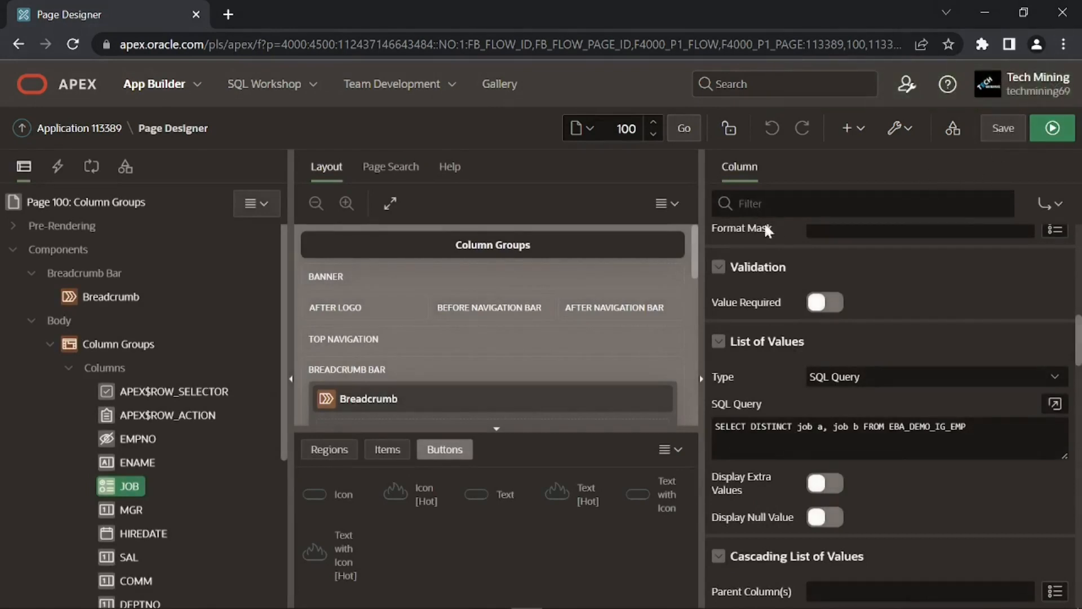
# - Change the type of the MGR column to Popup LOV
pyautogui.click(129, 512)
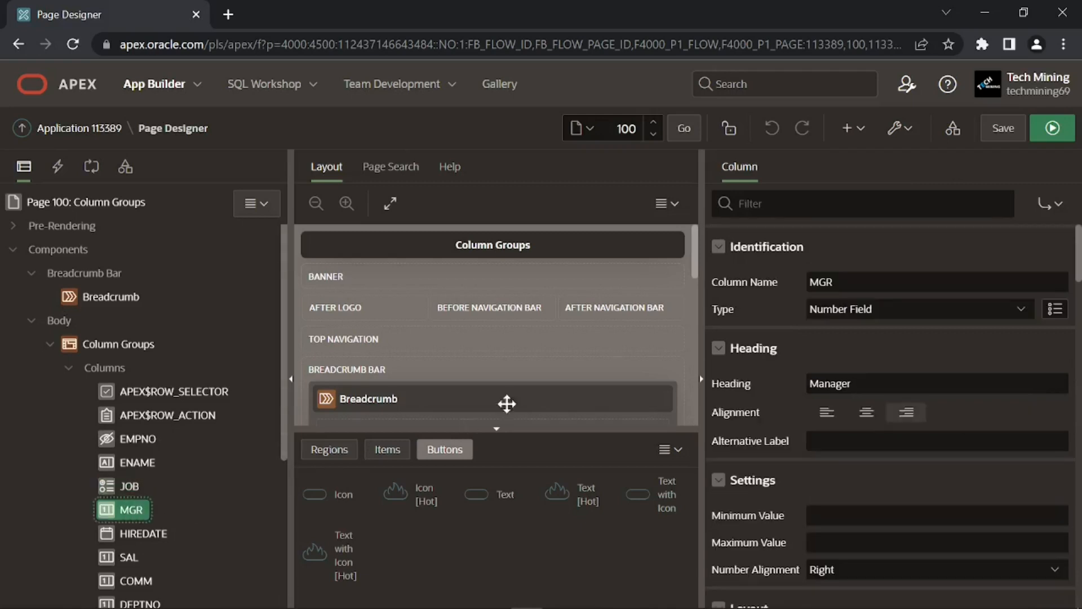
pyautogui.click(838, 314)
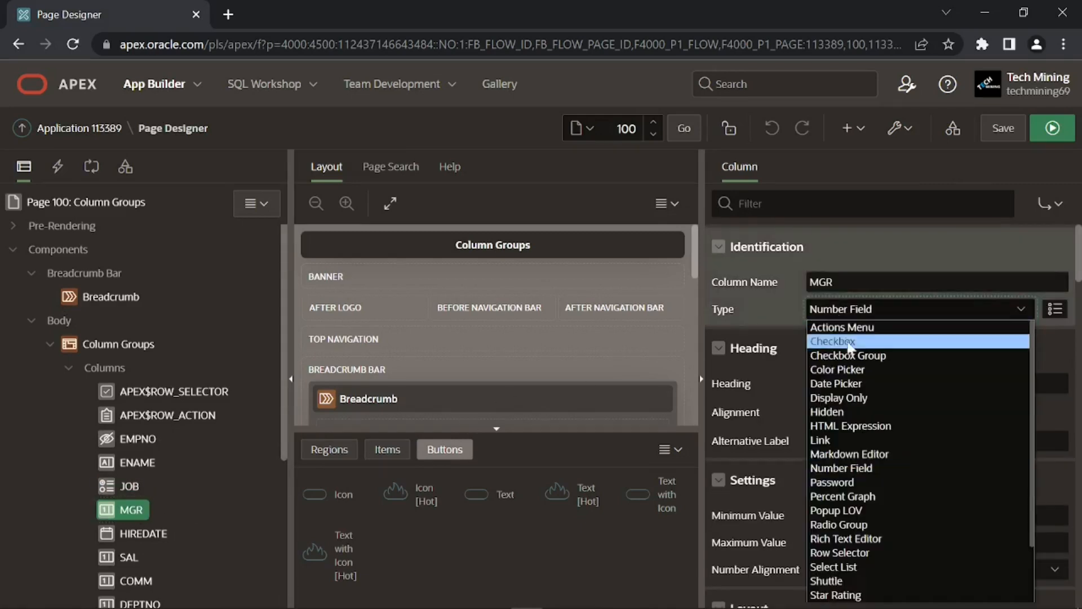
pyautogui.click(836, 510)
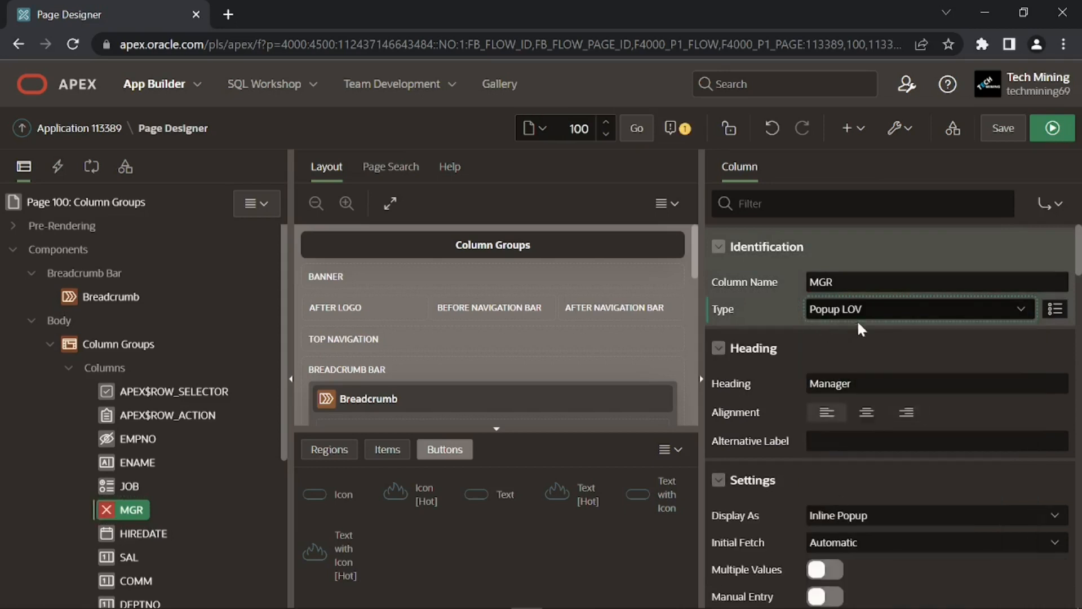
# - Set the MGR column's List of Values type to SQL Query and open its query in the code editor
pyautogui.scroll(-8, 778, 367)
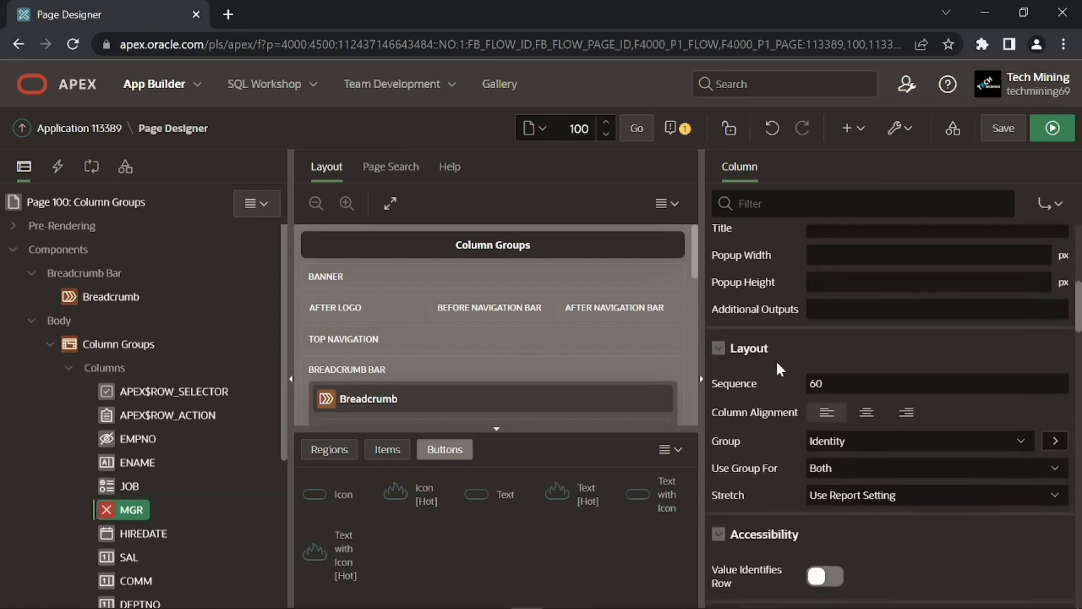
pyautogui.scroll(-6, 779, 369)
pyautogui.scroll(-2, 780, 370)
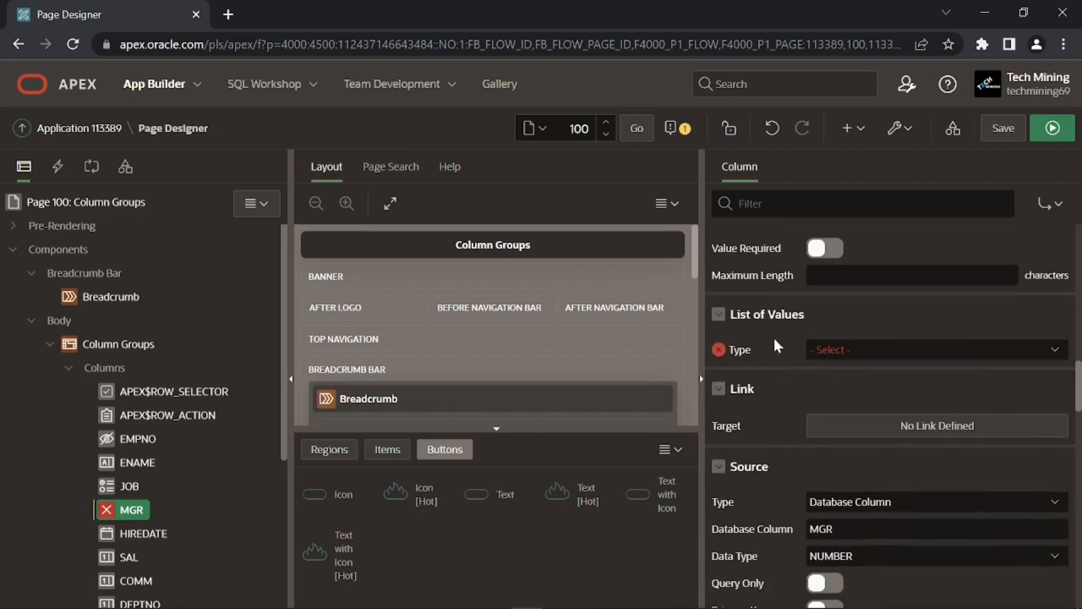
pyautogui.click(833, 352)
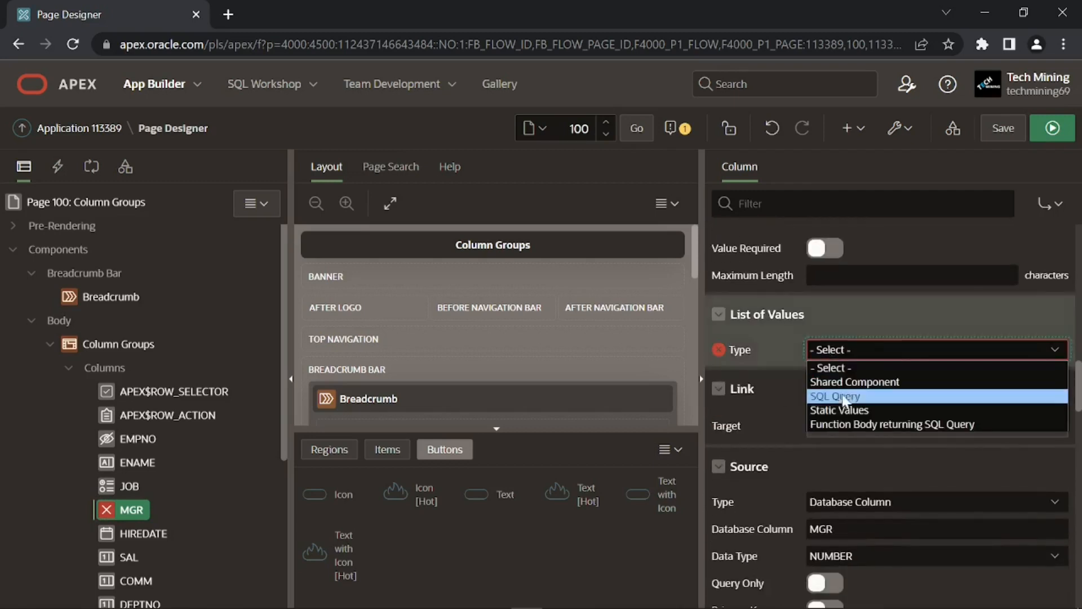
pyautogui.click(844, 397)
pyautogui.click(1053, 377)
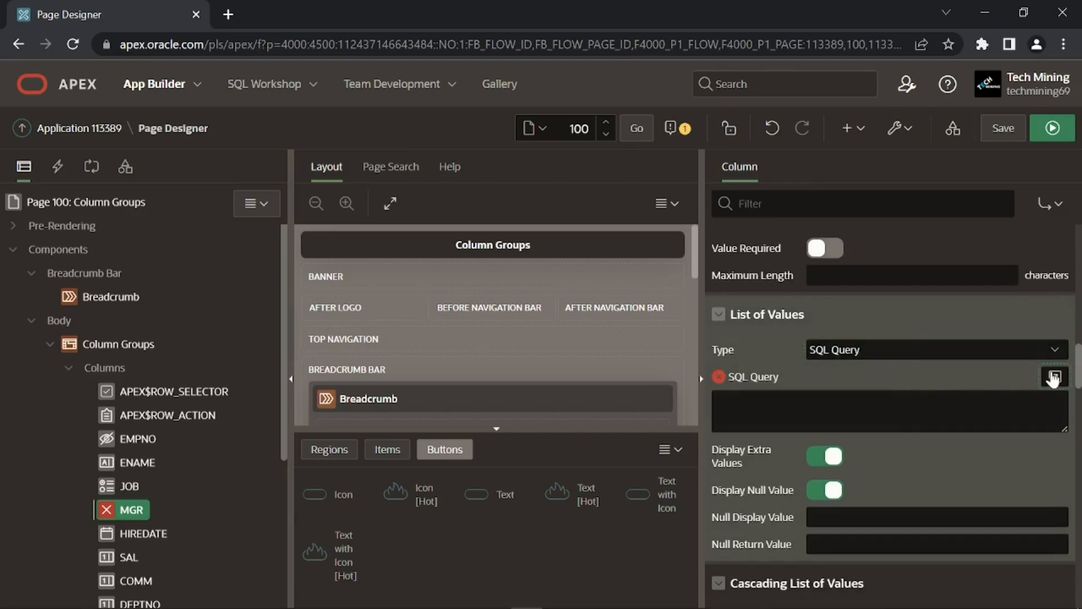
# - Copy the ENAME and EMPNO query filtering JOB by MANAGER or PRESIDENT from 5.6.3.txt into MGR's SQL query, validate and accept it
pyautogui.hotkey('alt', 'Tab')
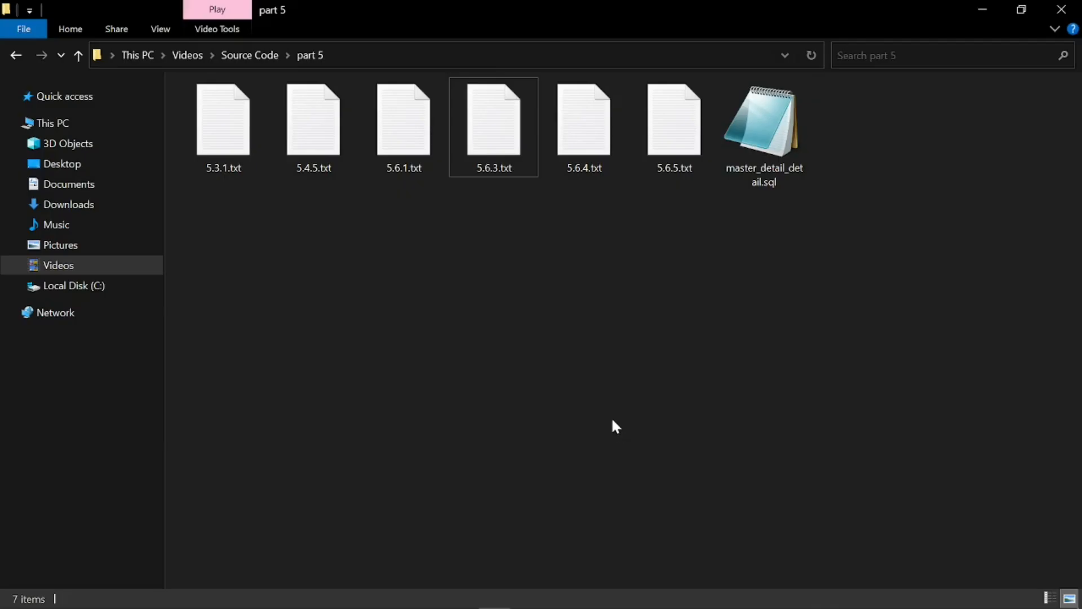
pyautogui.doubleClick(494, 126)
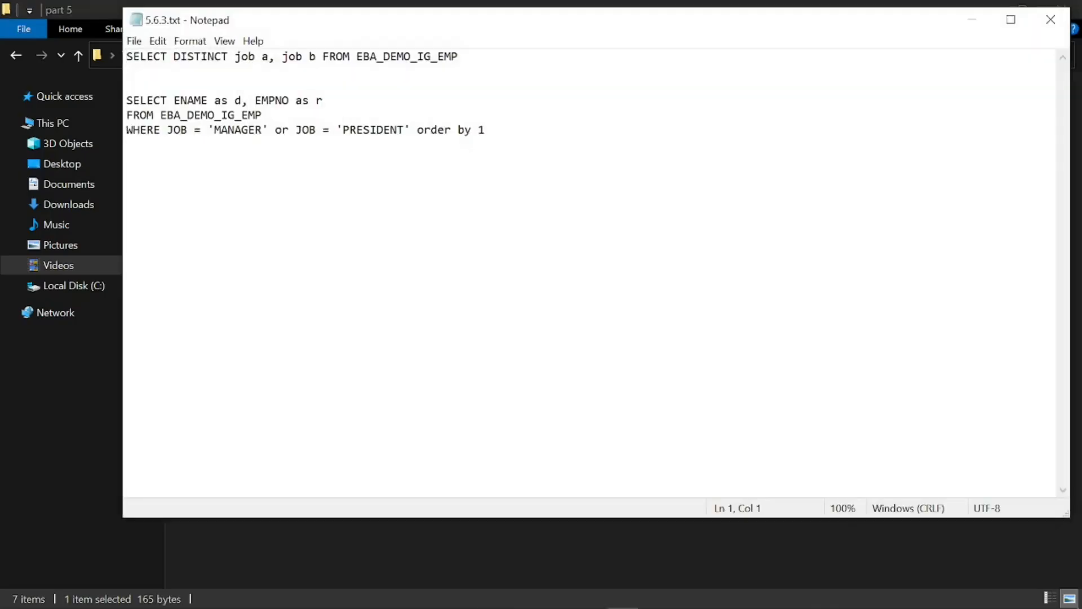
pyautogui.moveTo(127, 101); pyautogui.dragTo(486, 131)
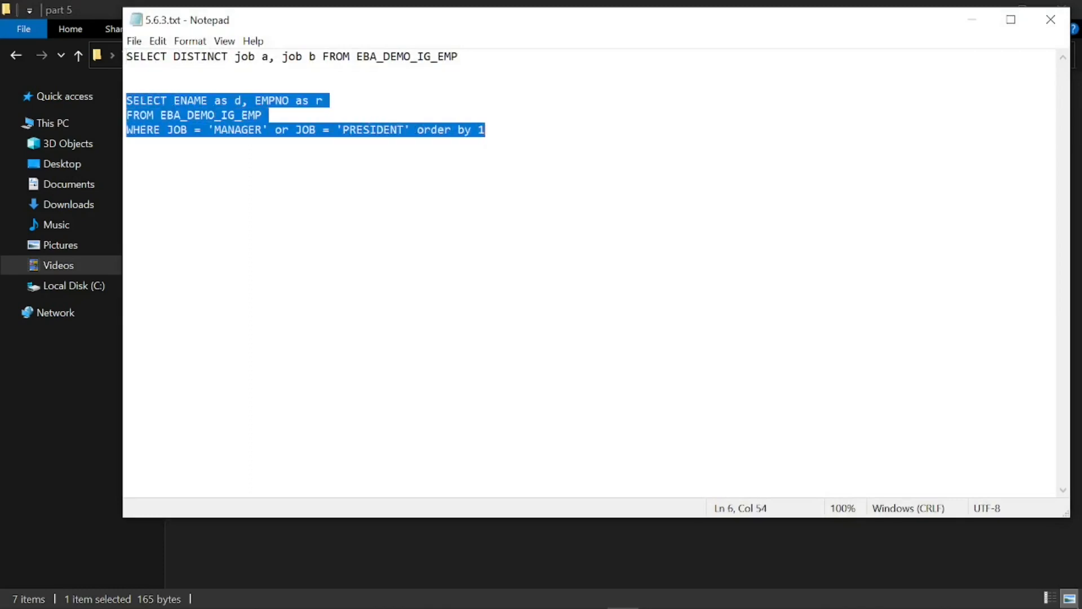
pyautogui.hotkey('ctrl', 'c')
pyautogui.hotkey('alt', 'Tab')
pyautogui.hotkey('ctrl', 'v')
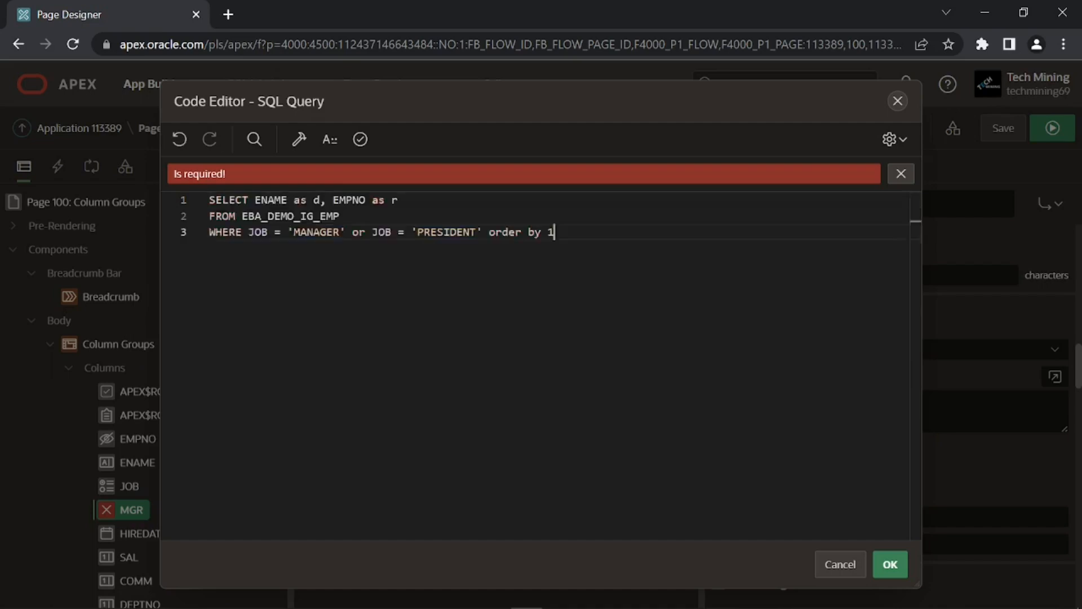
pyautogui.click(371, 141)
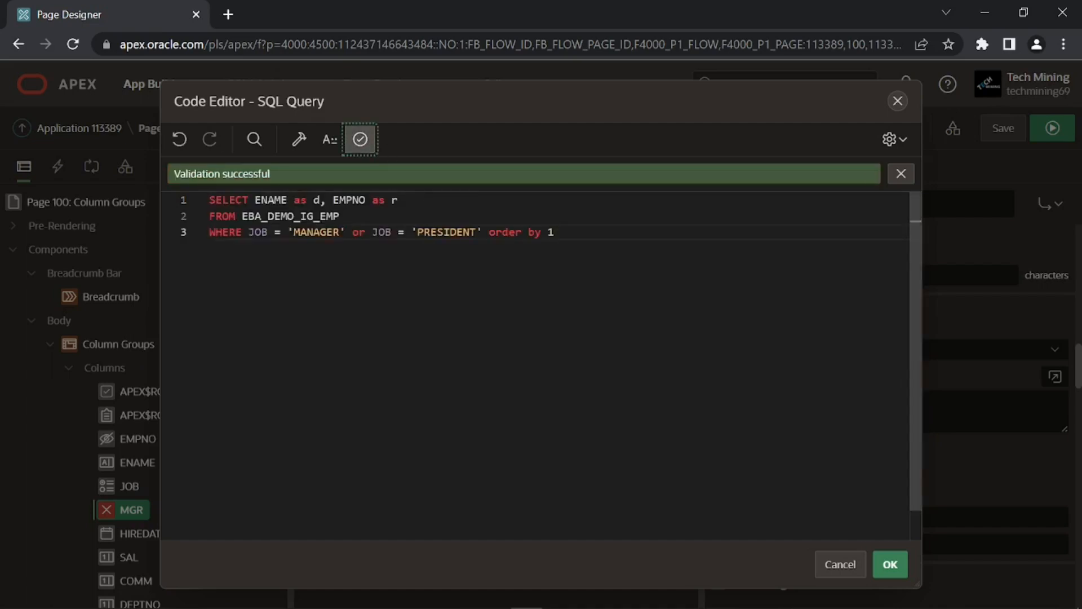
pyautogui.click(889, 564)
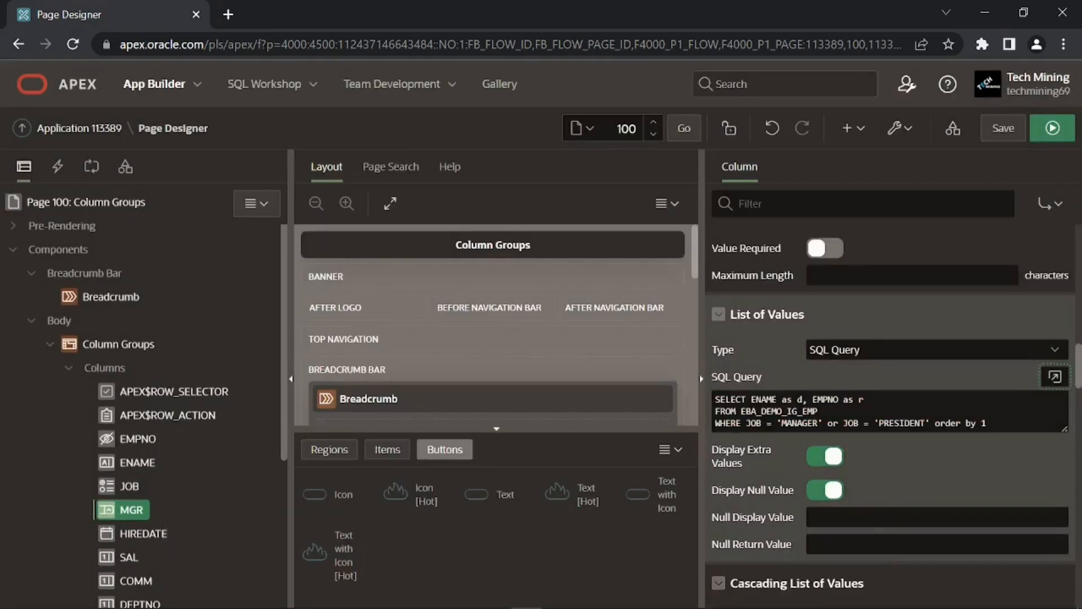
# - Change the type of the ONLEAVE column to Switch
pyautogui.scroll(-3, 240, 449)
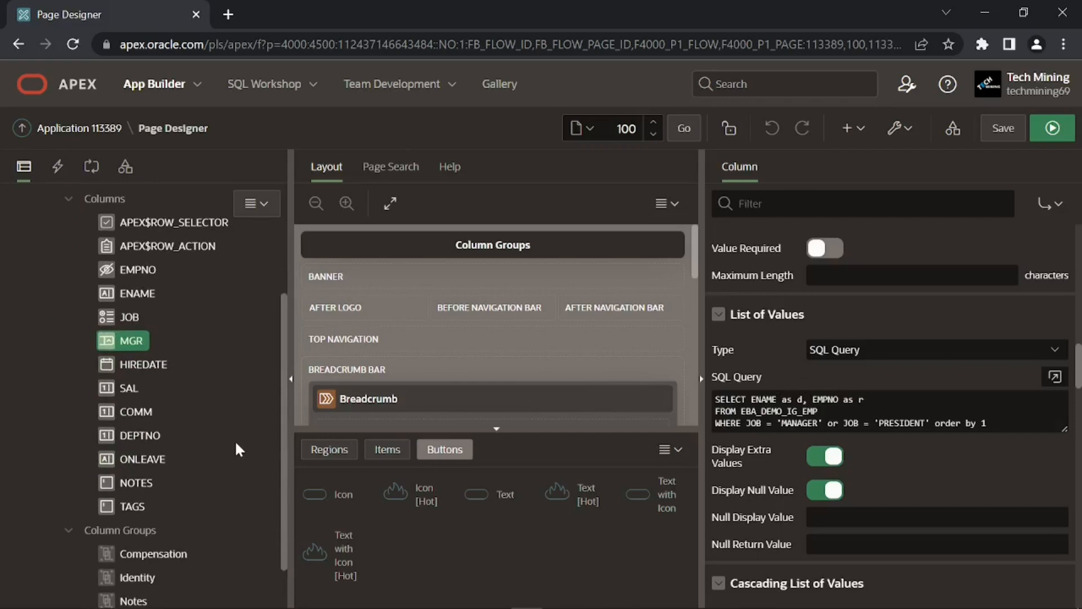
pyautogui.click(145, 366)
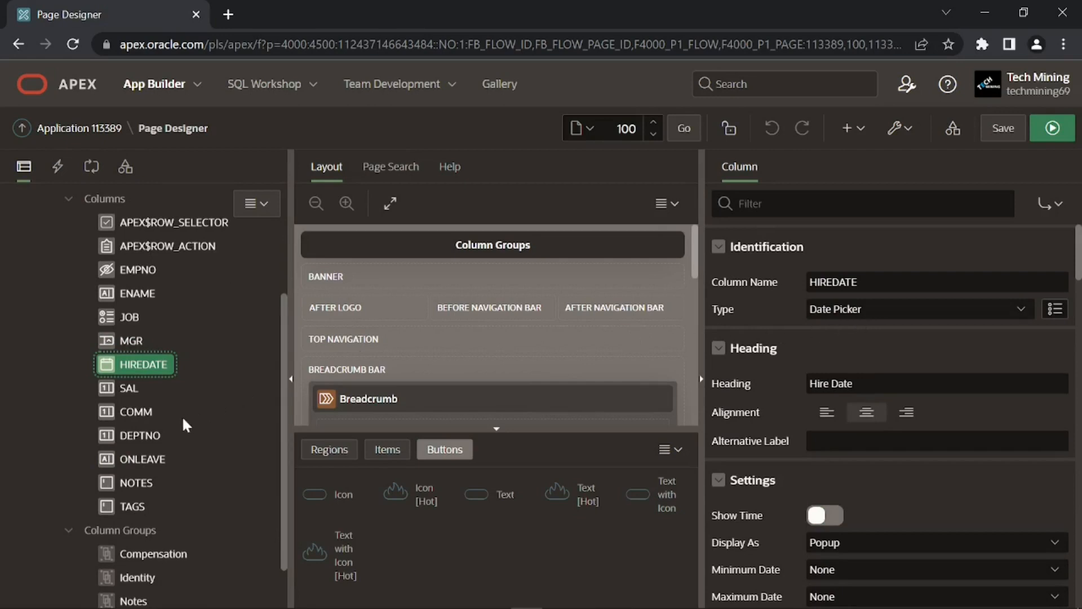
pyautogui.click(144, 459)
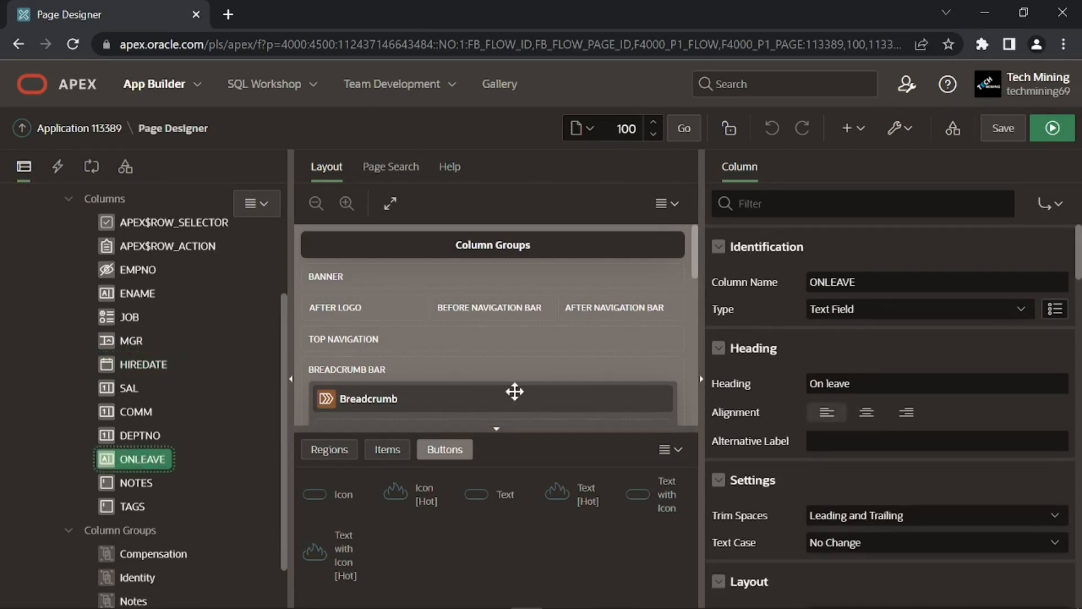
pyautogui.click(848, 315)
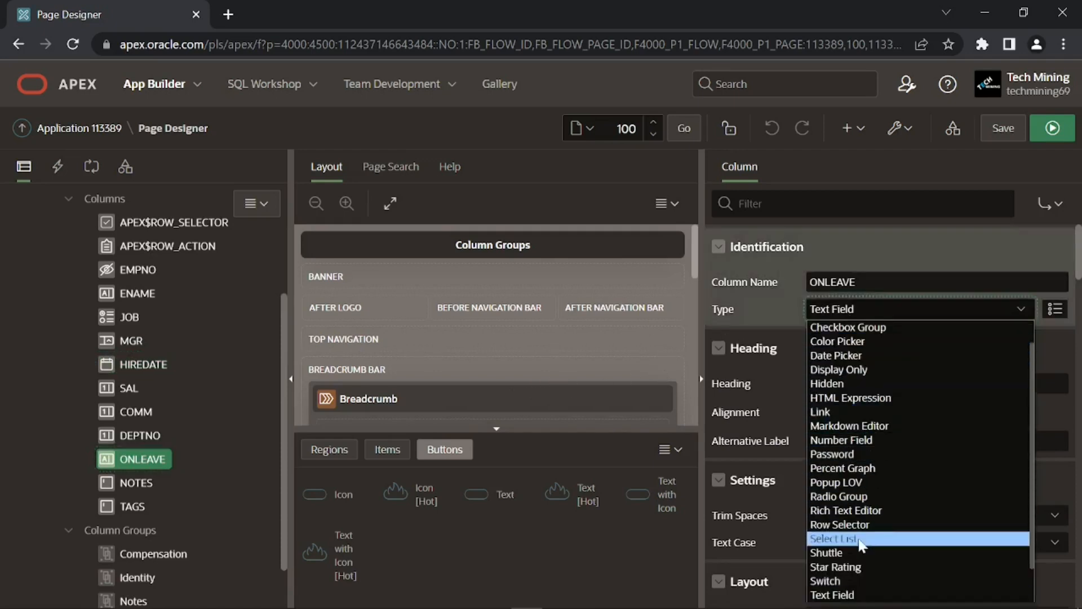
pyautogui.click(831, 582)
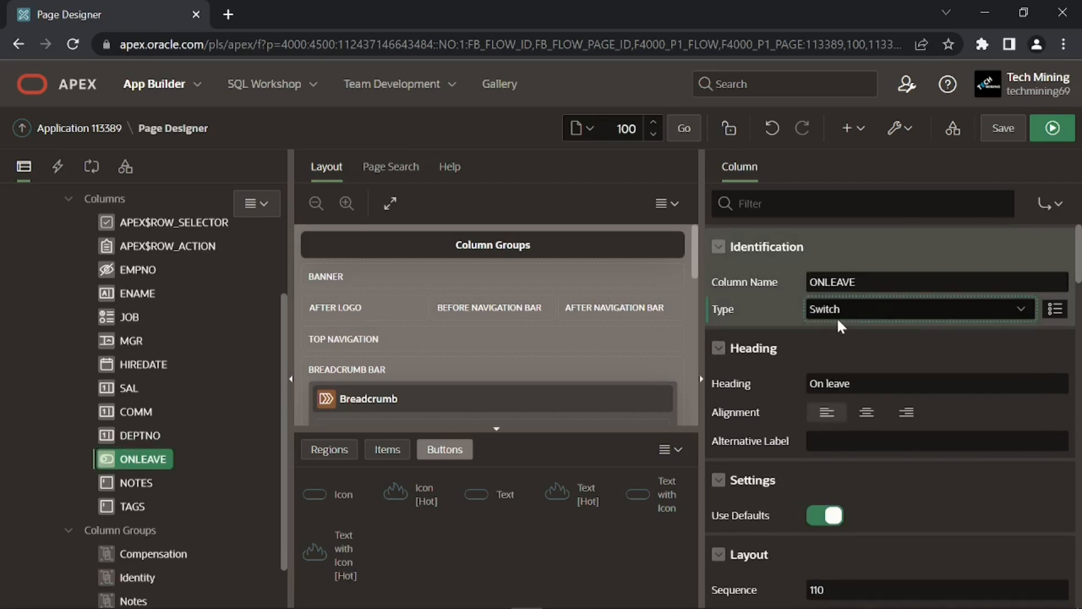
# - Change the TAGS column's type to Shuttle and set its List of Values type to Static Values
pyautogui.click(133, 506)
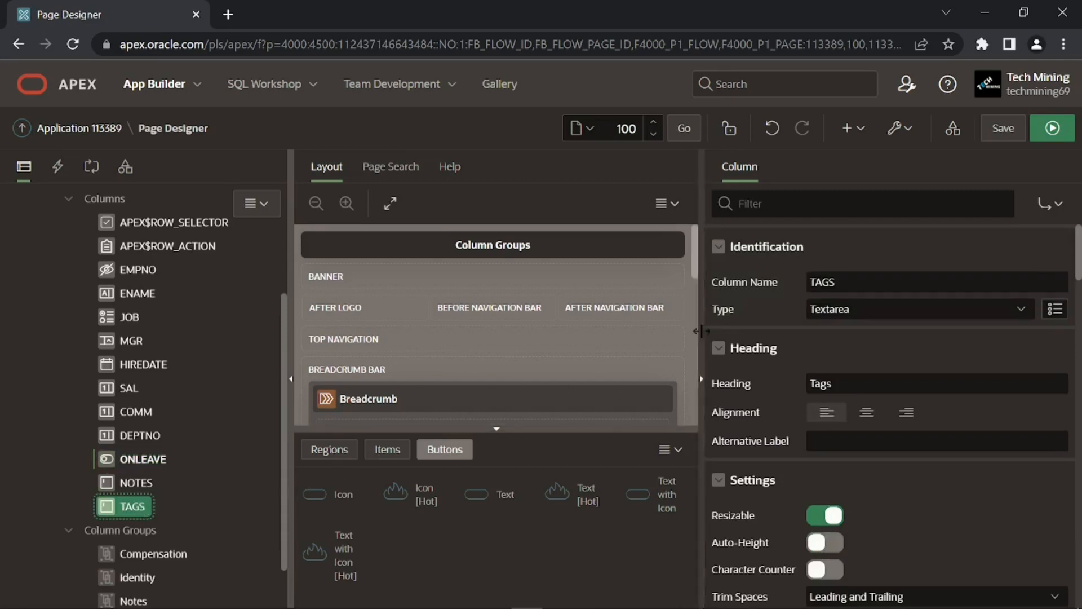
pyautogui.click(843, 315)
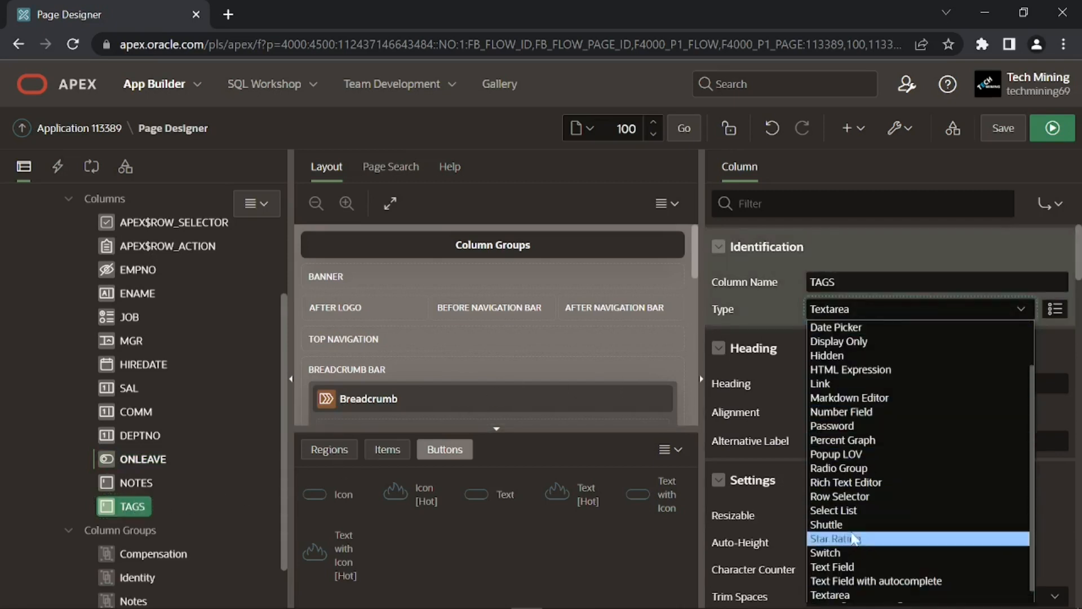
pyautogui.click(842, 524)
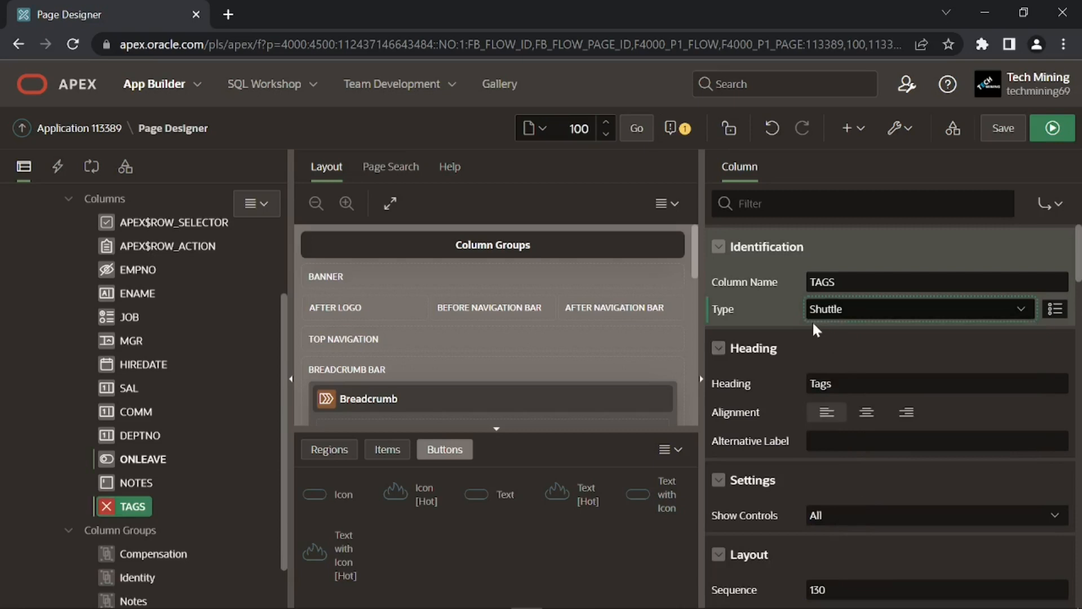
pyautogui.scroll(-5, 811, 338)
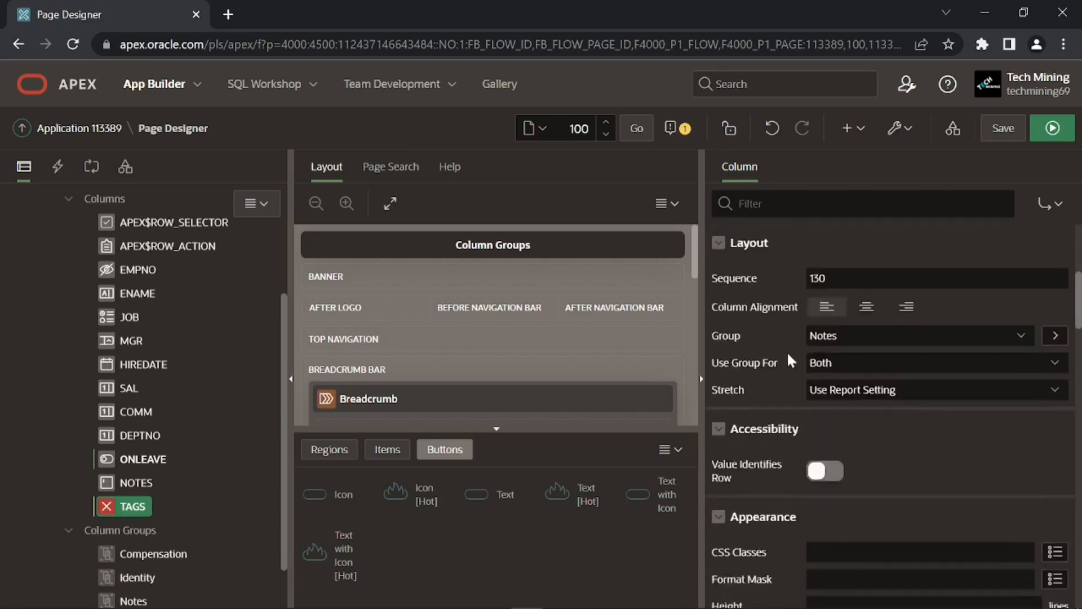
pyautogui.scroll(-5, 791, 361)
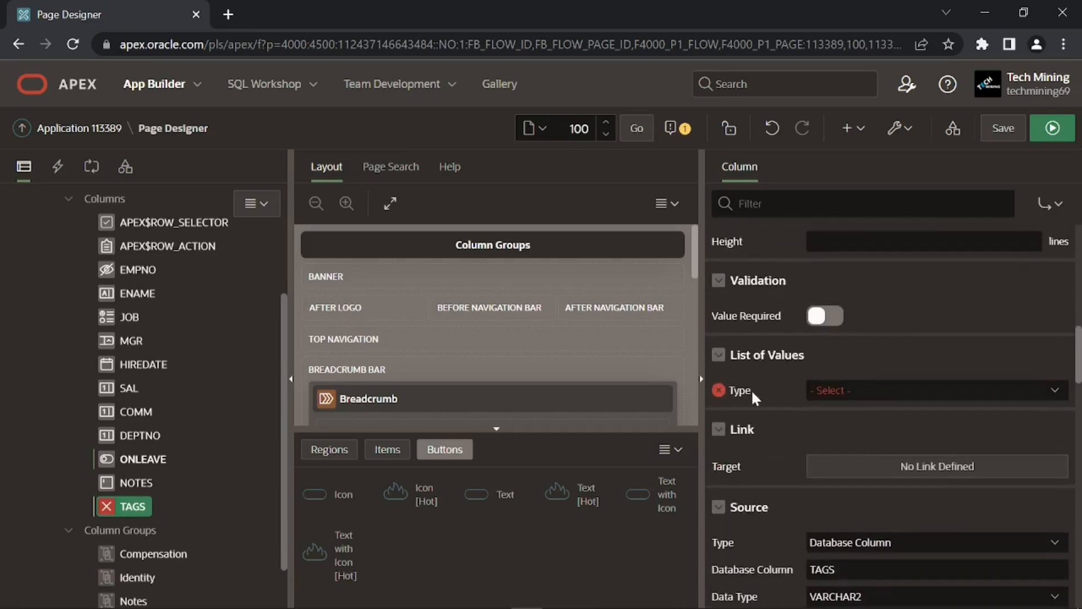
pyautogui.click(817, 395)
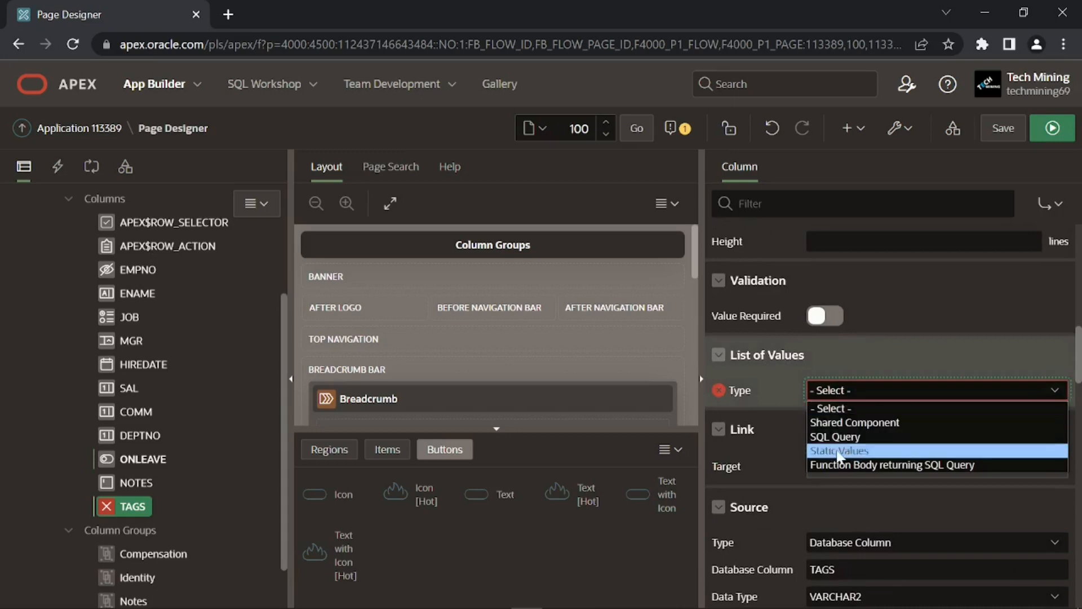
pyautogui.click(840, 450)
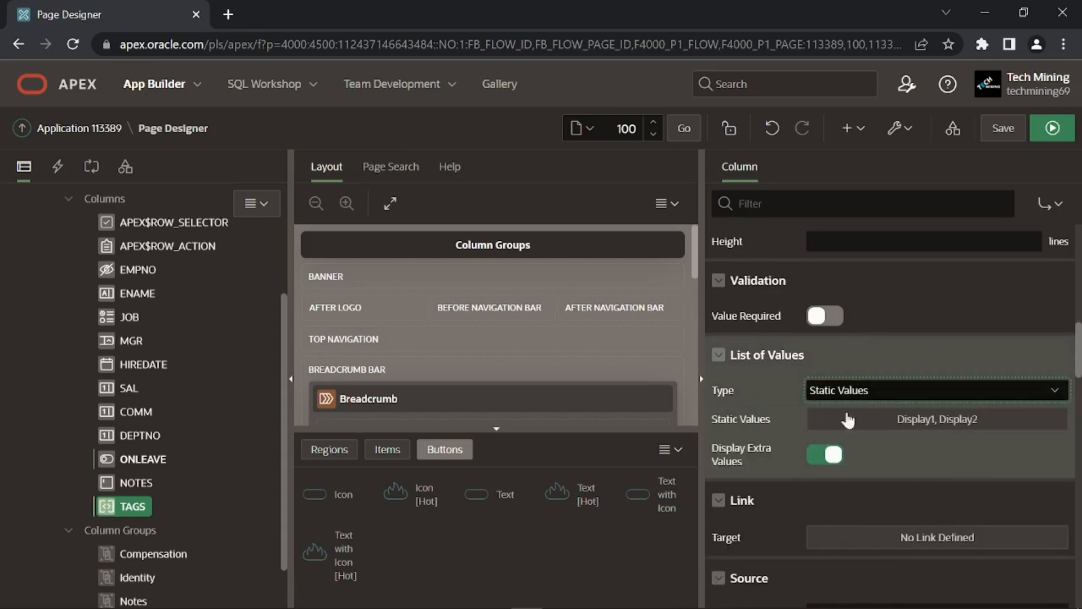
# - Enter Punctual, Innovative, Motivated, Resourceful and Knowledgeable as the TAGS column's static display values, leave the return values empty and accept the list
pyautogui.click(901, 428)
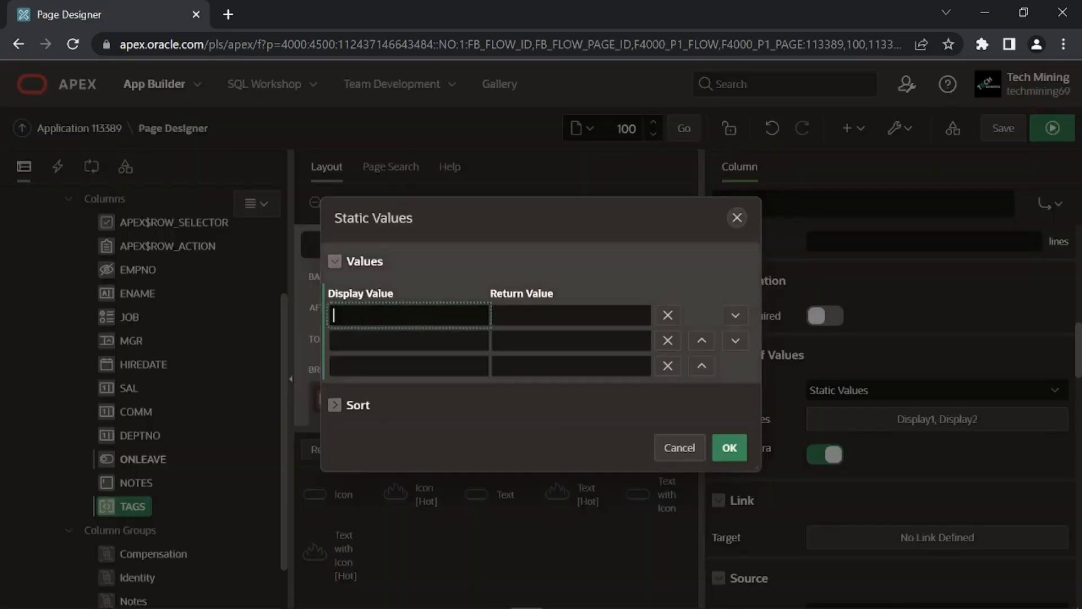
pyautogui.write('Punctual')
pyautogui.click(367, 338)
pyautogui.write('Innovative')
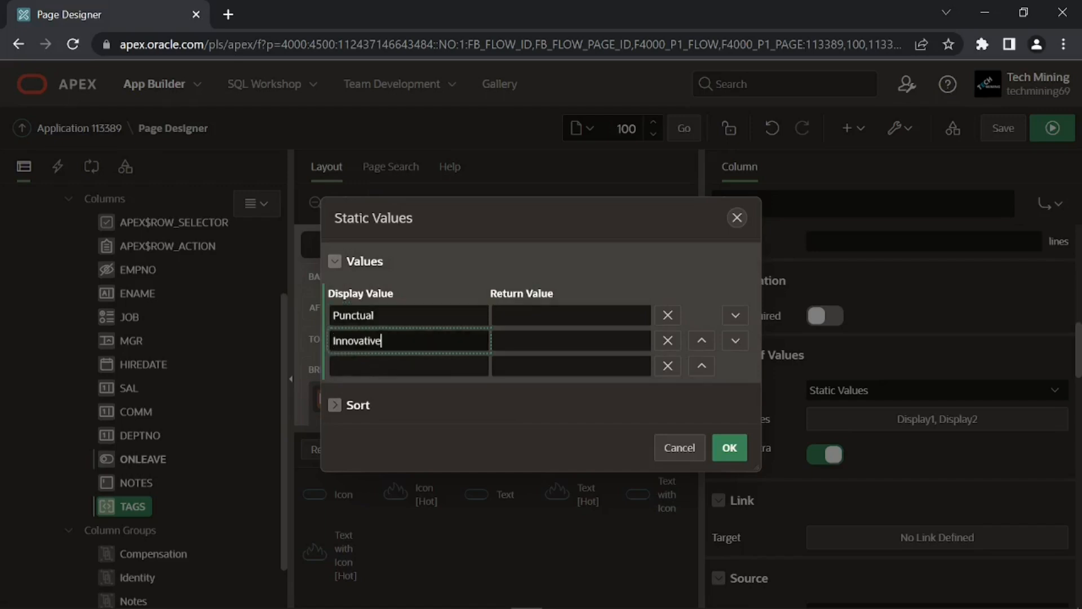
pyautogui.click(381, 361)
pyautogui.write('Motivated')
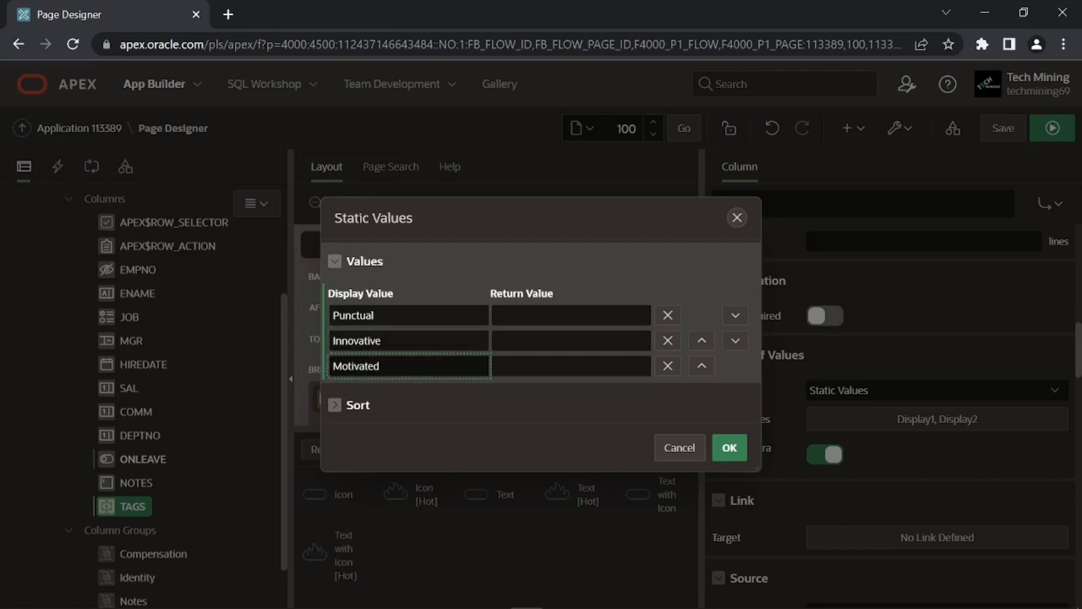
pyautogui.click(381, 374)
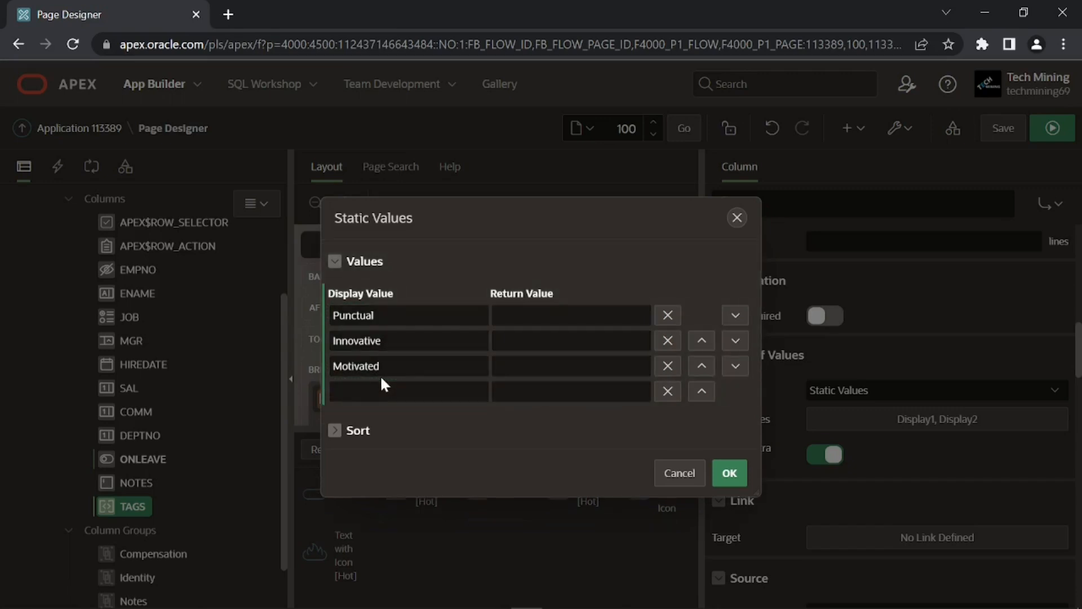
pyautogui.click(362, 397)
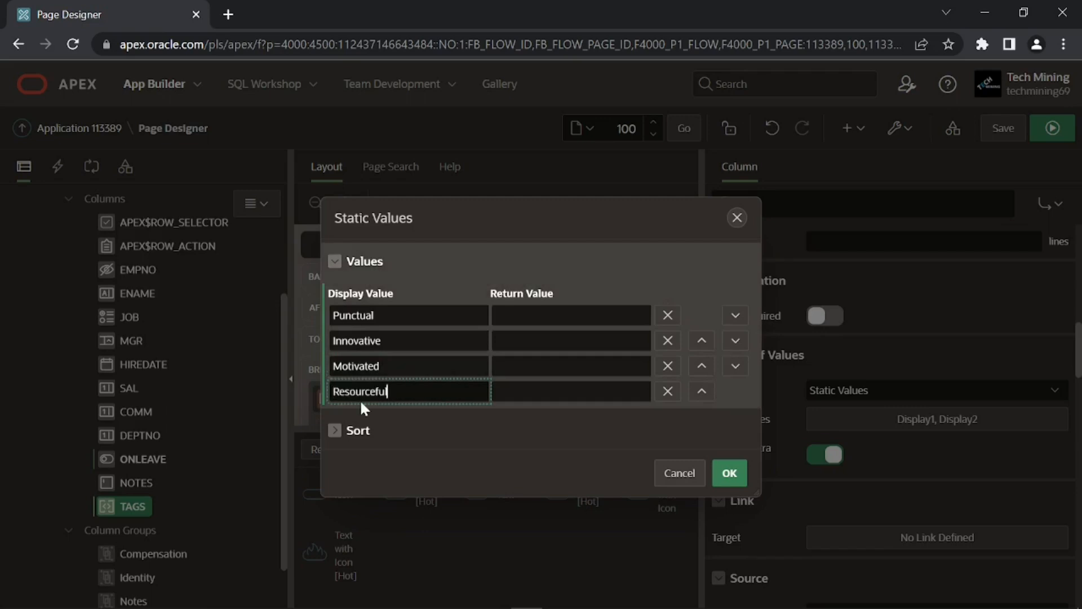
pyautogui.write('Resourceful')
pyautogui.click(388, 402)
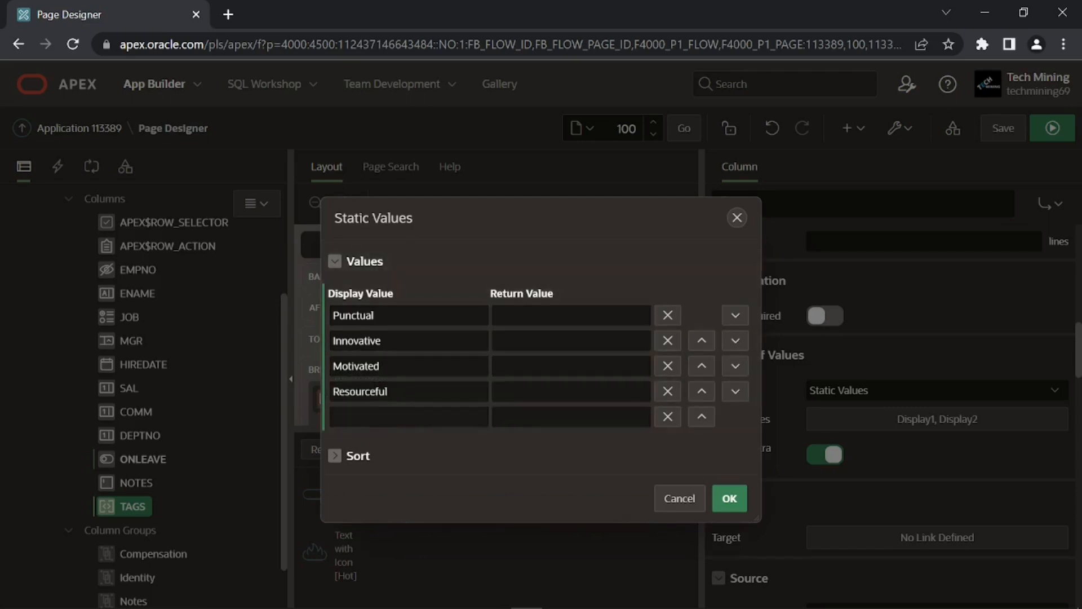
pyautogui.click(389, 416)
pyautogui.write('Knowledgeable')
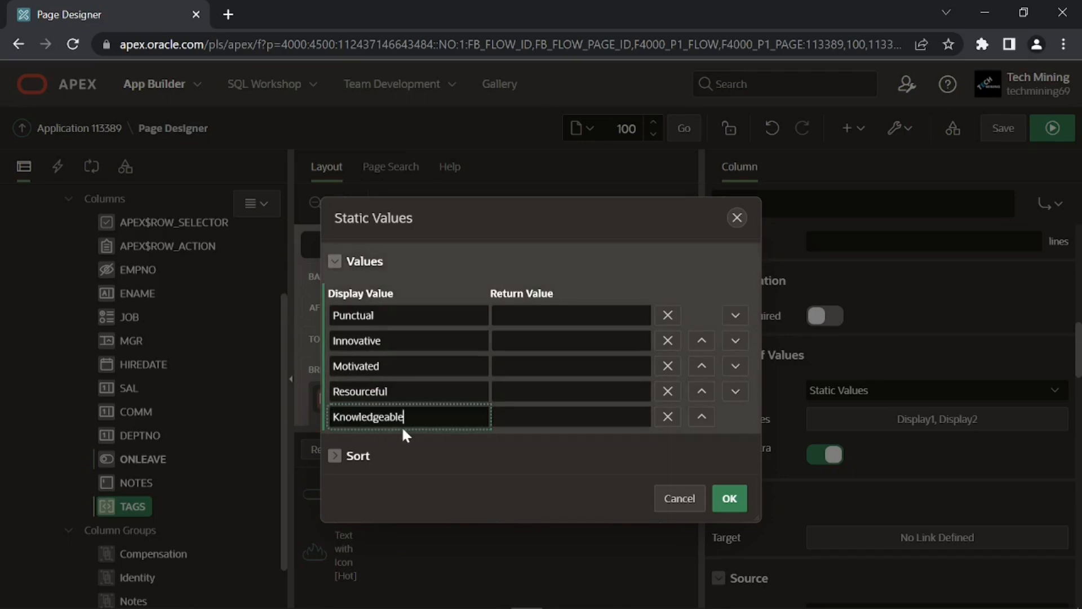
pyautogui.click(403, 430)
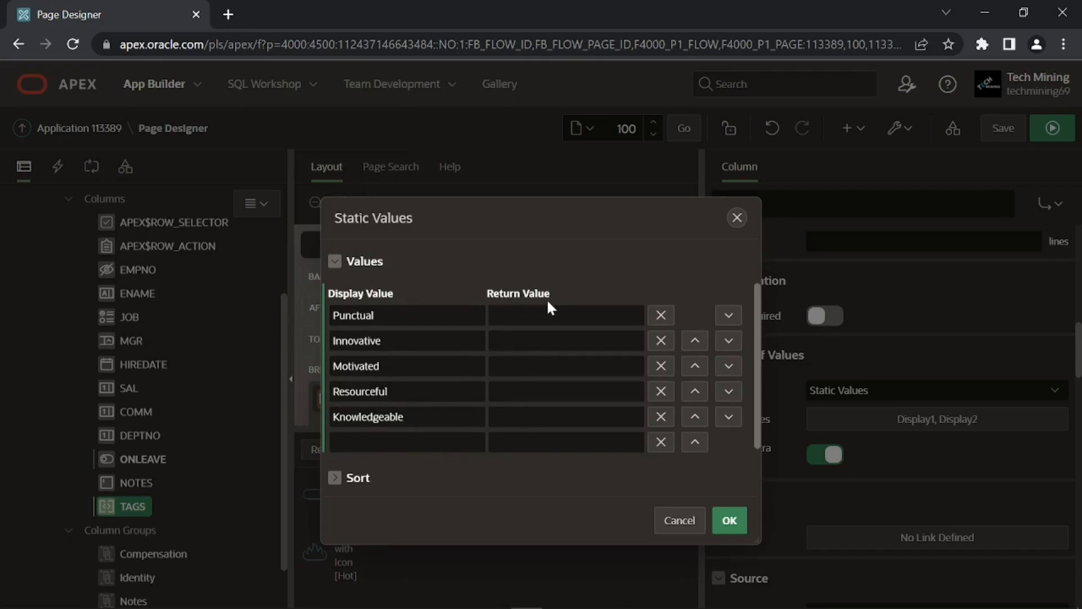
pyautogui.click(729, 520)
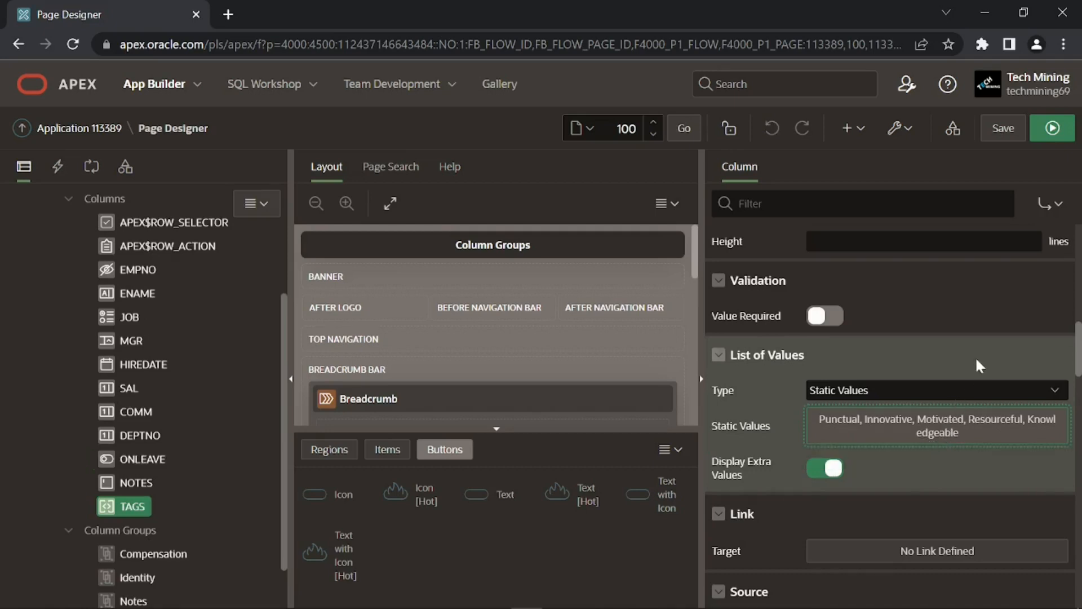
# - Run the page and examine the Job choices, the Manager popup list and the Hire Date calendar in the first grid row
pyautogui.click(1053, 129)
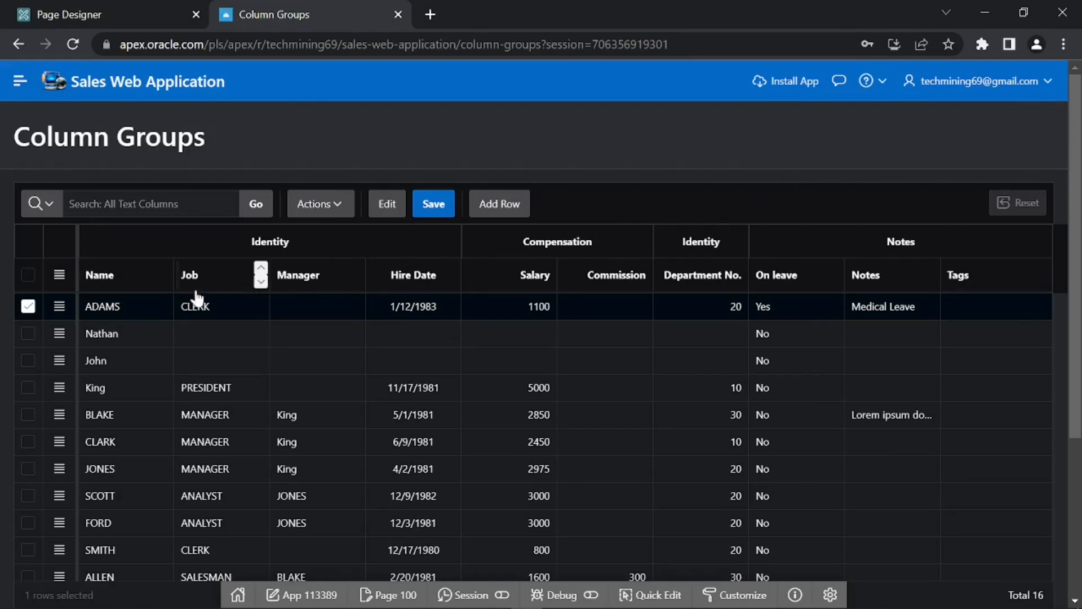
pyautogui.doubleClick(215, 306)
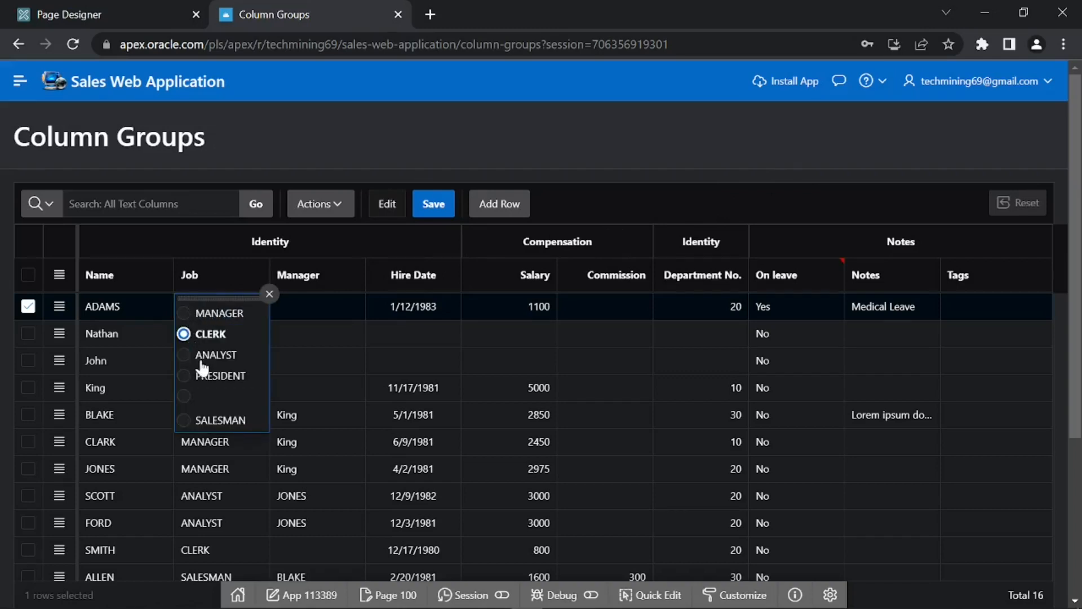
pyautogui.click(269, 294)
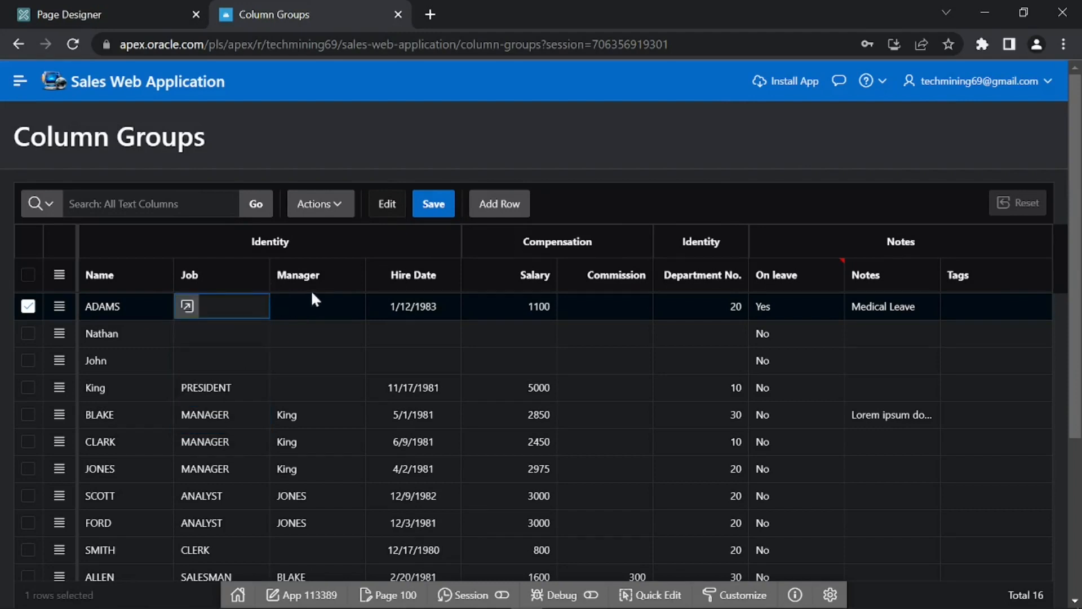
pyautogui.click(312, 309)
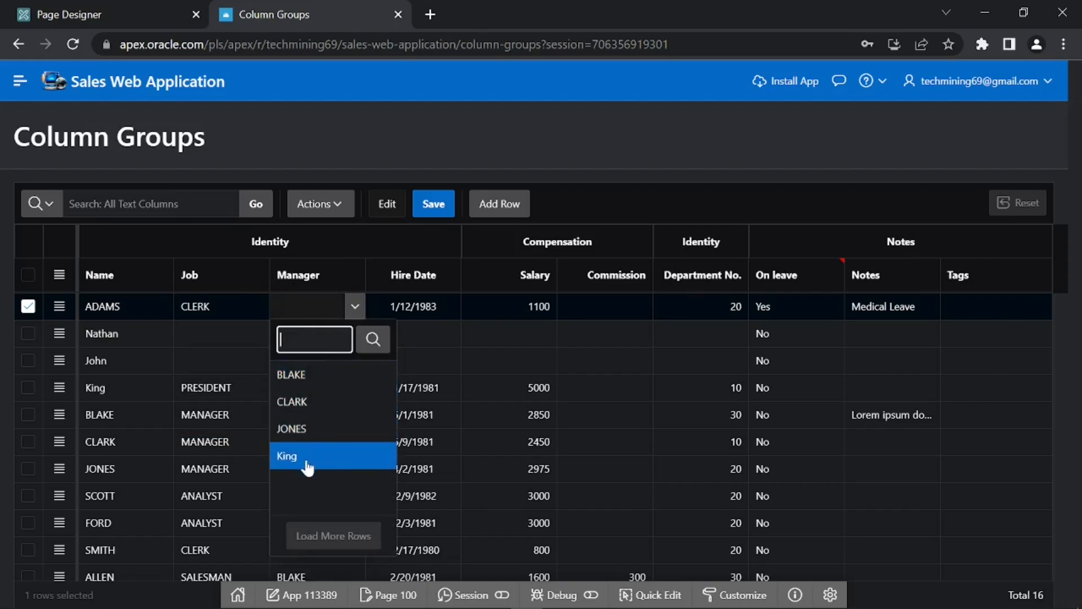
pyautogui.click(354, 313)
pyautogui.press('Tab')
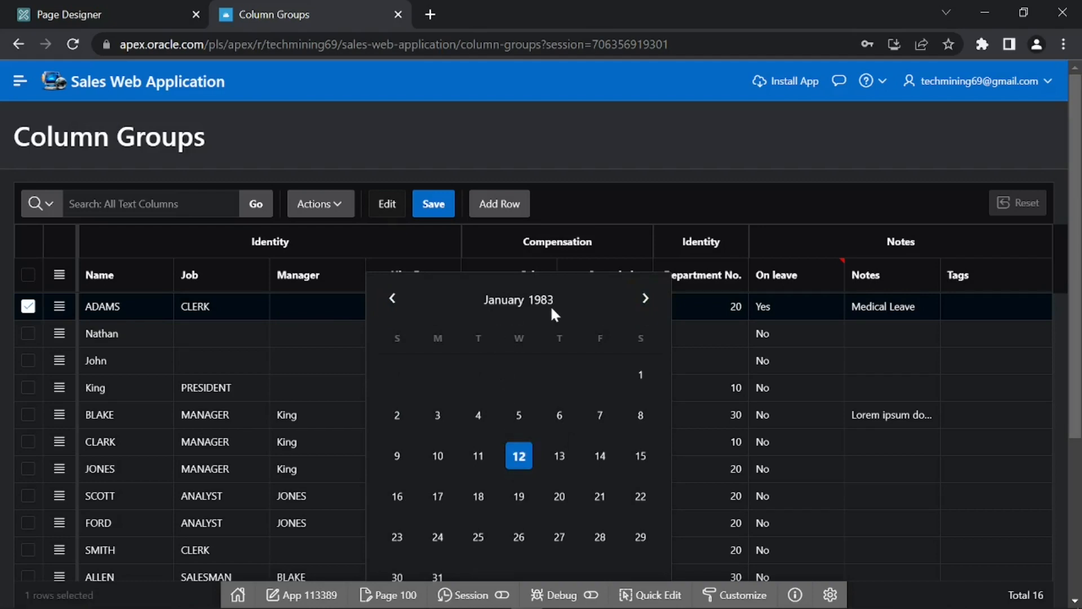
# - Go through the first row's remaining cells to On leave and try its switch by toggling it off and on again
pyautogui.press('Tab')
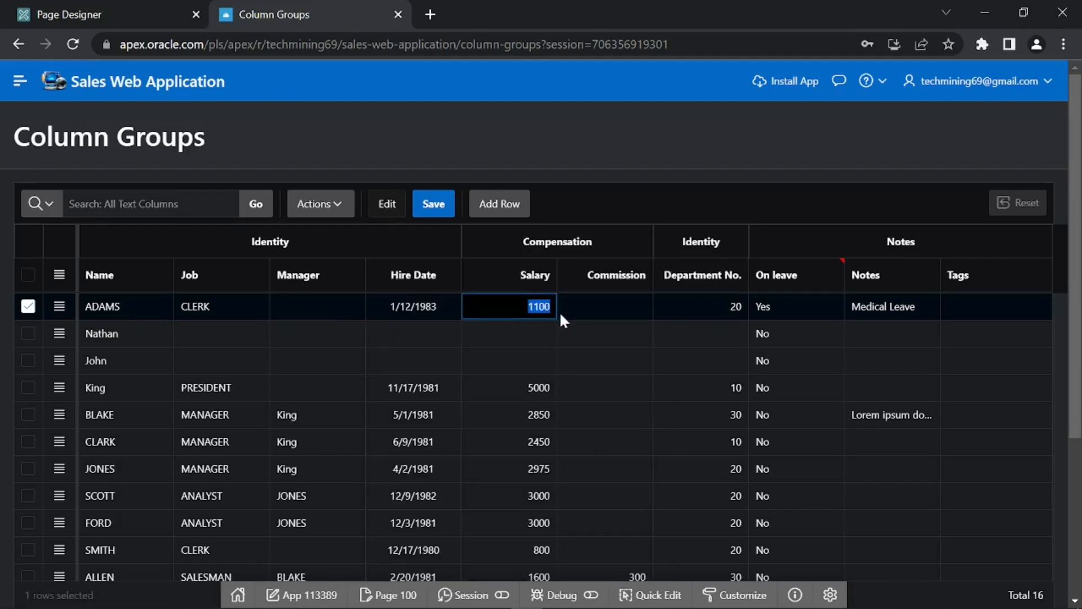
pyautogui.press('Tab')
pyautogui.press('Tab')
pyautogui.press('Tab')
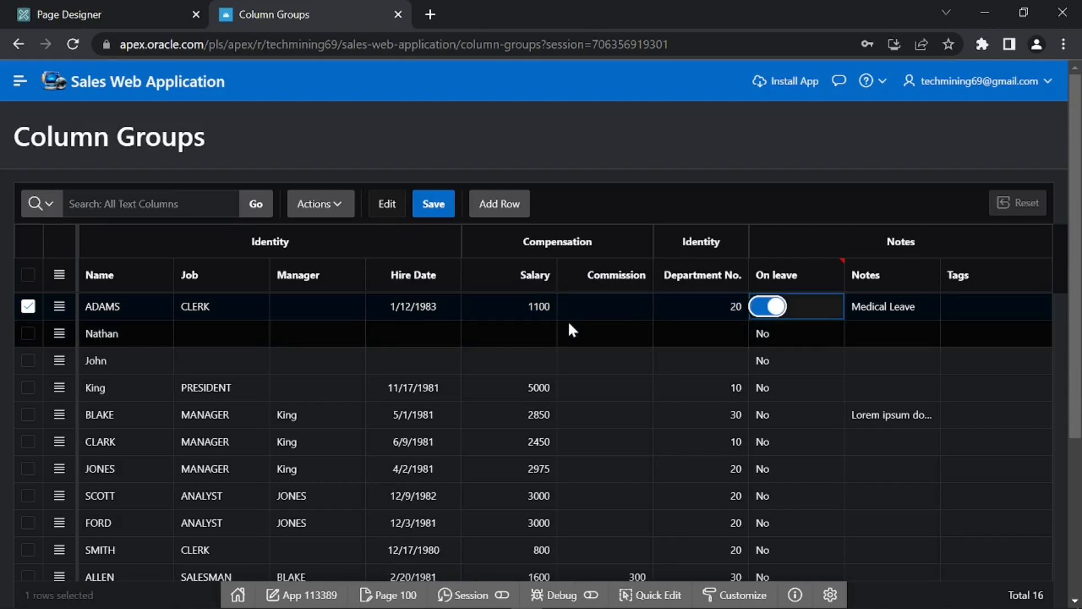
pyautogui.click(772, 319)
pyautogui.click(773, 319)
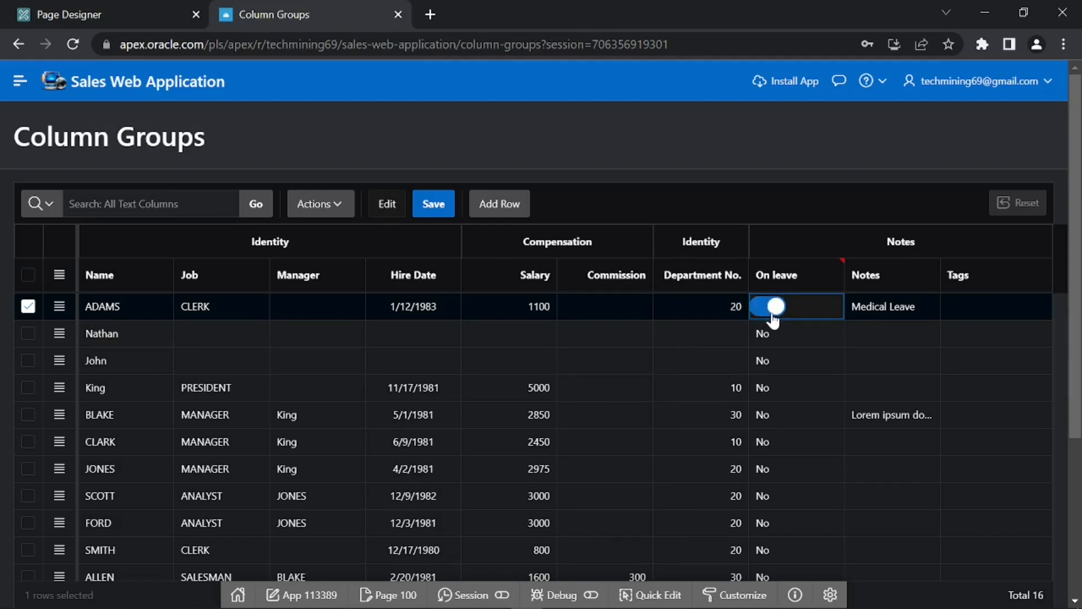
# - Assign all available tags to the first row in the Tags shuttle and save the grid
pyautogui.press('Tab')
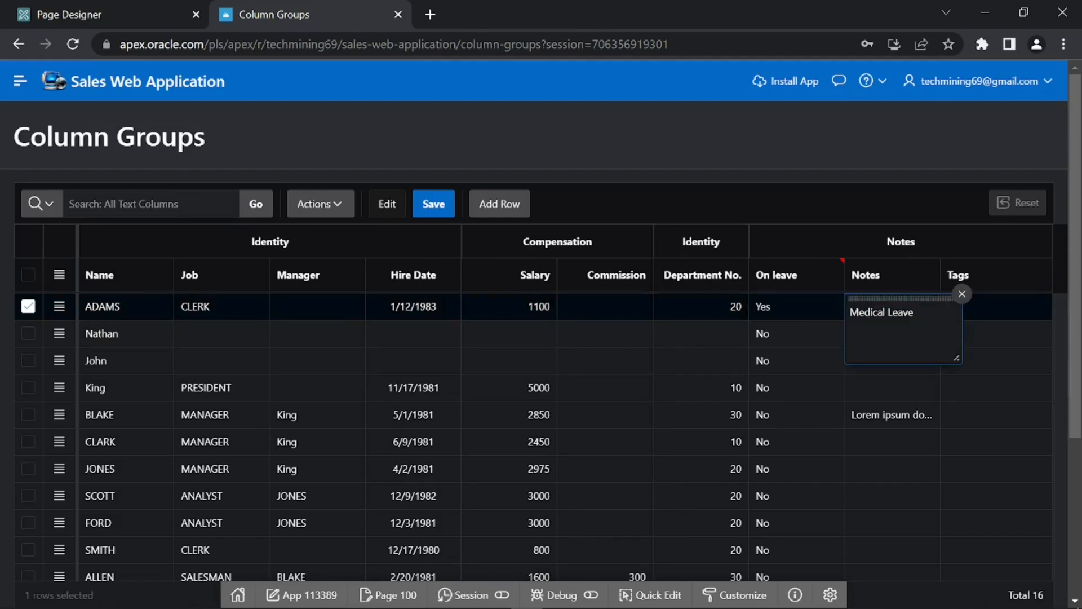
pyautogui.press('Tab')
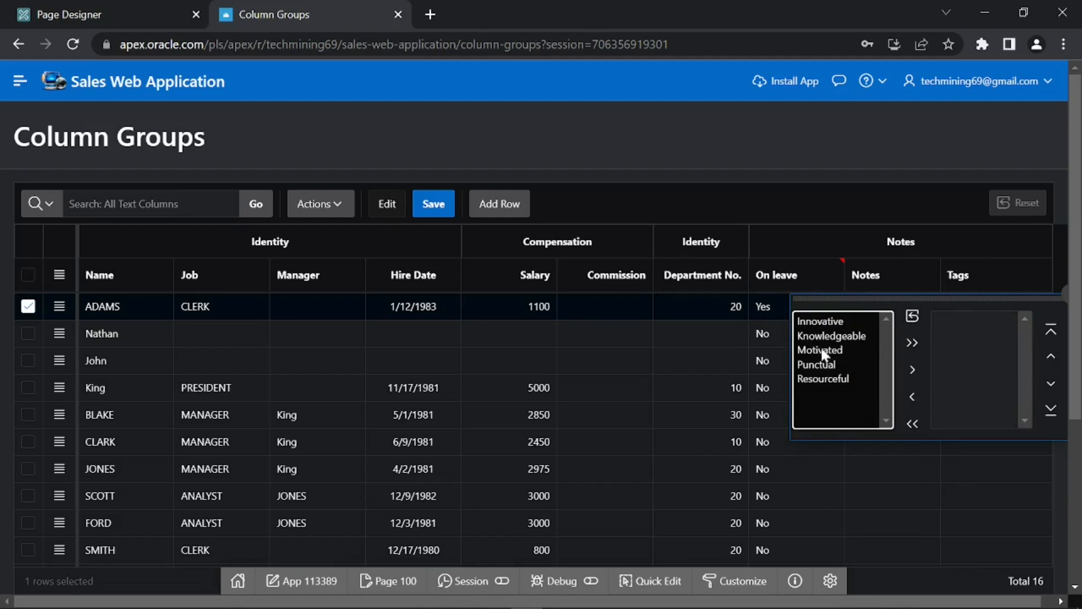
pyautogui.click(913, 344)
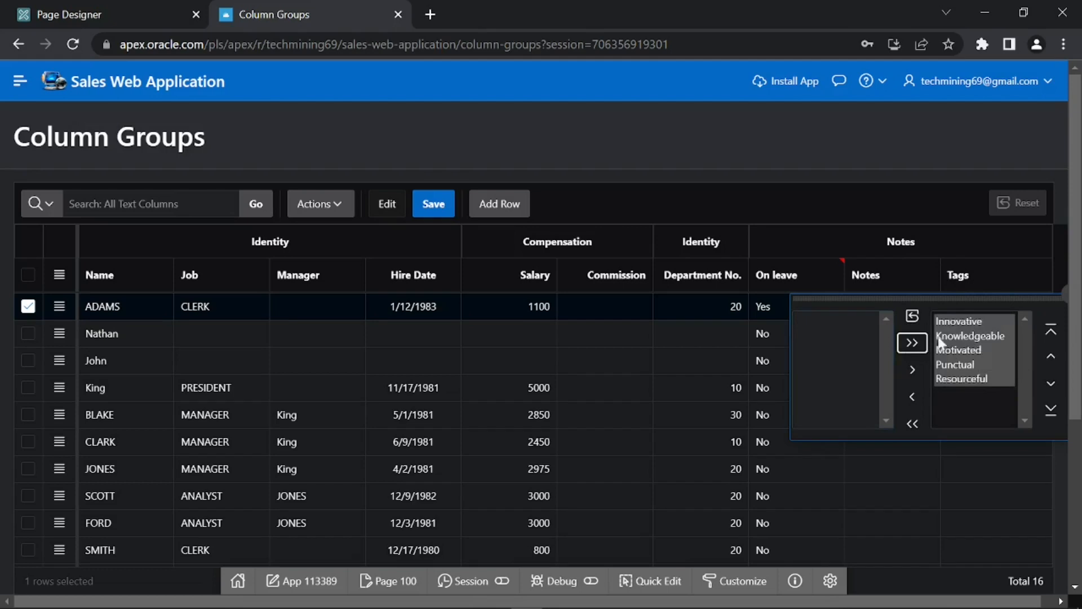
pyautogui.click(438, 210)
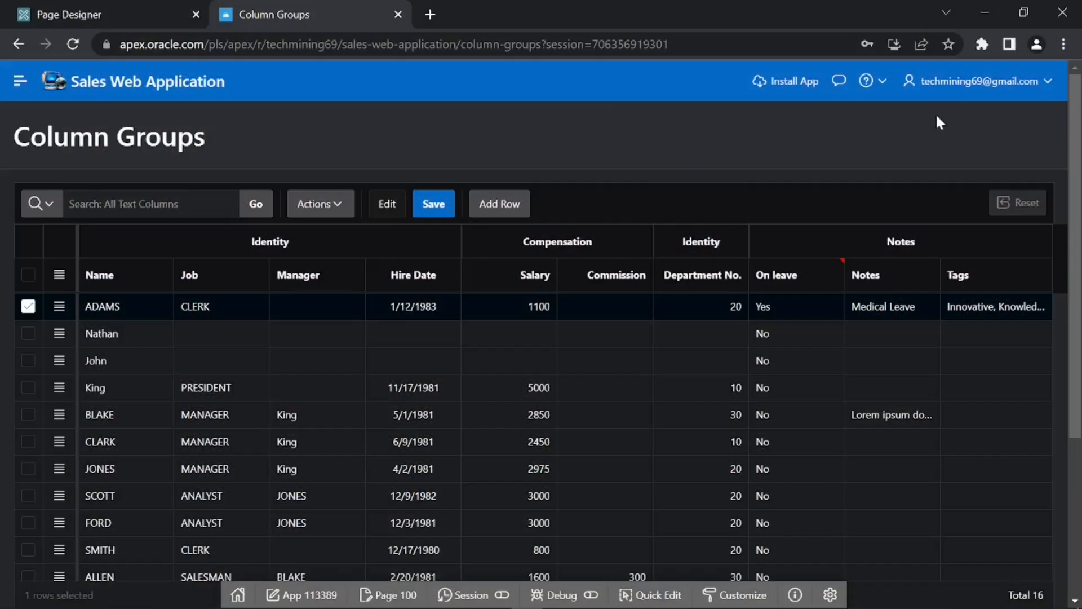
# - Switch to Page Designer, open the Column Groups region's SQL query in the code editor and copy the whole query from 5.6.4.txt
pyautogui.click(155, 23)
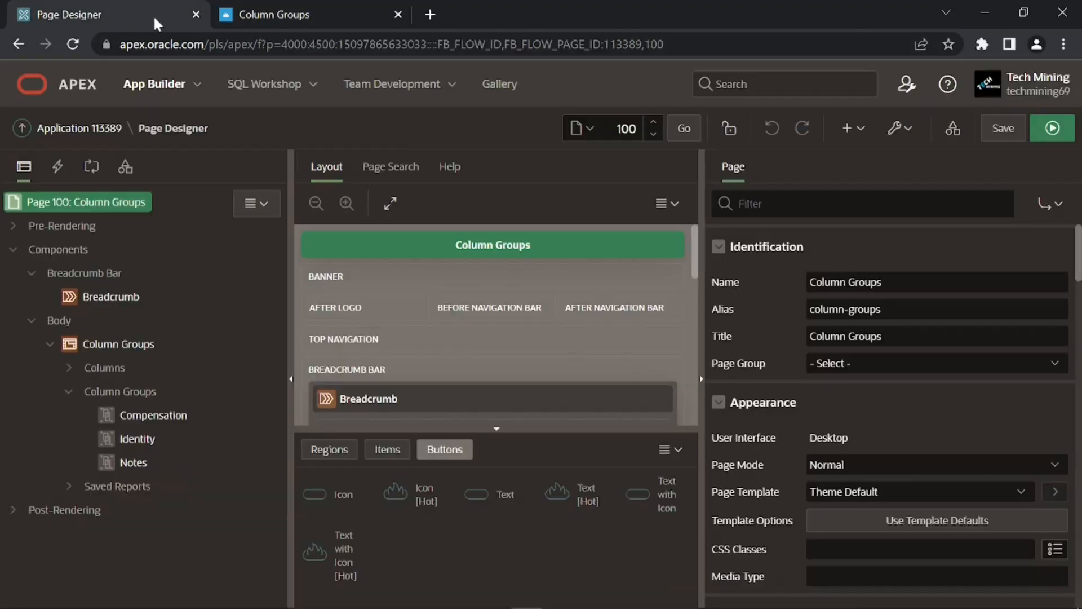
pyautogui.click(108, 341)
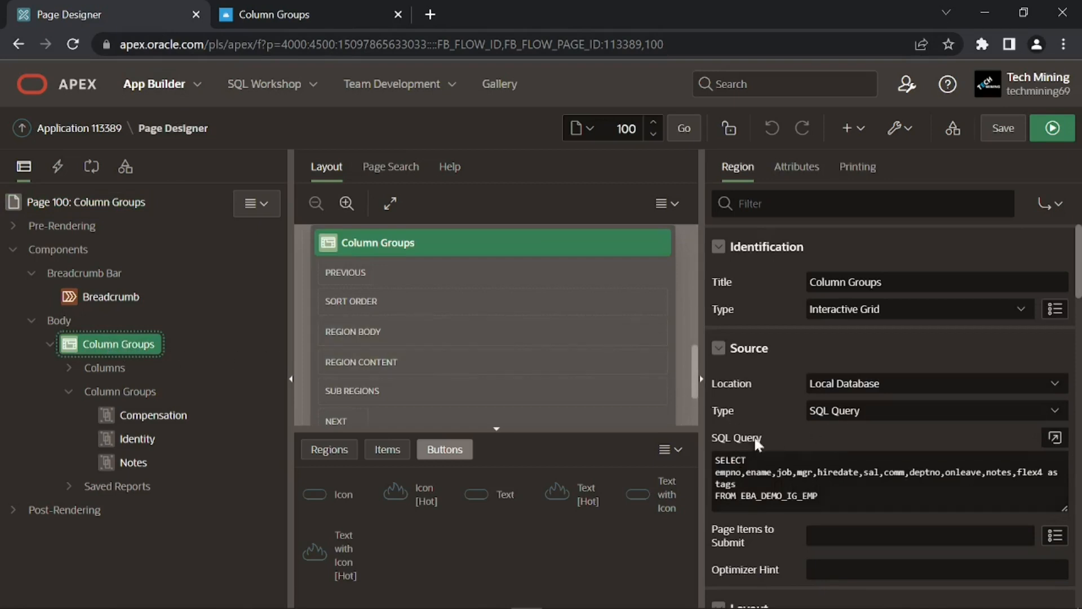
pyautogui.click(1054, 437)
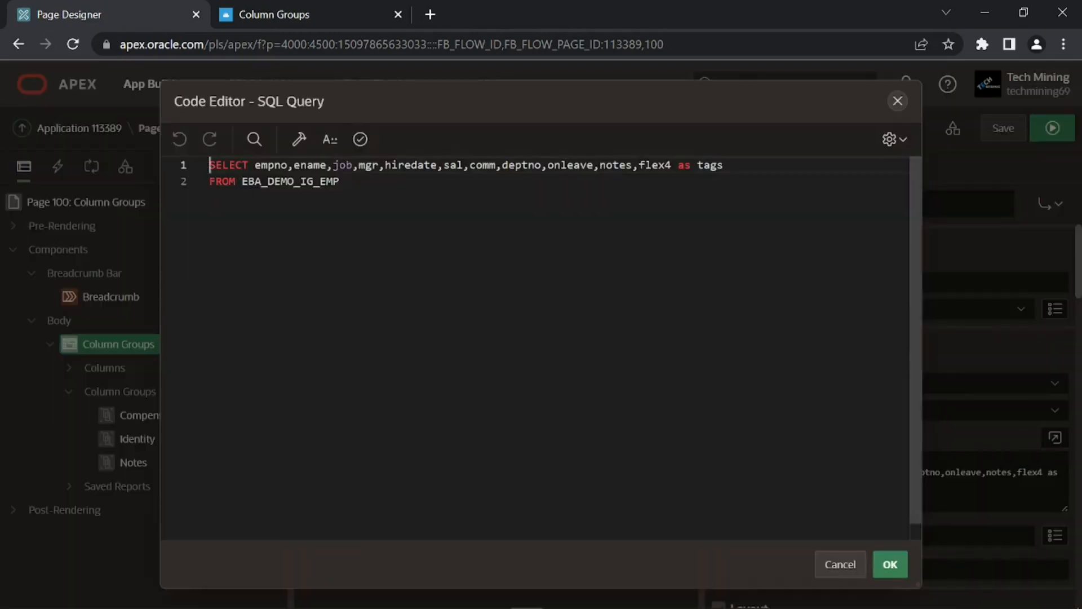
pyautogui.hotkey('alt', 'Tab')
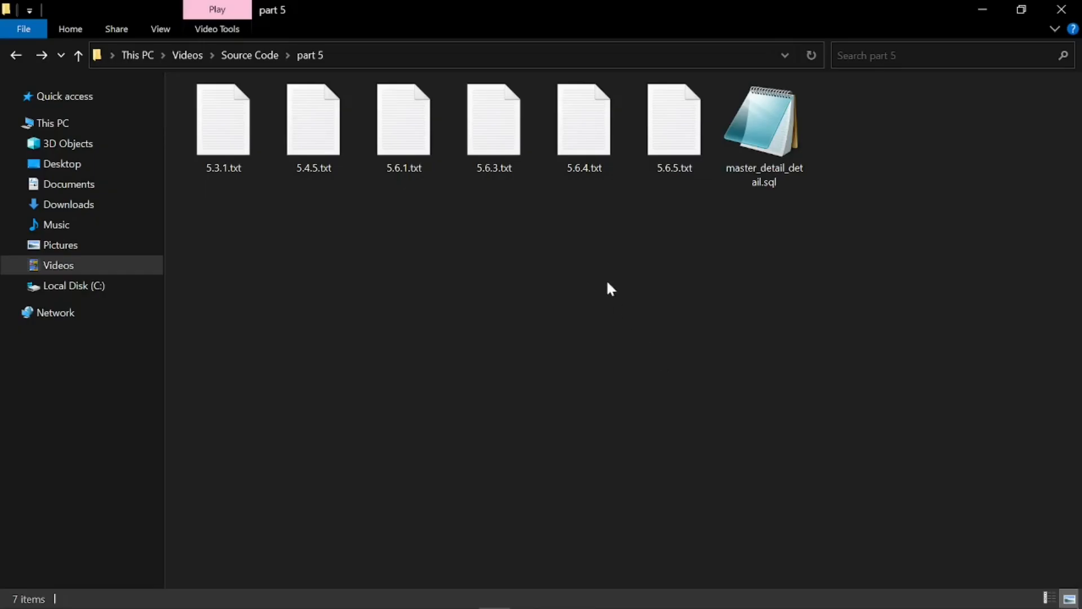
pyautogui.doubleClick(600, 161)
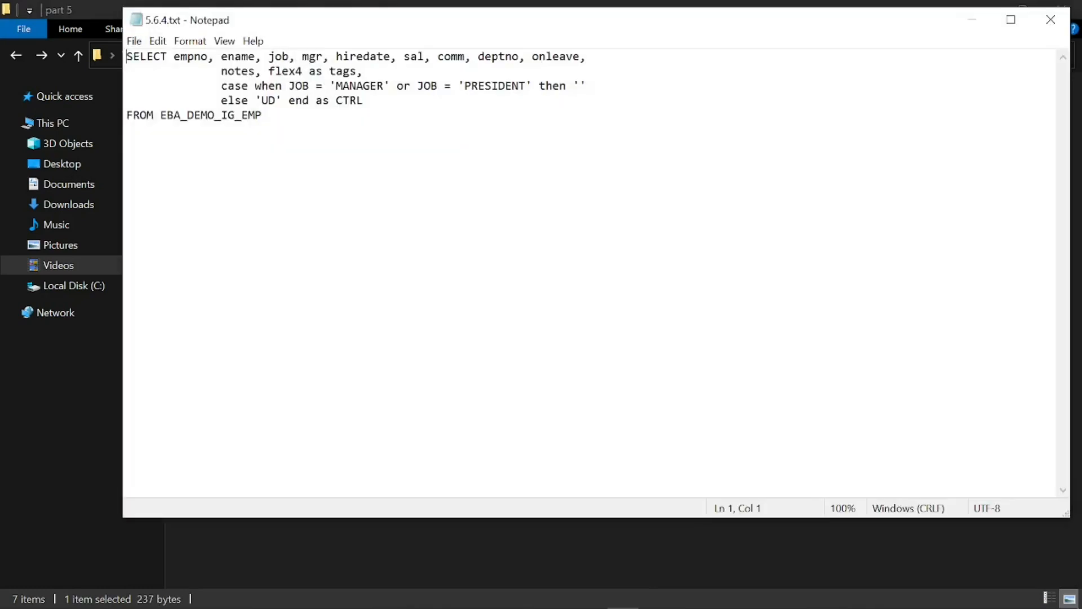
pyautogui.hotkey('ctrl', 'a')
pyautogui.hotkey('ctrl', 'c')
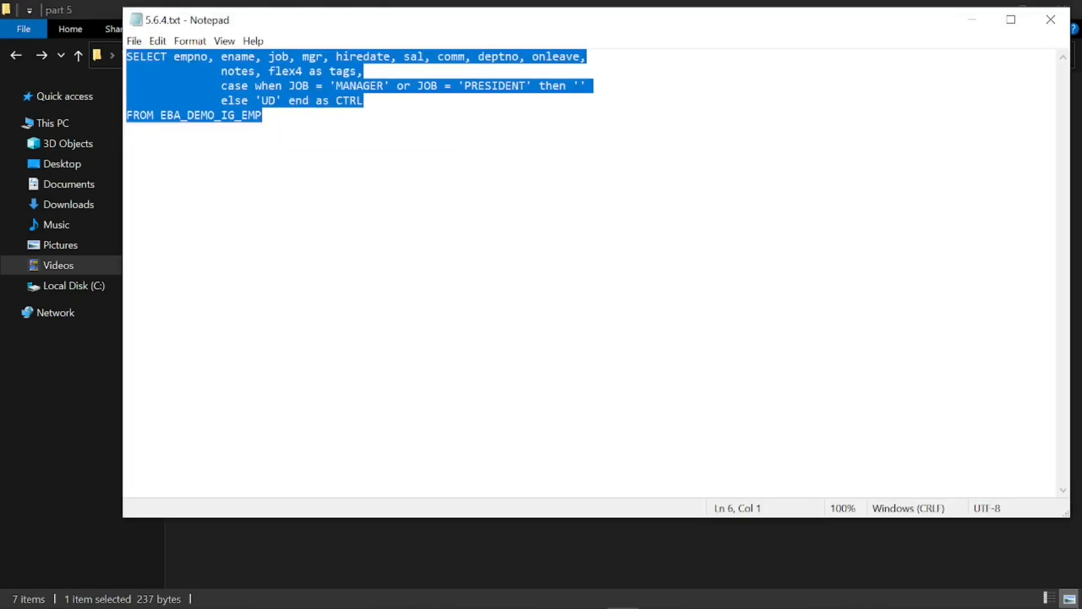
# - Replace the region's SQL query with the copied one containing the CASE expression aliased CTRL, validate it and accept it
pyautogui.hotkey('alt', 'Tab')
pyautogui.hotkey('ctrl', 'a')
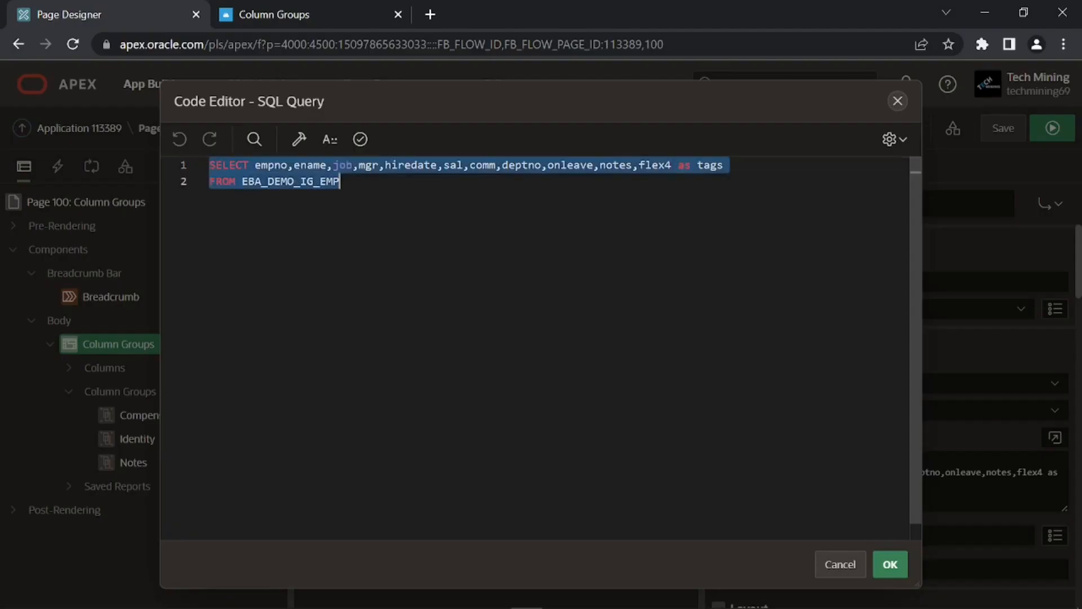
pyautogui.hotkey('ctrl', 'v')
pyautogui.click(362, 141)
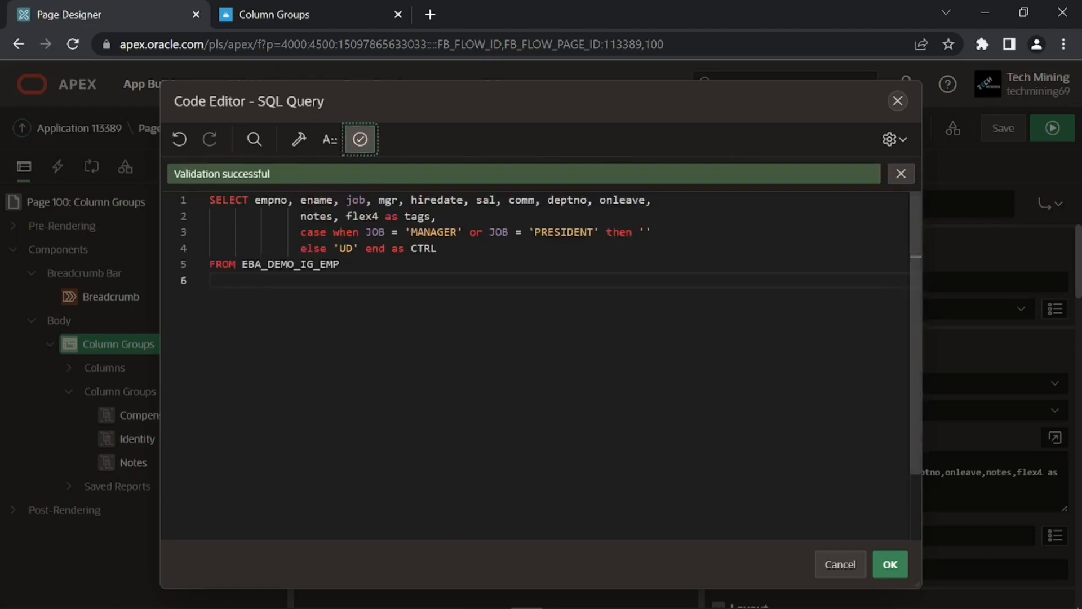
pyautogui.click(889, 562)
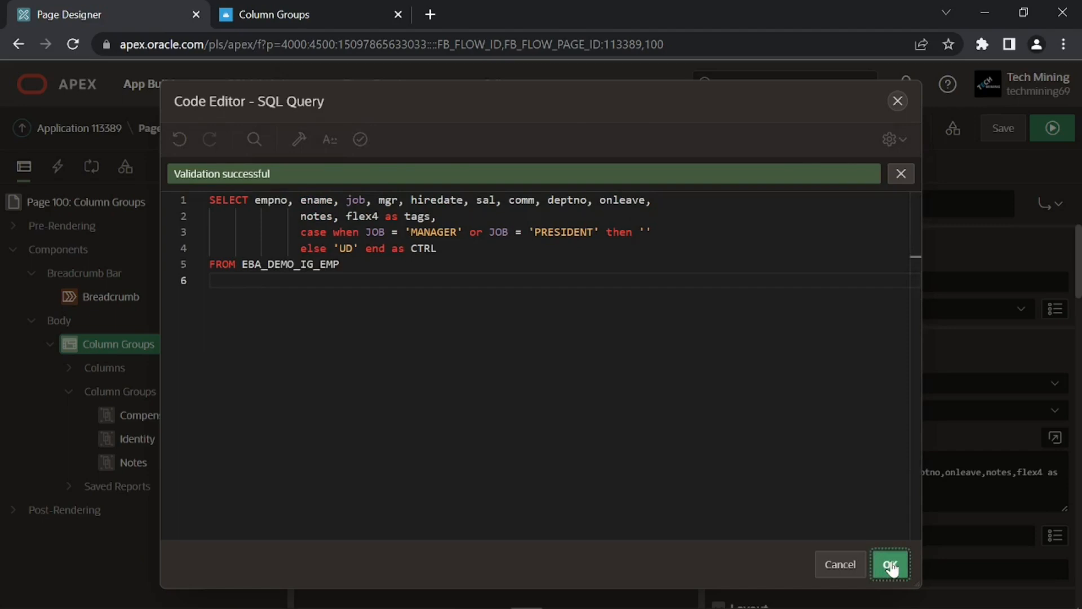
pyautogui.scroll(-1, 887, 482)
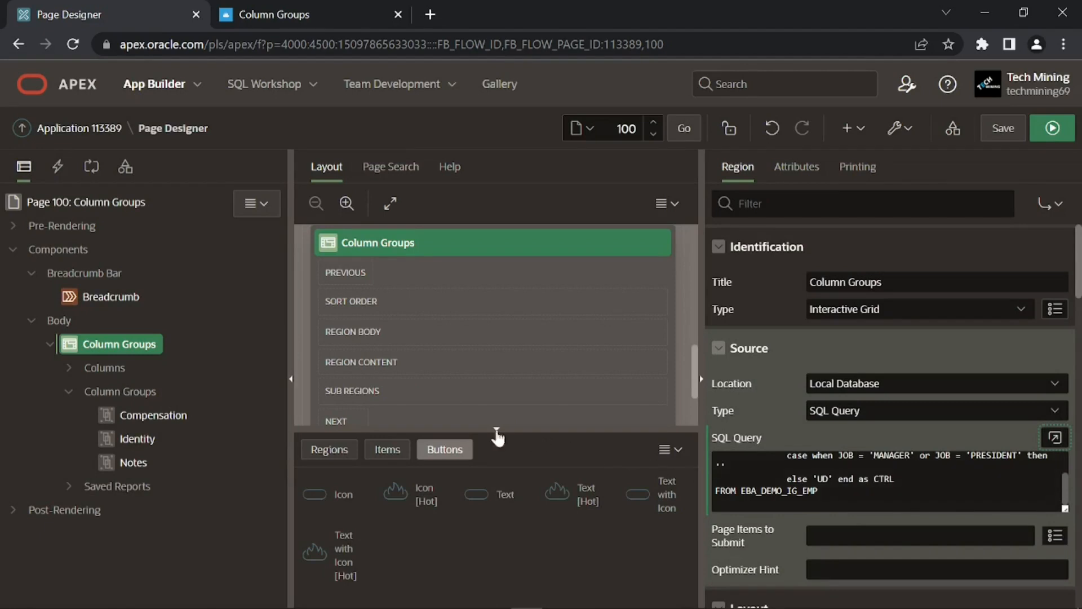
# - Set the CTRL column's type to Hidden and turn on Query Only for its source
pyautogui.click(69, 367)
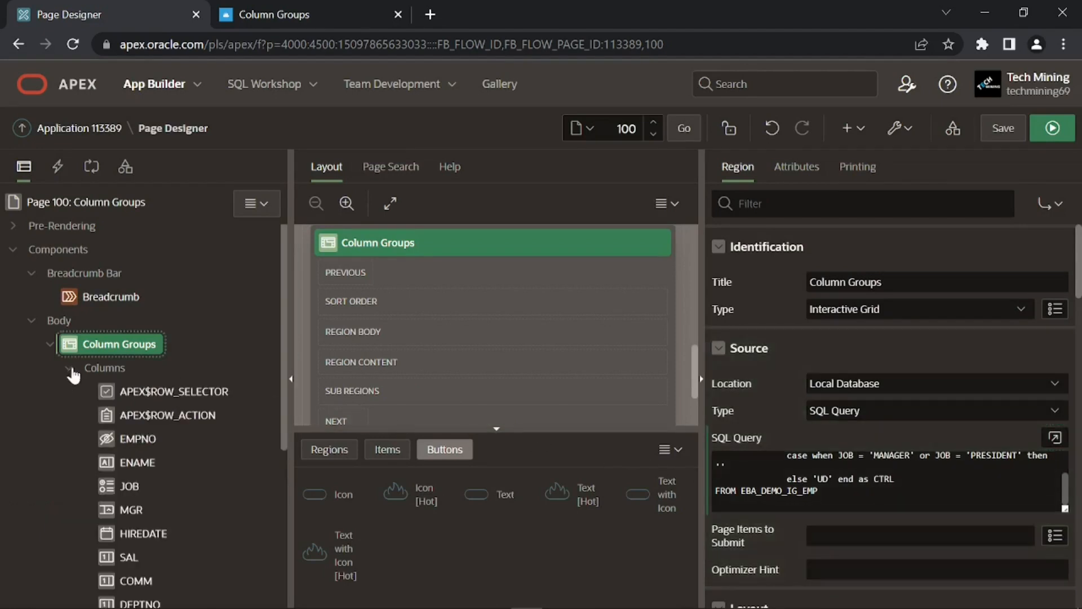
pyautogui.scroll(-2, 109, 388)
pyautogui.scroll(-1, 109, 388)
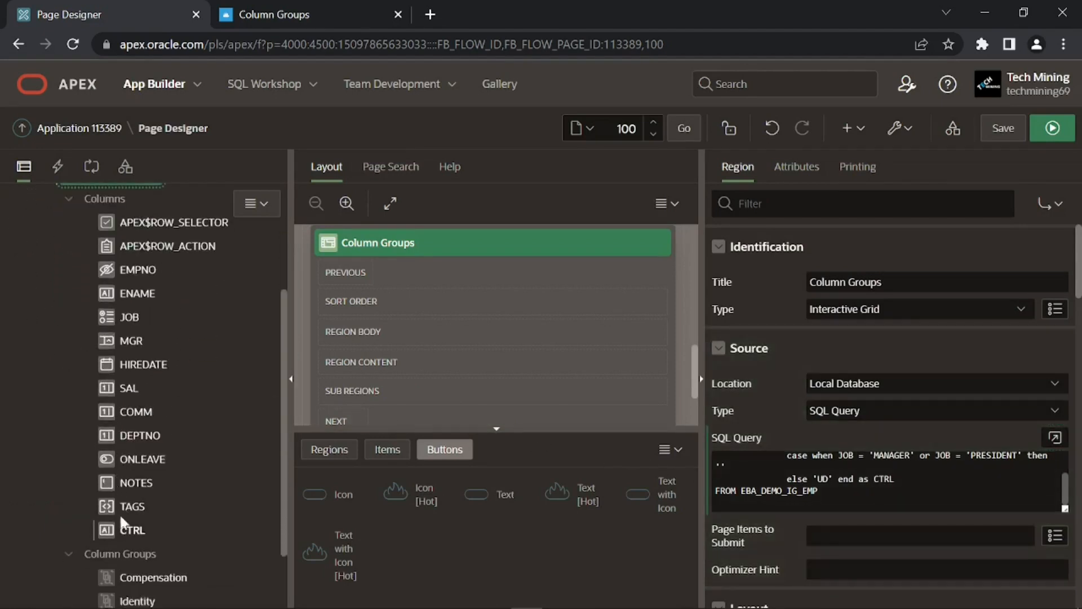
pyautogui.click(132, 531)
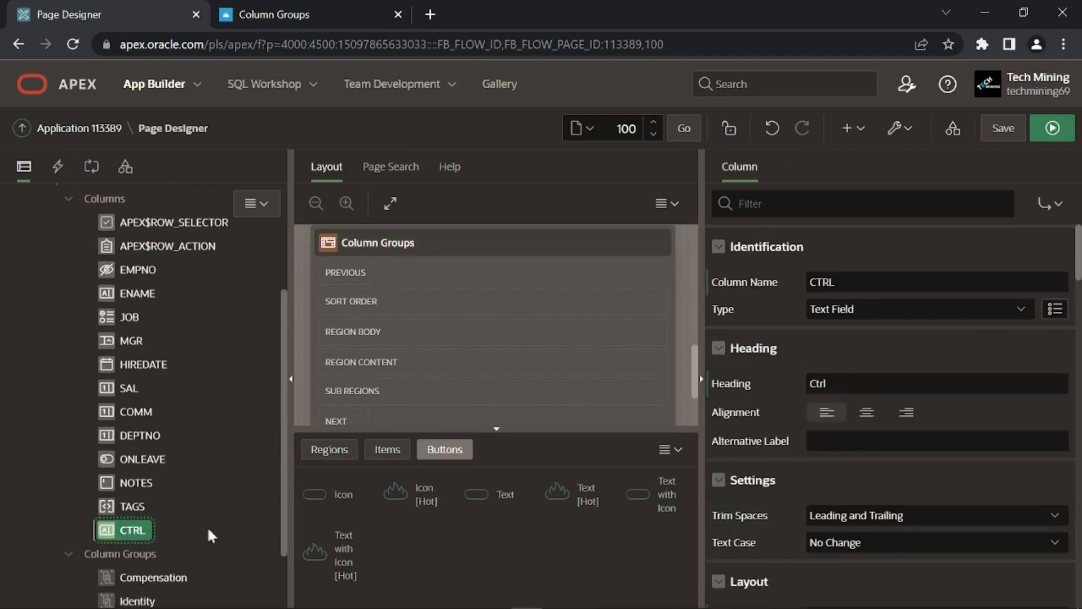
pyautogui.click(835, 314)
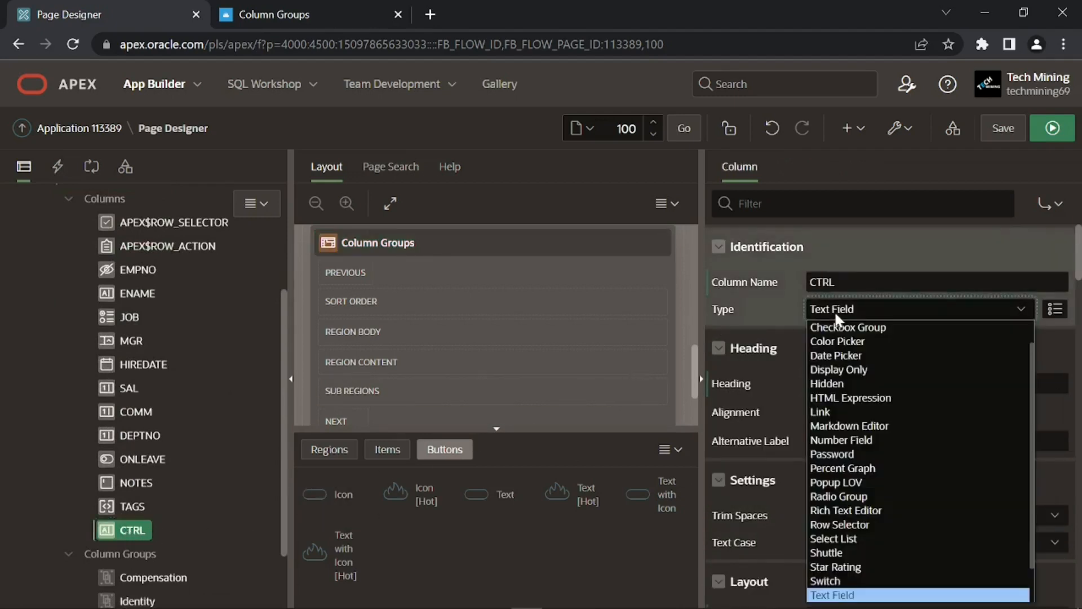
pyautogui.click(834, 378)
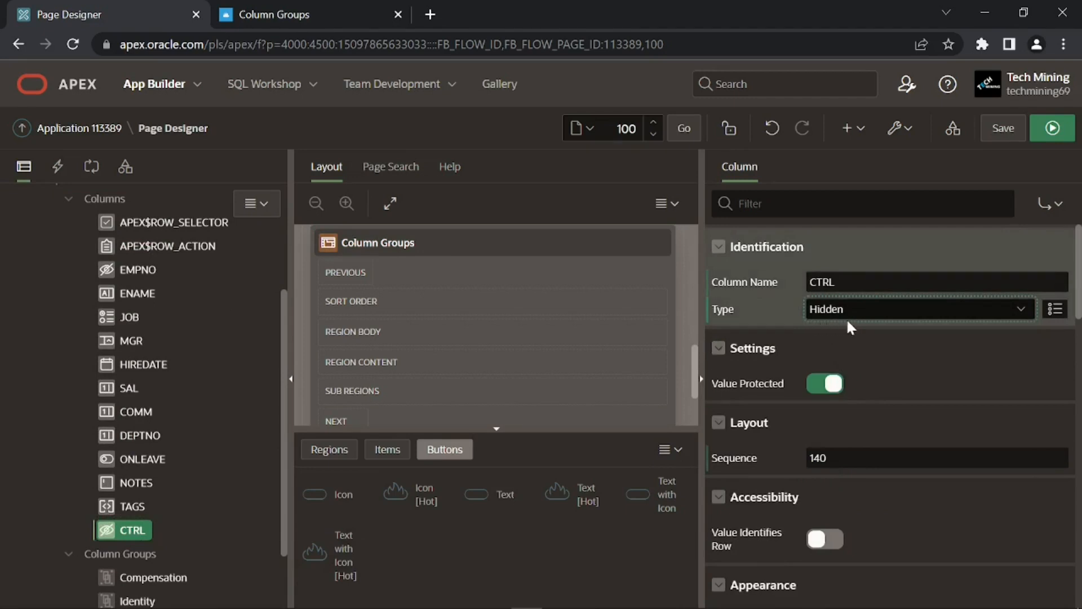
pyautogui.scroll(-3, 806, 349)
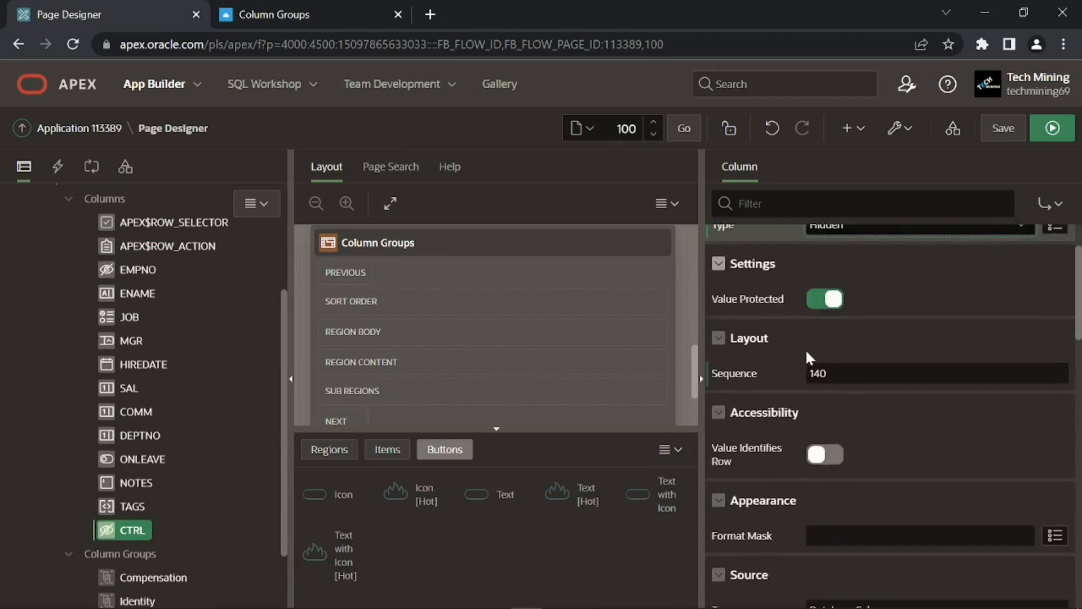
pyautogui.scroll(-4, 806, 352)
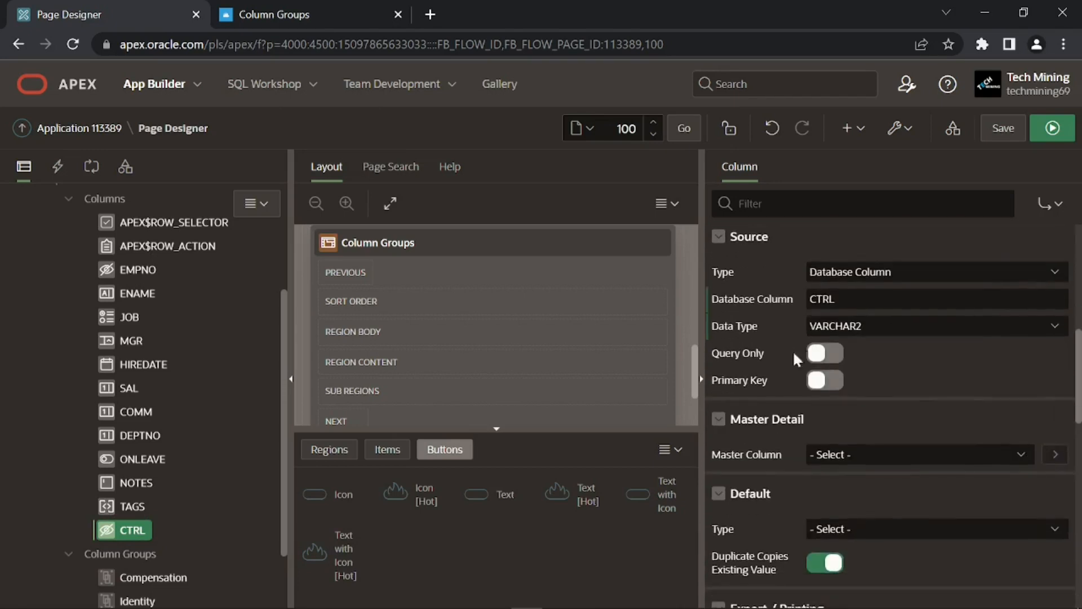
pyautogui.click(824, 361)
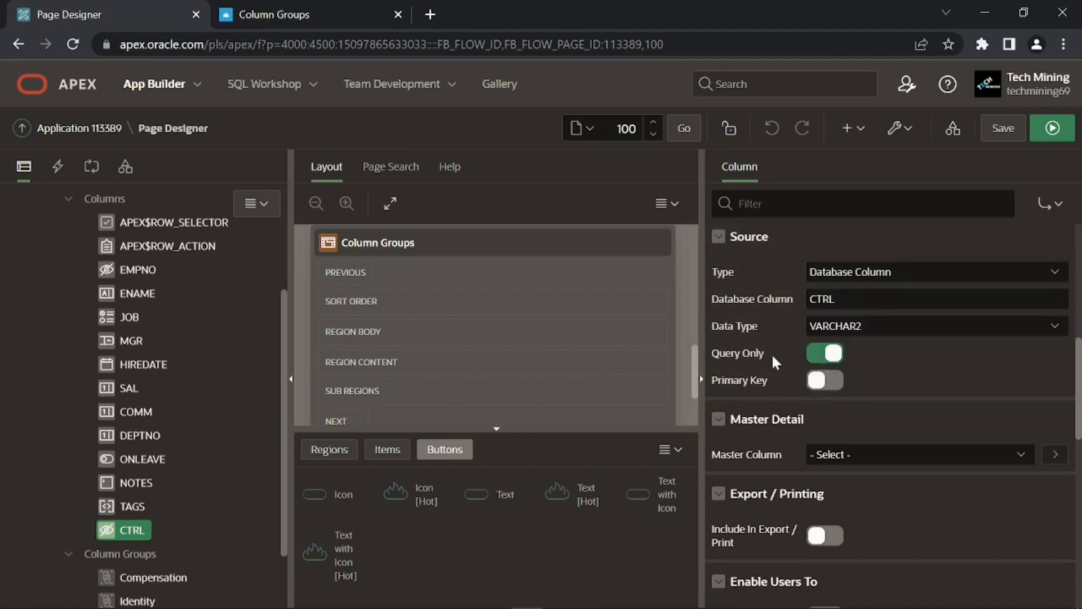
# - Set the Column Groups grid's Allowed Row Operations Column to CTRL
pyautogui.scroll(3, 205, 359)
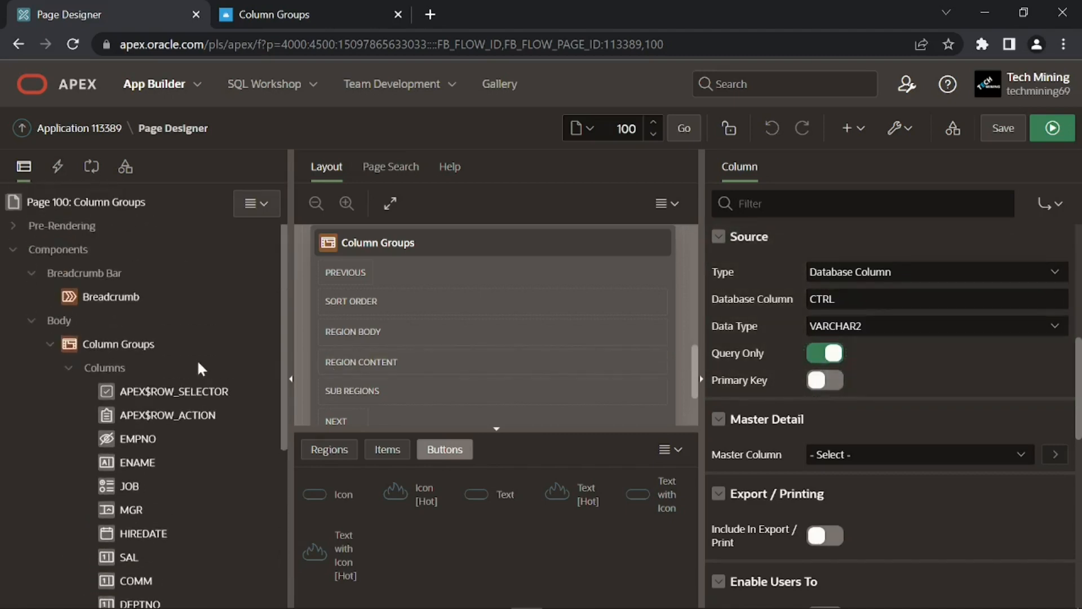
pyautogui.click(113, 351)
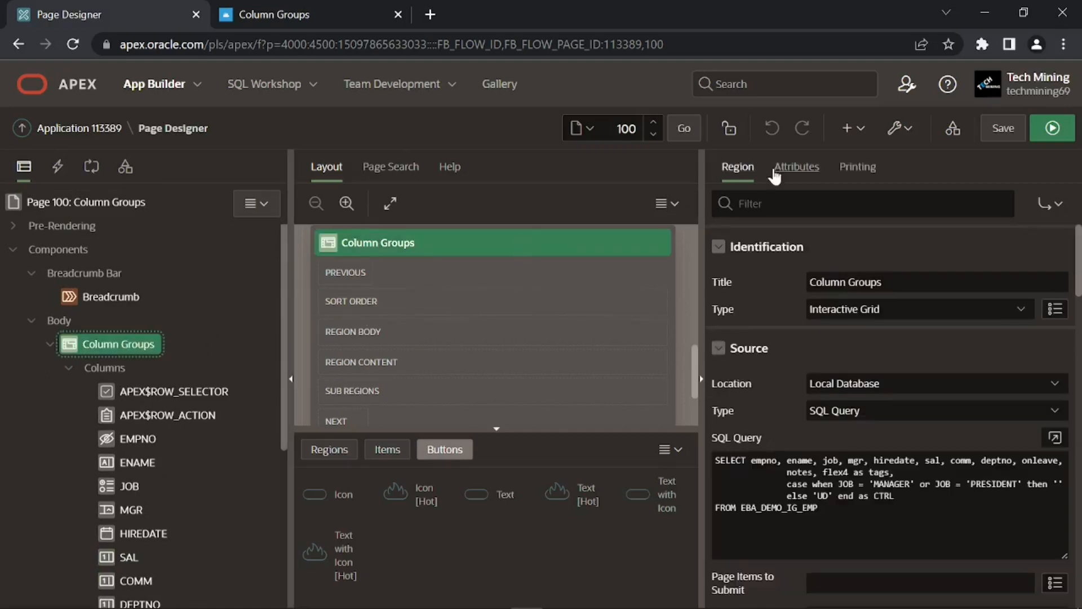
pyautogui.click(791, 172)
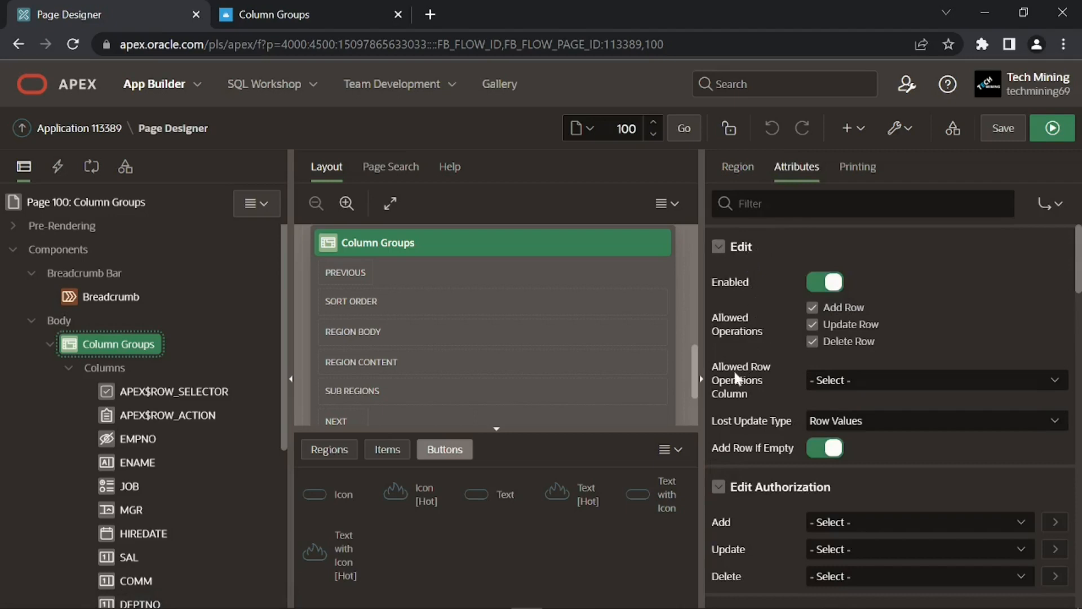
pyautogui.click(816, 381)
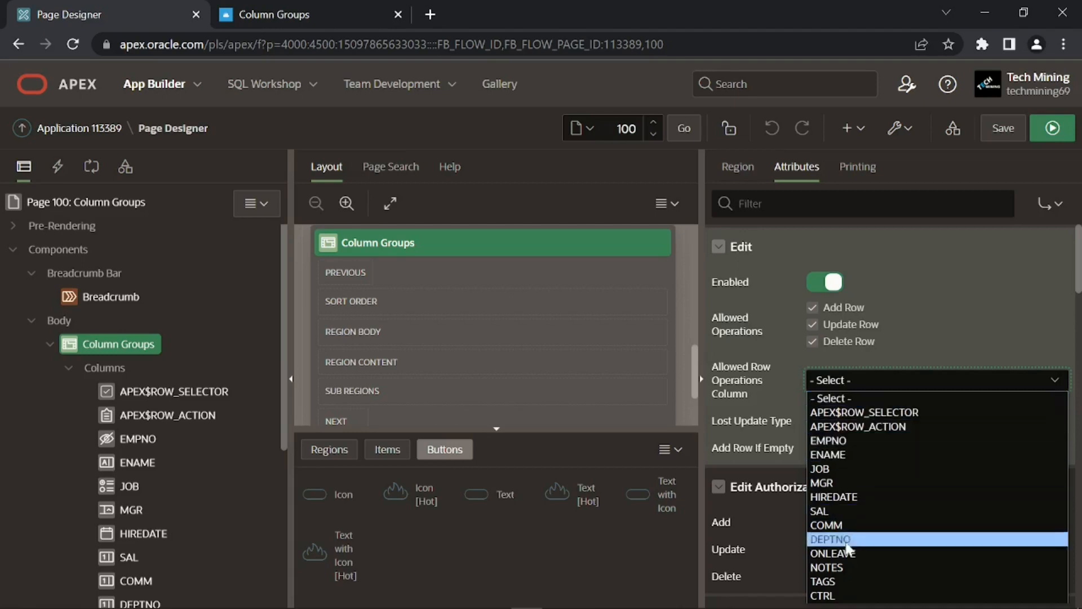
pyautogui.click(832, 595)
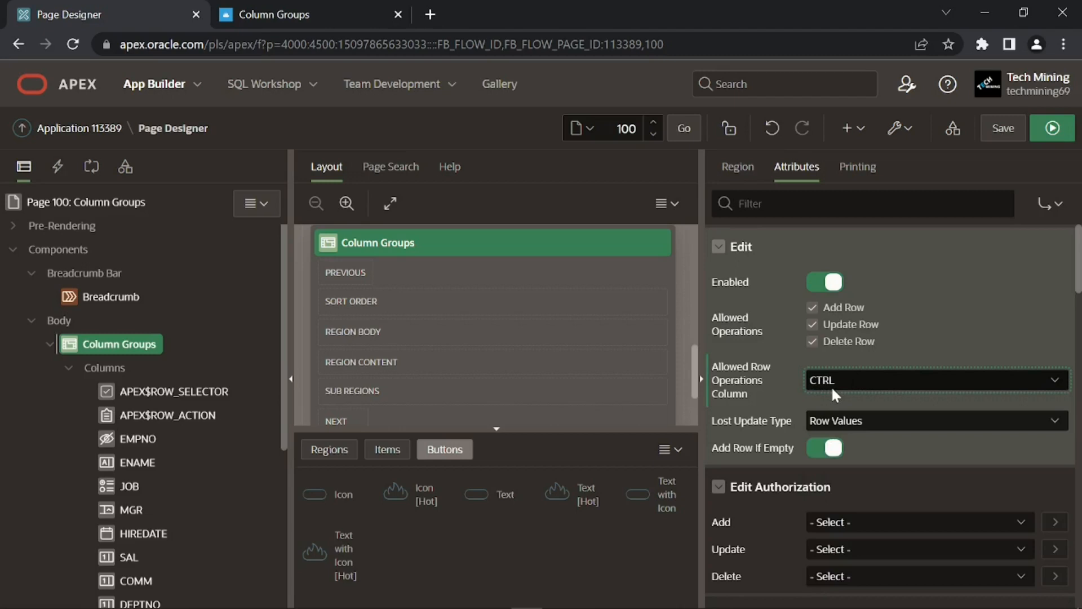
# - Save and run the page, examine which rows are editable with the grid in edit mode, and return to Page Designer
pyautogui.click(1050, 128)
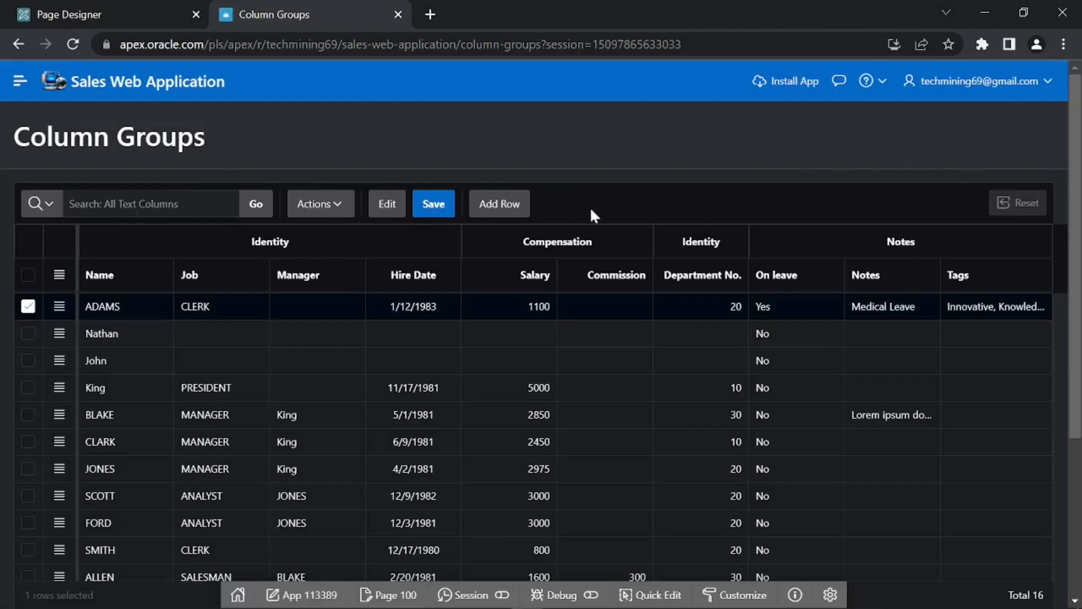
pyautogui.click(376, 202)
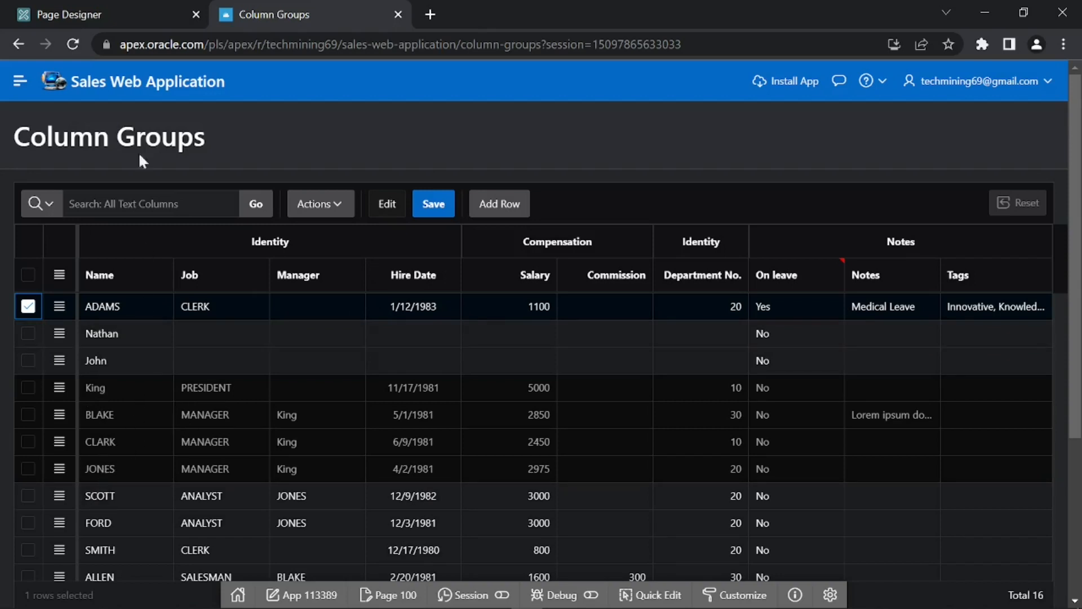
pyautogui.click(133, 8)
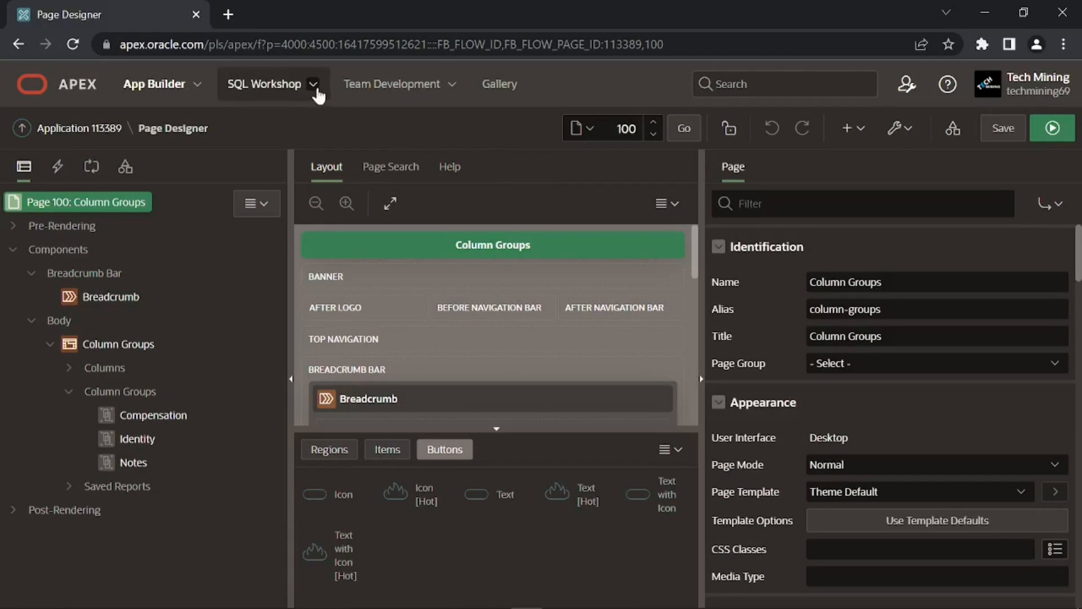
# - Open the EBA_DEMO_IG_PEOPLE table in the Object Browser and look through its data
pyautogui.click(314, 84)
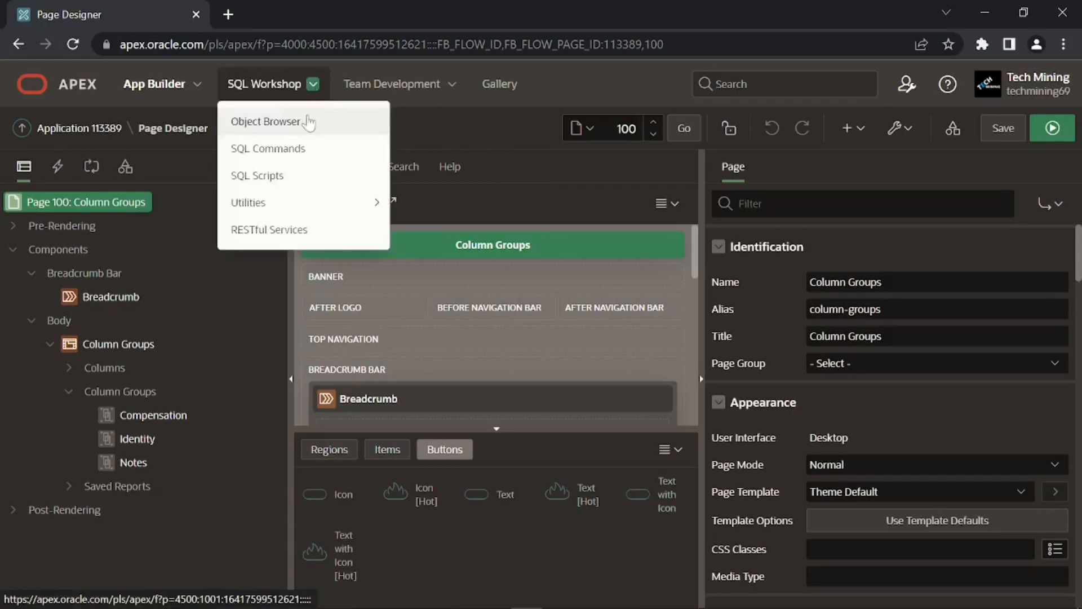
pyautogui.click(294, 120)
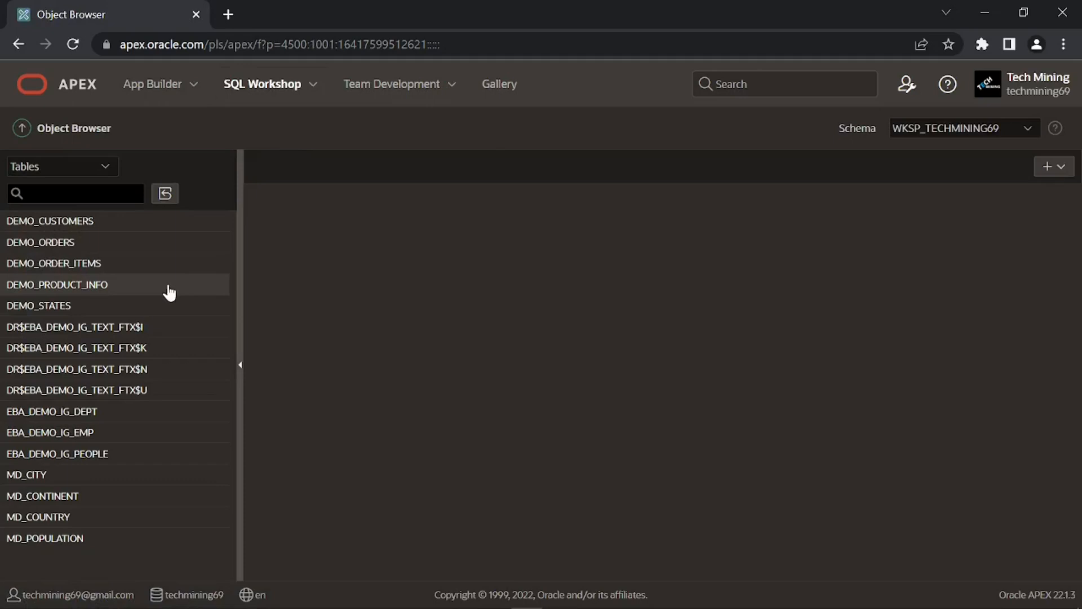
pyautogui.click(75, 459)
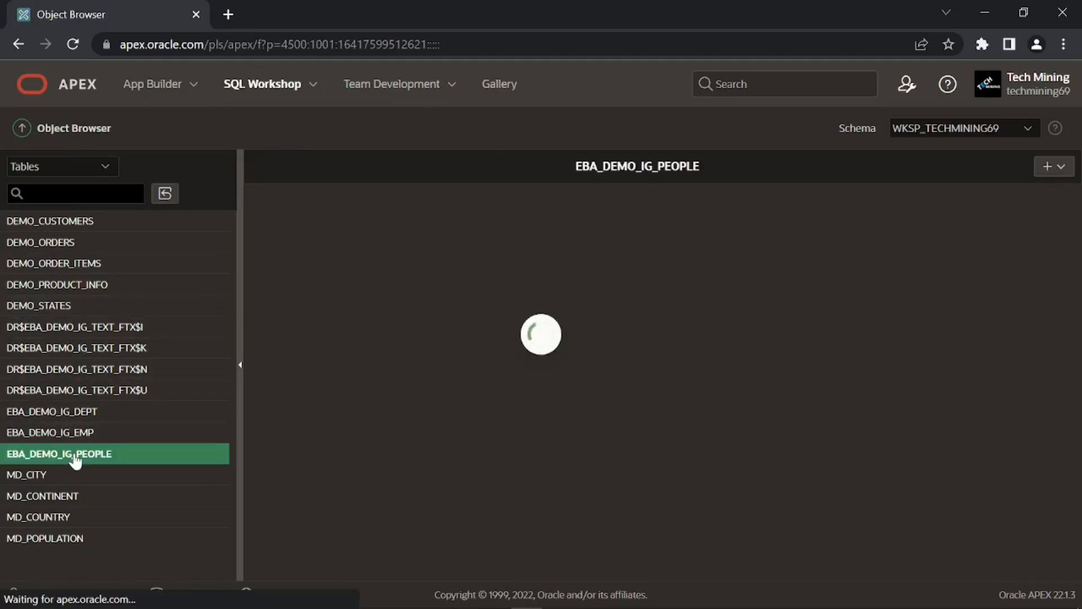
pyautogui.click(322, 210)
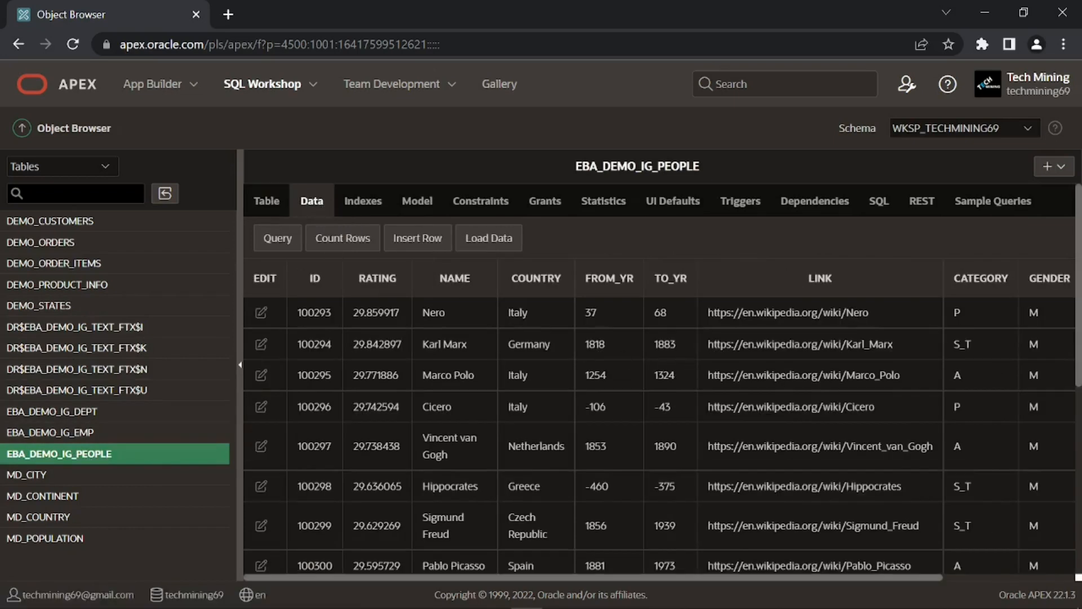
pyautogui.scroll(-6, 680, 367)
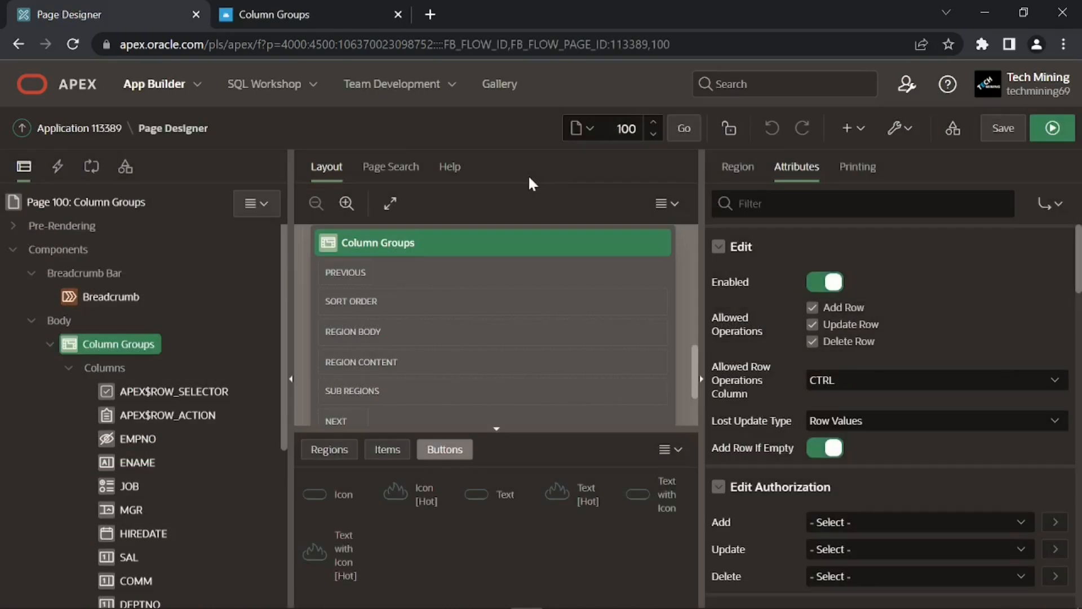
# - Start a new Interactive Grid page in the application with page number 111, name Scroll Paging and page mode Normal
pyautogui.click(90, 132)
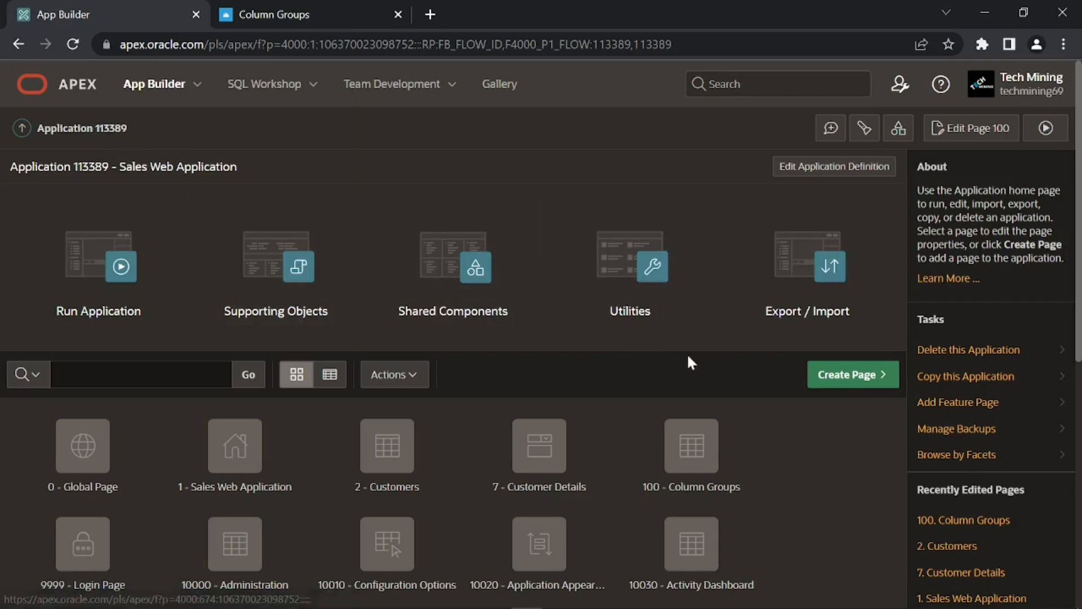
pyautogui.click(827, 384)
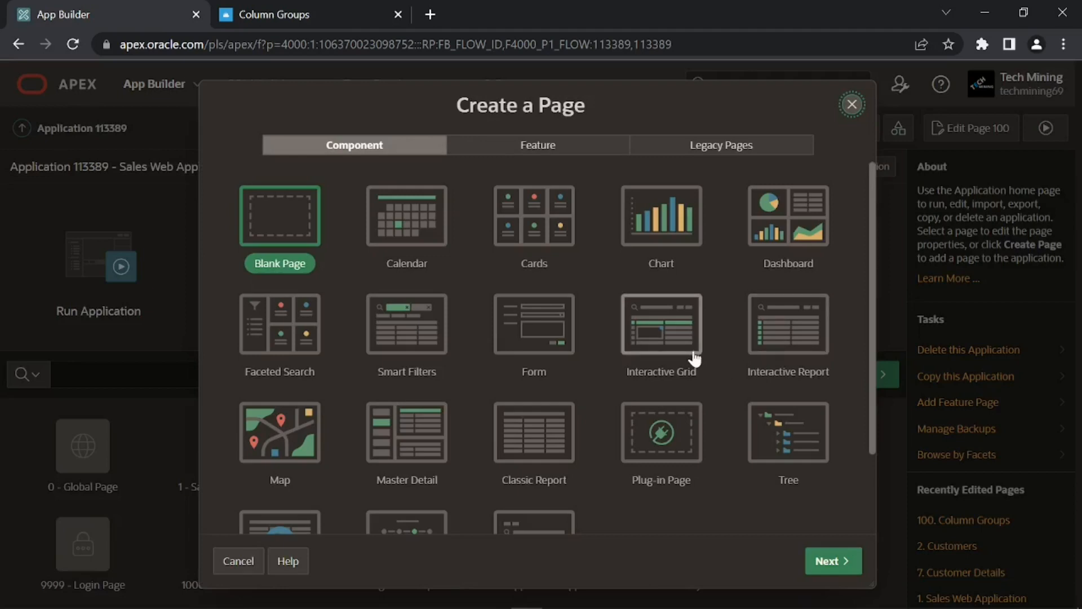
pyautogui.click(666, 349)
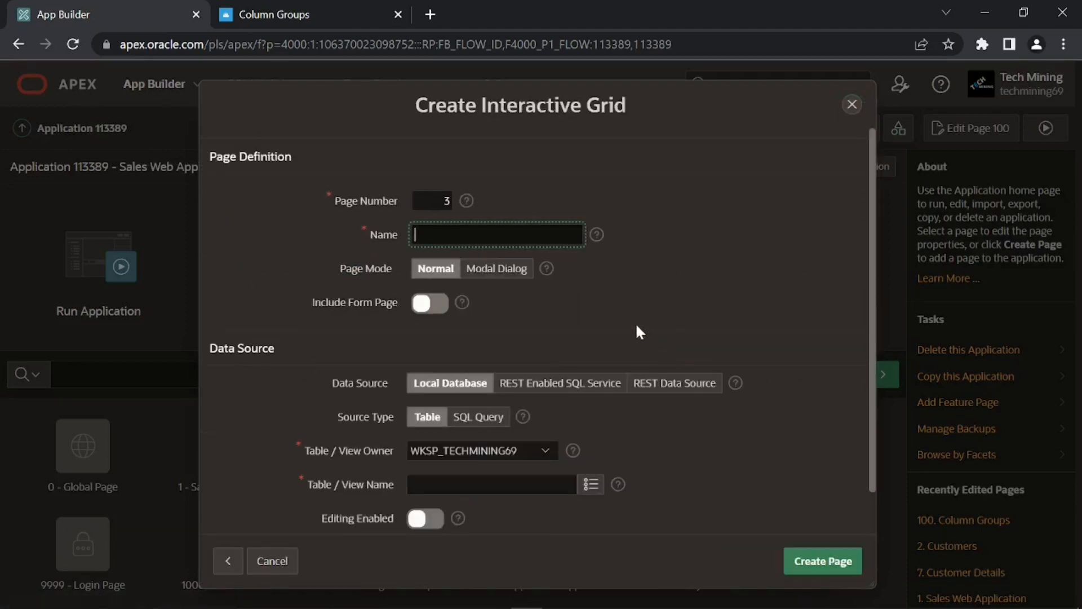
pyautogui.doubleClick(449, 204)
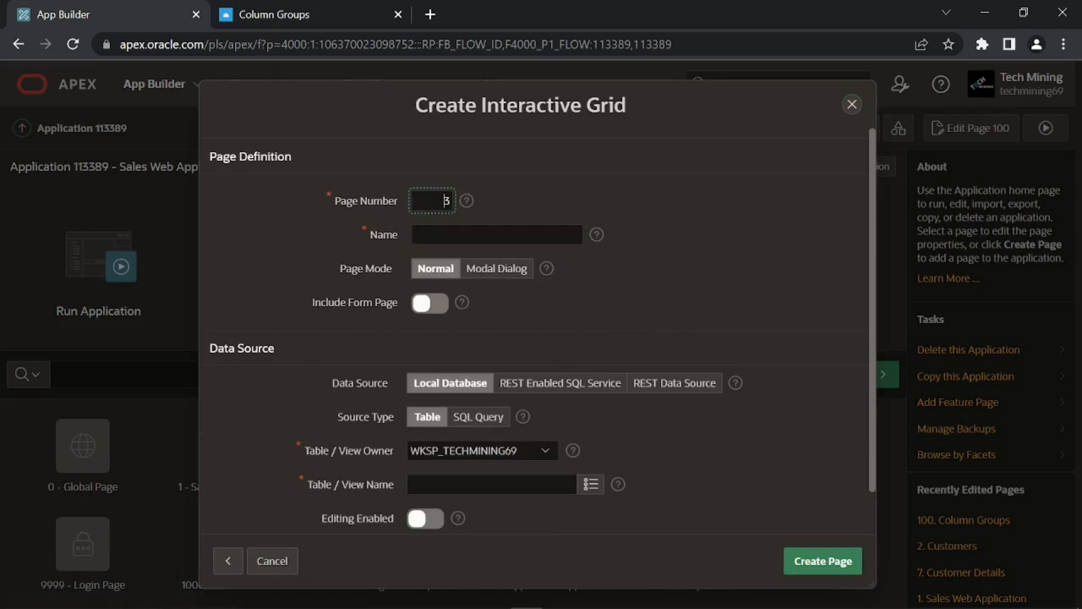
pyautogui.write('111')
pyautogui.click(471, 236)
pyautogui.write('Scroll Paging')
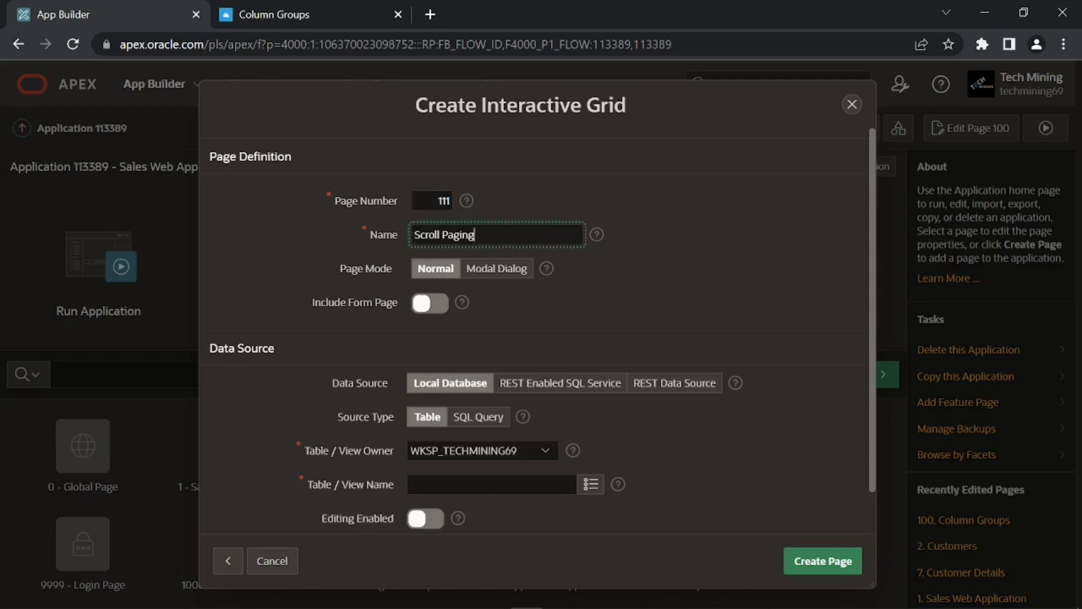
pyautogui.click(475, 252)
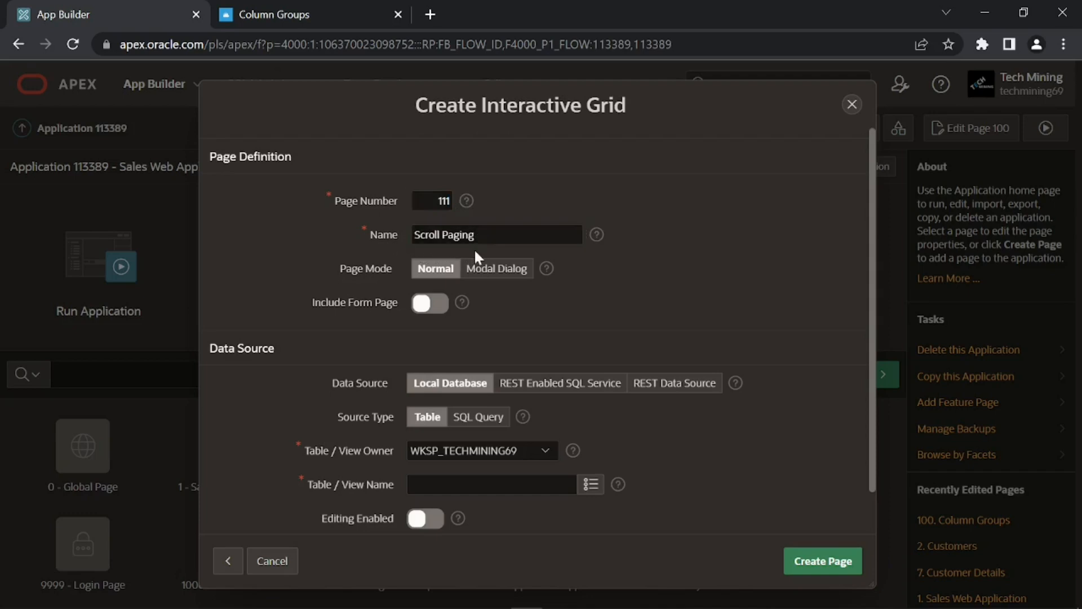
pyautogui.click(432, 277)
# - Set the source type to SQL Query, paste in the SELECT statement copied from 5.6.5.txt, and validate it
pyautogui.click(428, 392)
pyautogui.click(478, 417)
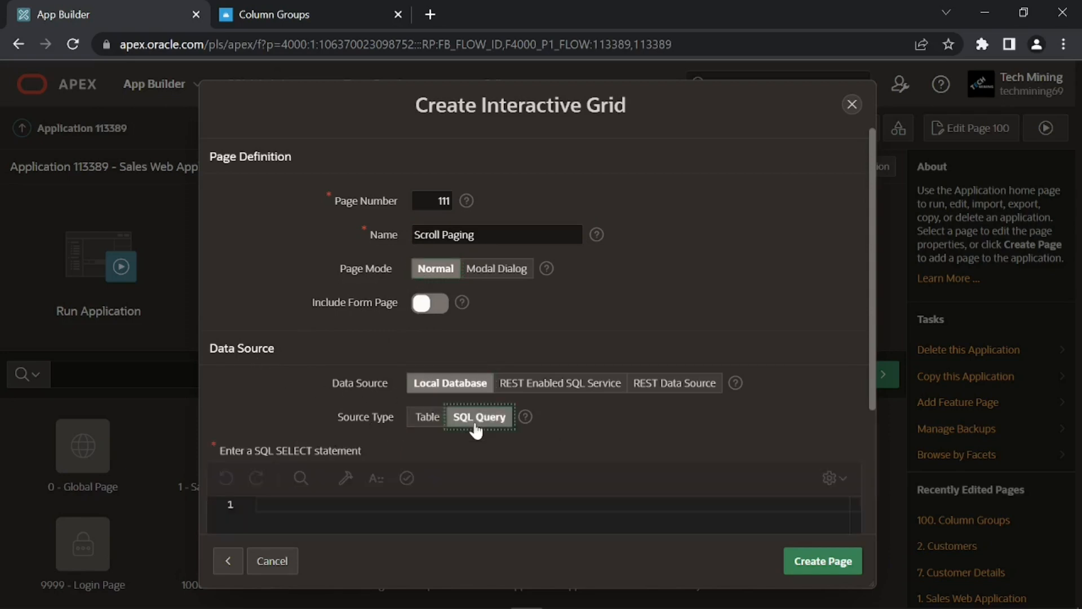
pyautogui.scroll(-2, 477, 430)
pyautogui.click(473, 430)
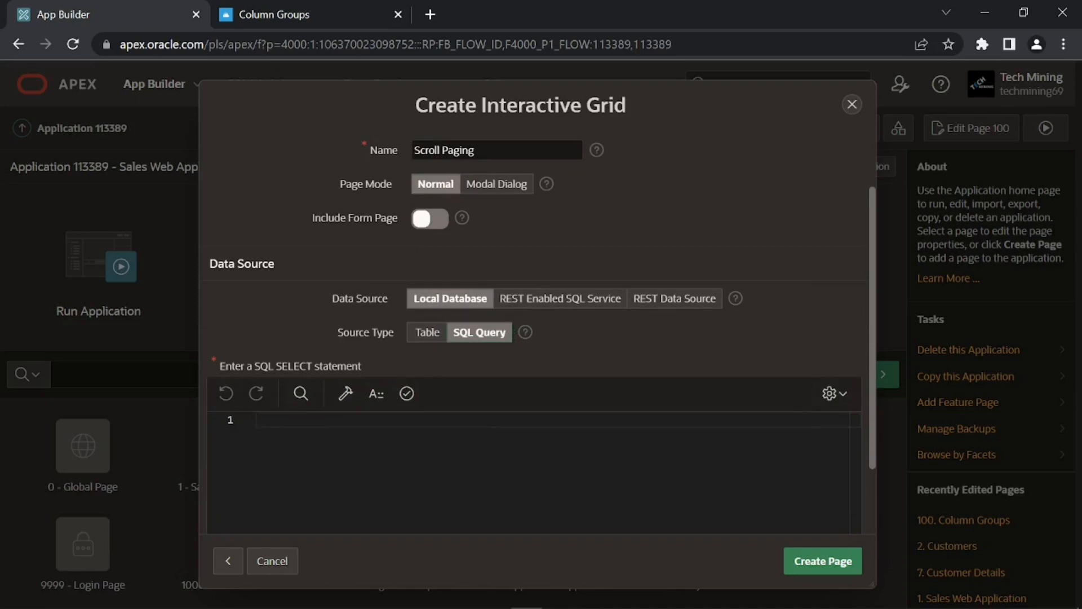
pyautogui.scroll(-2, 623, 437)
pyautogui.hotkey('alt', 'Tab')
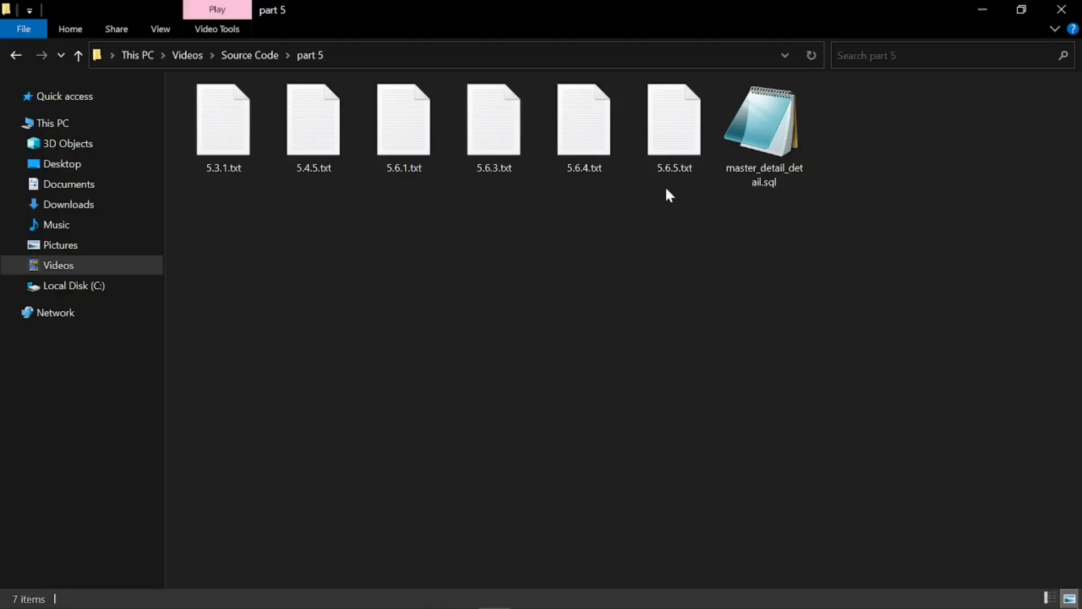
pyautogui.doubleClick(677, 148)
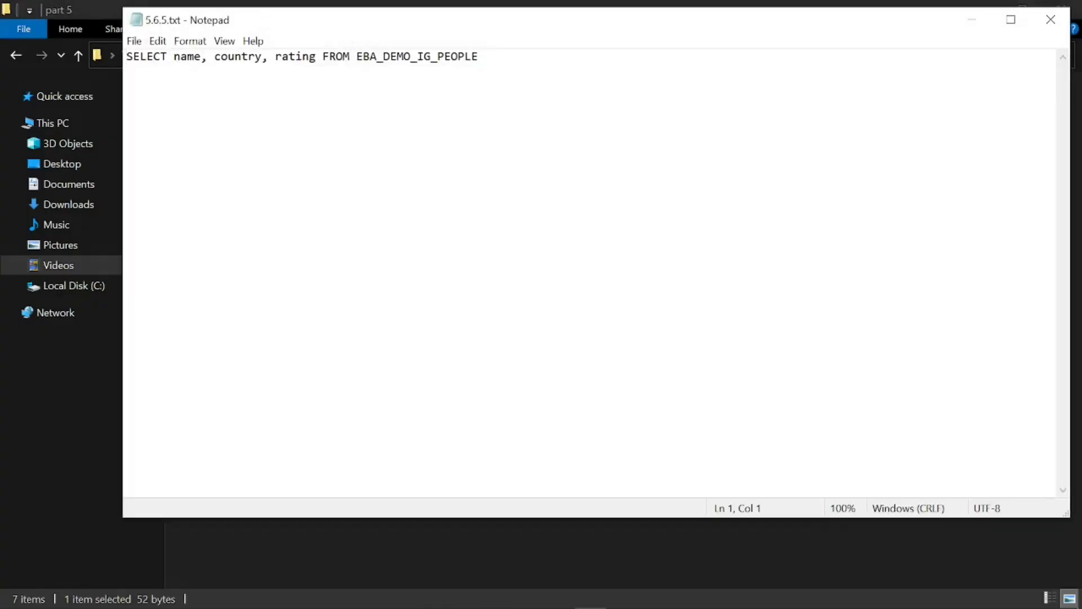
pyautogui.hotkey('ctrl', 'a')
pyautogui.hotkey('ctrl', 'c')
pyautogui.hotkey('alt', 'Tab')
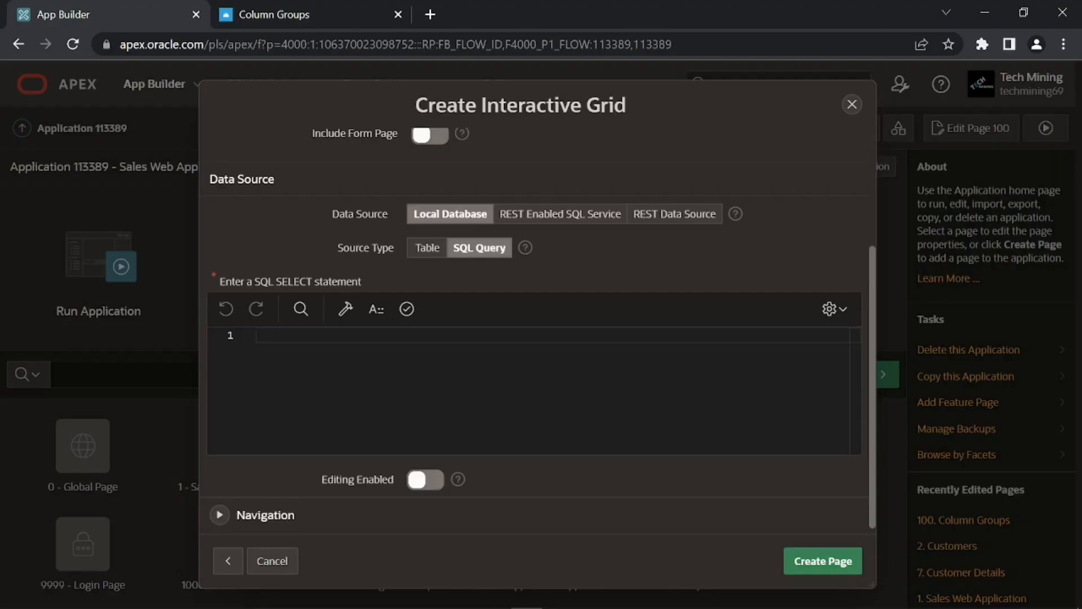
pyautogui.hotkey('ctrl', 'v')
pyautogui.click(407, 310)
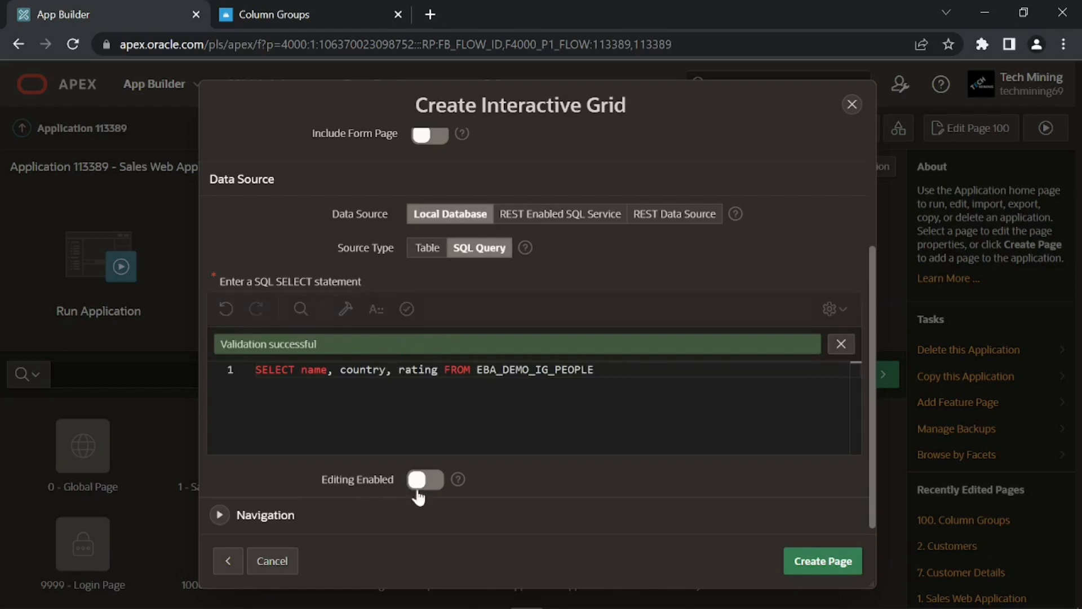
# - Set the Breadcrumb Parent Entry to No parent entry in the navigation settings and create the page
pyautogui.click(317, 503)
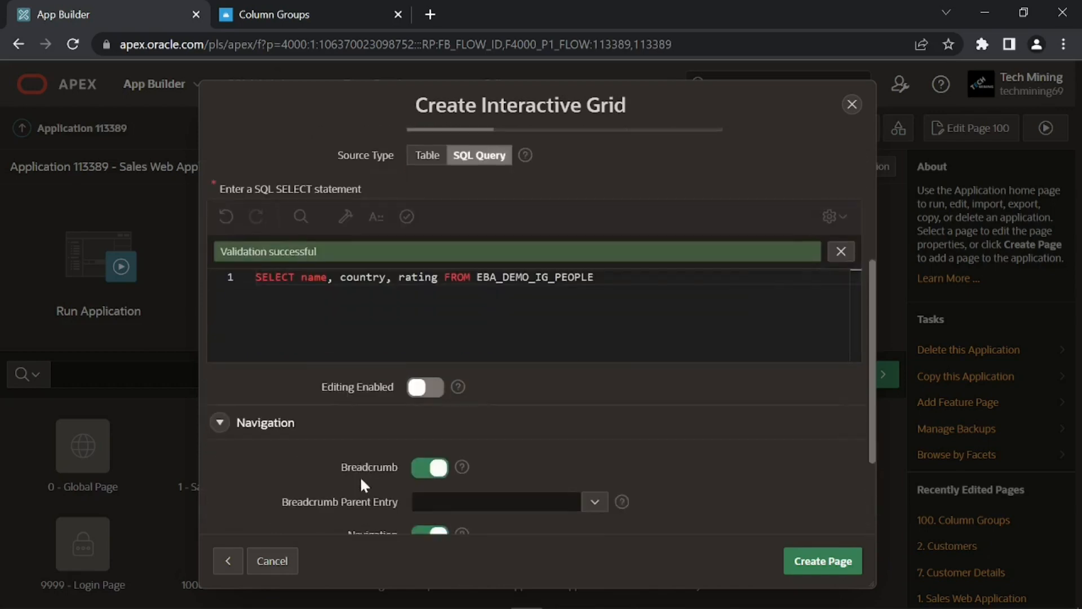
pyautogui.scroll(-2, 364, 429)
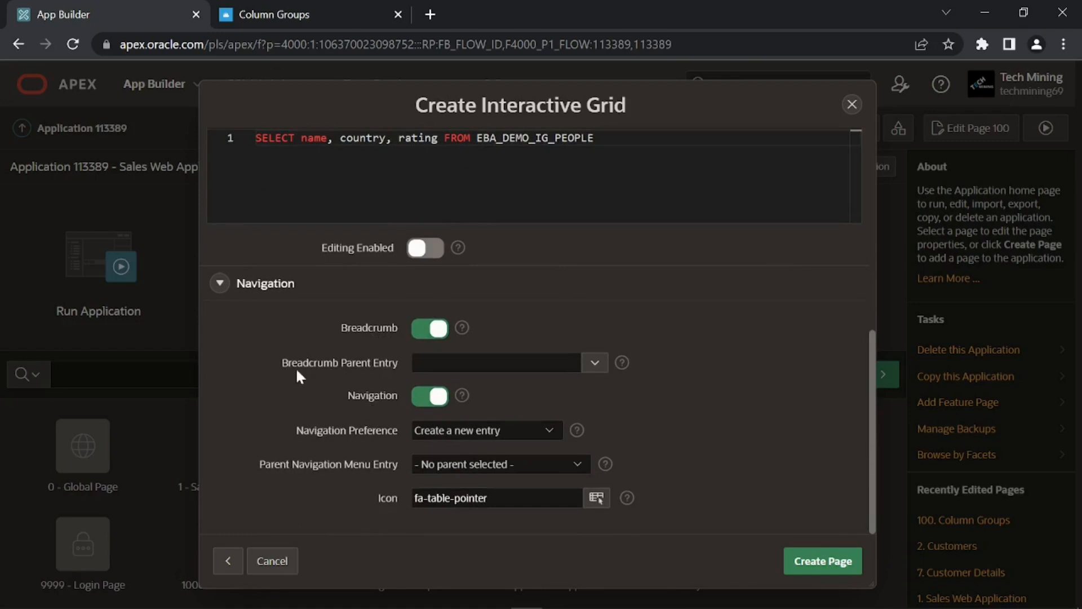
pyautogui.click(496, 362)
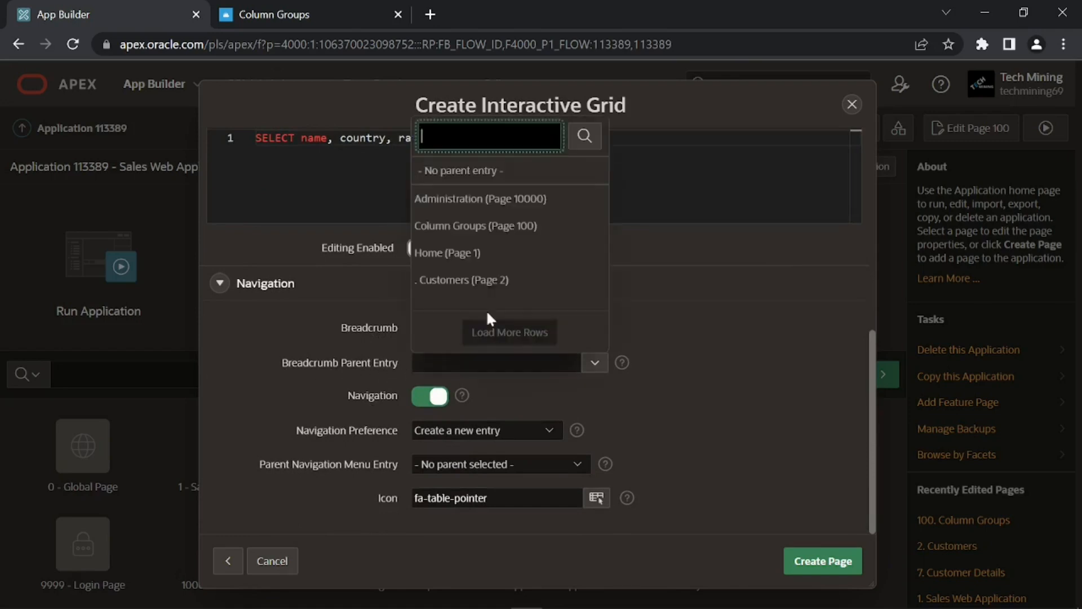
pyautogui.click(481, 173)
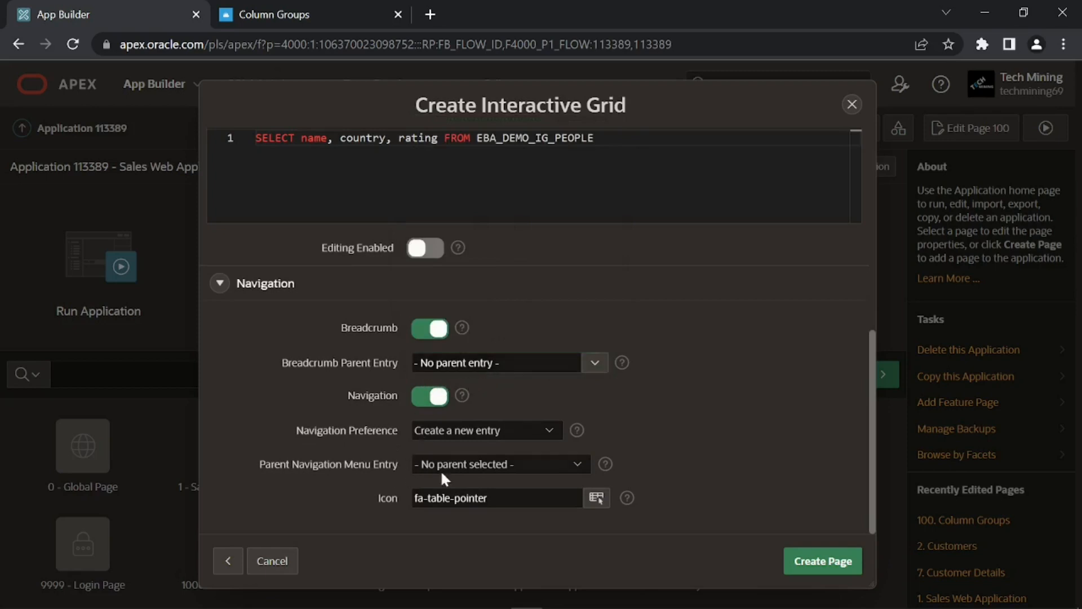
pyautogui.click(818, 559)
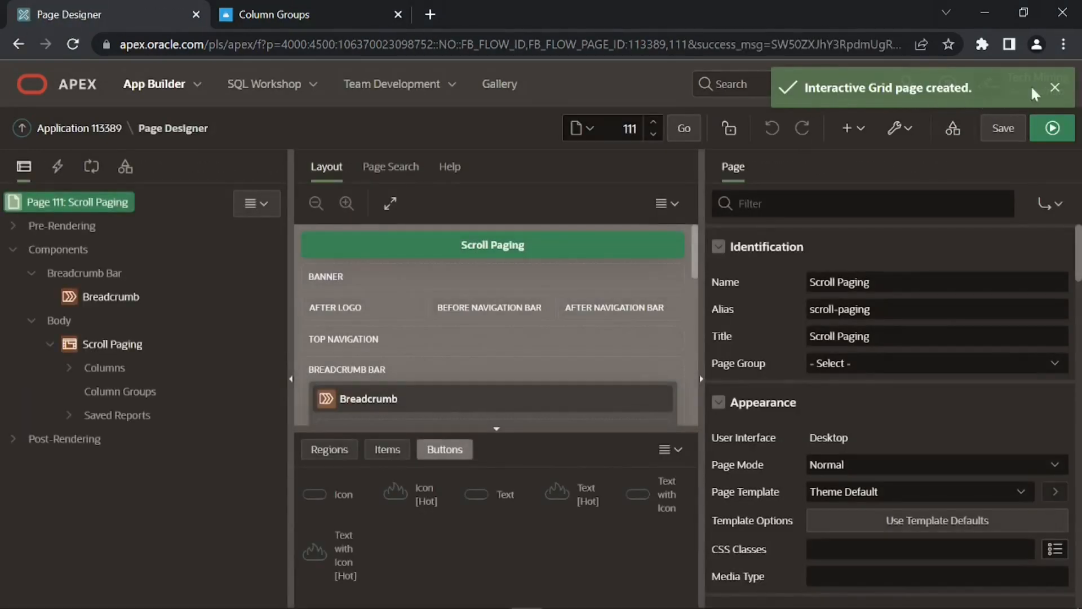
pyautogui.click(1054, 89)
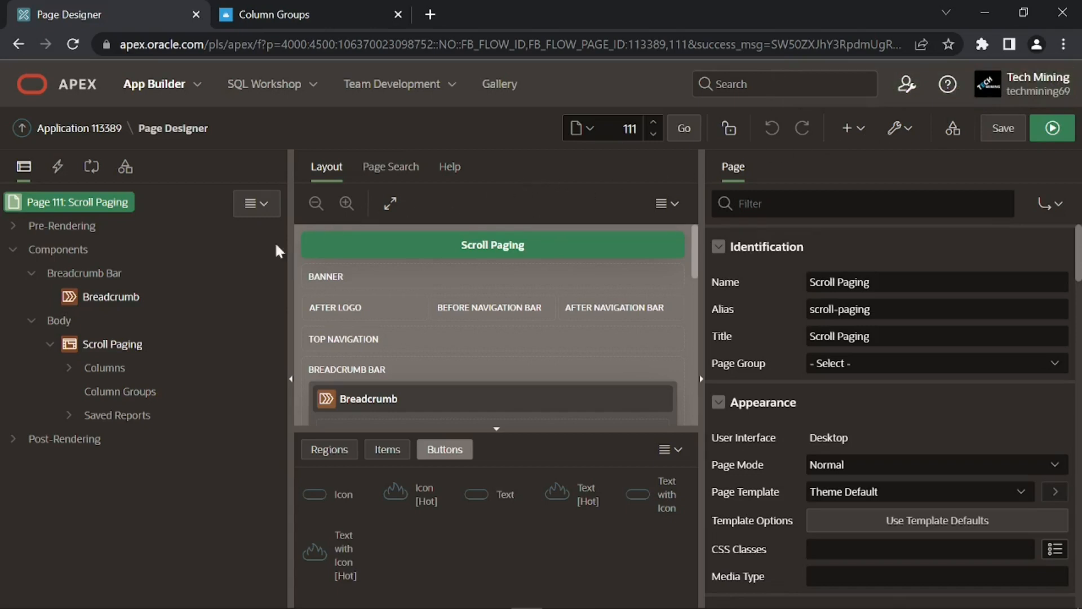
# - Examine the Scroll Paging region's attributes down to its pagination settings
pyautogui.click(97, 347)
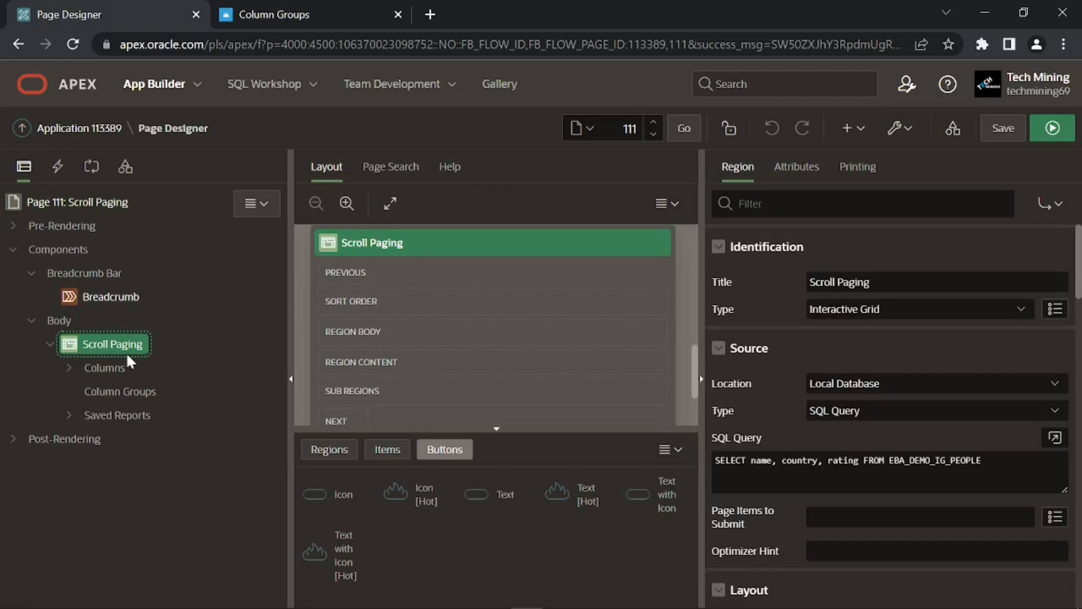
pyautogui.click(794, 169)
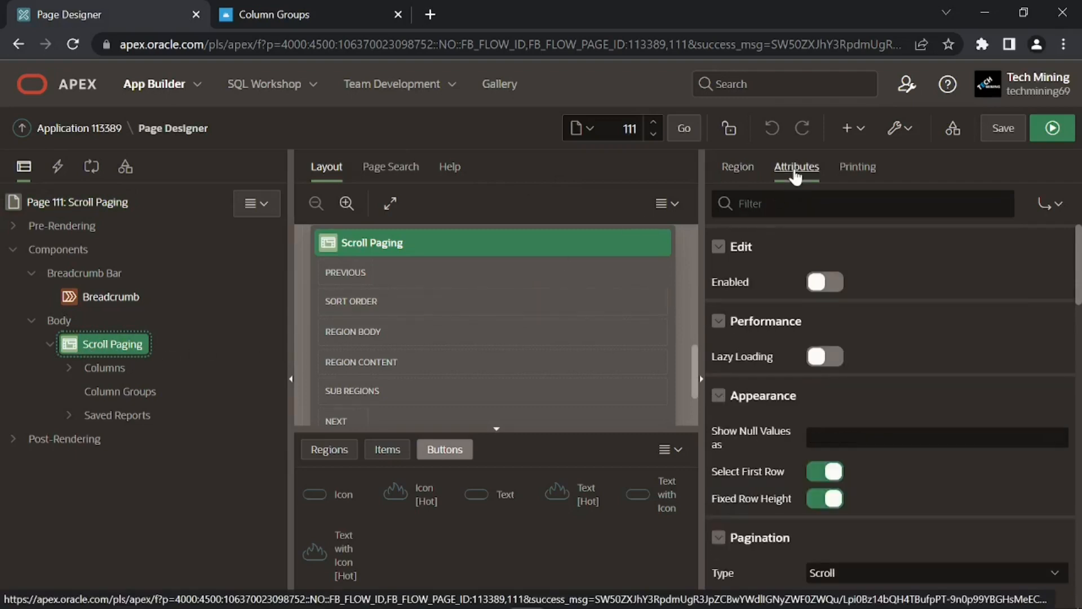
pyautogui.scroll(-2, 773, 273)
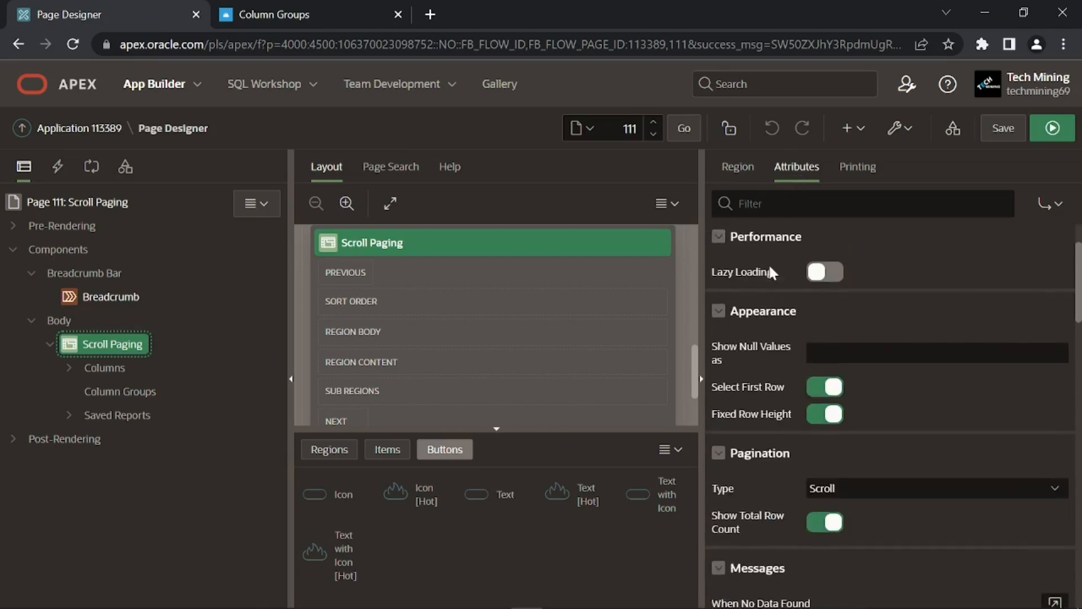
pyautogui.scroll(-2, 772, 273)
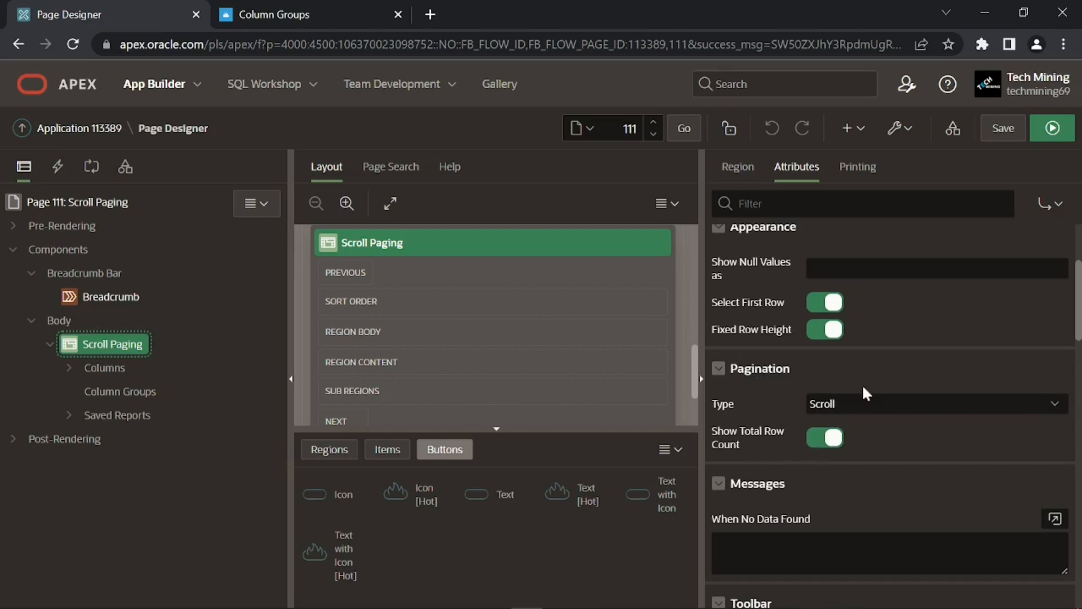
# - Run the page, scroll through the Scroll Paging grid to its last row, and return to the top
pyautogui.click(1053, 141)
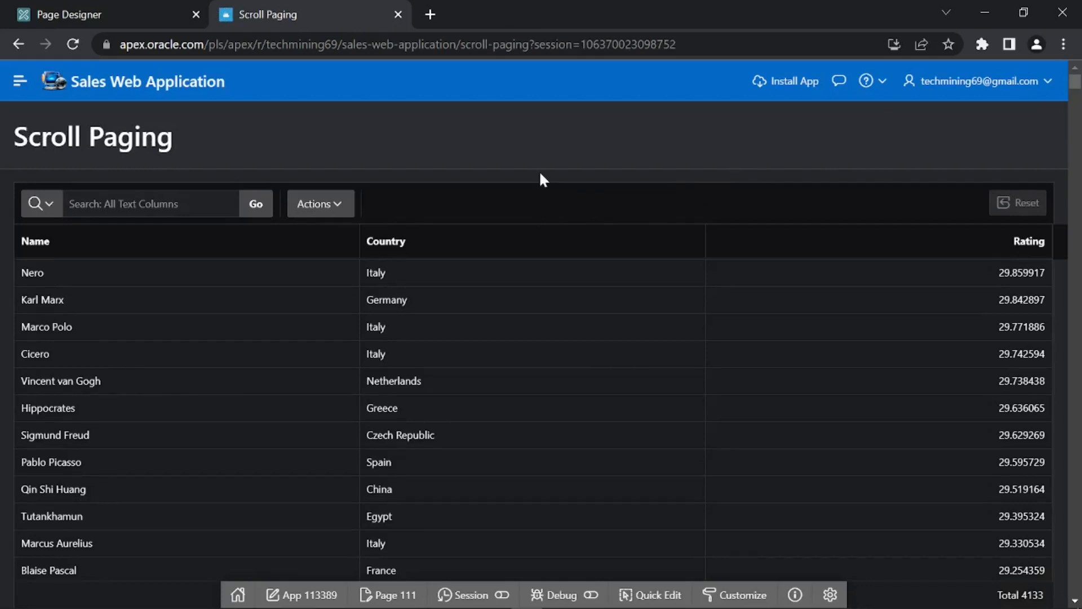
pyautogui.scroll(-10, 539, 192)
pyautogui.scroll(-10, 570, 310)
pyautogui.scroll(-5, 574, 321)
pyautogui.scroll(-10, 571, 312)
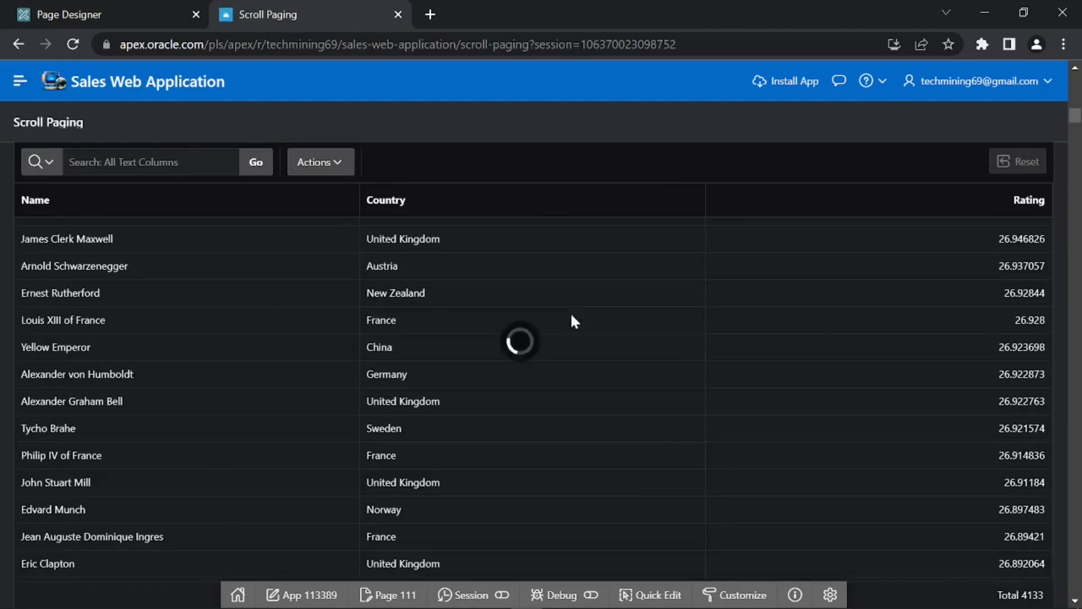
pyautogui.scroll(-15, 571, 315)
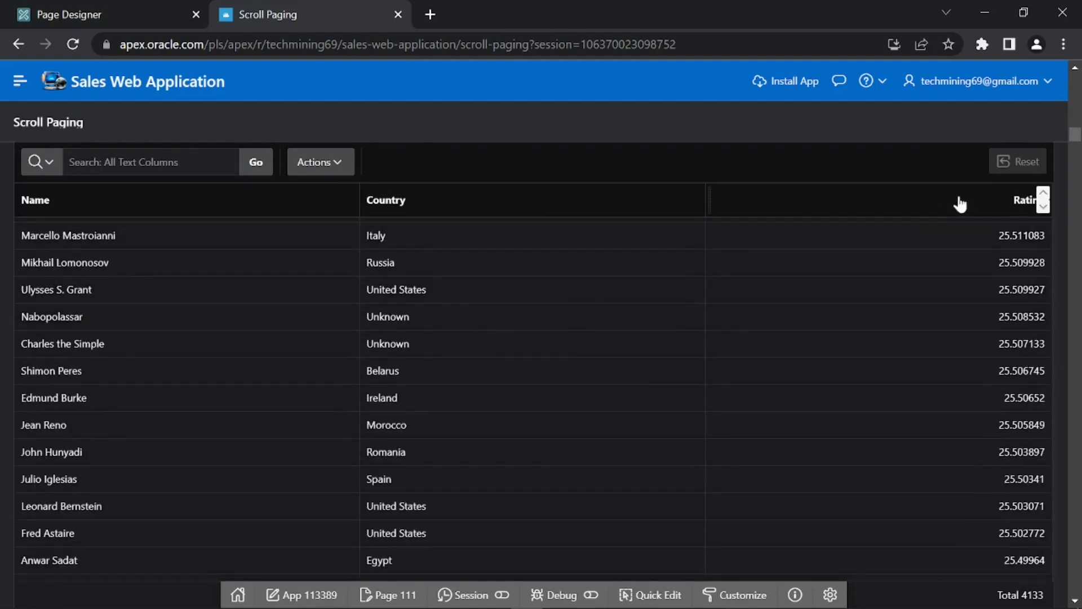
pyautogui.moveTo(1074, 133); pyautogui.dragTo(1076, 590)
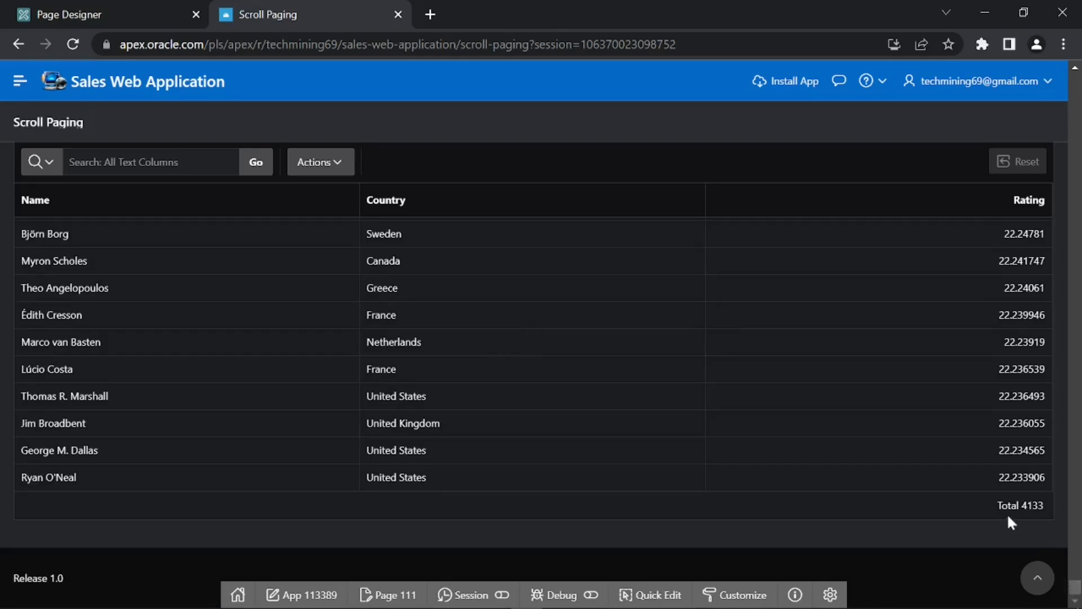
pyautogui.click(1037, 581)
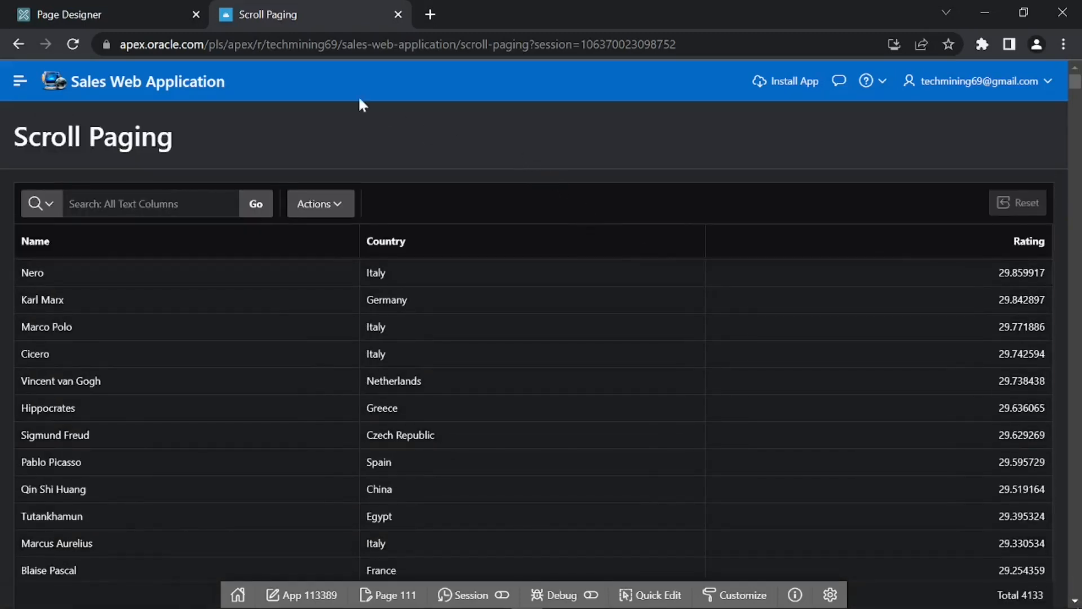
# - Upload the script file master_detail_detail.sql from the part 5 folder to SQL Scripts in SQL Workshop
pyautogui.click(62, 14)
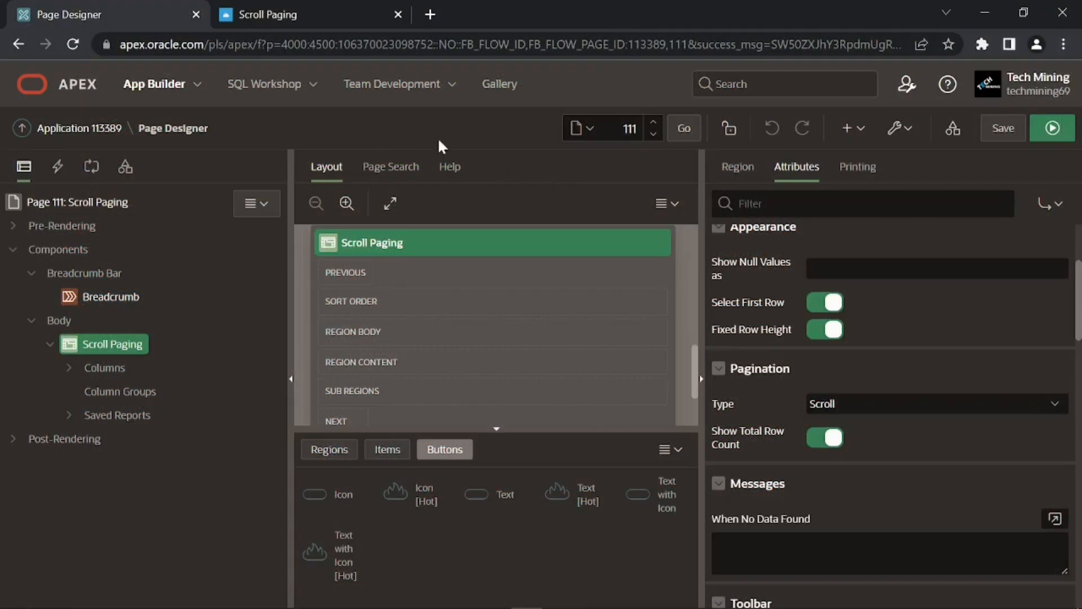
pyautogui.click(314, 87)
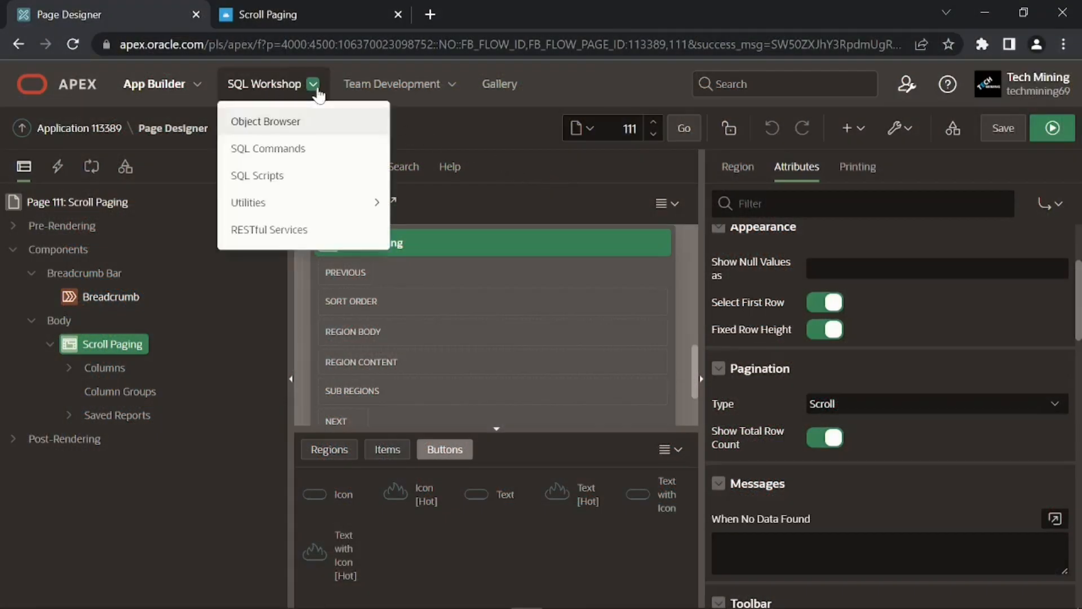
pyautogui.click(287, 178)
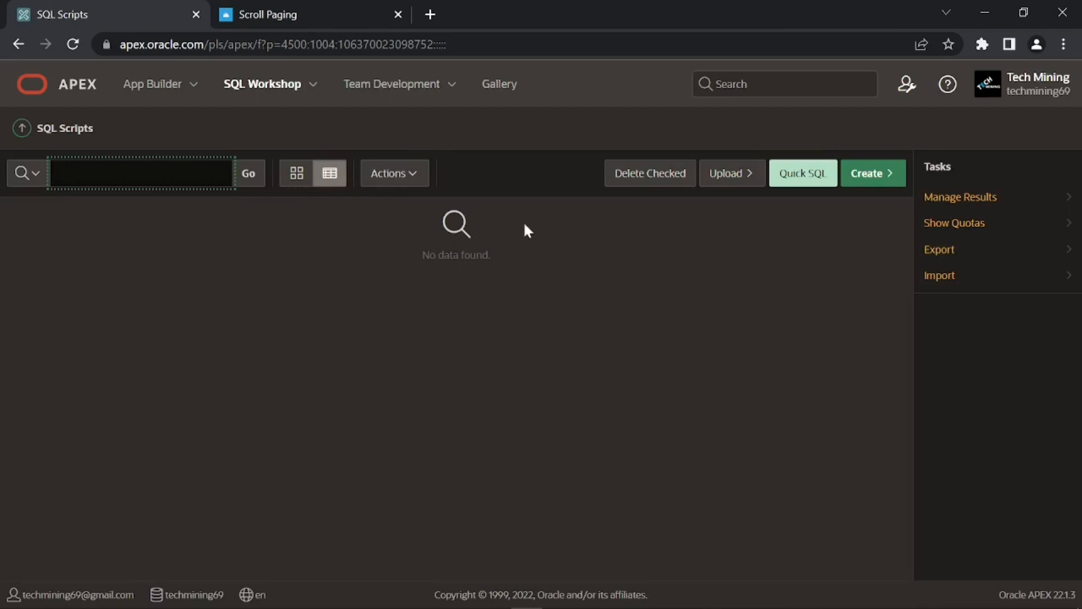
pyautogui.click(729, 176)
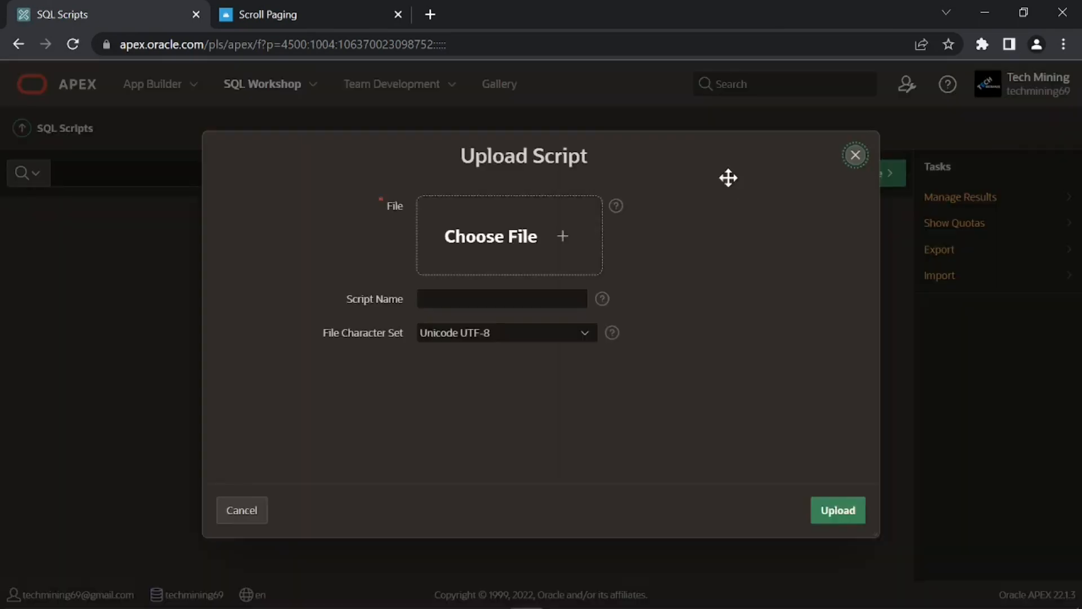
pyautogui.click(498, 250)
pyautogui.doubleClick(674, 292)
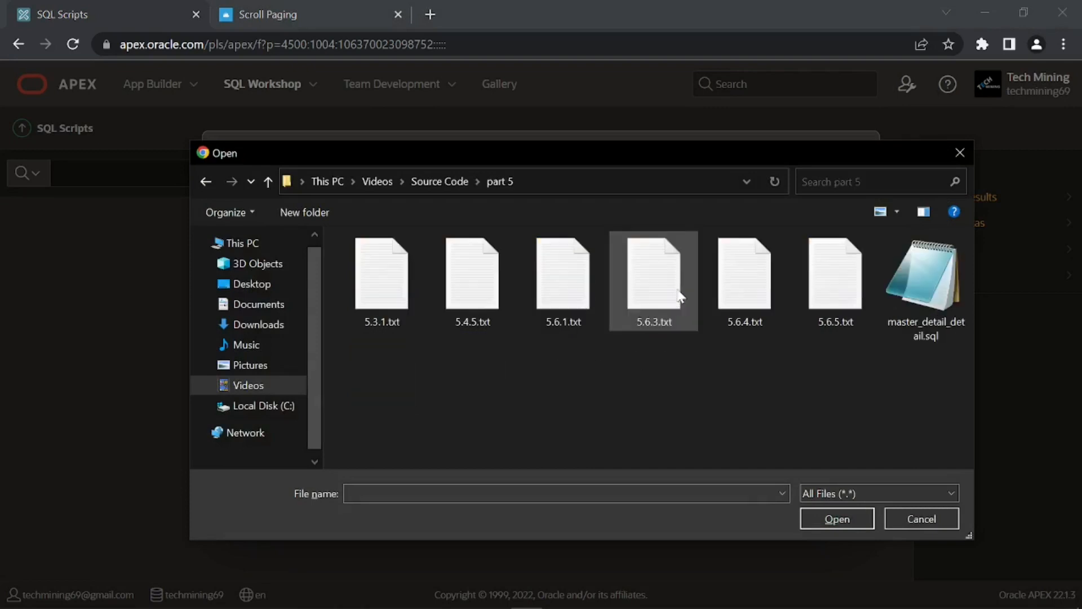
pyautogui.click(924, 305)
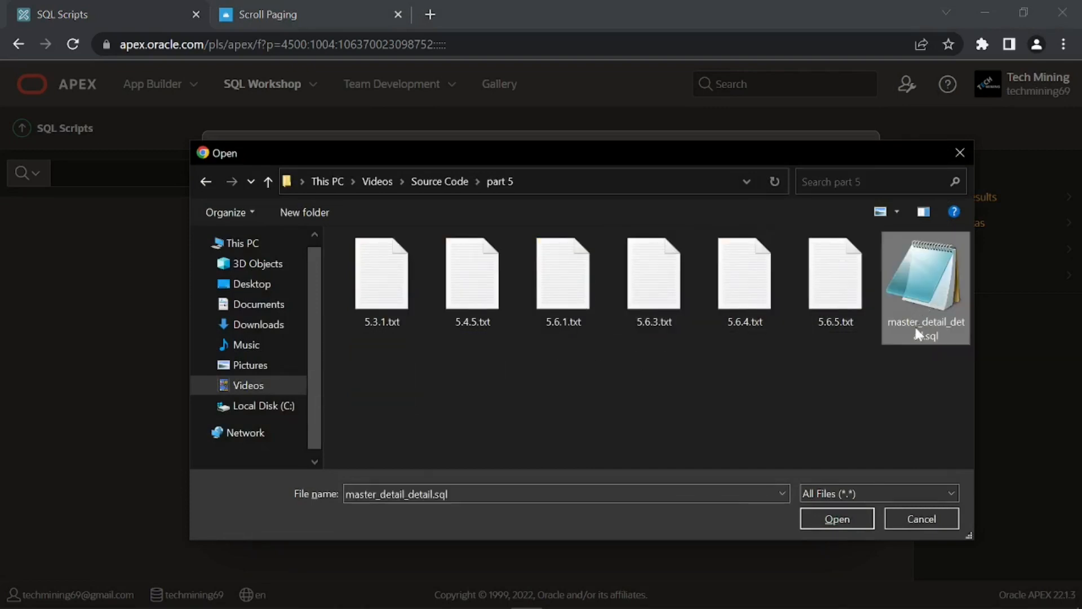
pyautogui.click(841, 518)
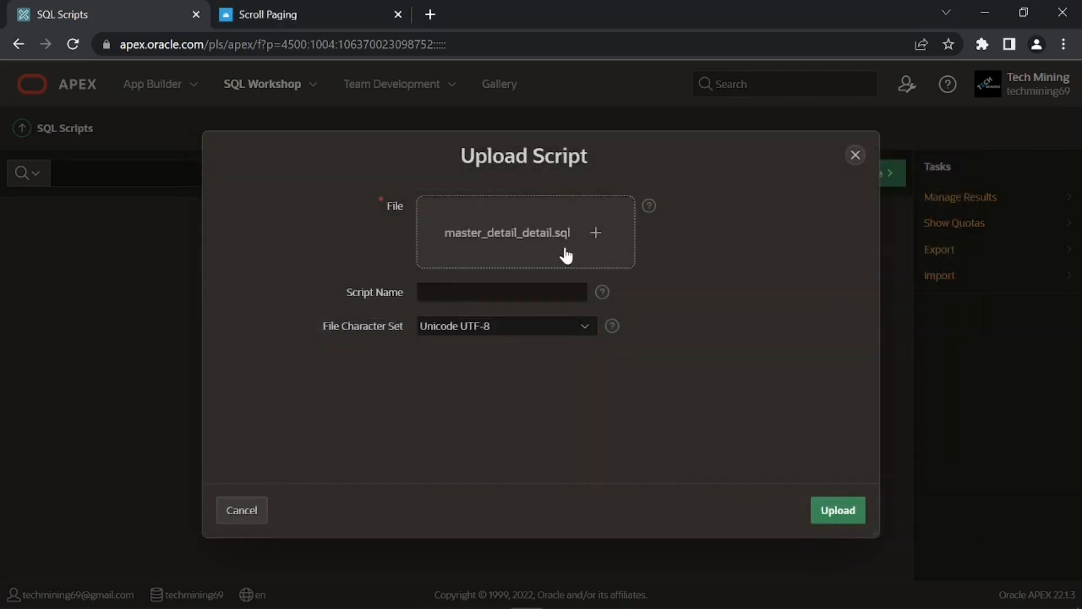
pyautogui.click(837, 522)
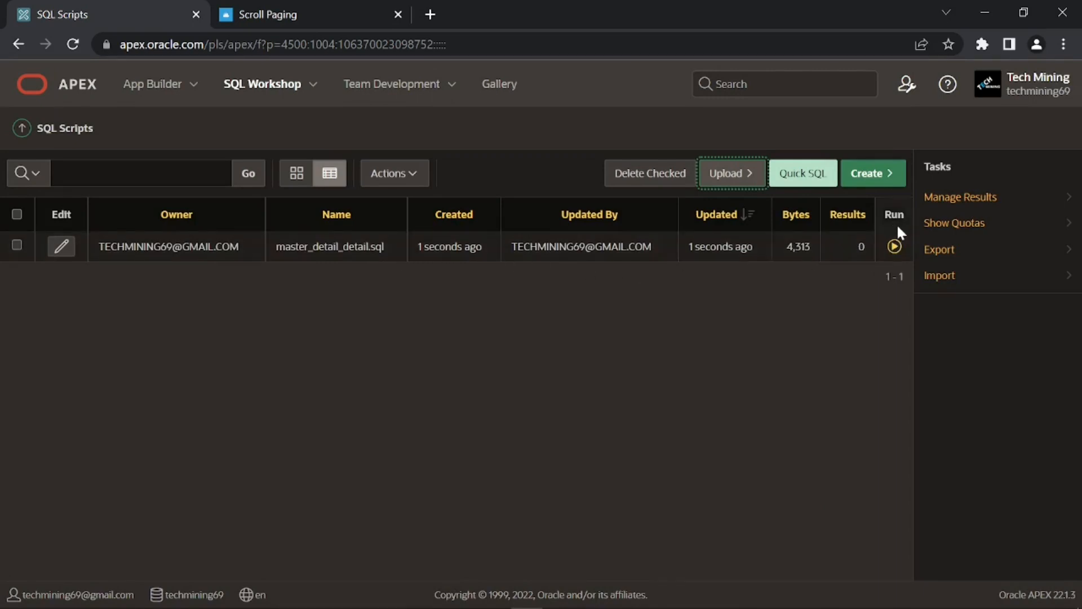
# - Run the master_detail_detail.sql script and review its execution results down to the statement summary
pyautogui.click(895, 248)
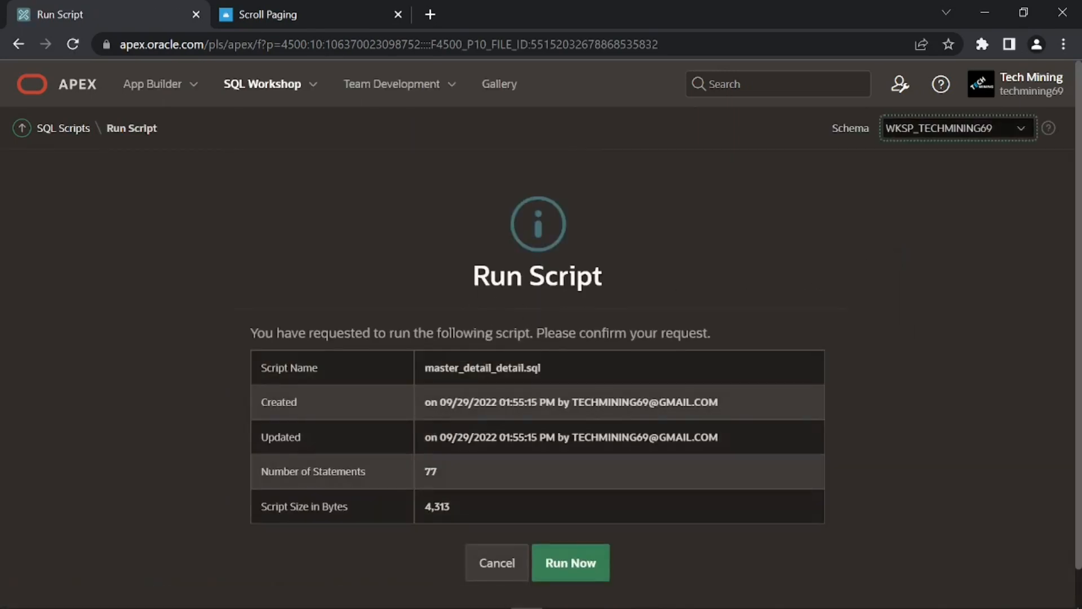
pyautogui.scroll(-1, 564, 383)
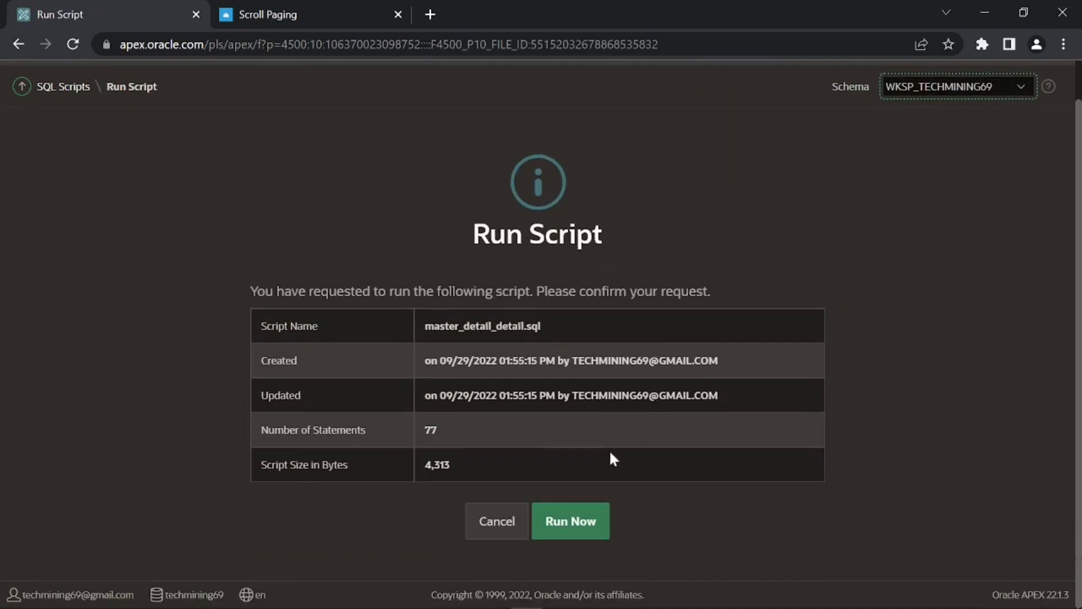
pyautogui.click(578, 522)
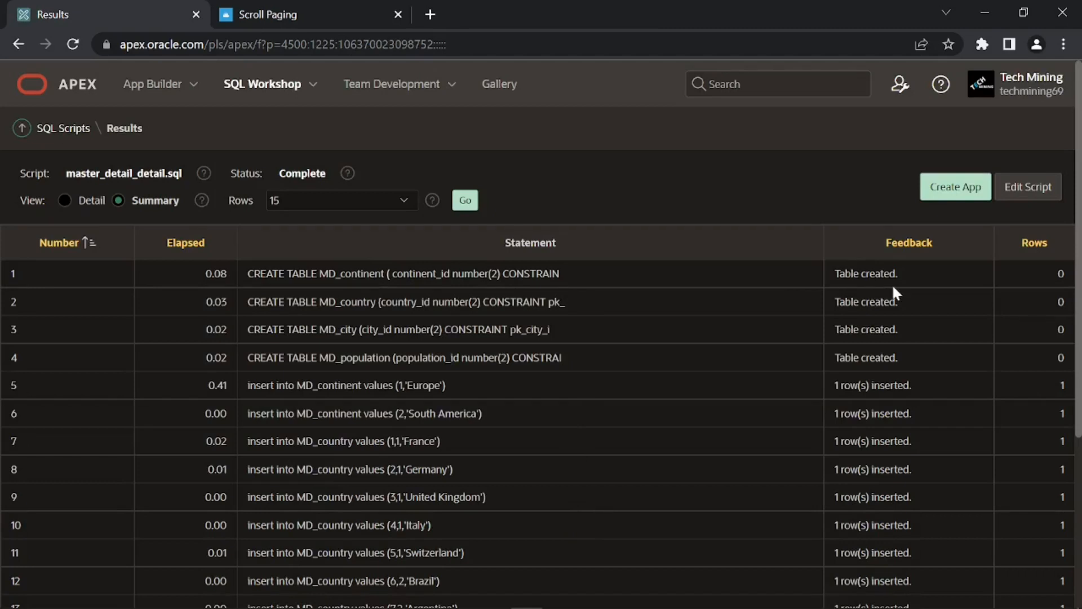
pyautogui.scroll(-4, 803, 326)
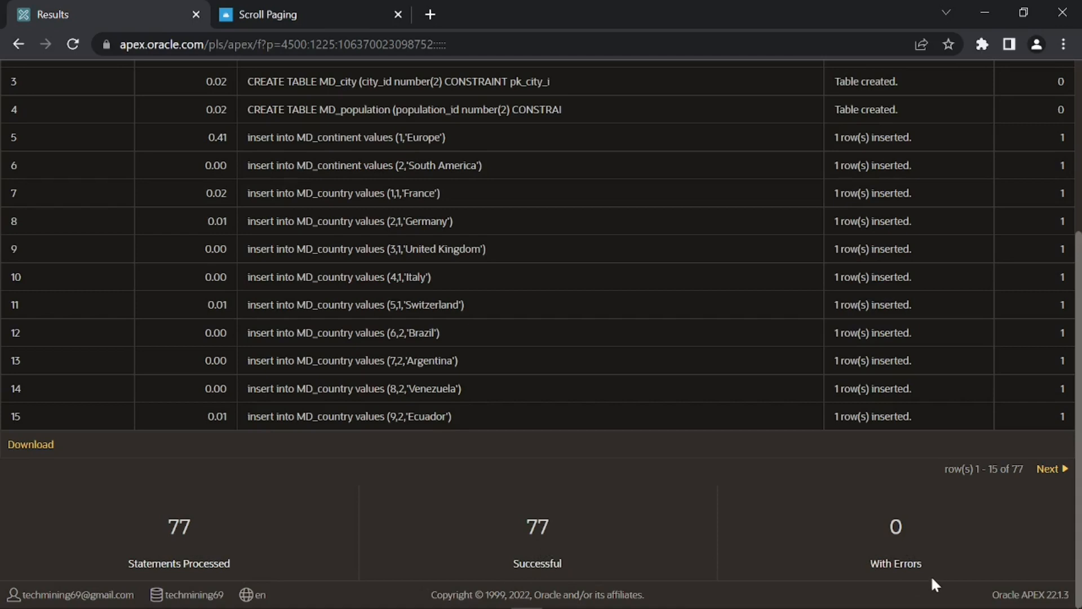
pyautogui.scroll(4, 931, 575)
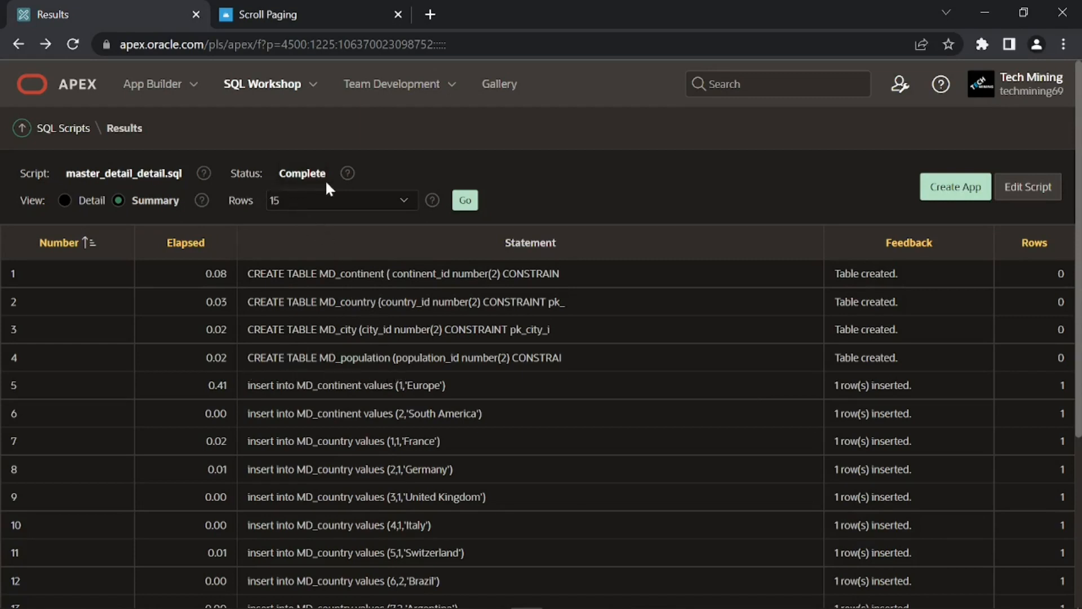
# - Examine the MD_CITY, MD_CONTINENT, MD_COUNTRY and MD_POPULATION tables in the Object Browser, including the rows of MD_POPULATION
pyautogui.click(314, 86)
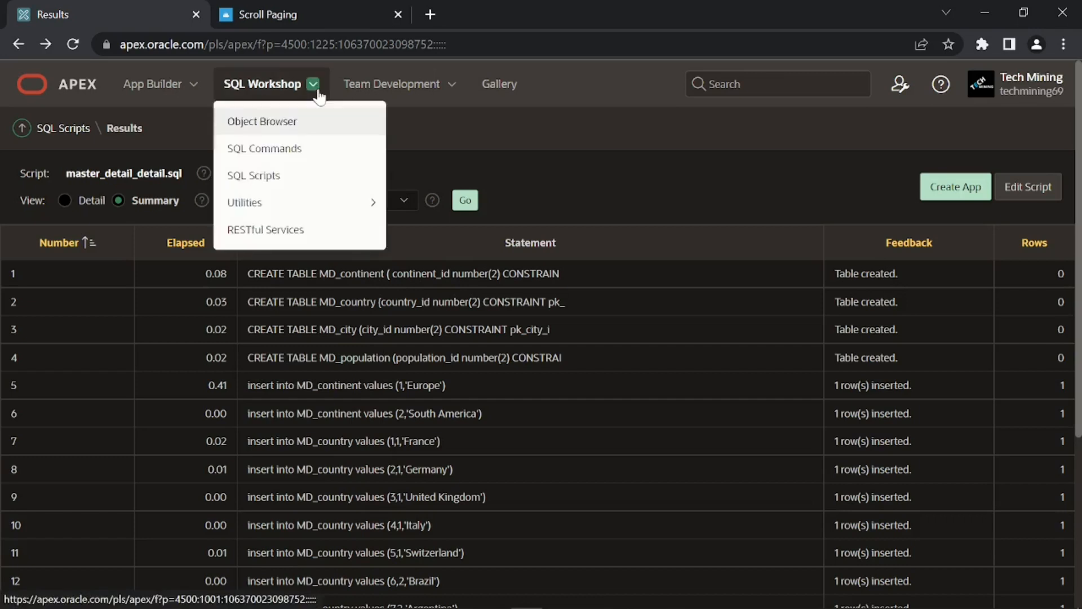
pyautogui.click(264, 128)
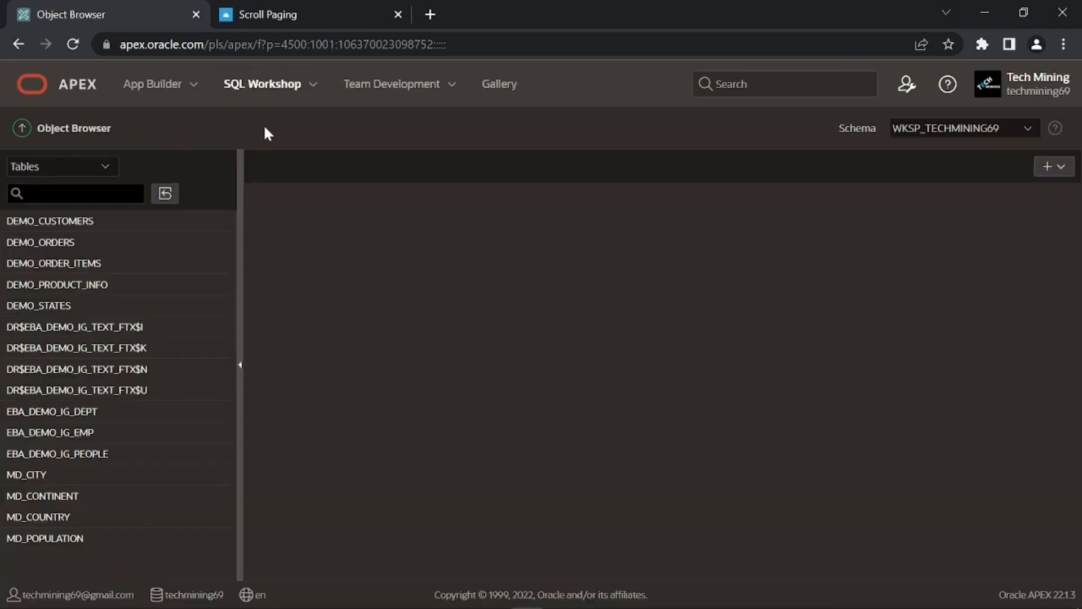
pyautogui.click(37, 480)
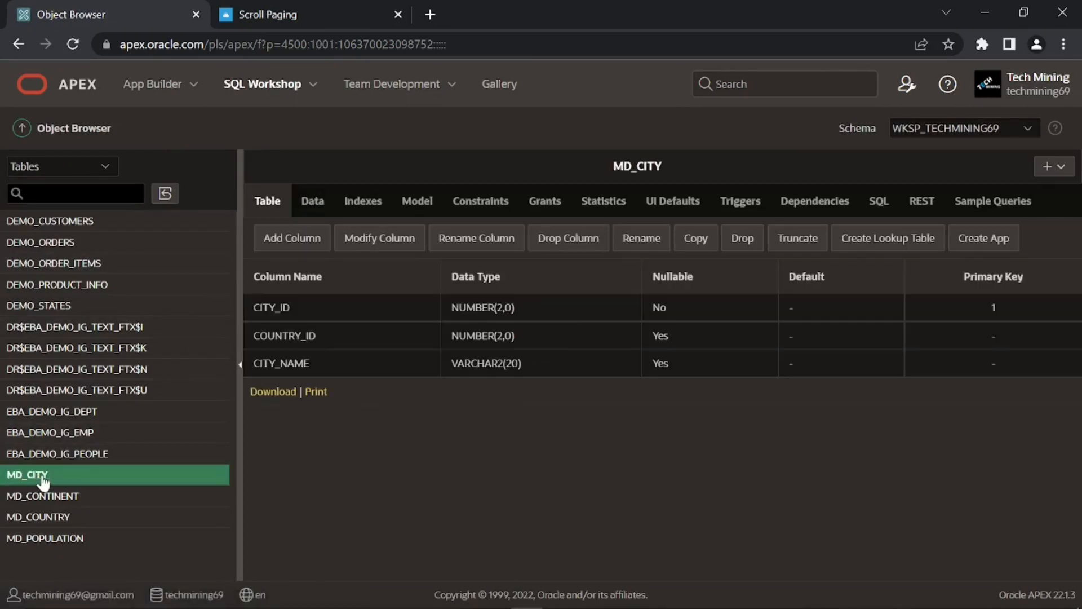
pyautogui.click(59, 499)
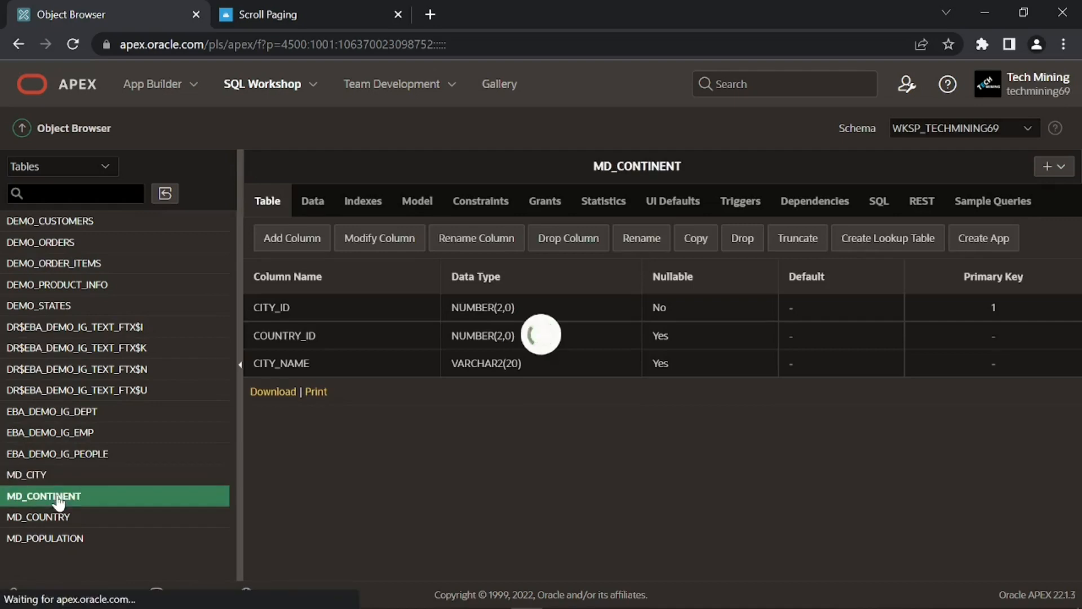
pyautogui.click(64, 521)
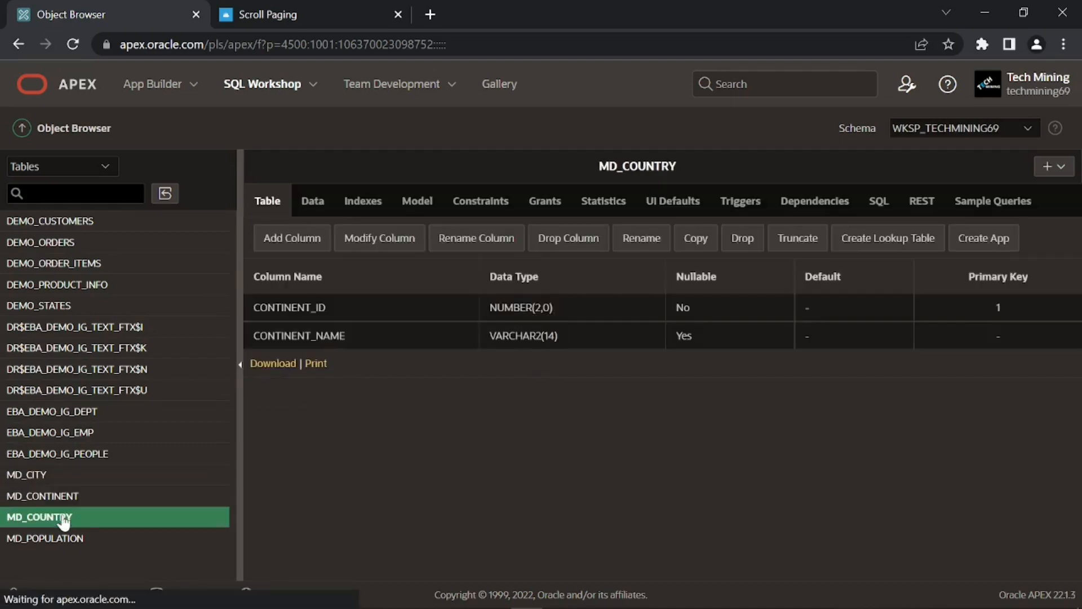
pyautogui.click(66, 540)
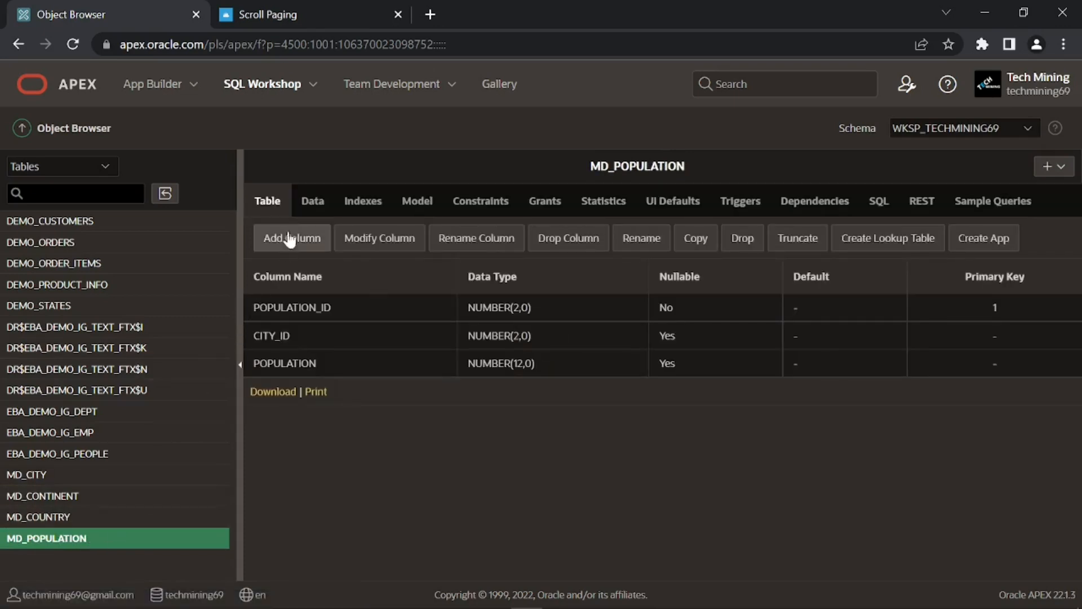
pyautogui.click(315, 208)
pyautogui.scroll(-5, 449, 354)
pyautogui.scroll(5, 449, 355)
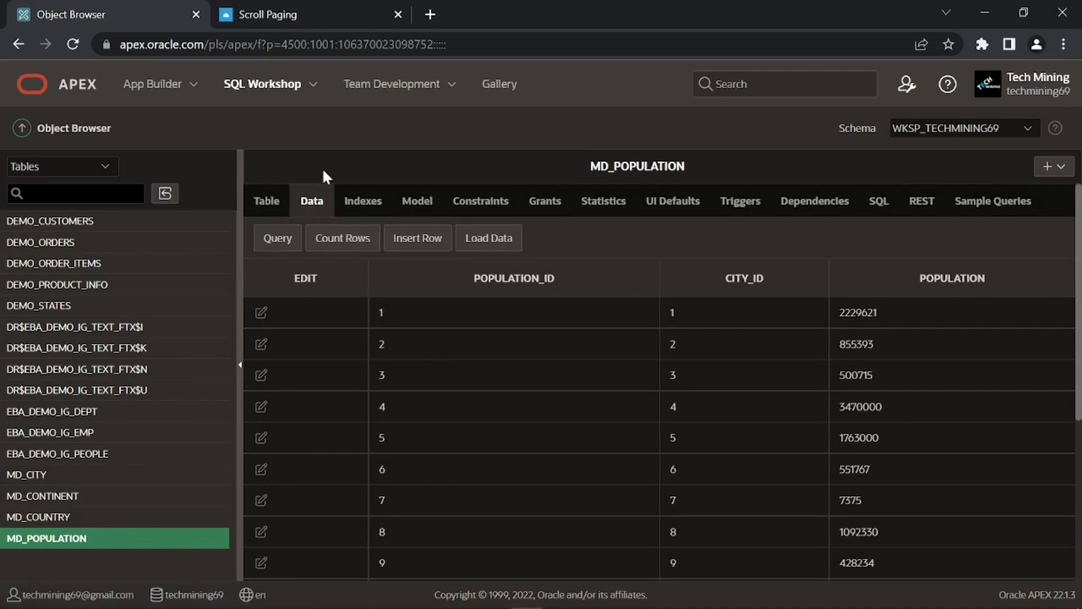
# - Start a new blank page in the Sales Web Application with page number 112 and the name Master Detail Detail
pyautogui.click(164, 97)
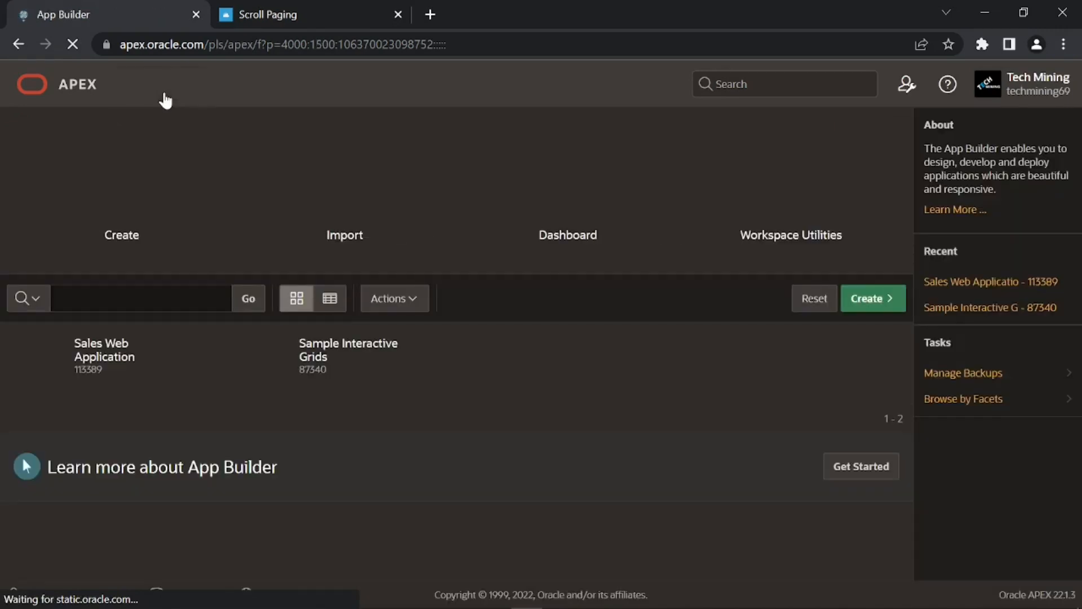
pyautogui.click(106, 370)
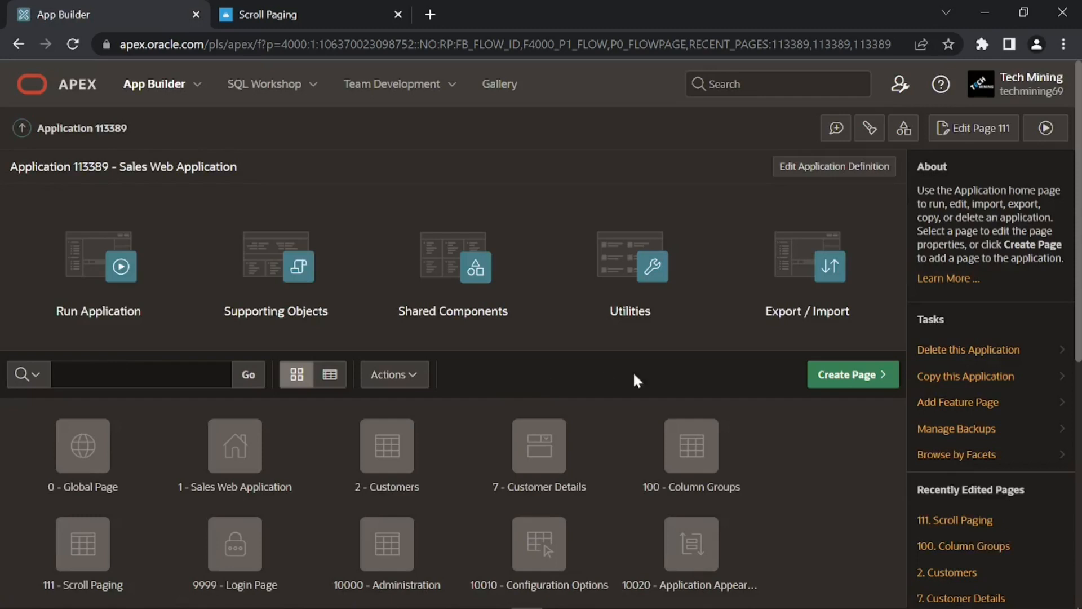
pyautogui.click(834, 378)
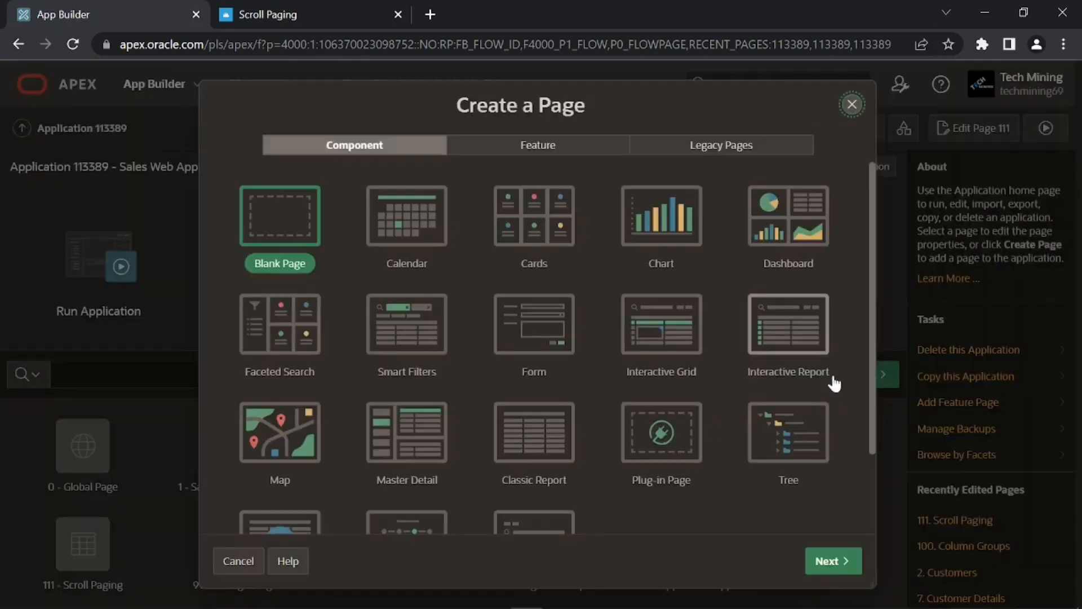
pyautogui.click(290, 234)
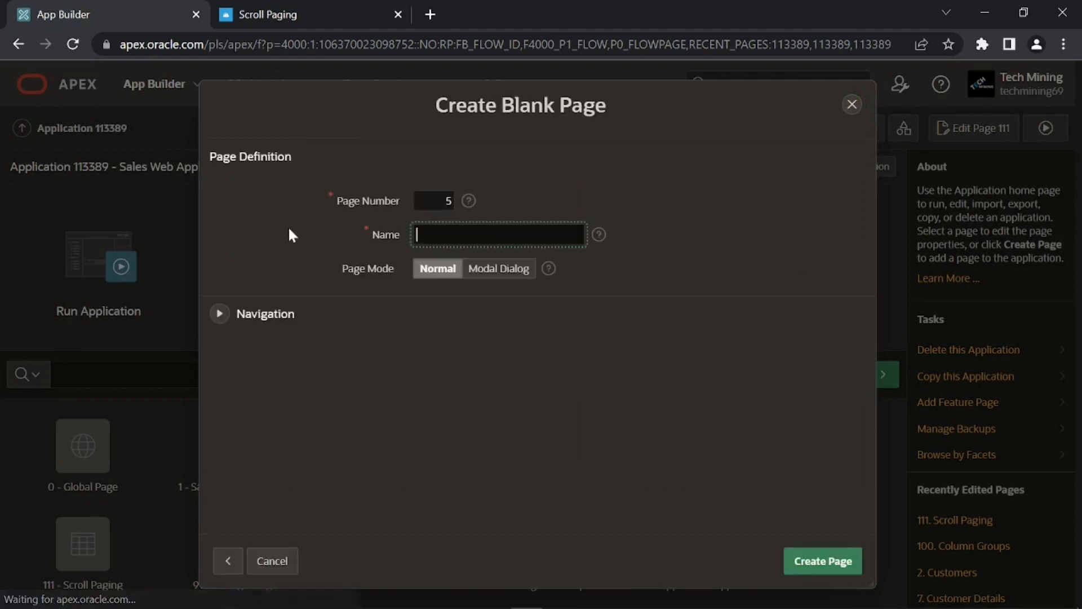
pyautogui.click(448, 201)
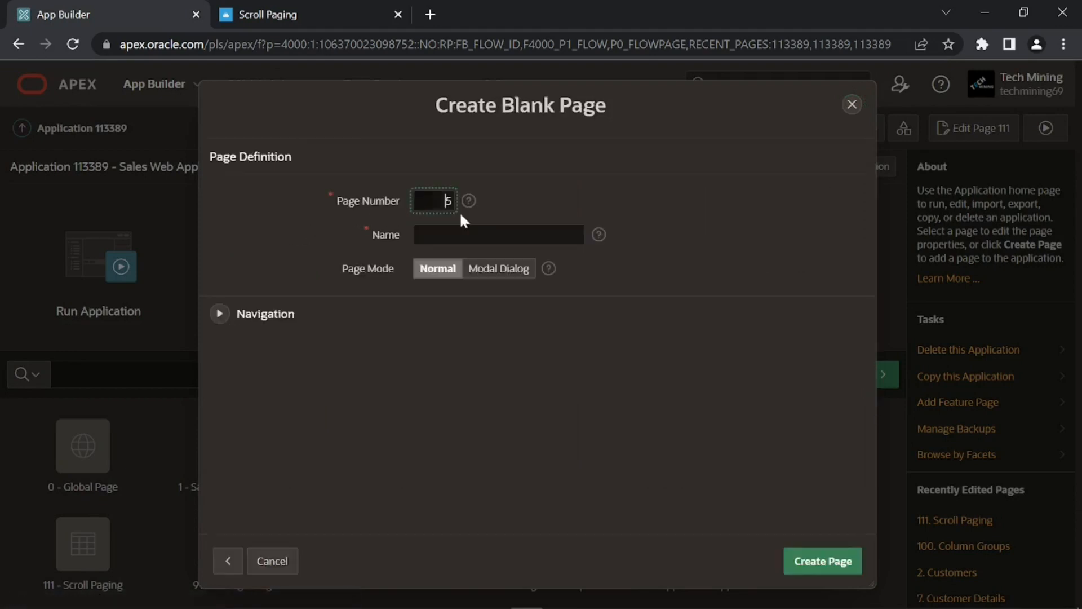
pyautogui.write('112')
pyautogui.click(416, 240)
pyautogui.write('Master Detail Detail')
pyautogui.press('Tab')
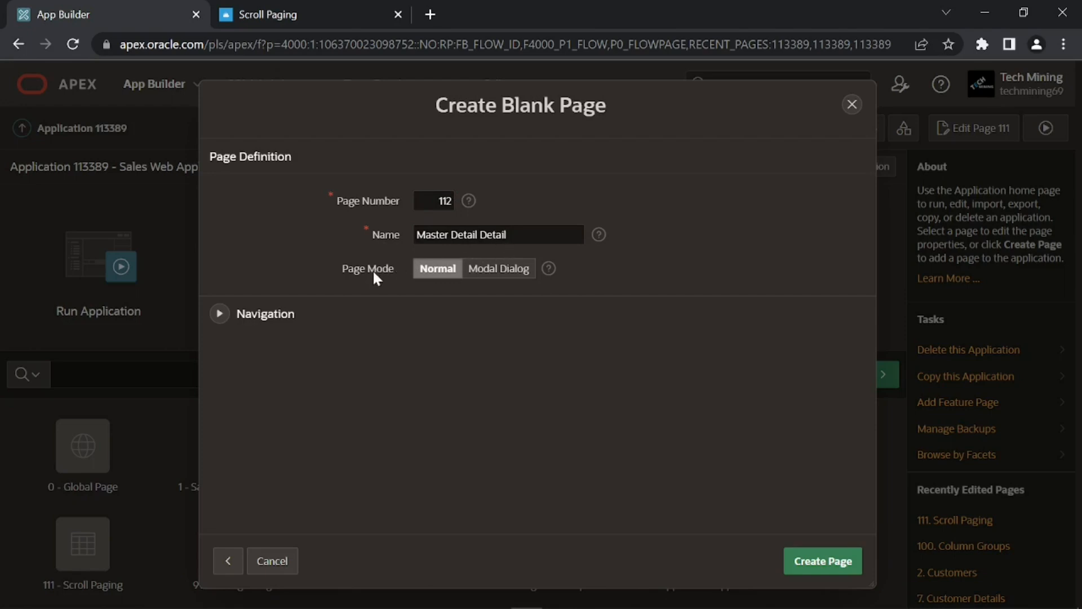
# - Set the Breadcrumb Parent Entry to No parent entry, turn off Navigation and create the page
pyautogui.click(261, 319)
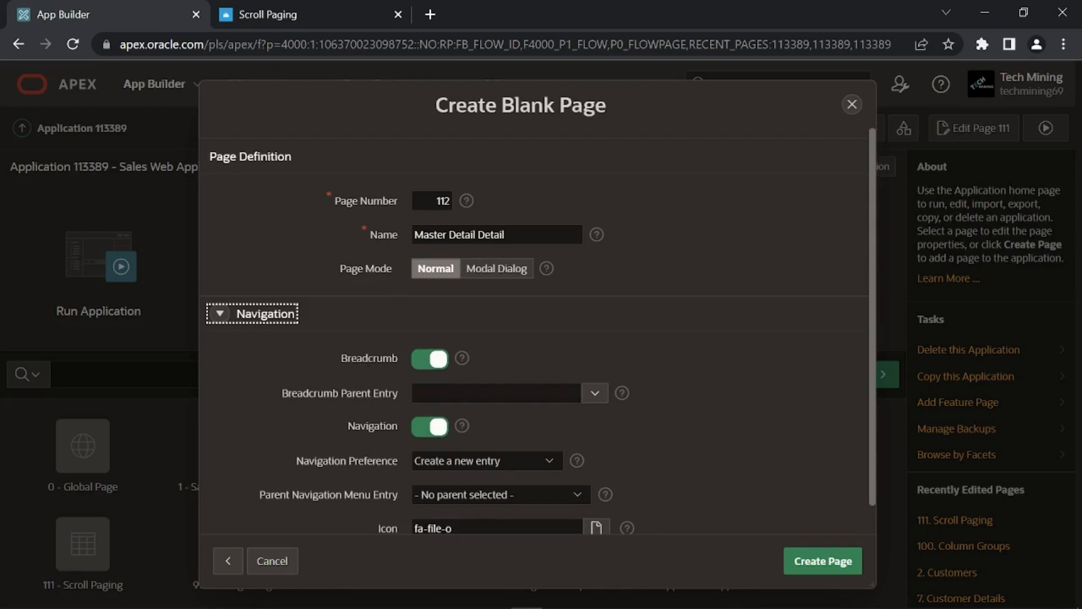
pyautogui.click(496, 393)
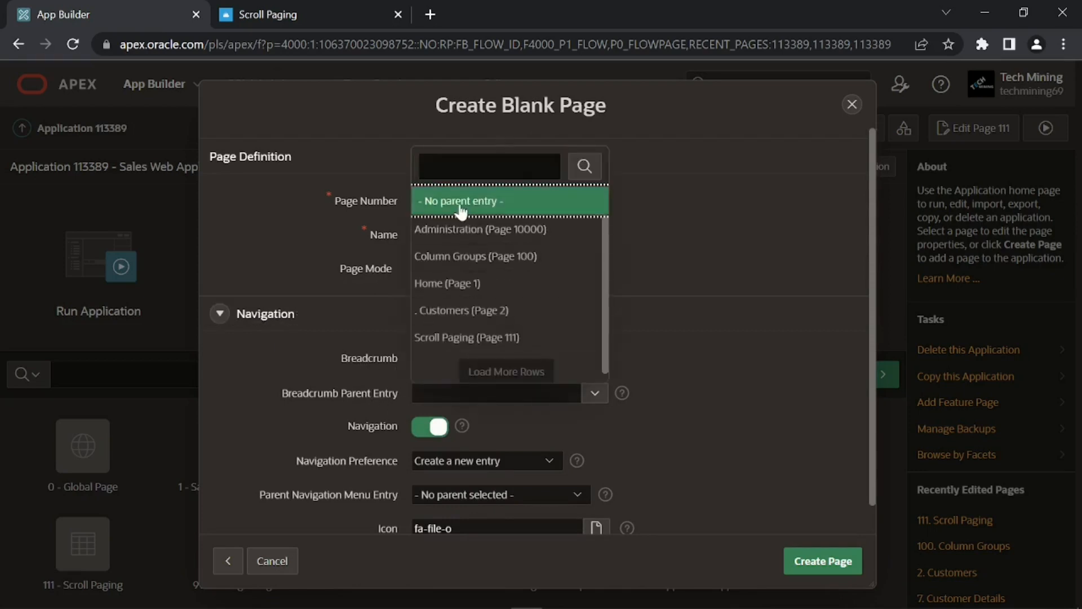
pyautogui.click(476, 201)
pyautogui.scroll(-1, 496, 415)
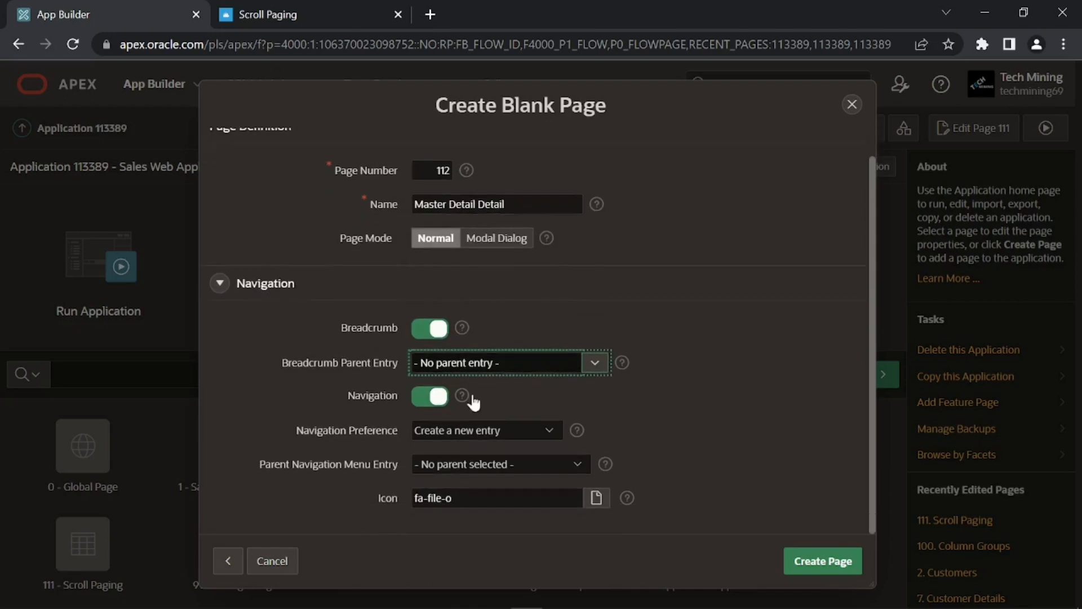
pyautogui.click(431, 399)
pyautogui.click(807, 559)
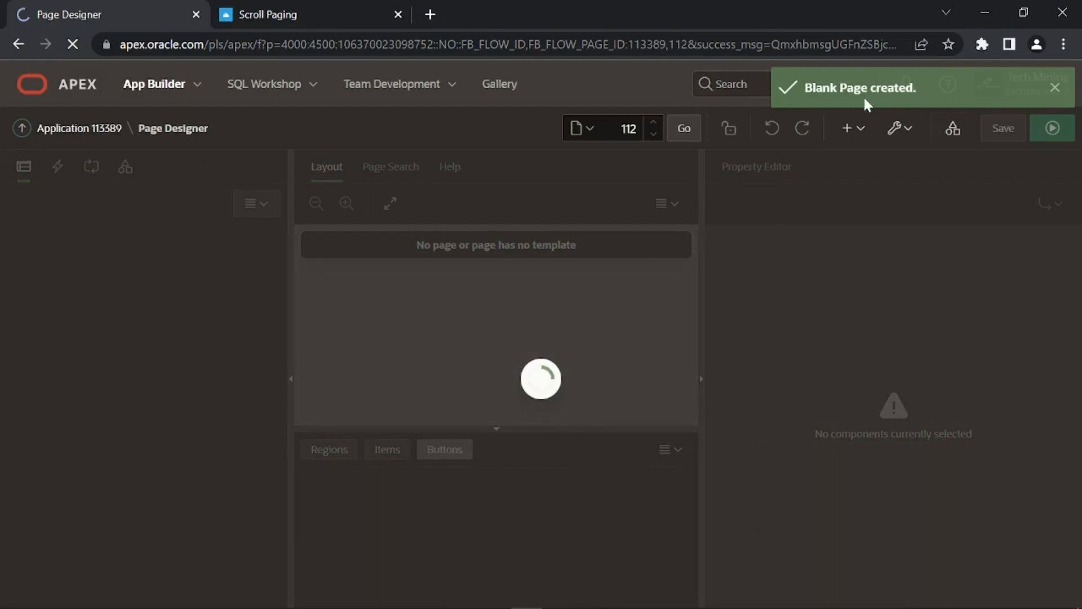
pyautogui.click(1055, 87)
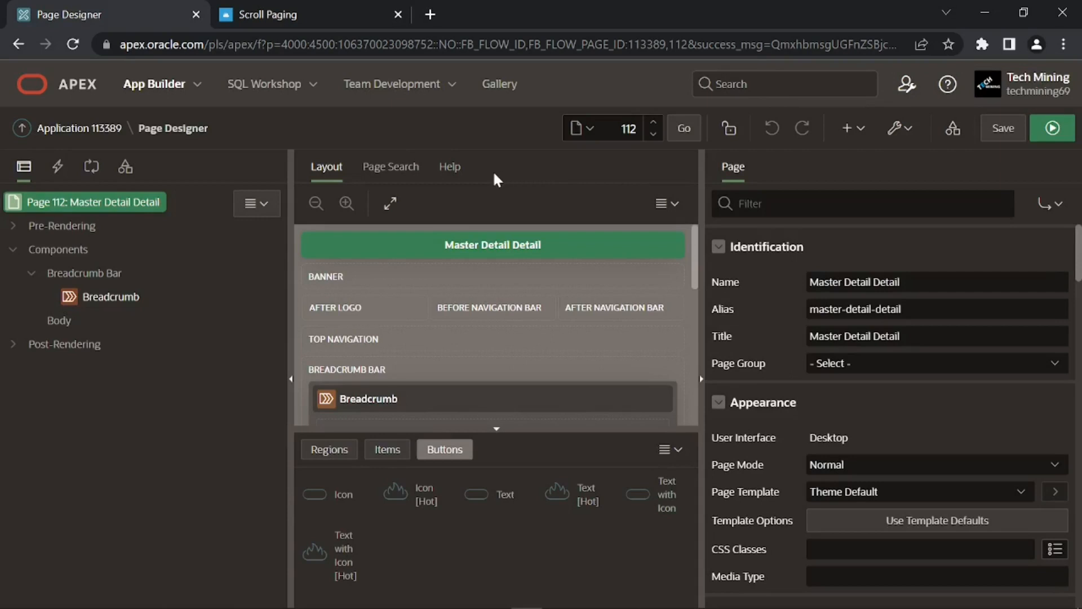
# - Create a region under the page's components, titled Continents and with the type Interactive Grid
pyautogui.rightClick(67, 250)
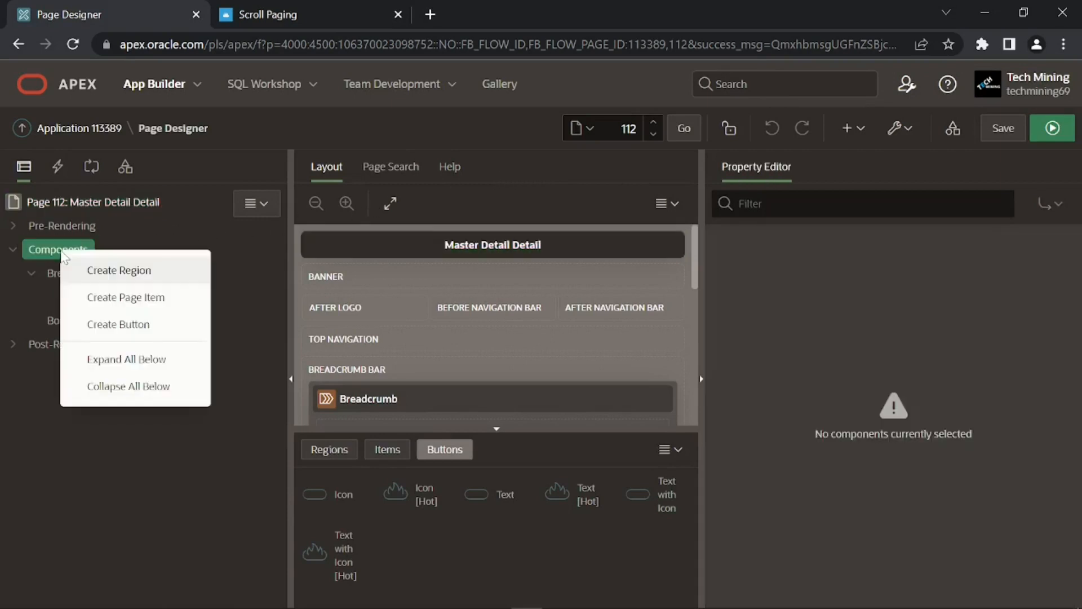
pyautogui.click(125, 274)
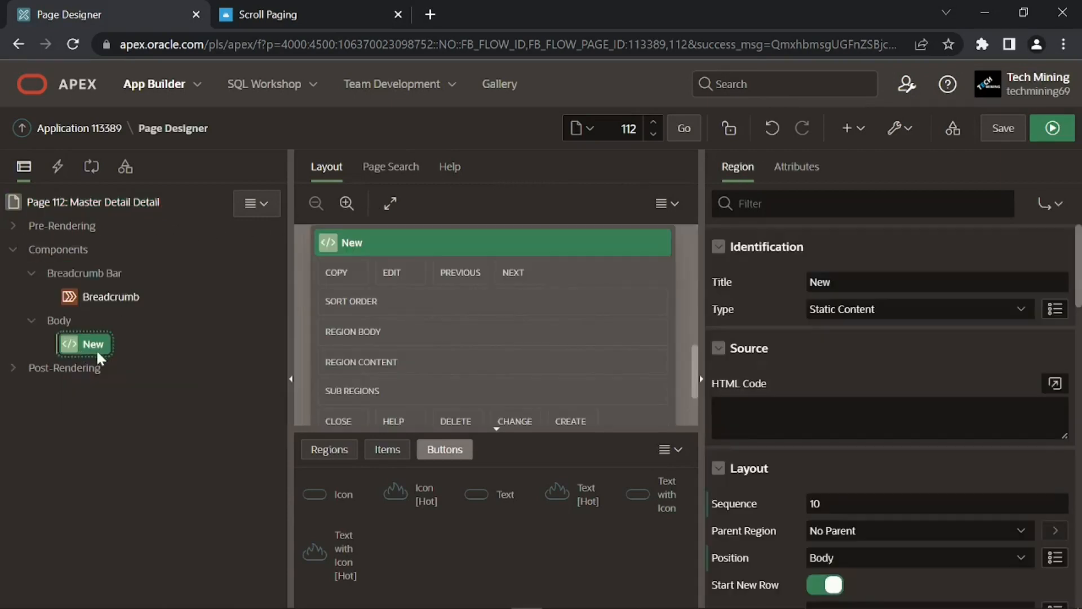
pyautogui.moveTo(835, 283); pyautogui.dragTo(823, 283)
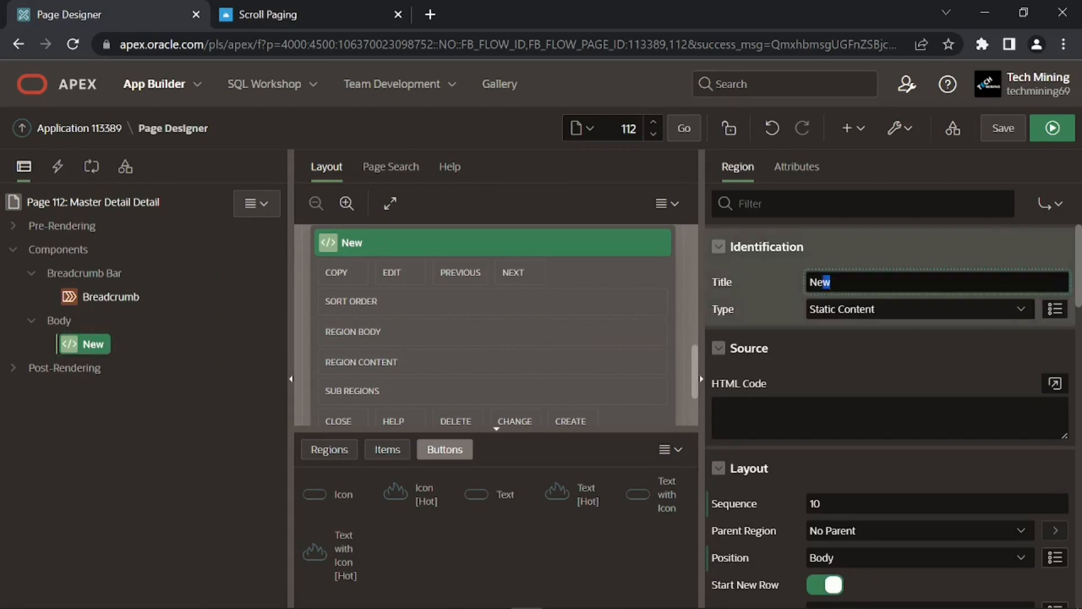
pyautogui.write('Continents')
pyautogui.click(790, 291)
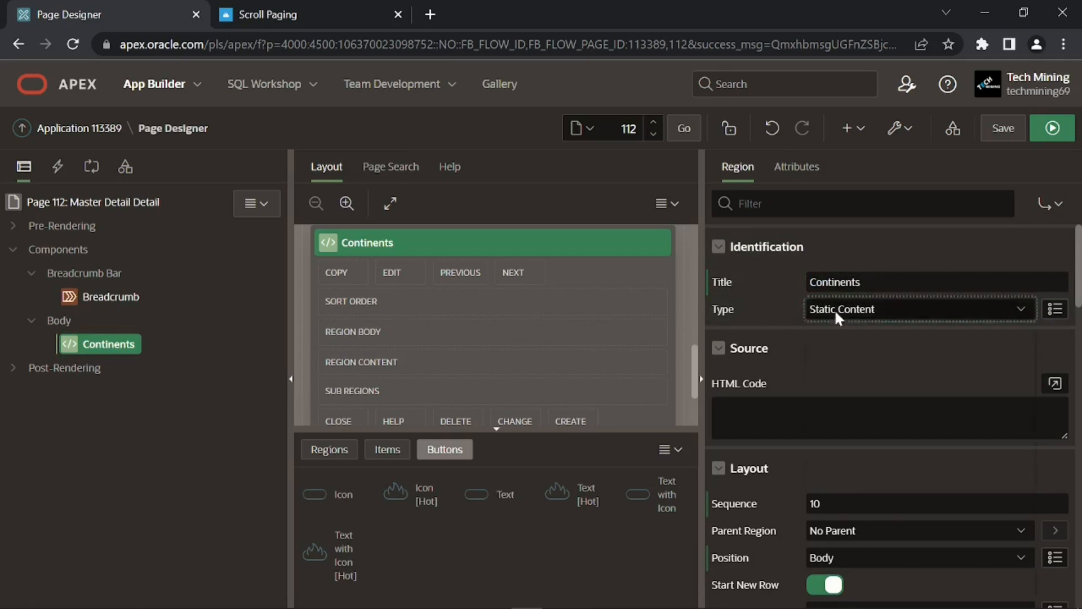
pyautogui.click(835, 309)
pyautogui.click(864, 452)
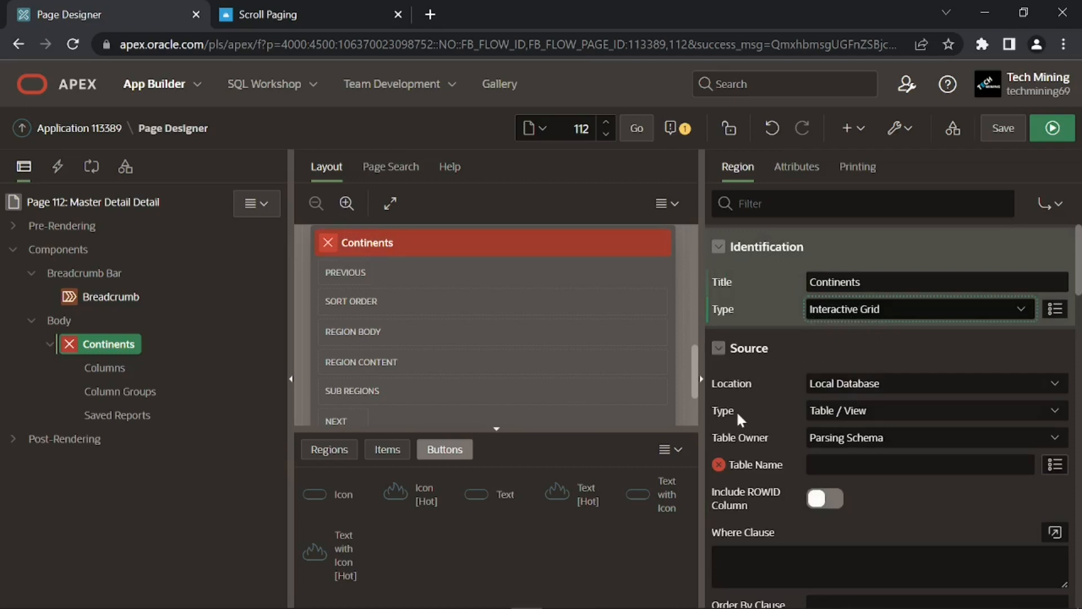
# - Set the Continents region's source type to SQL Query and enter and validate the query SELECT * FROM MD_continent
pyautogui.click(840, 410)
pyautogui.click(848, 443)
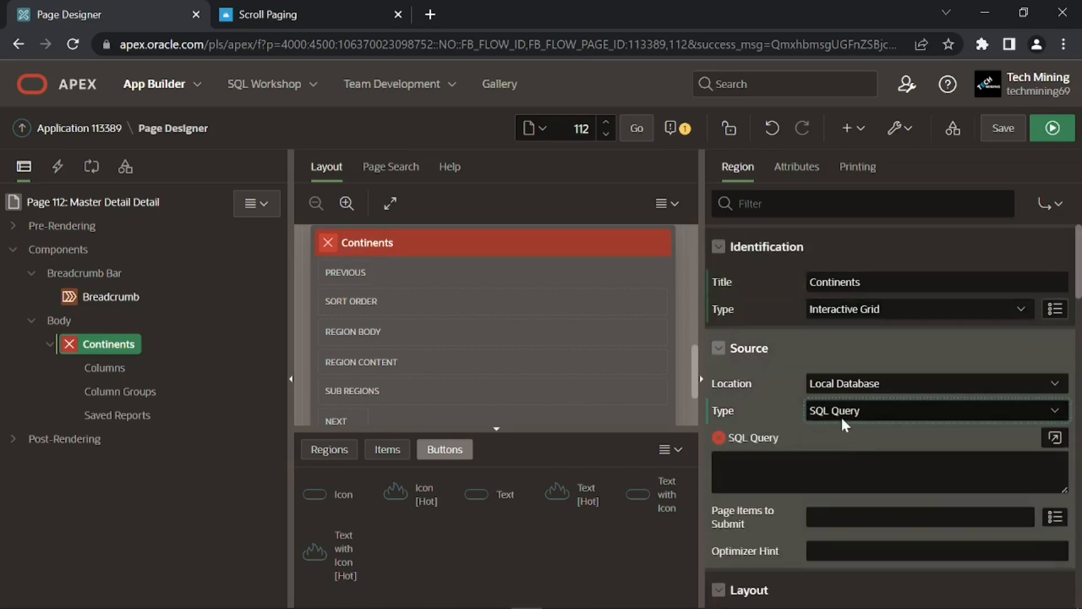
pyautogui.click(1055, 437)
pyautogui.write('SELECT * FROM MD_continent')
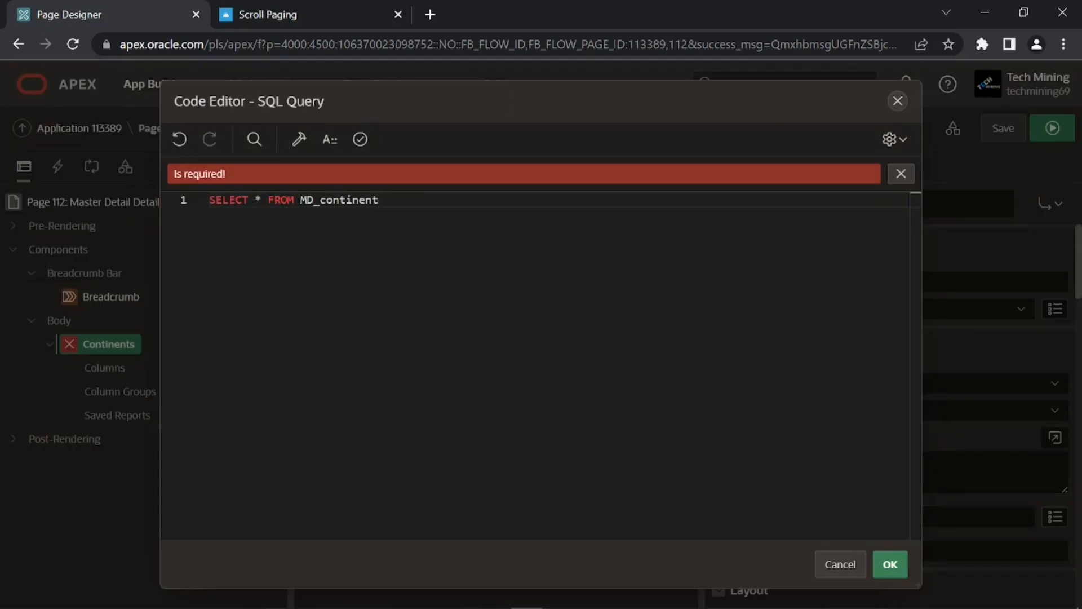
pyautogui.click(363, 145)
pyautogui.click(363, 144)
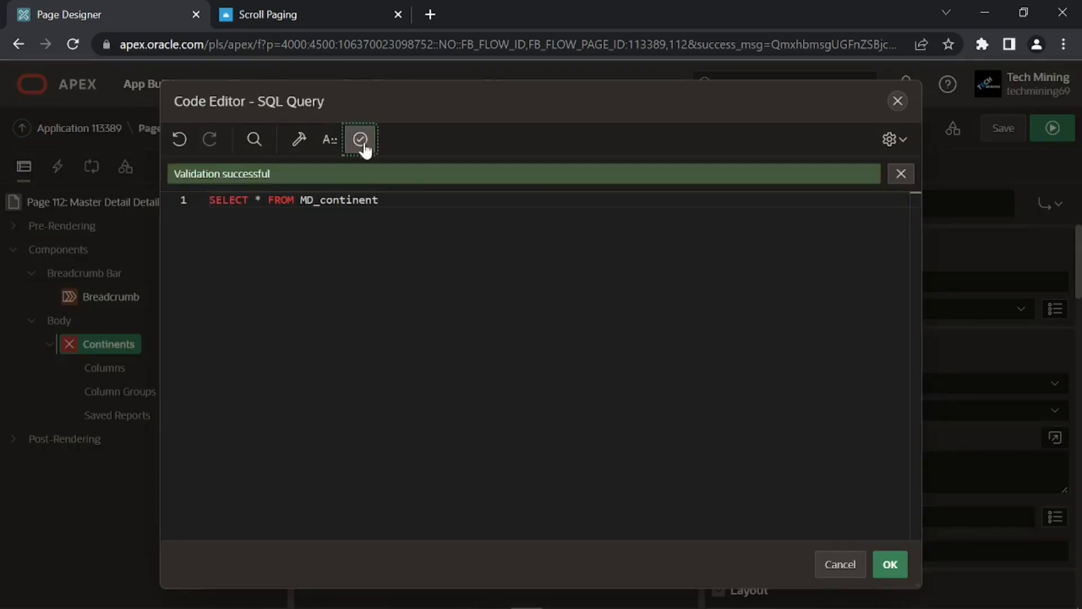
pyautogui.click(889, 567)
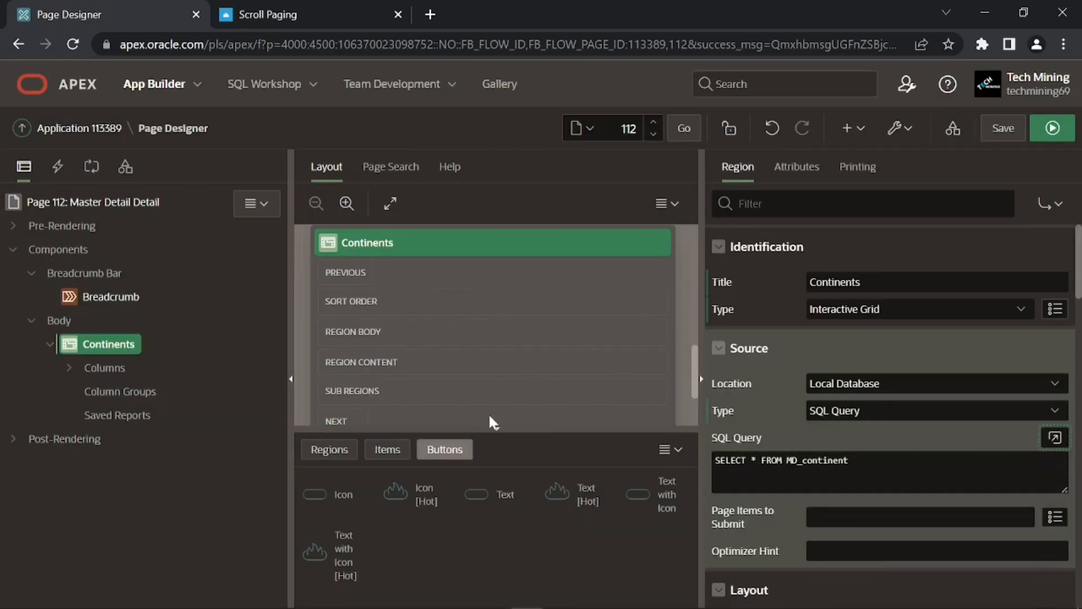
# - Set the CONTINENT_ID column of the Continents region to type Hidden and make it the primary key
pyautogui.click(69, 368)
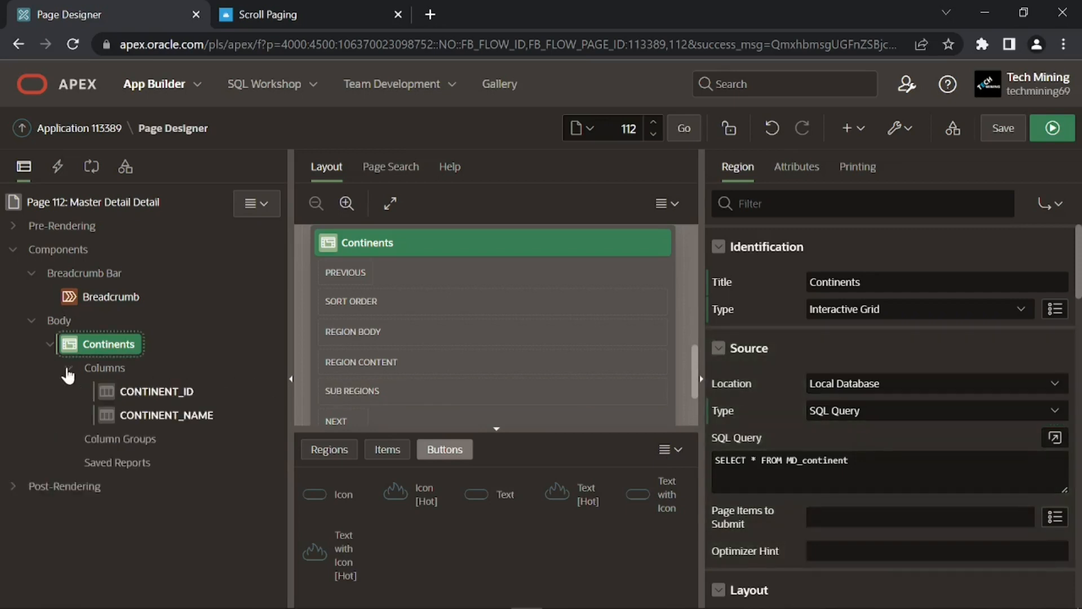
pyautogui.click(154, 394)
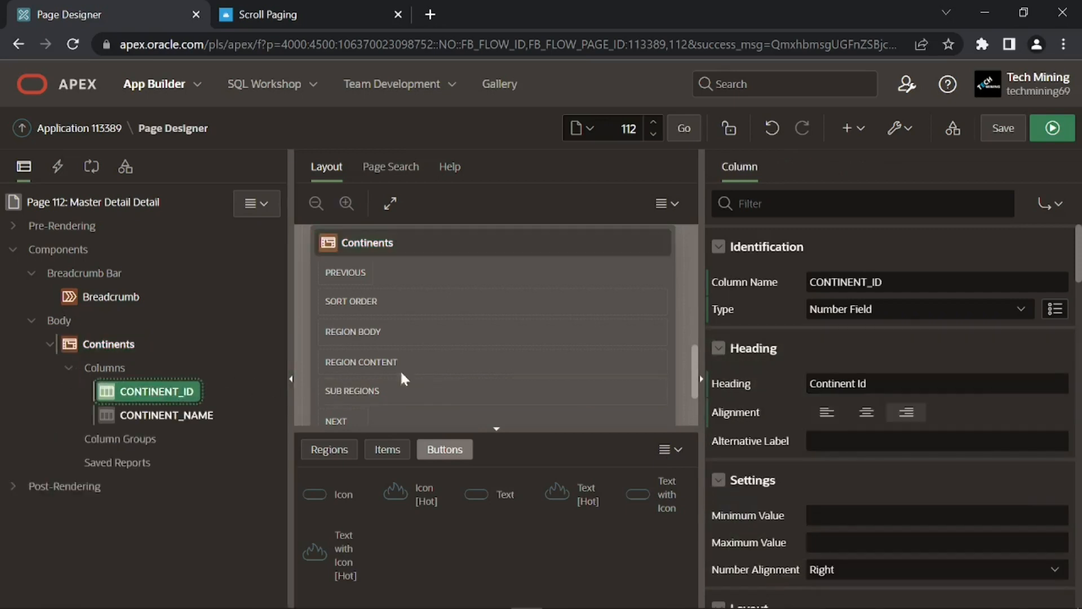
pyautogui.click(808, 310)
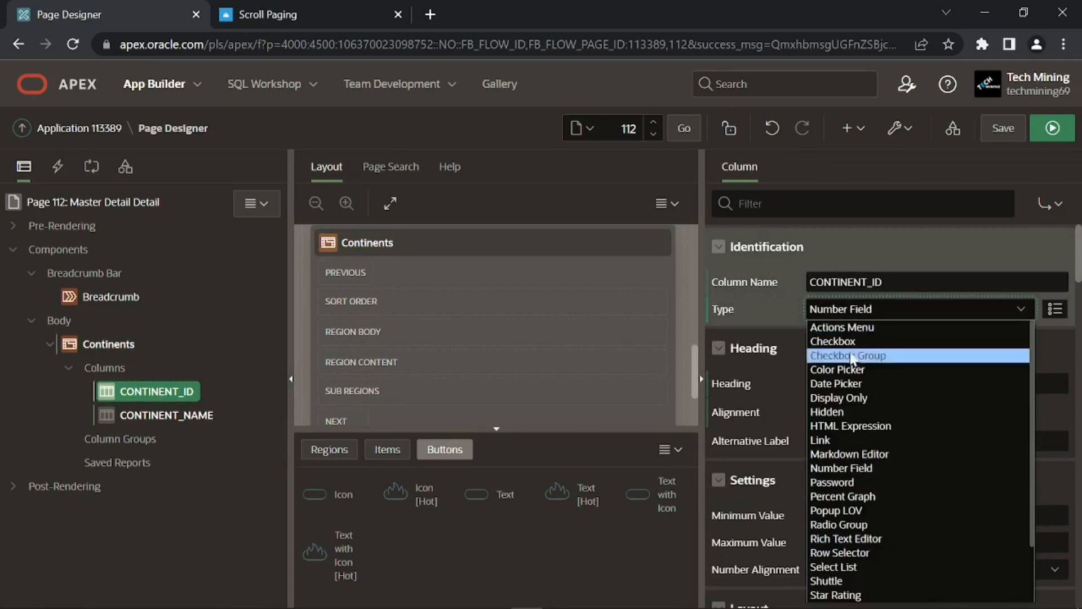
pyautogui.click(843, 414)
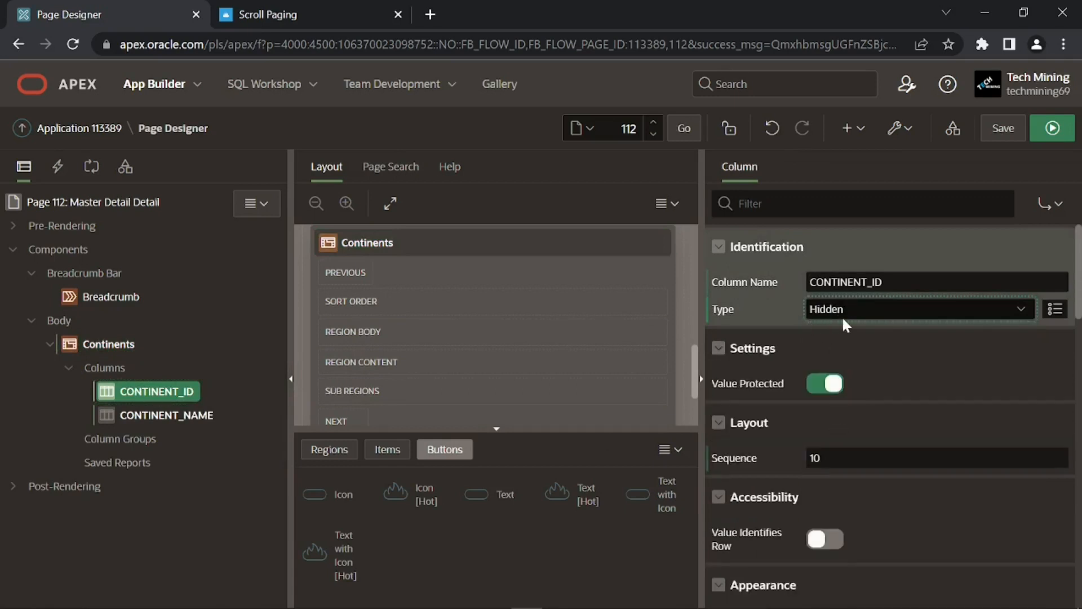
pyautogui.scroll(-5, 797, 359)
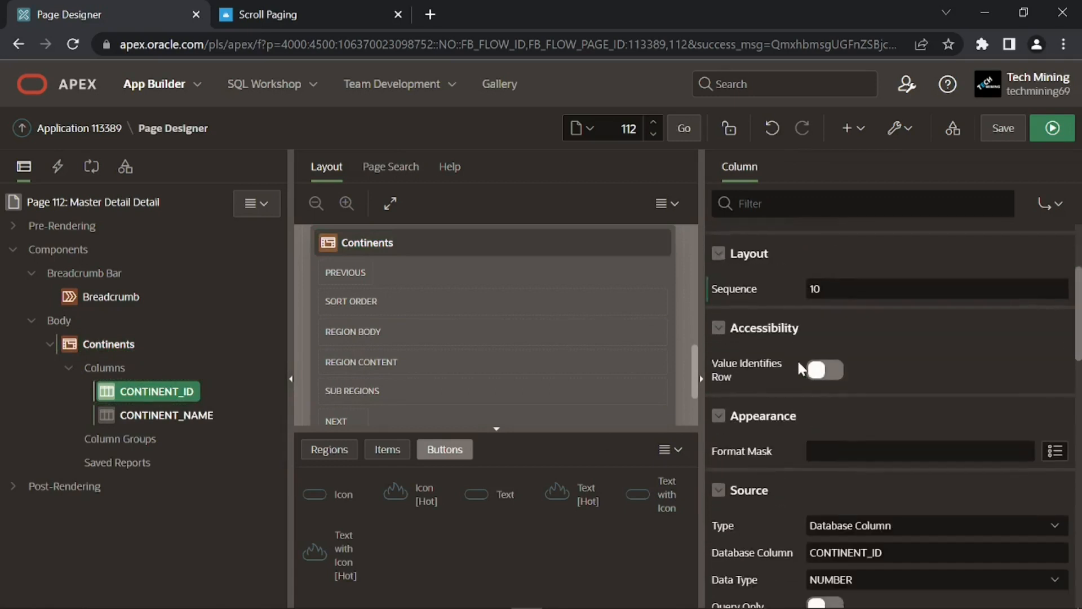
pyautogui.scroll(-1, 799, 366)
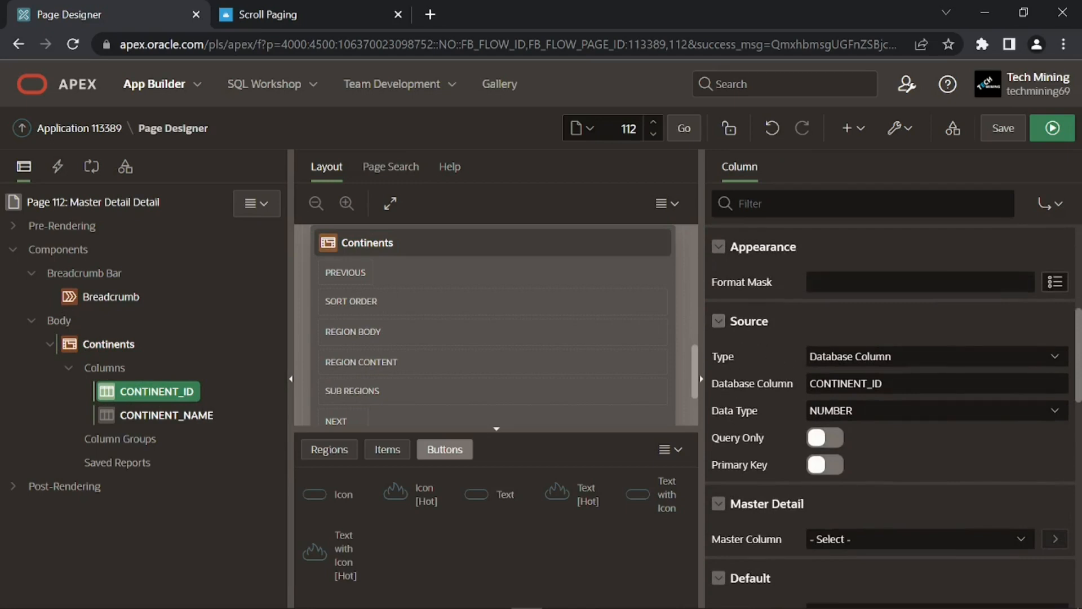
pyautogui.click(821, 466)
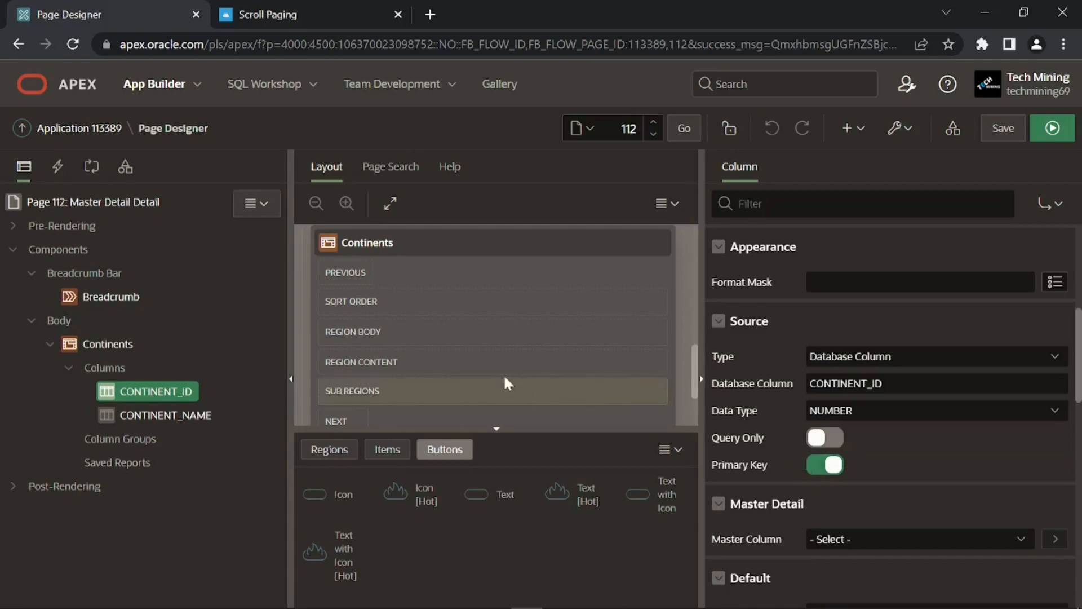
# - Create another region under the page's components, titled Countries and with the type Interactive Grid
pyautogui.rightClick(80, 251)
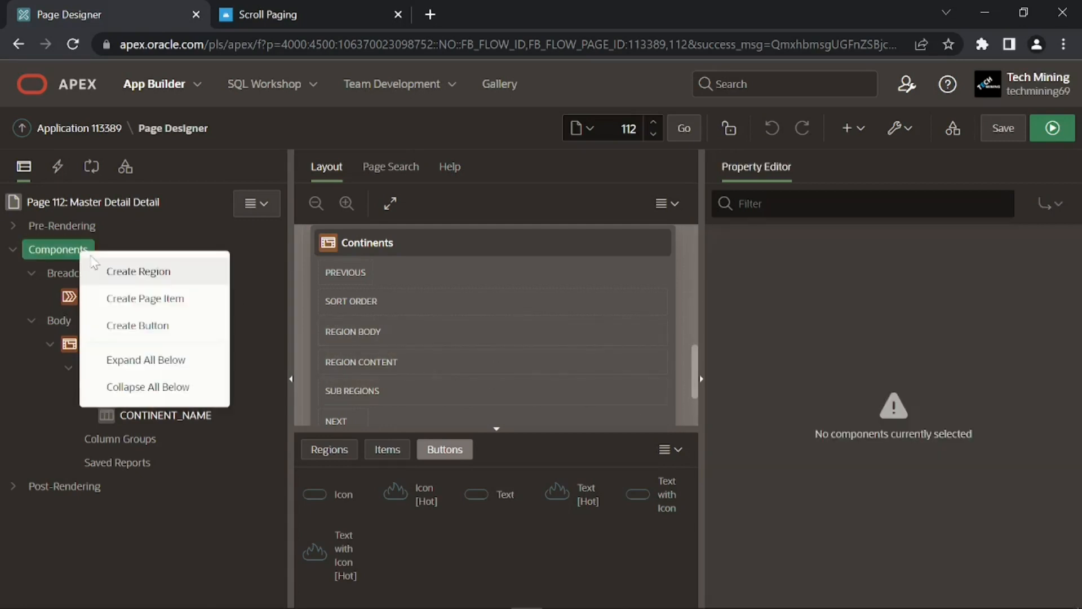
pyautogui.click(156, 272)
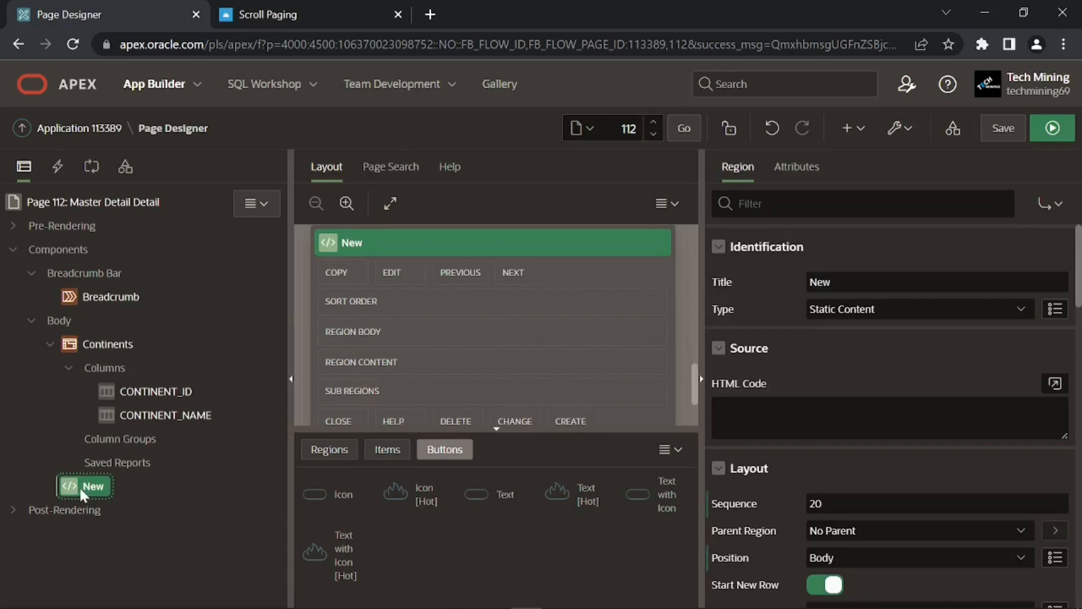
pyautogui.click(68, 367)
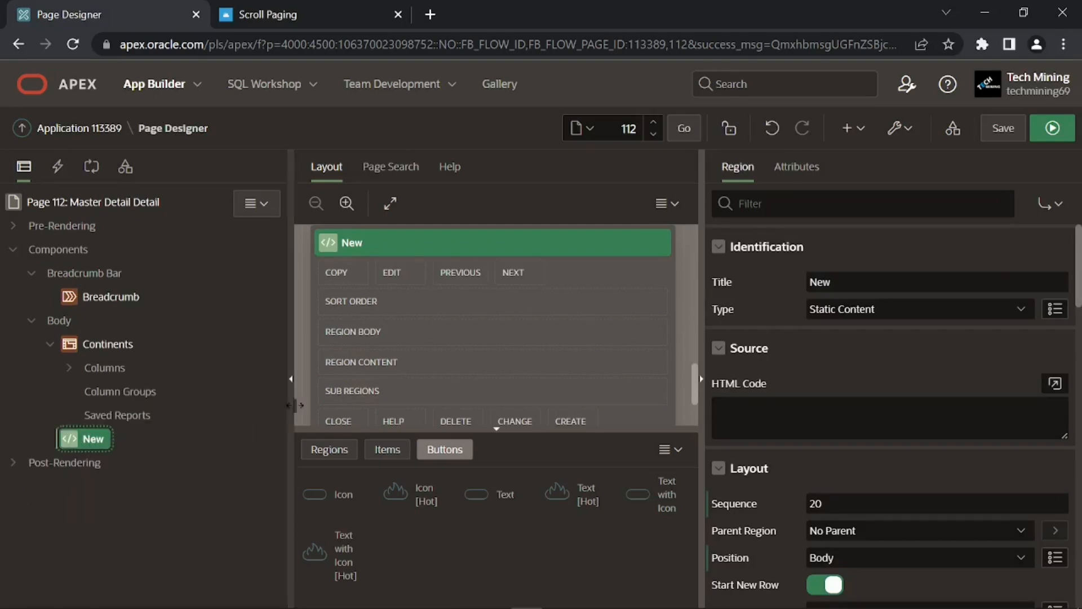
pyautogui.click(831, 282)
pyautogui.write('Countries')
pyautogui.click(790, 293)
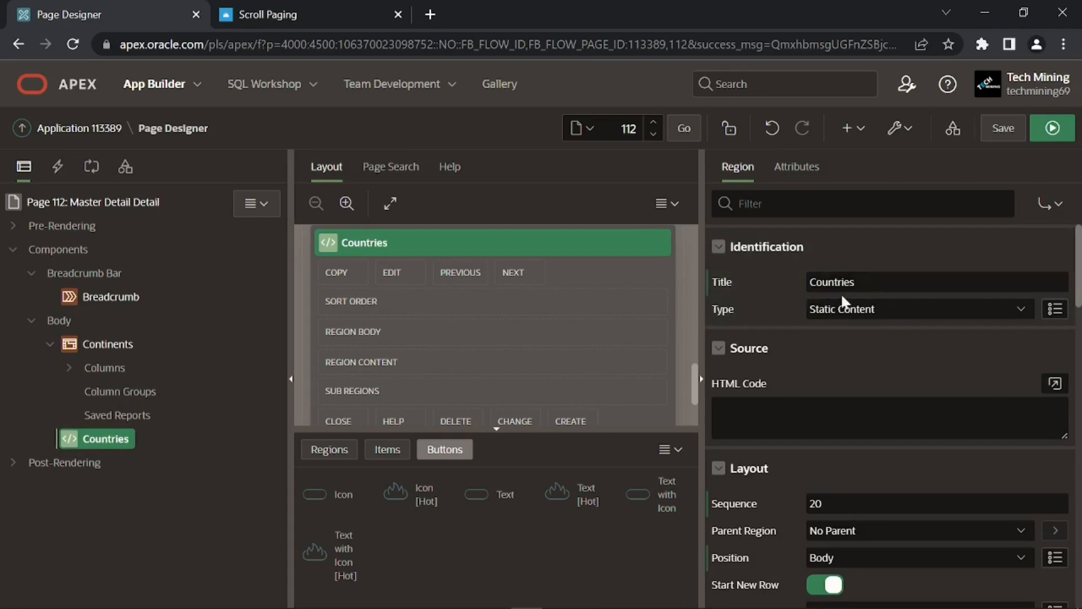
pyautogui.click(834, 308)
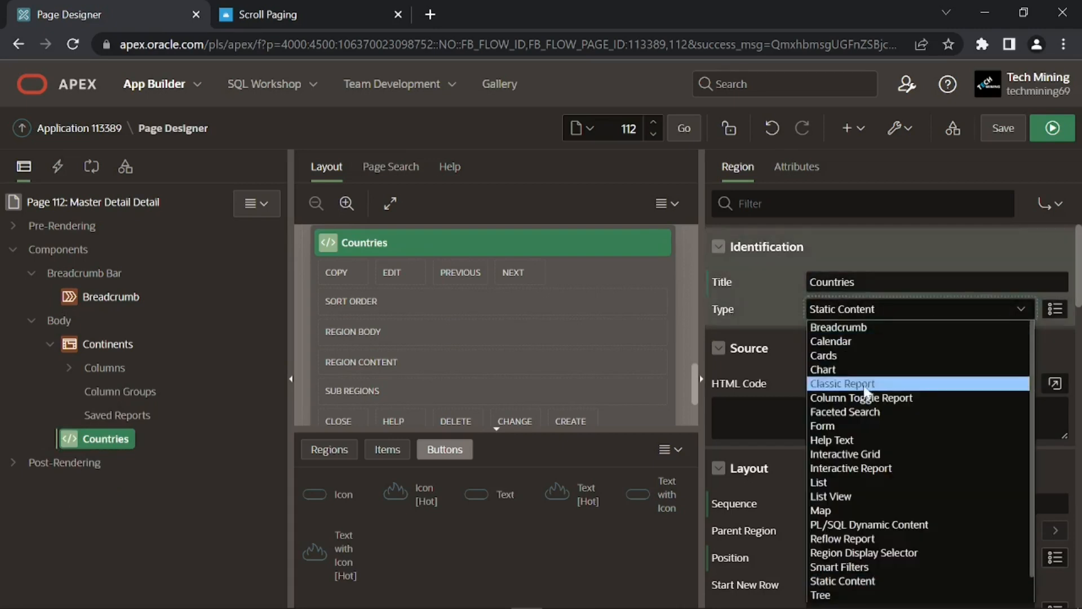
pyautogui.press('Escape')
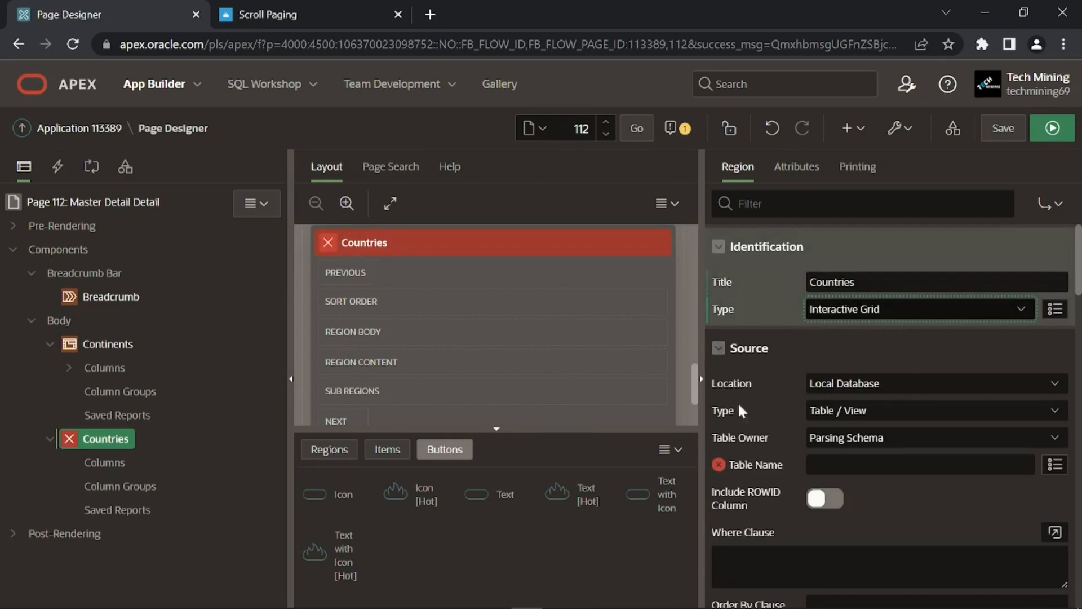
# - Set the Countries region's source type to SQL Query and enter and validate the query SELECT * FROM MD_country
pyautogui.click(838, 414)
pyautogui.click(851, 440)
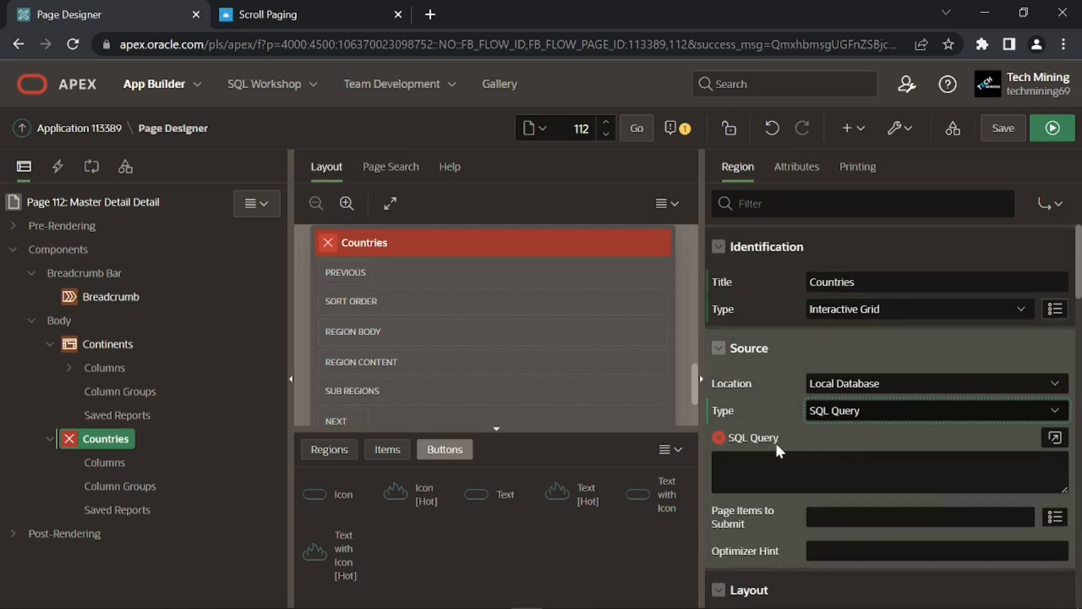
pyautogui.click(779, 468)
pyautogui.write('SELECT * FROM MD_country')
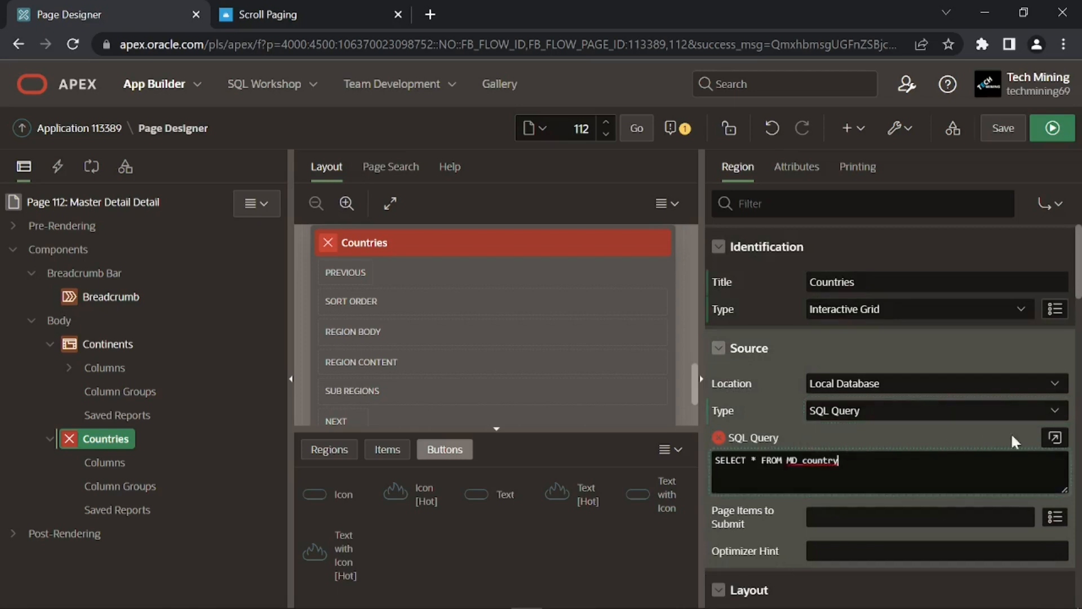
pyautogui.click(1055, 437)
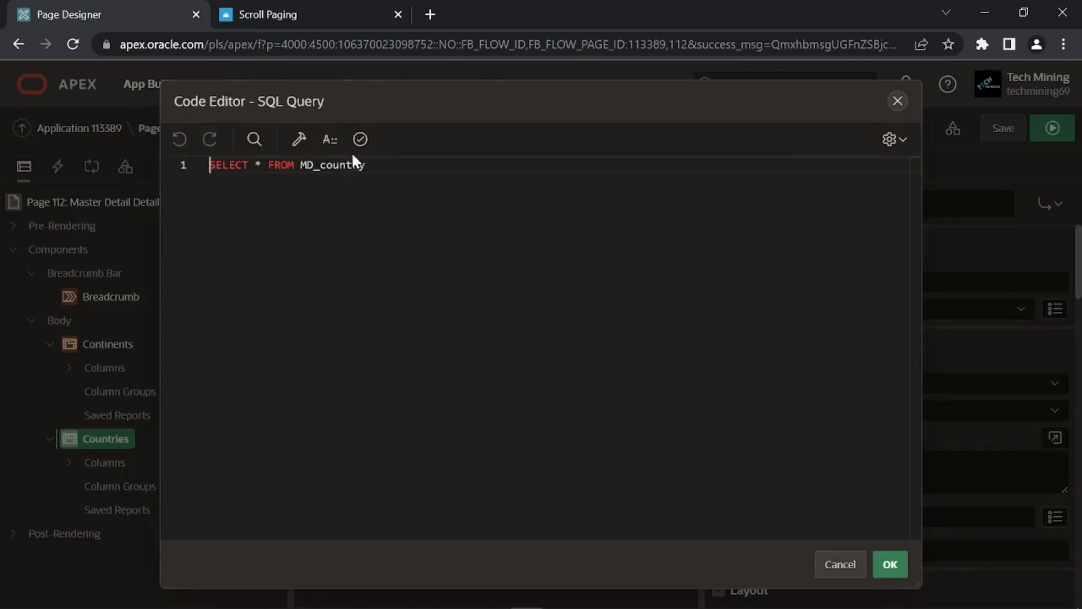
pyautogui.click(360, 139)
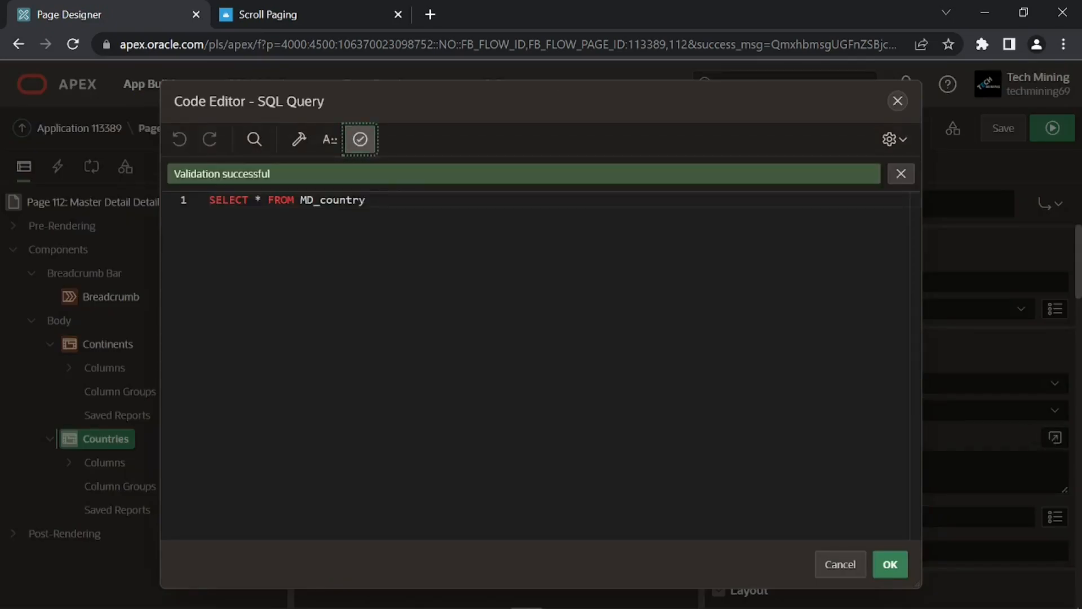
pyautogui.click(890, 564)
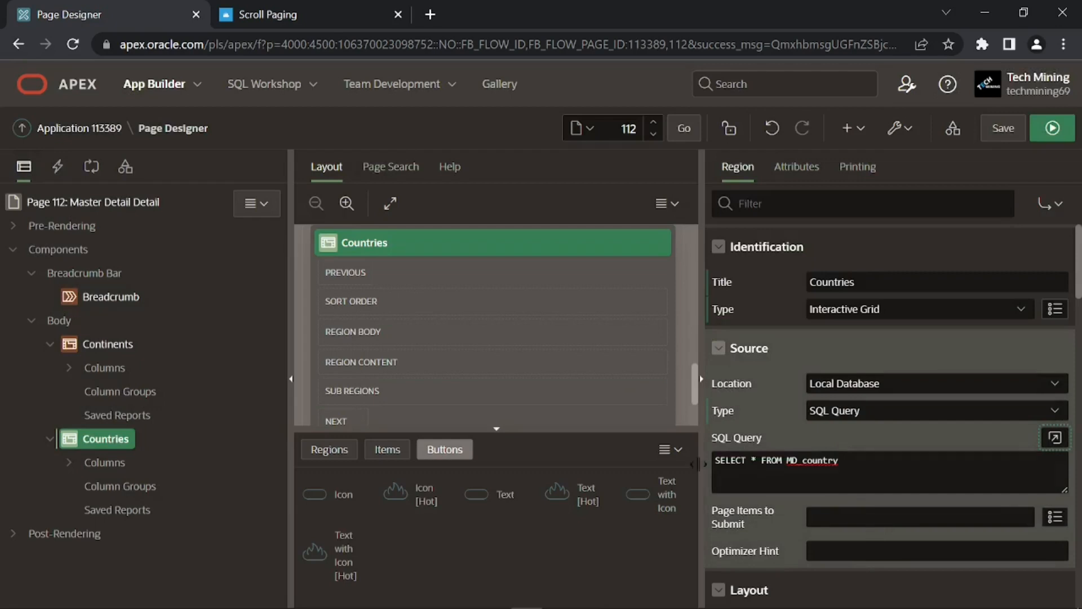
# - Set the COUNTRY_ID column of the Countries region to type Hidden and make it the primary key
pyautogui.click(72, 464)
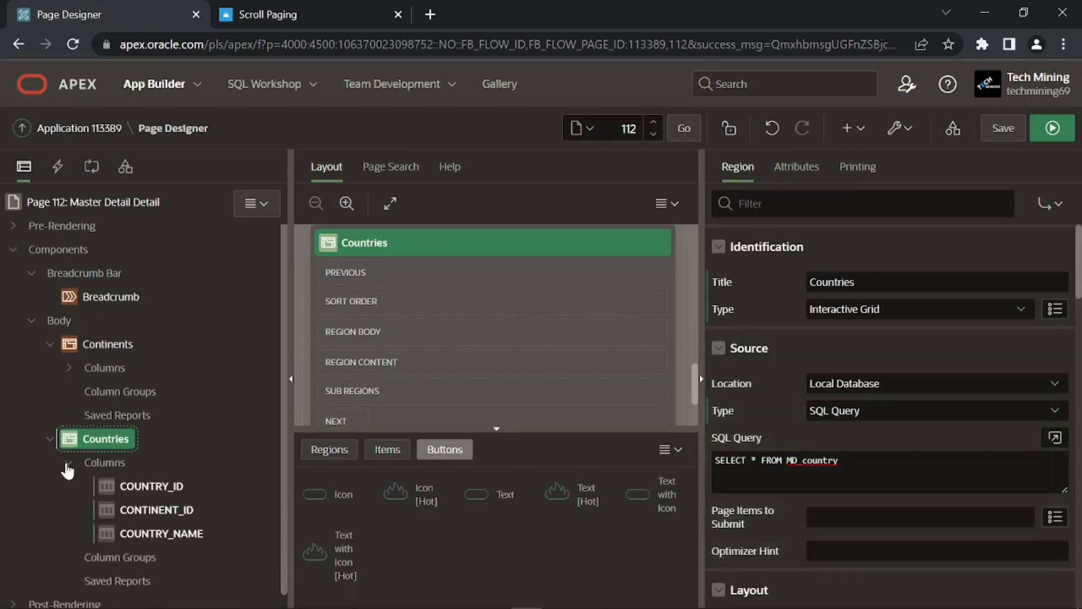
pyautogui.click(146, 490)
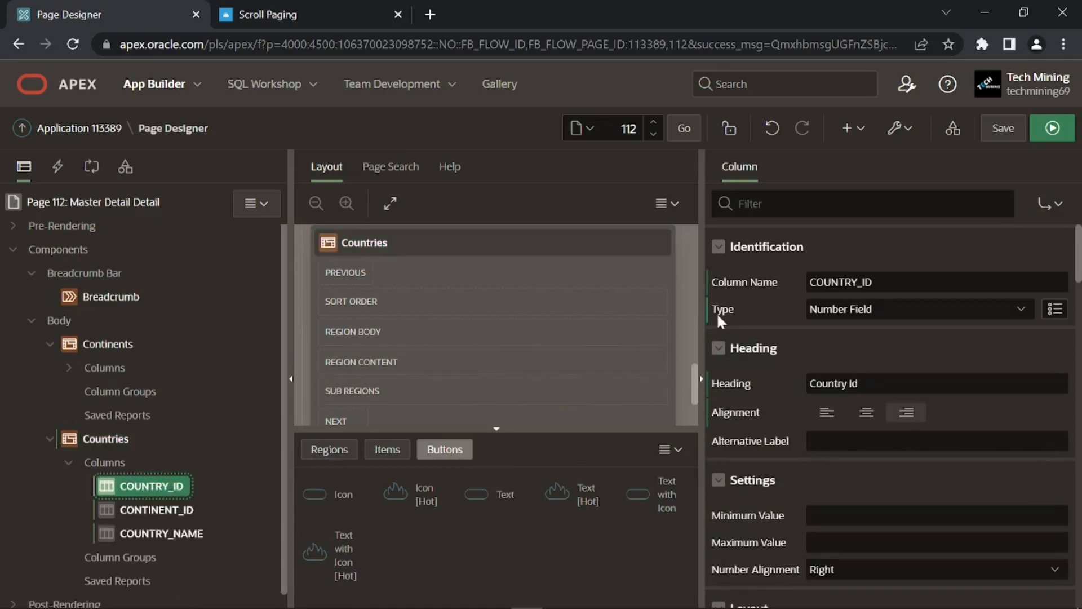
pyautogui.click(838, 306)
pyautogui.click(834, 411)
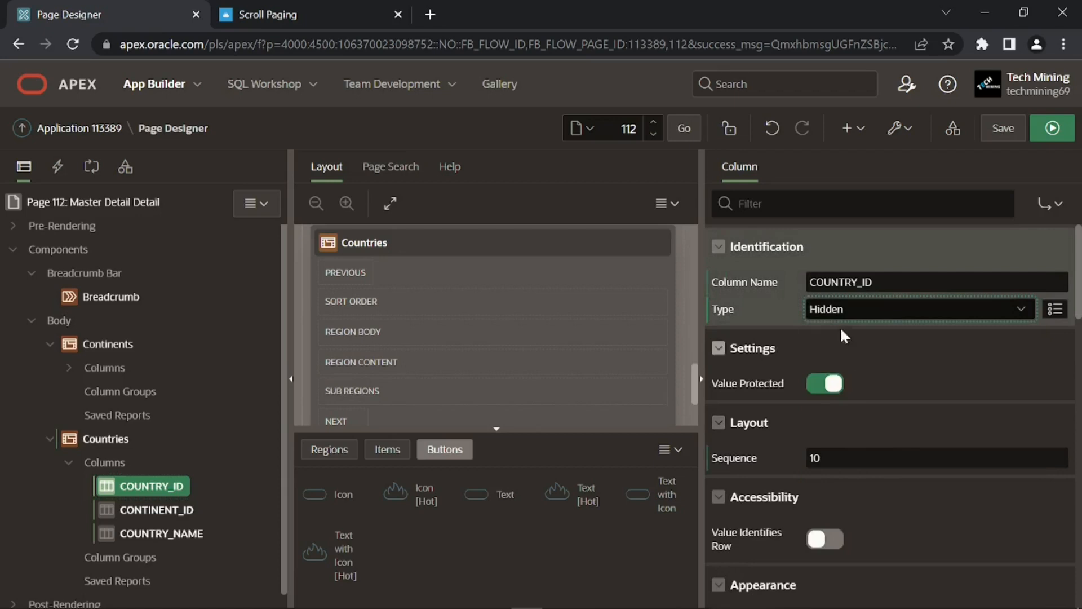
pyautogui.scroll(-5, 775, 367)
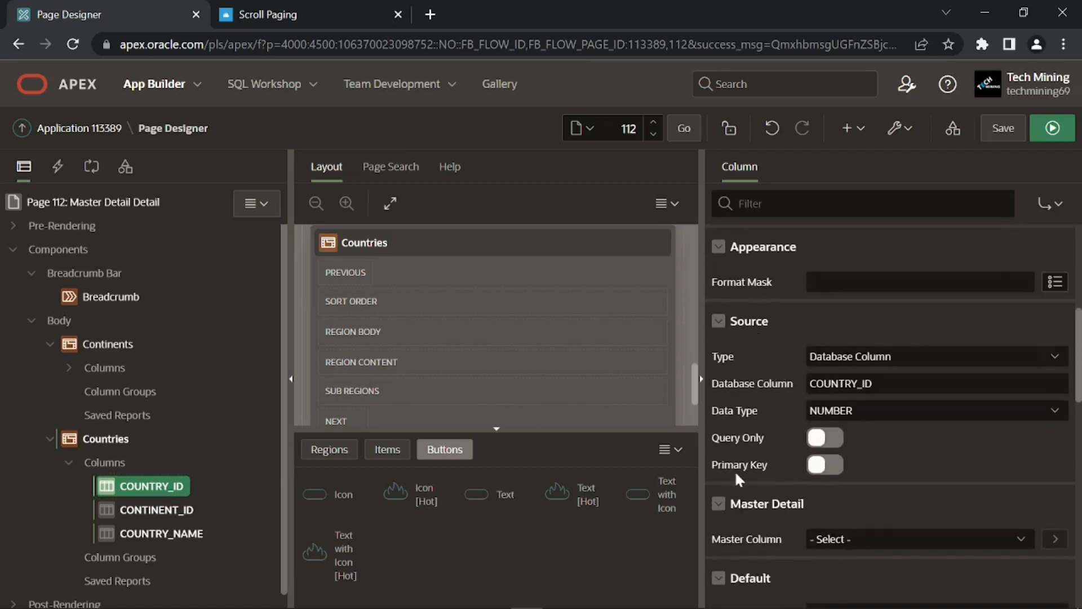
pyautogui.click(822, 473)
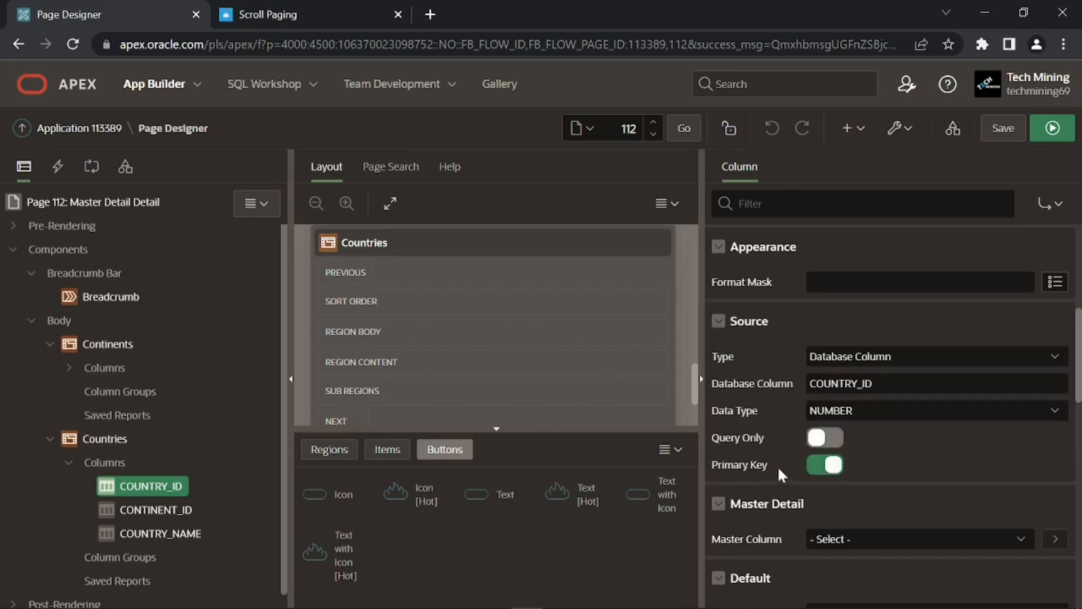
# - Set Continents as the Master Region of the Countries region
pyautogui.click(95, 438)
pyautogui.click(69, 461)
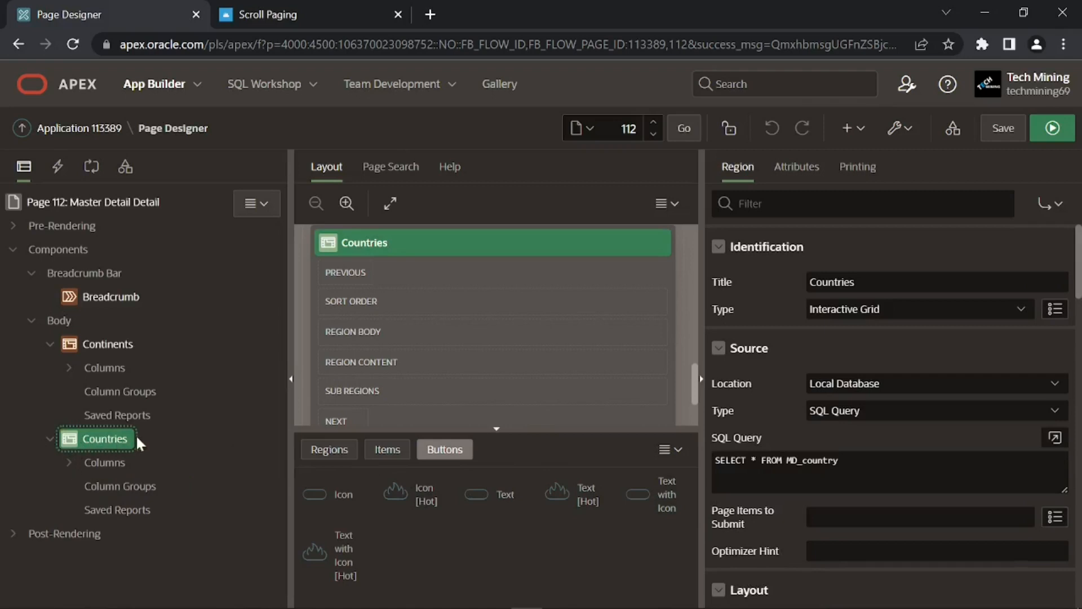
pyautogui.scroll(-2, 797, 355)
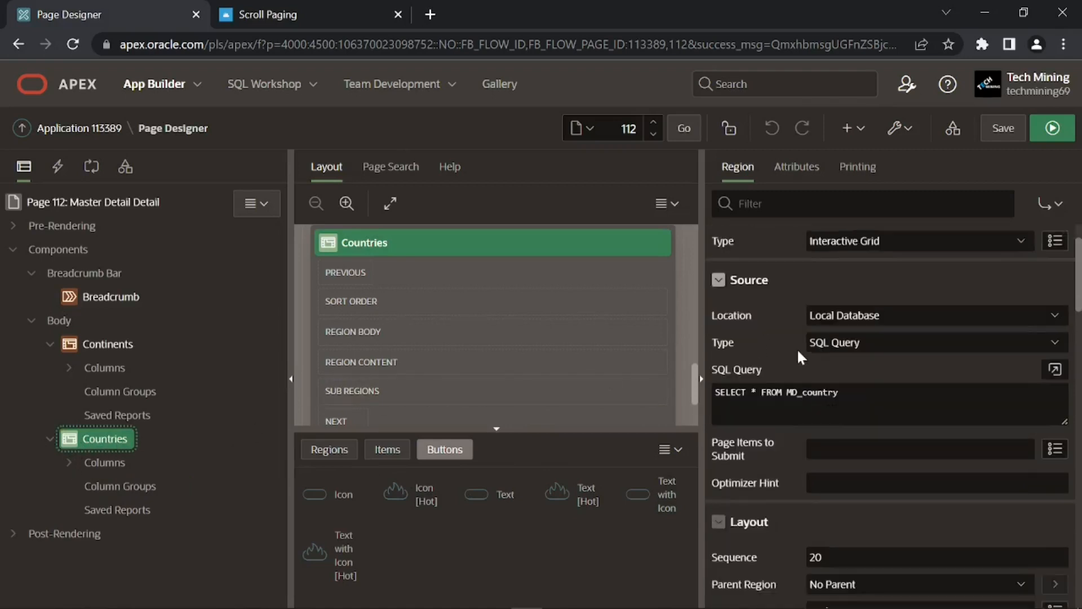
pyautogui.scroll(-8, 797, 348)
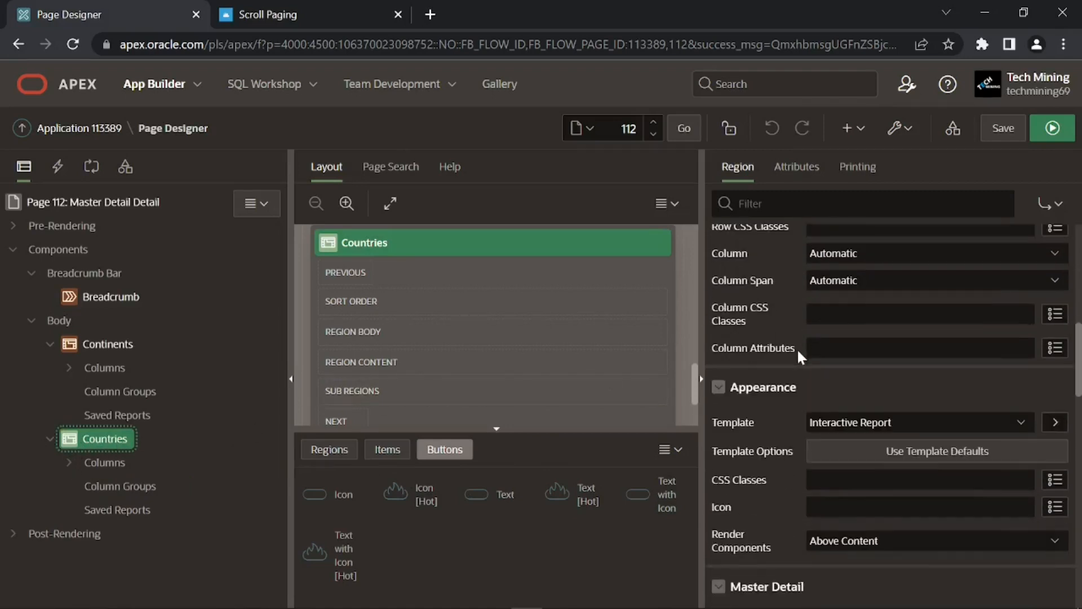
pyautogui.scroll(-2, 799, 357)
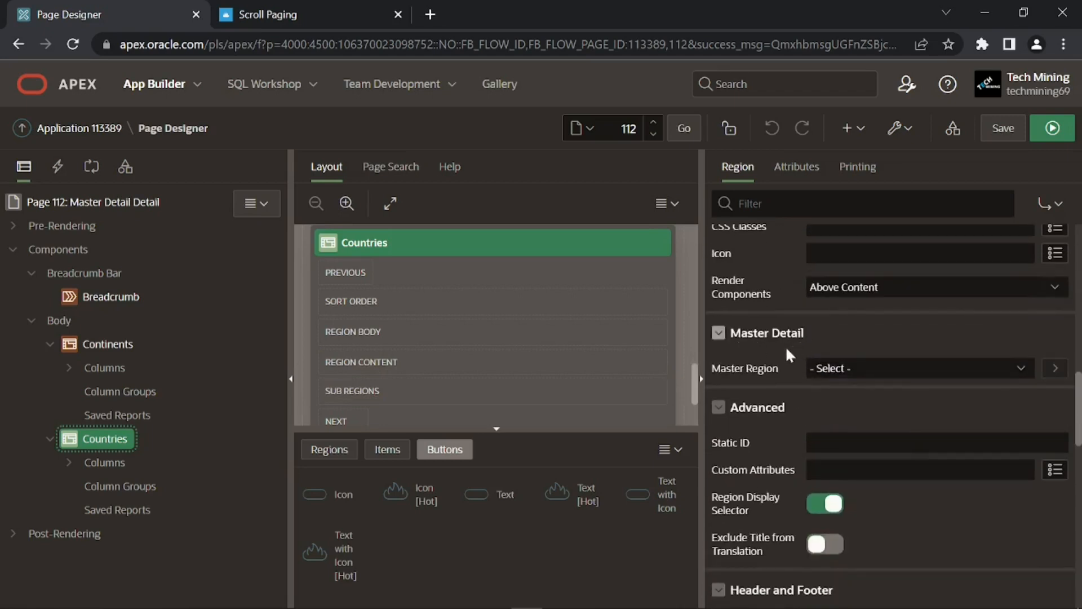
pyautogui.click(823, 368)
pyautogui.click(840, 396)
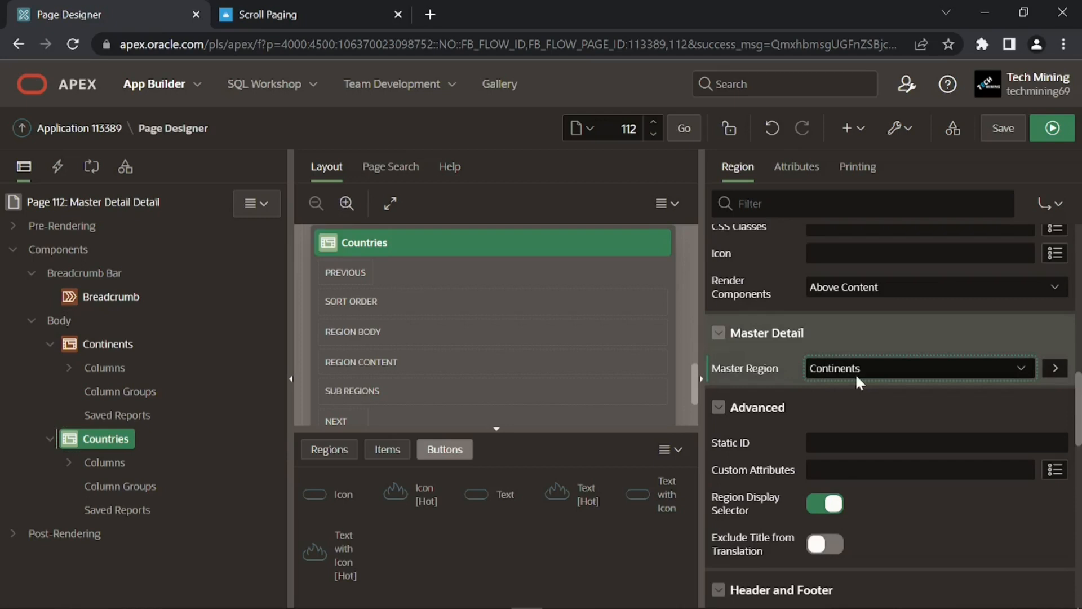
pyautogui.click(862, 381)
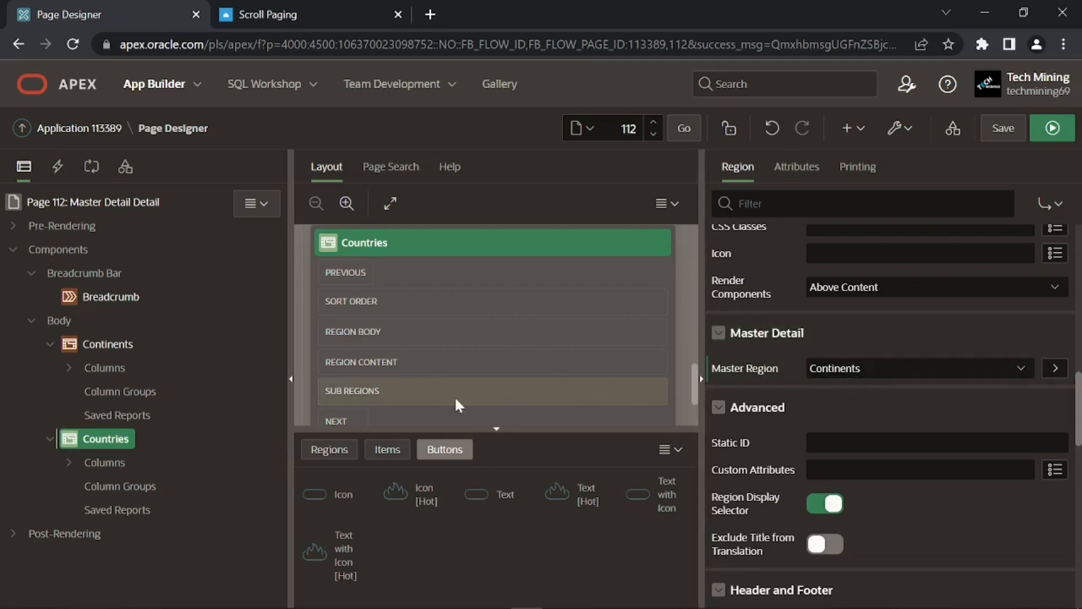
# - Set the CONTINENT_ID column of the Countries region to type Hidden
pyautogui.click(70, 467)
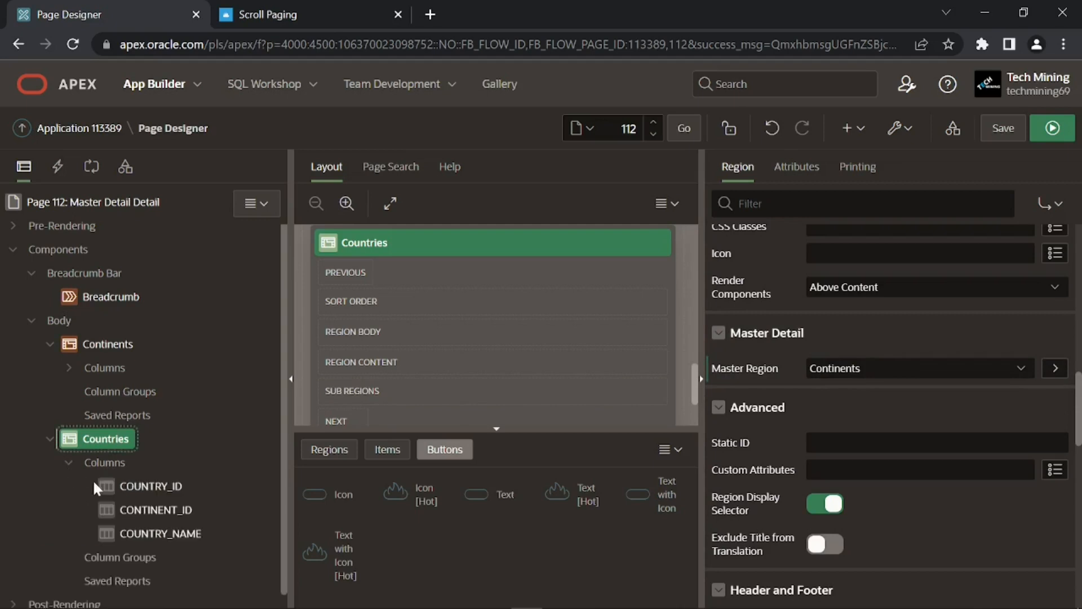
pyautogui.click(145, 510)
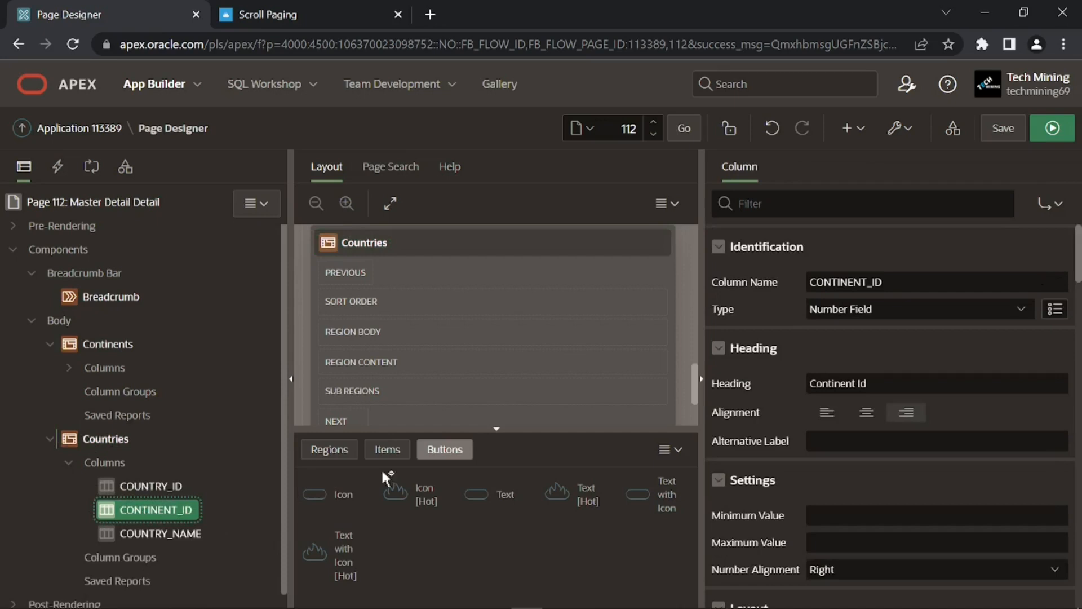
pyautogui.click(831, 311)
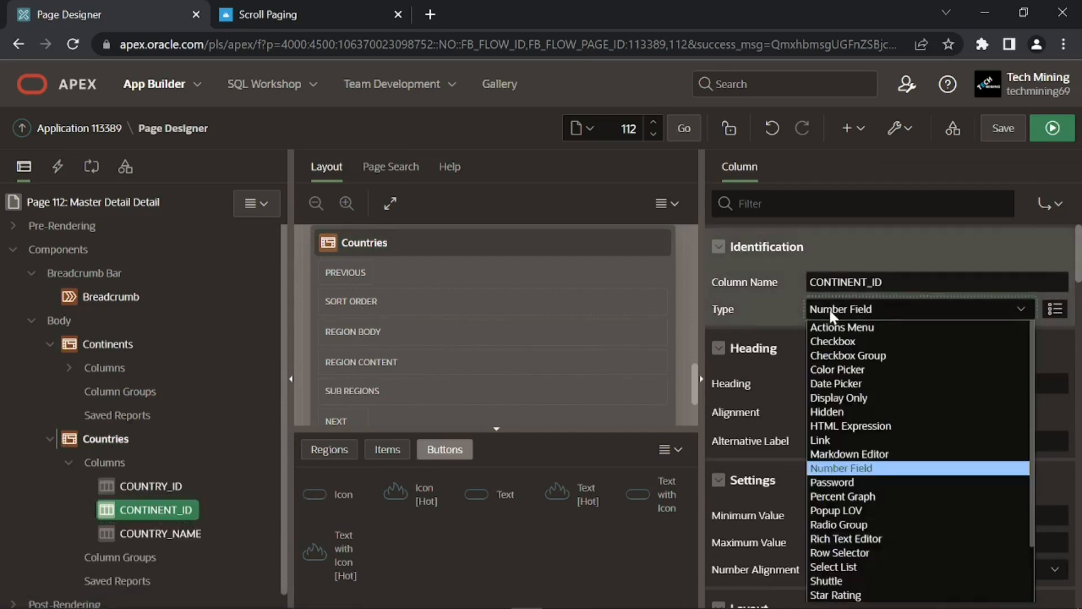
pyautogui.click(836, 409)
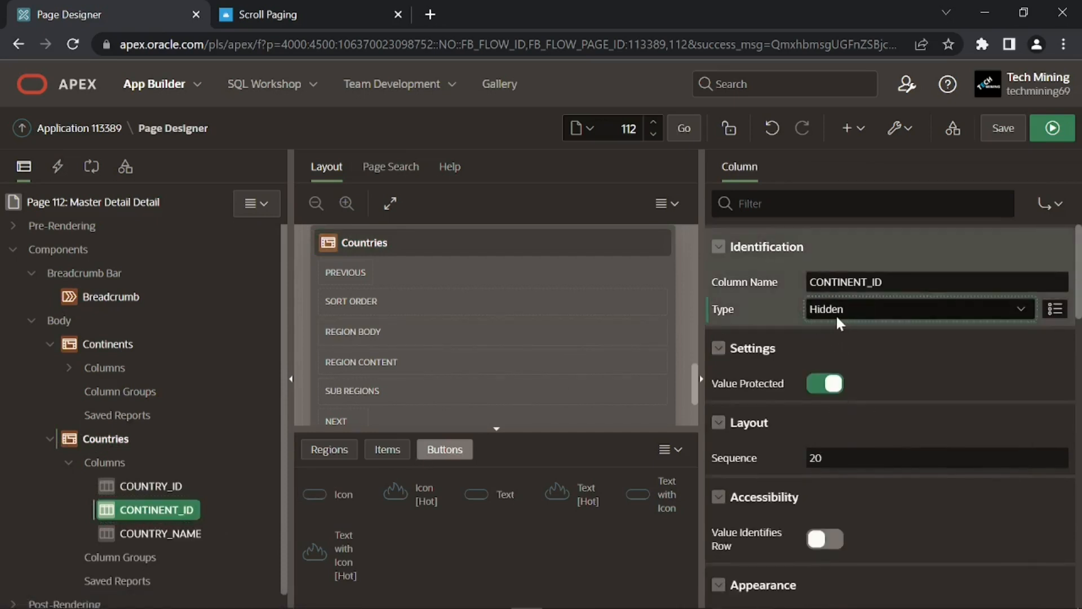
# - Link the Countries region's CONTINENT_ID column to the Master Column CONTINENT_ID and save the page
pyautogui.scroll(-4, 789, 344)
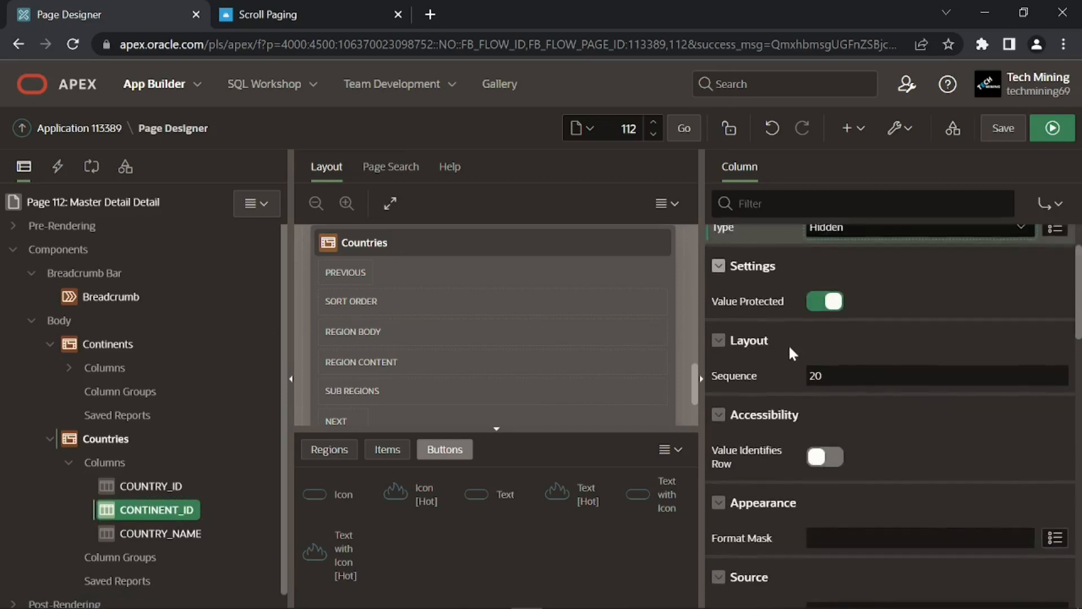
pyautogui.scroll(-5, 789, 344)
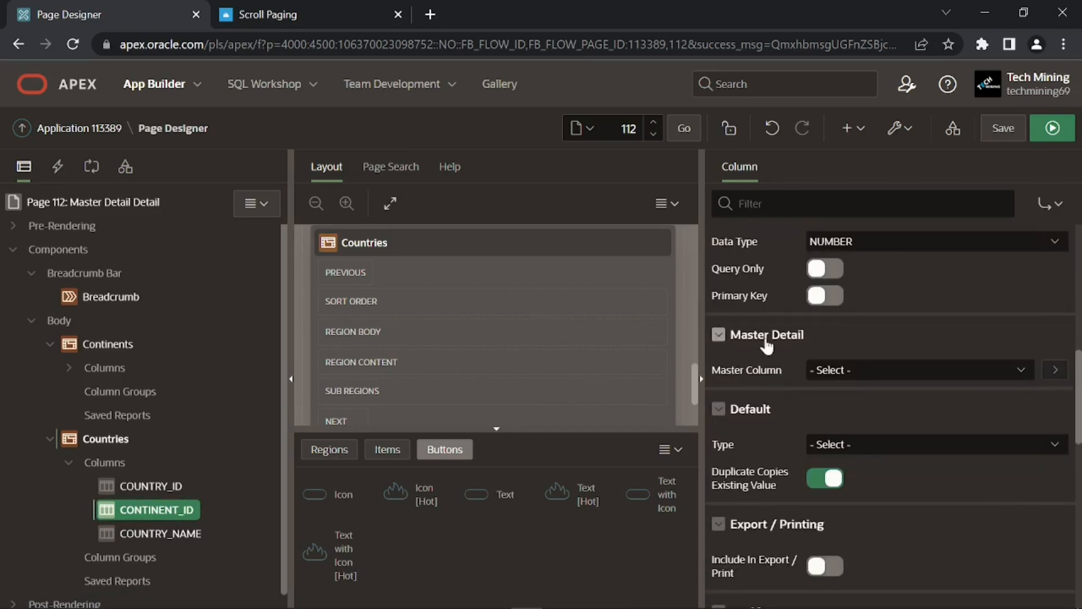
pyautogui.click(832, 372)
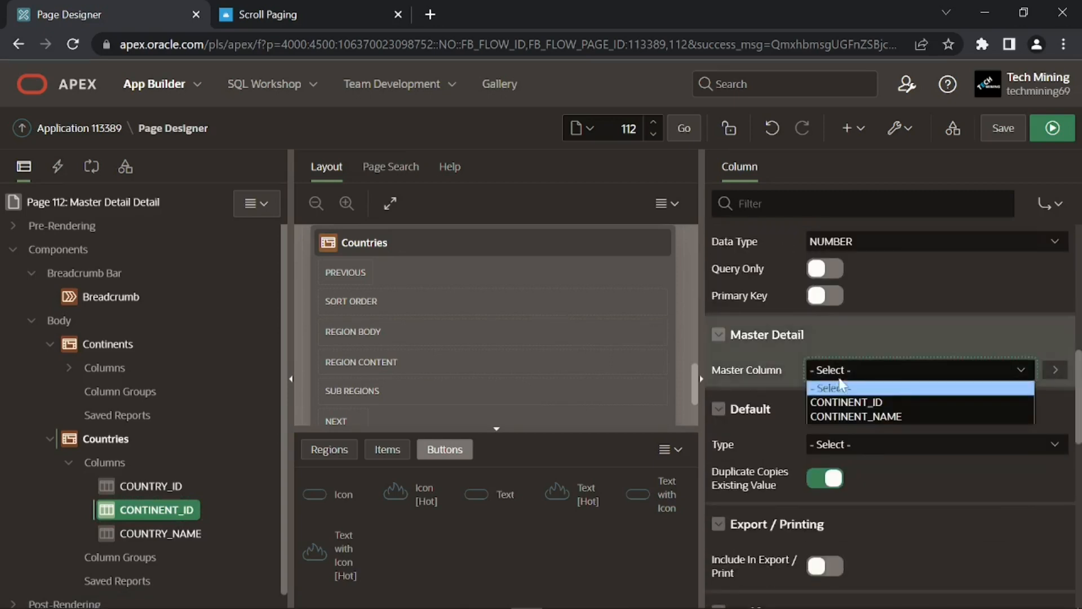
pyautogui.click(845, 402)
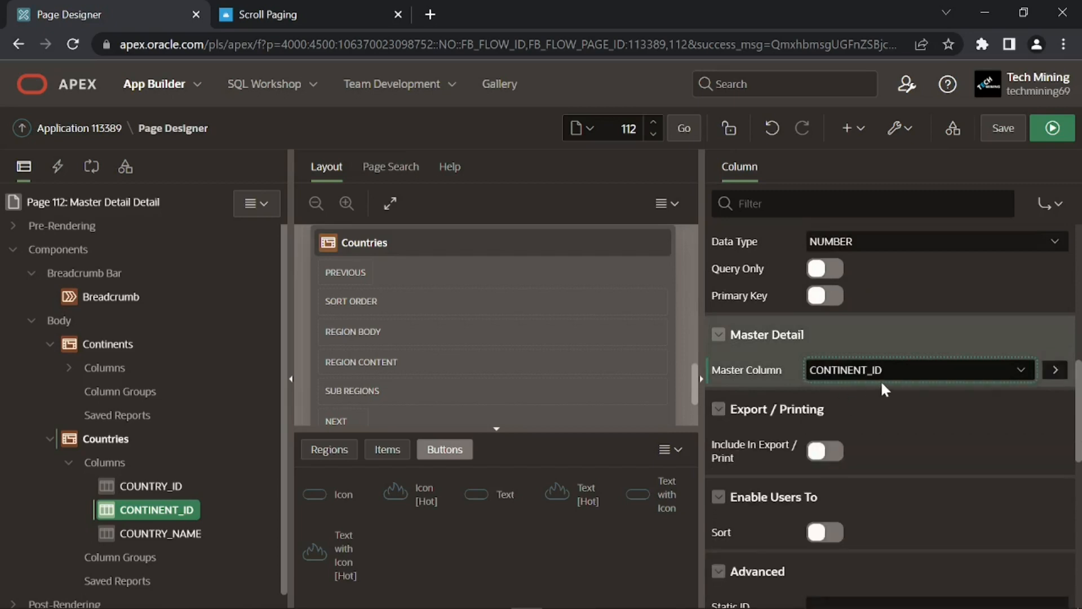
pyautogui.click(1002, 130)
pyautogui.click(1047, 93)
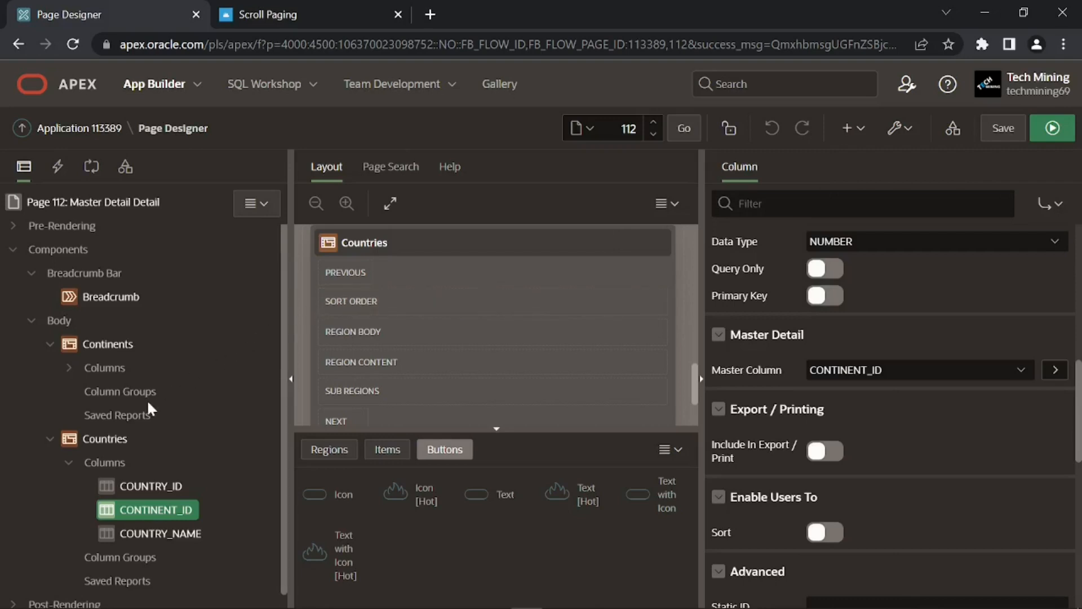
# - Create another region in the page body, titled Cities and with the type Interactive Grid
pyautogui.click(69, 461)
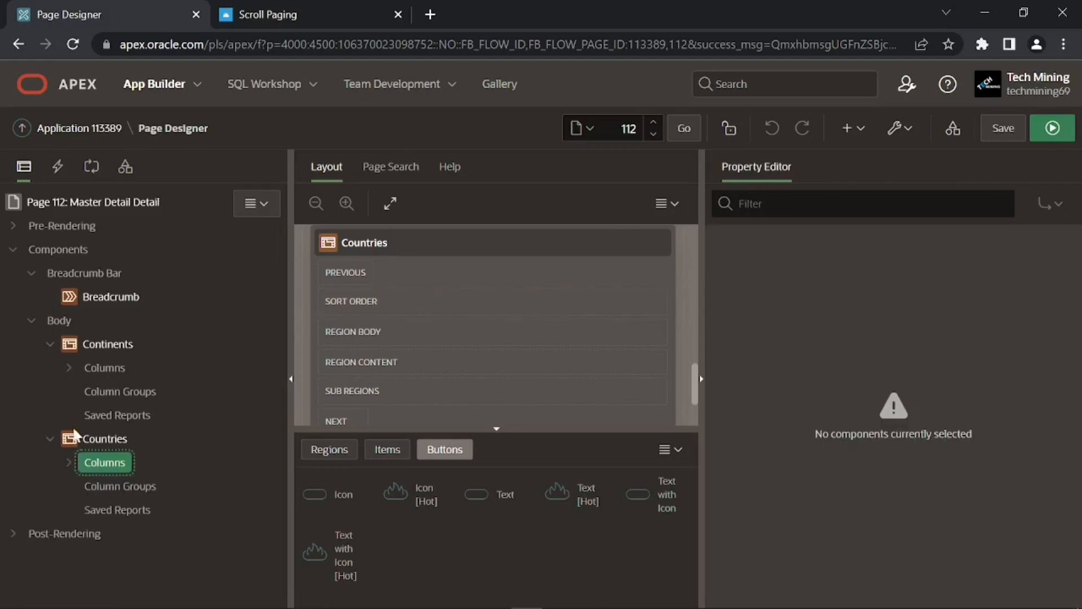
pyautogui.rightClick(63, 259)
pyautogui.click(126, 274)
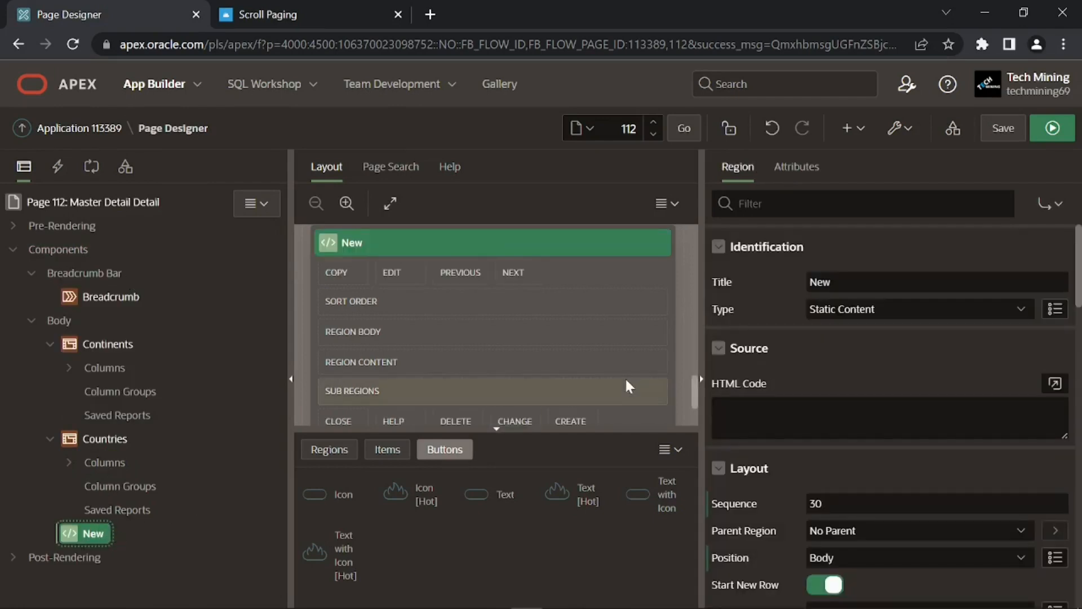
pyautogui.click(832, 281)
pyautogui.hotkey('ctrl', 'a')
pyautogui.write('Cities')
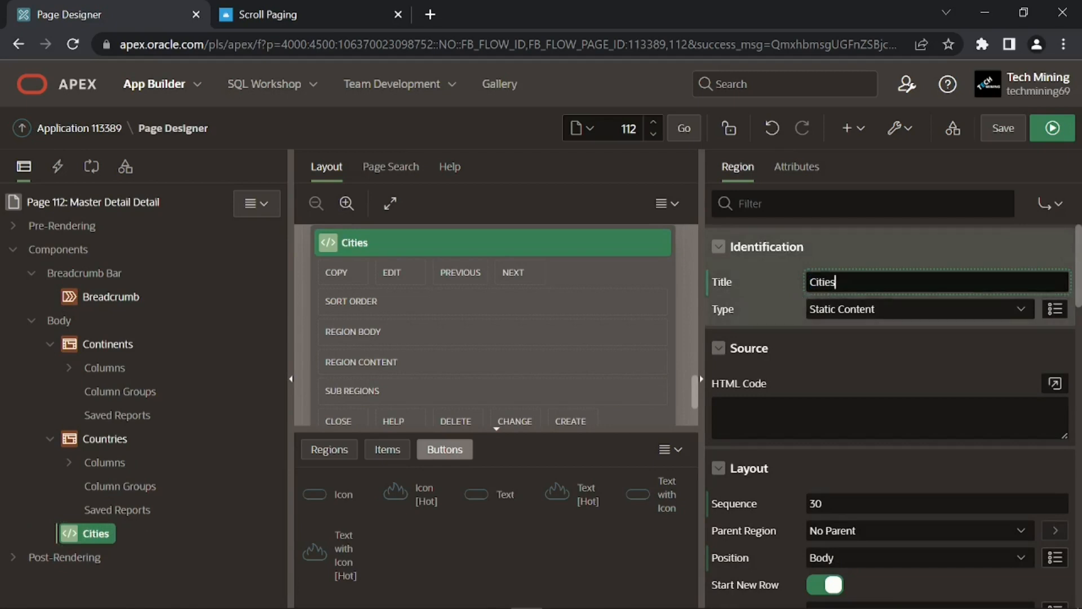
pyautogui.click(815, 314)
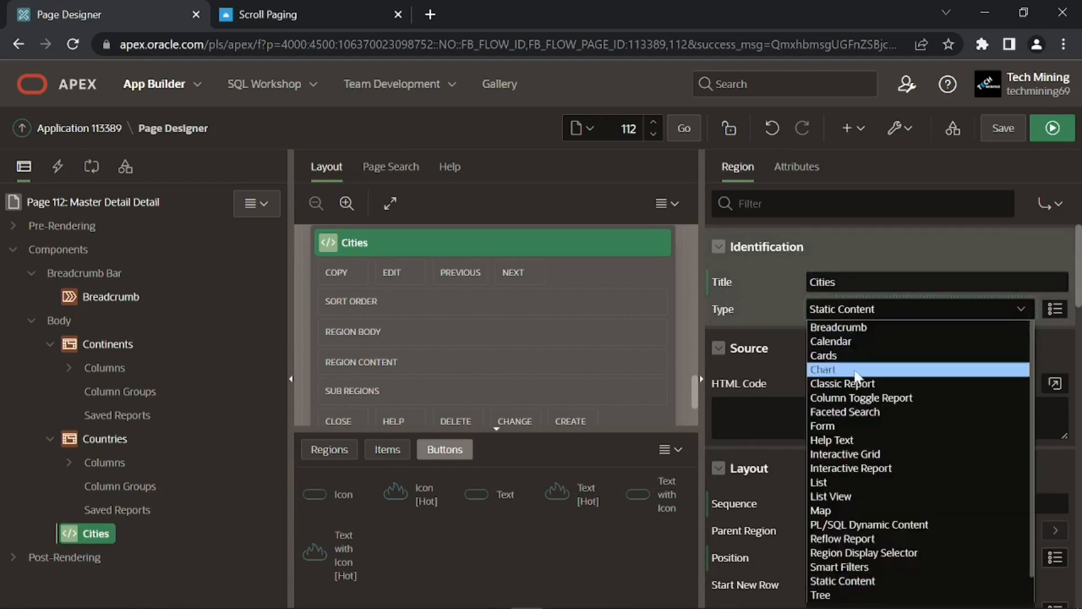
pyautogui.click(858, 454)
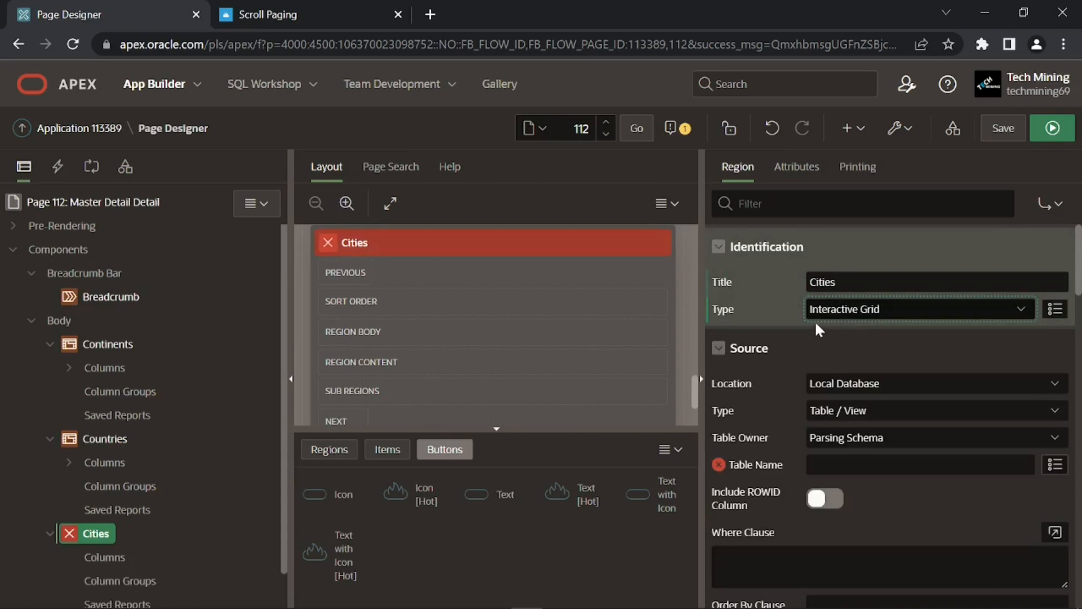
# - Set the Cities region's source type to SQL Query and enter and validate the query SELECT * FROM MD_city
pyautogui.click(836, 417)
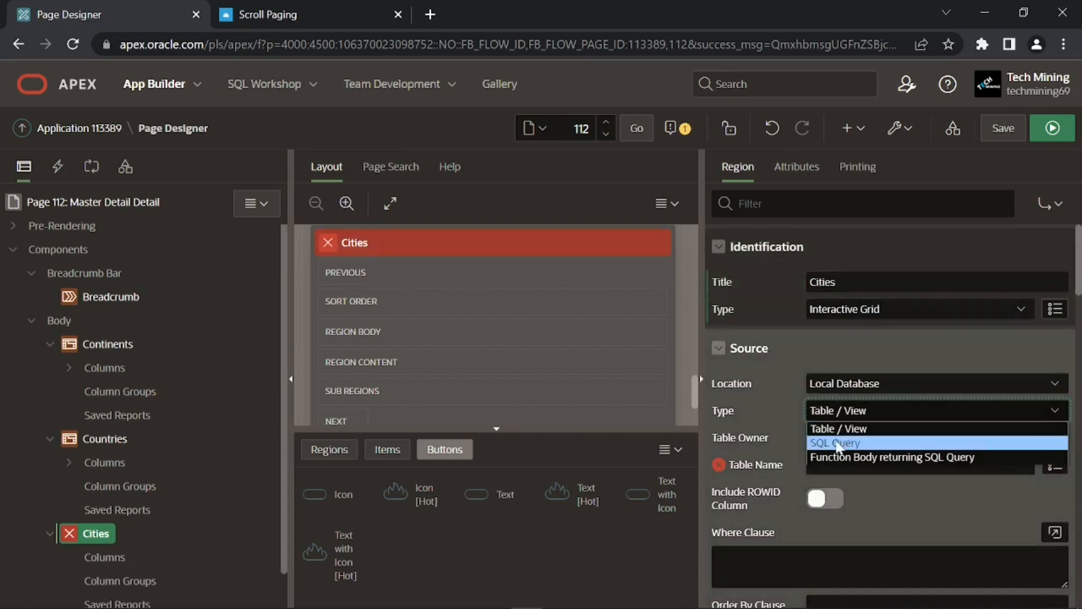
pyautogui.click(837, 443)
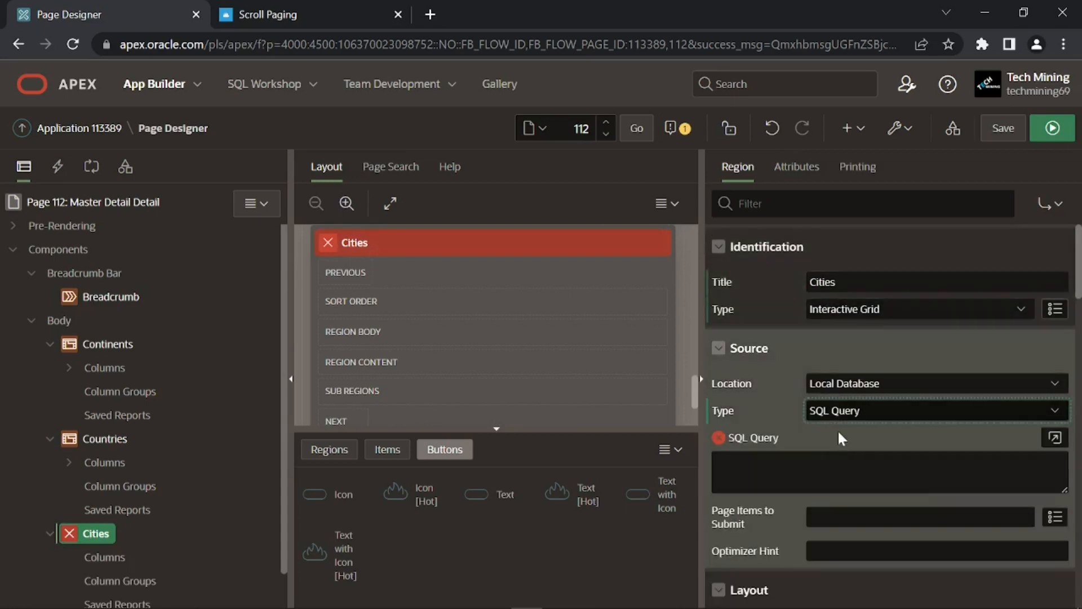
pyautogui.click(1053, 438)
pyautogui.write('SELECT * FROM MD_city')
pyautogui.click(362, 141)
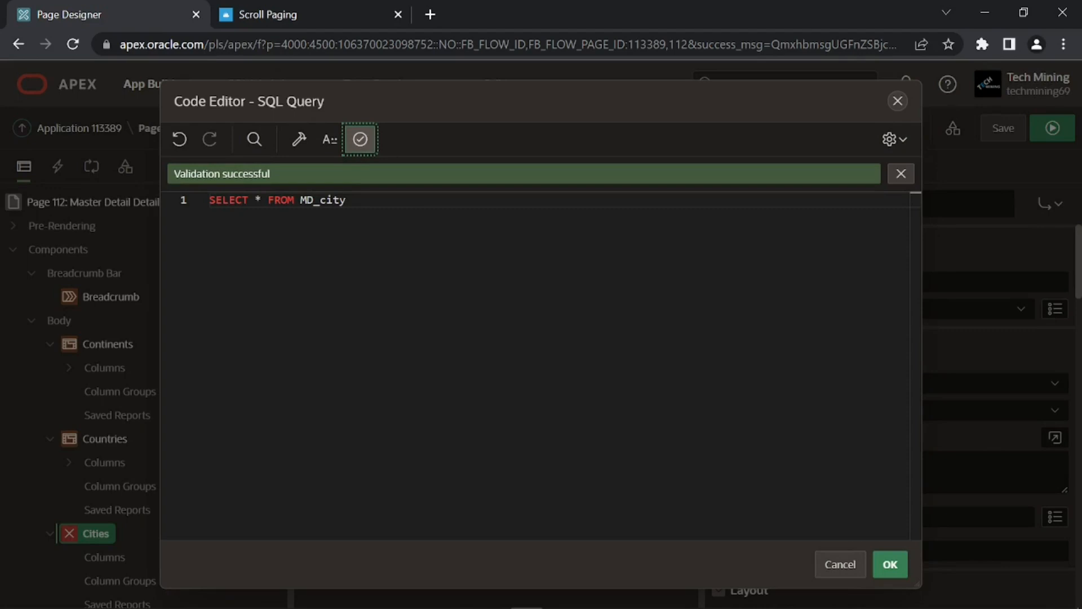
pyautogui.click(890, 564)
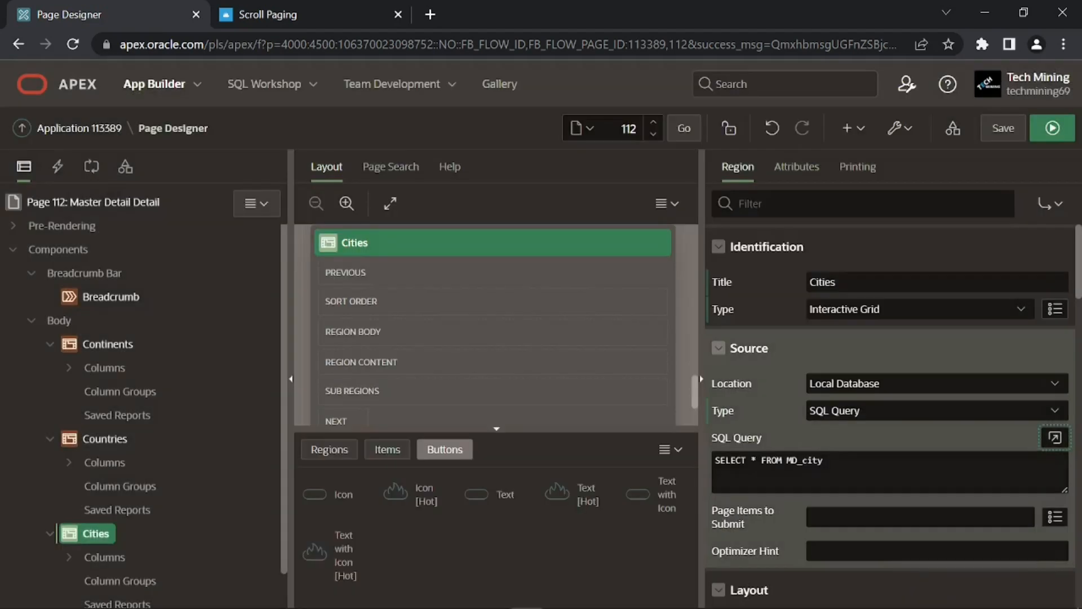
# - Set Countries as the Master Region of the Cities region
pyautogui.scroll(-7, 793, 437)
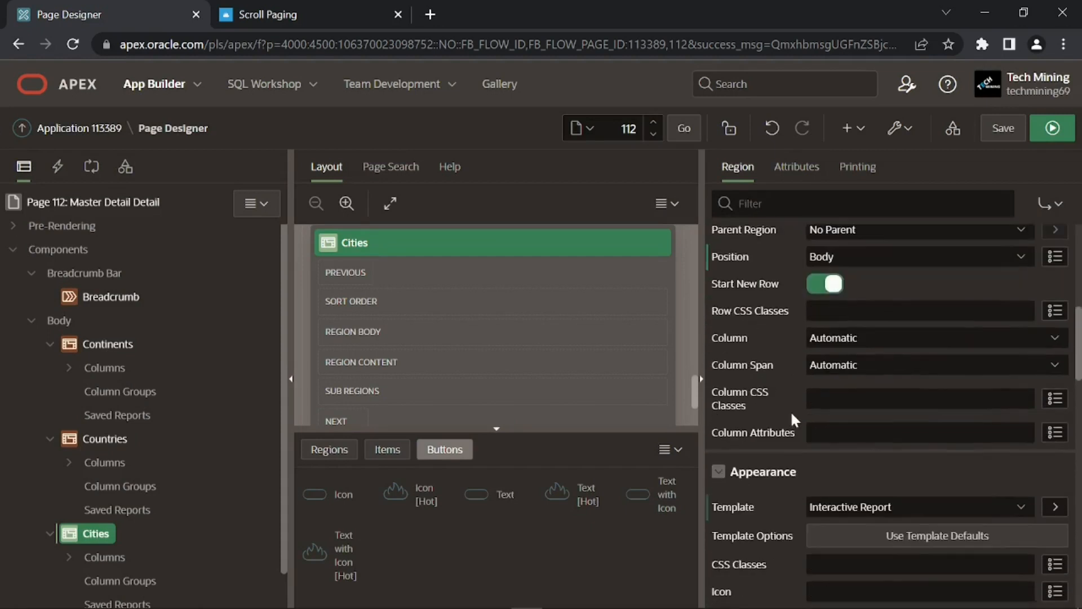
pyautogui.scroll(-5, 790, 410)
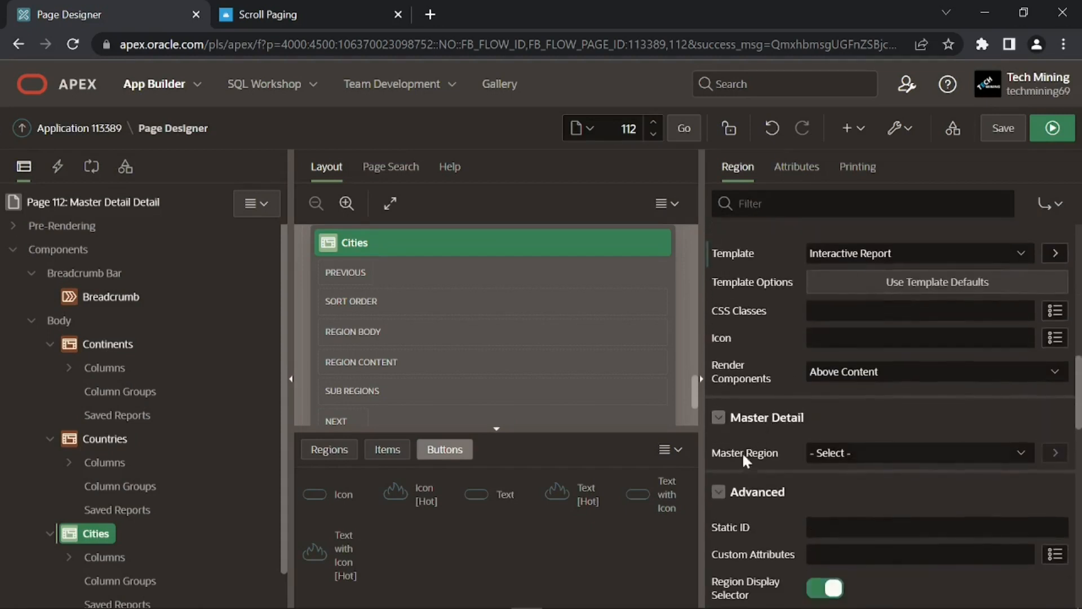
pyautogui.click(834, 451)
pyautogui.click(842, 495)
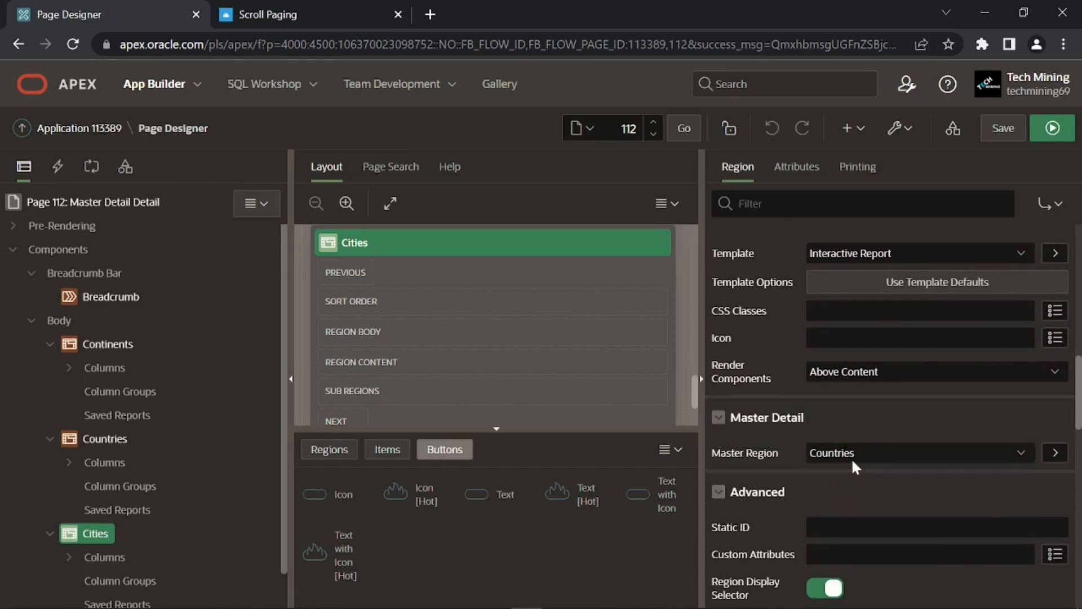
# - Set the CITY_ID column of the Cities region to type Hidden and make it the primary key
pyautogui.scroll(-1, 211, 483)
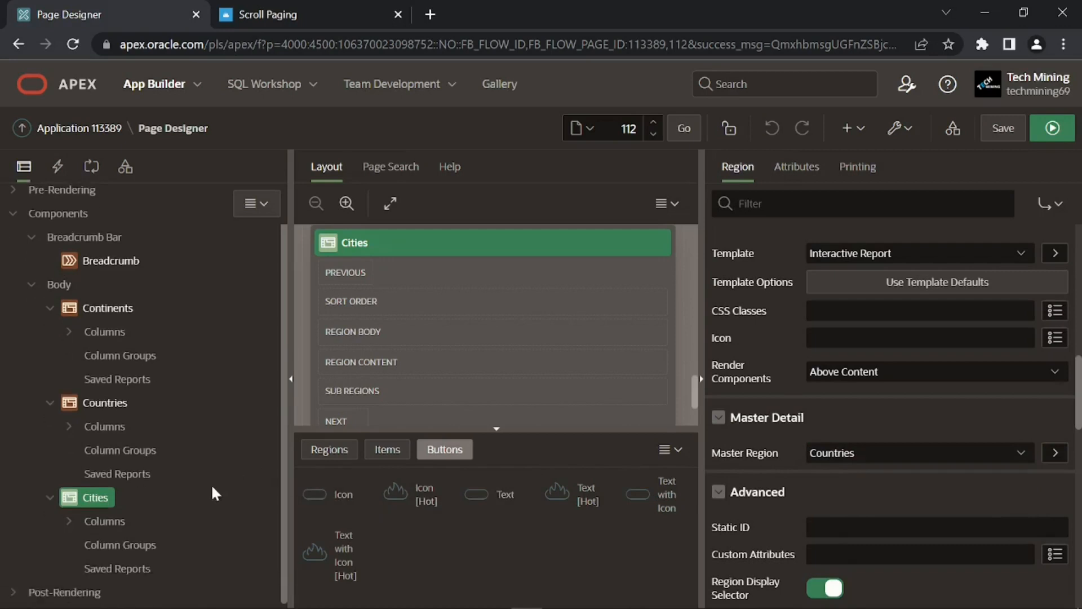
pyautogui.click(68, 521)
pyautogui.scroll(-2, 118, 479)
pyautogui.click(131, 471)
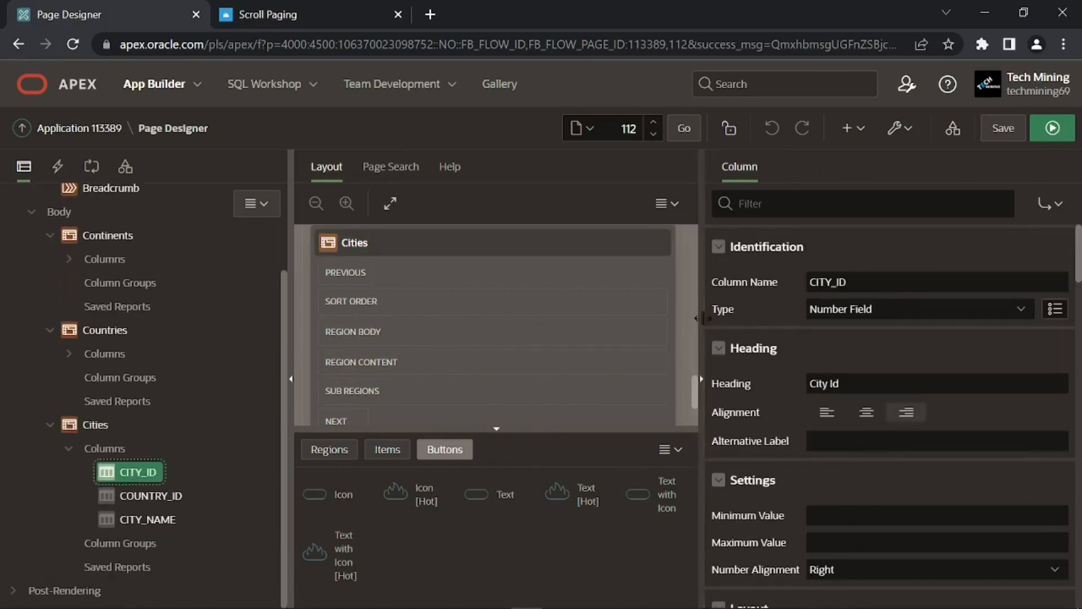
pyautogui.click(823, 310)
pyautogui.click(826, 411)
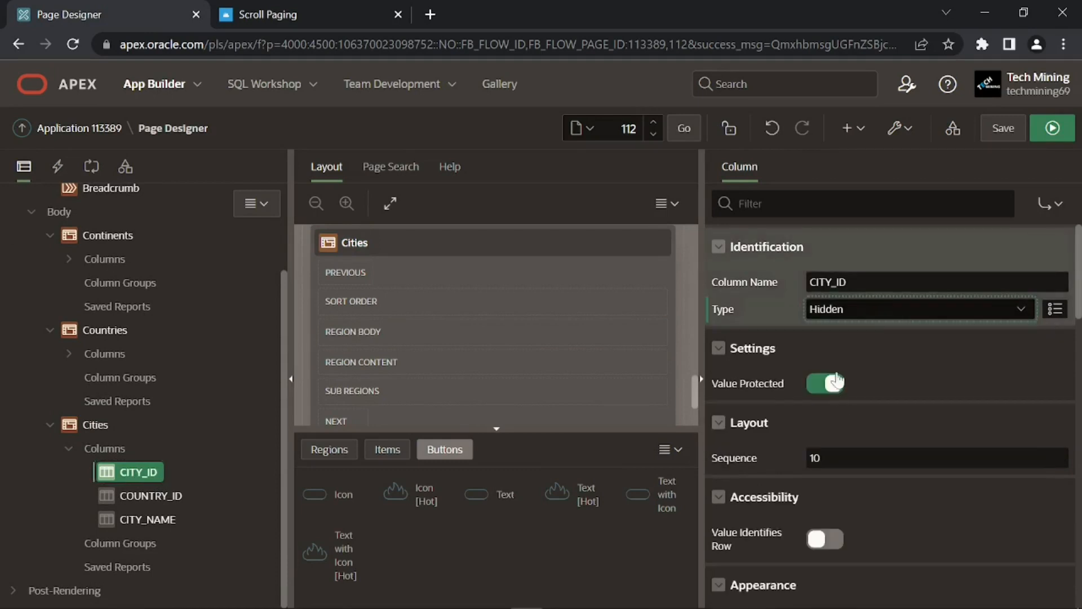
pyautogui.scroll(-6, 756, 395)
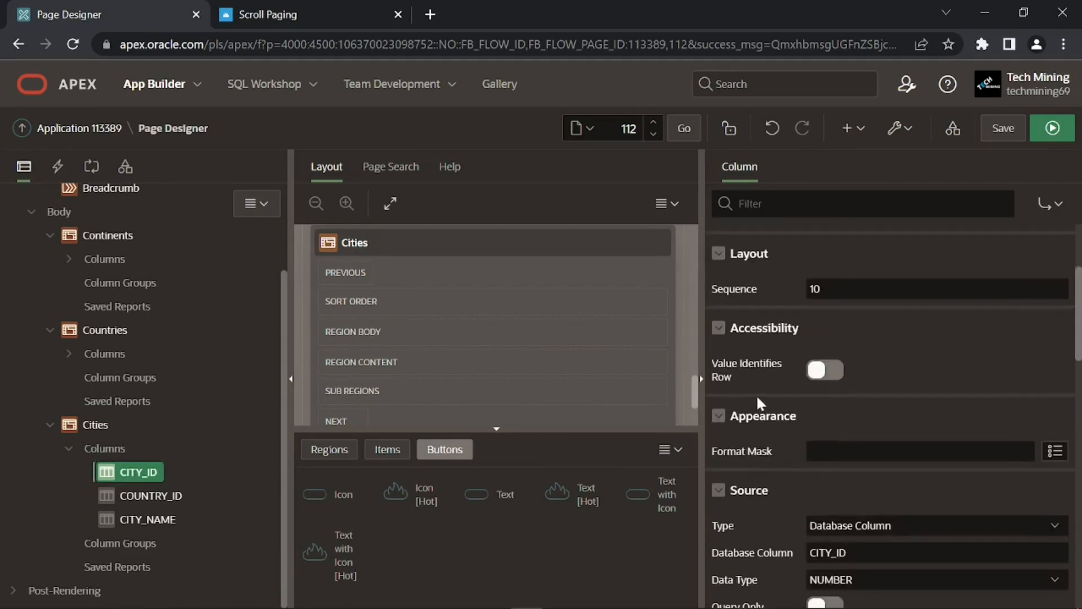
pyautogui.scroll(-3, 779, 383)
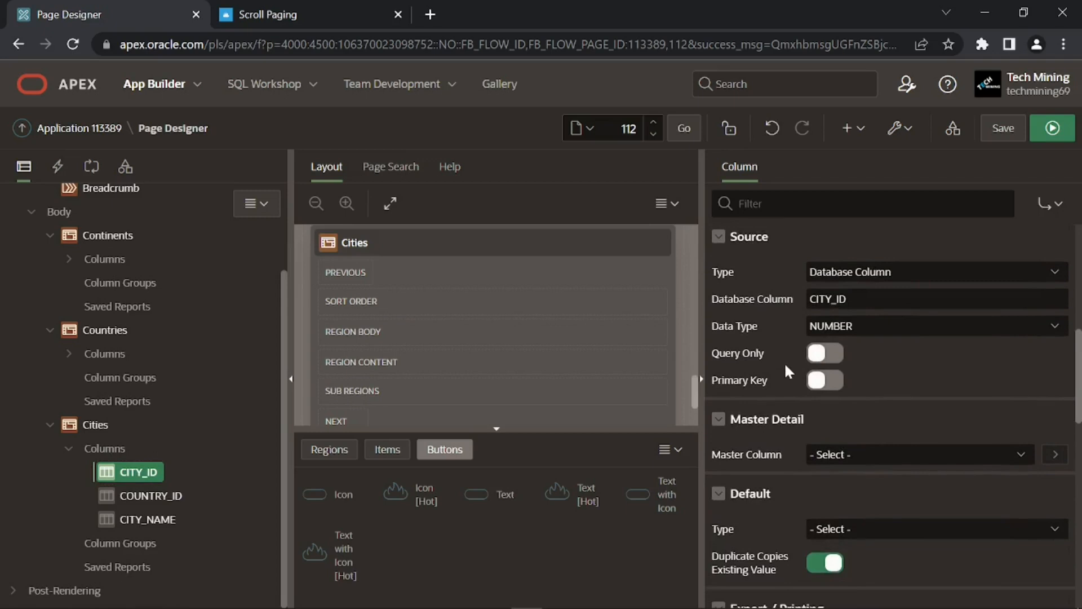
pyautogui.click(828, 386)
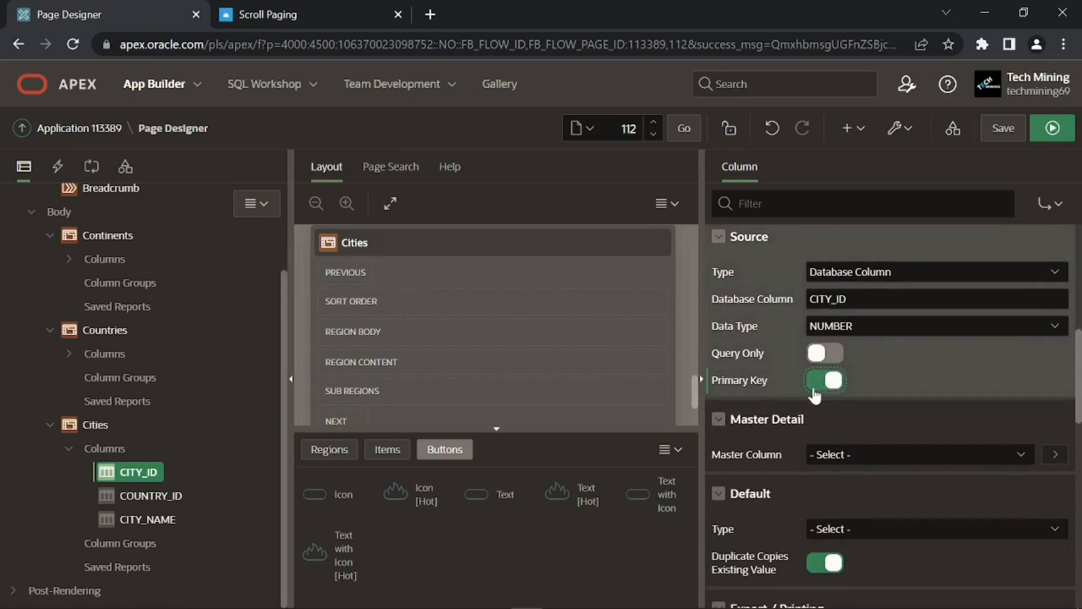
# - Set the COUNTRY_ID column of the Cities region to type Hidden with COUNTRY_ID as its Master Column
pyautogui.click(167, 496)
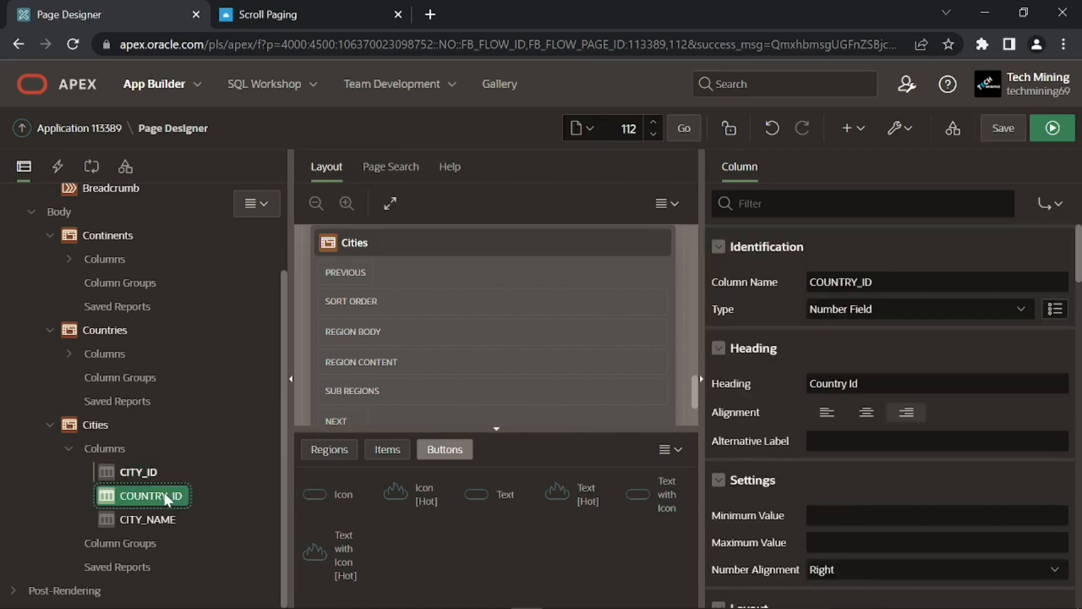
pyautogui.click(829, 307)
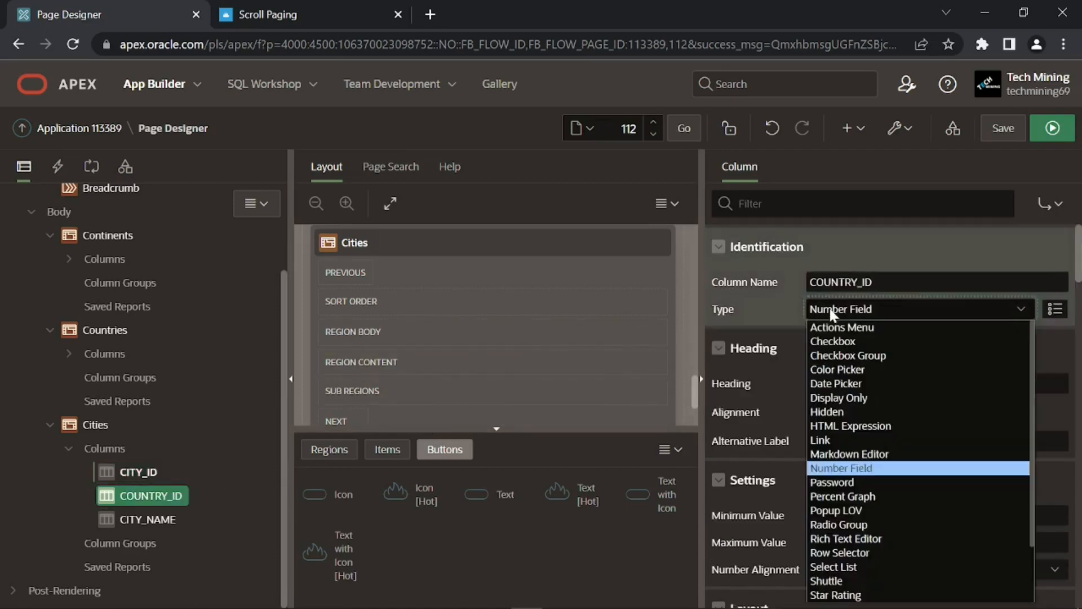
pyautogui.click(846, 411)
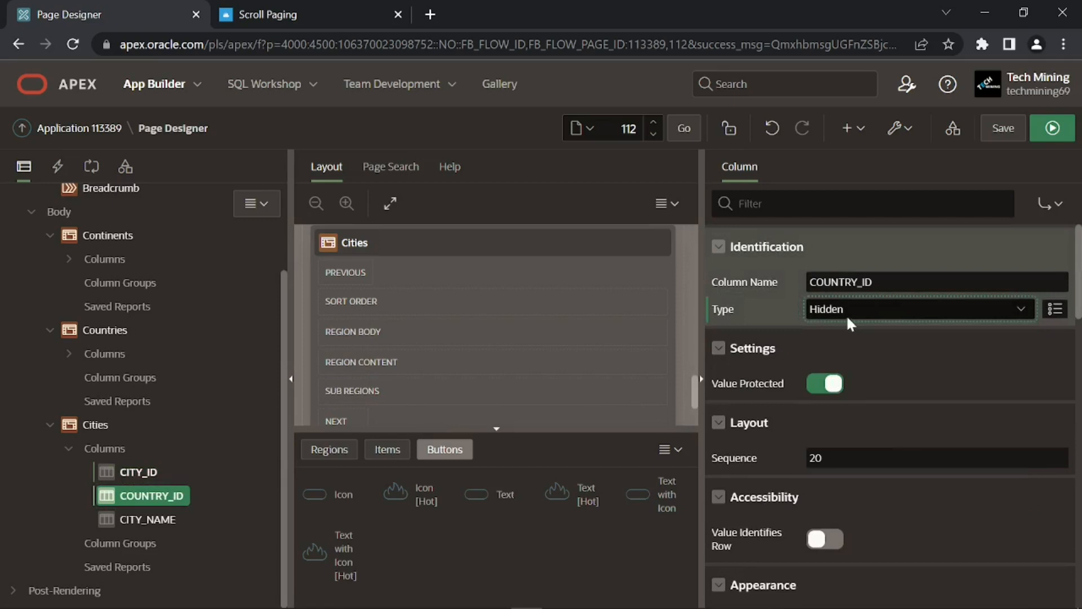
pyautogui.scroll(-8, 783, 371)
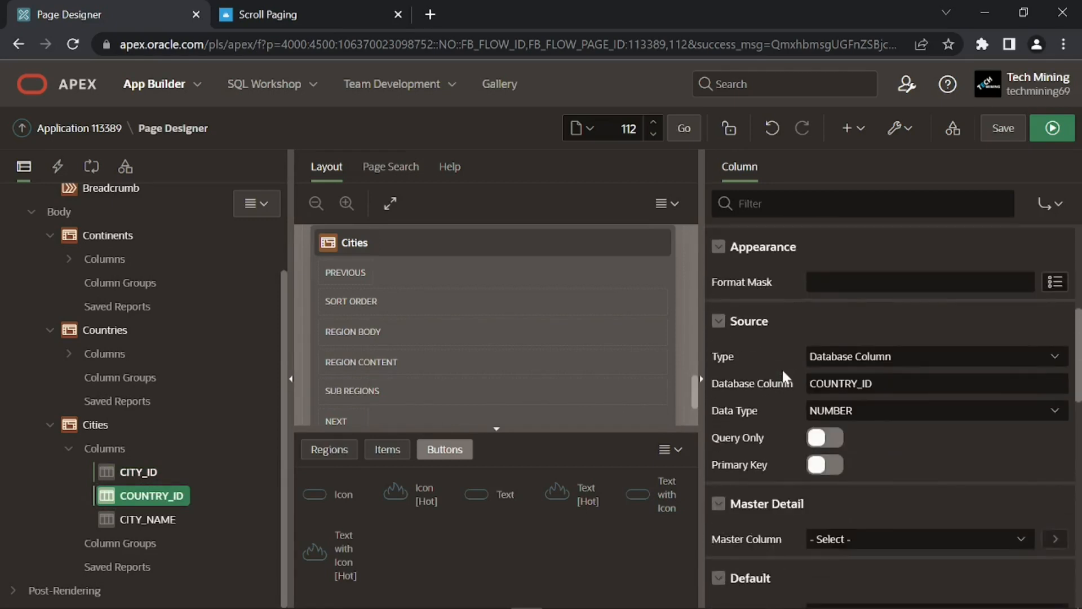
pyautogui.scroll(-2, 785, 377)
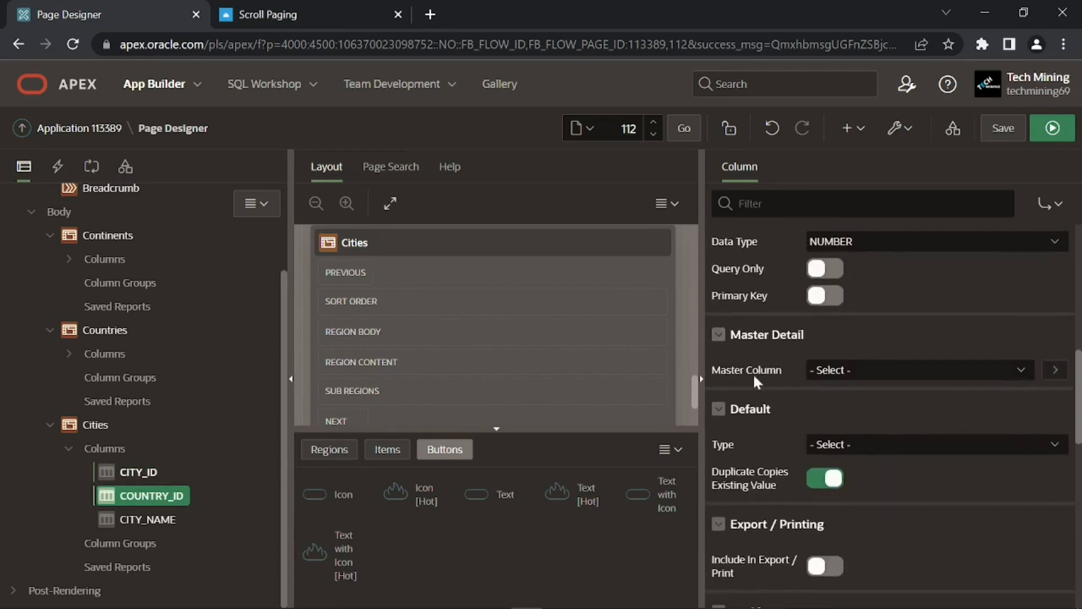
pyautogui.click(833, 371)
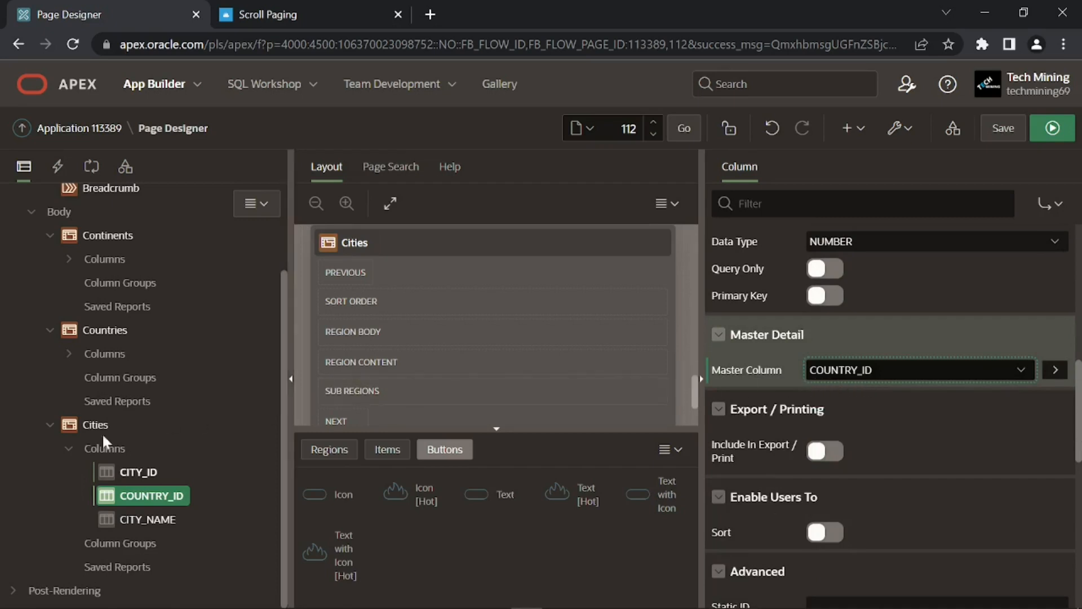
# - Create a new region in the page body titled Population and set its type to Interactive Grid
pyautogui.click(70, 449)
pyautogui.scroll(1, 124, 394)
pyautogui.rightClick(70, 255)
pyautogui.click(128, 271)
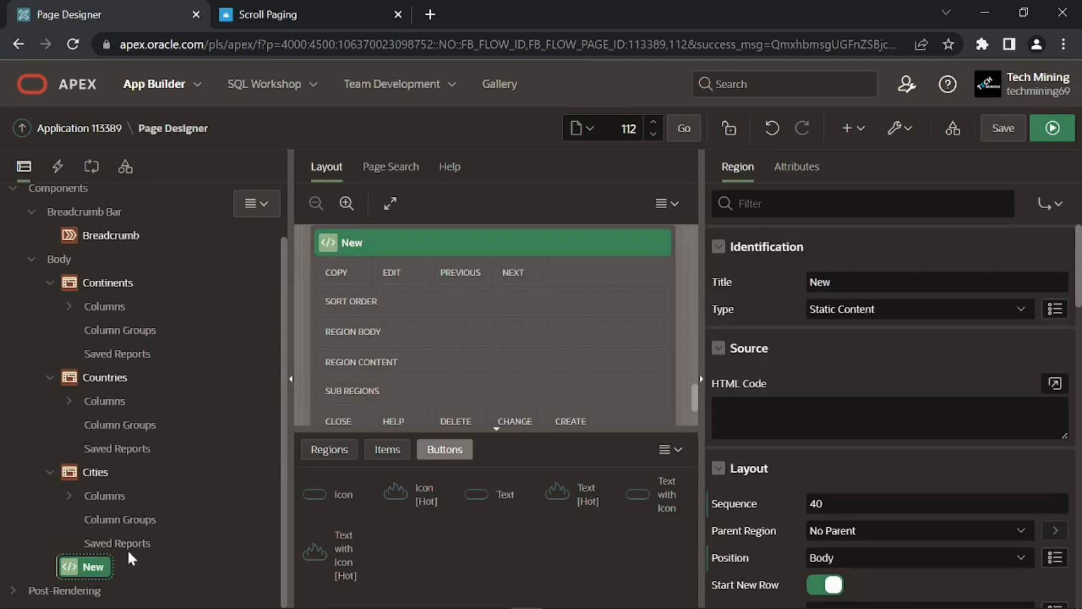
pyautogui.doubleClick(805, 285)
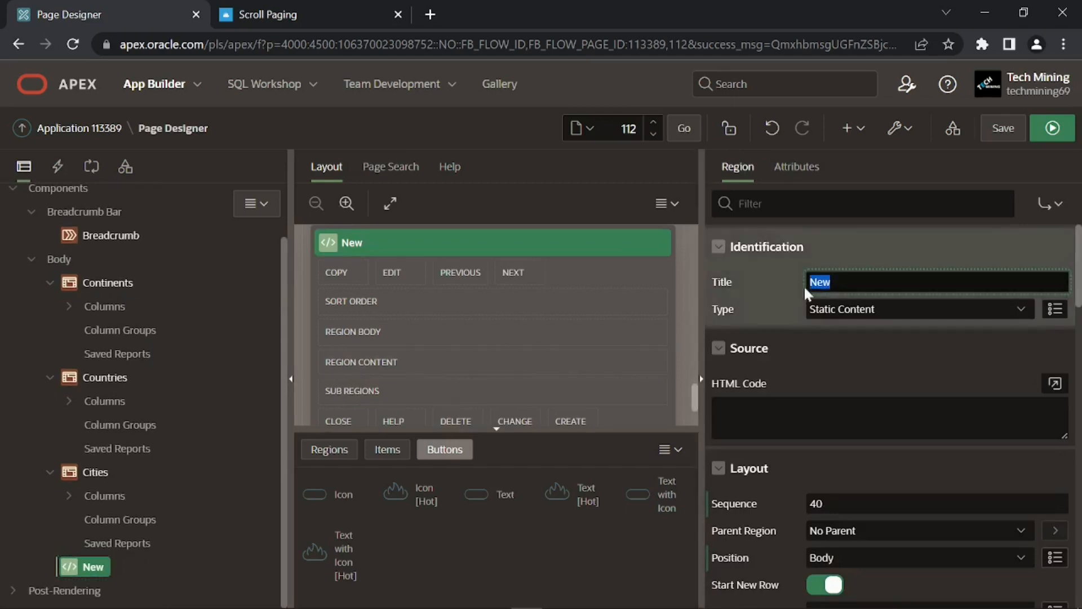
pyautogui.write('Population')
pyautogui.click(793, 290)
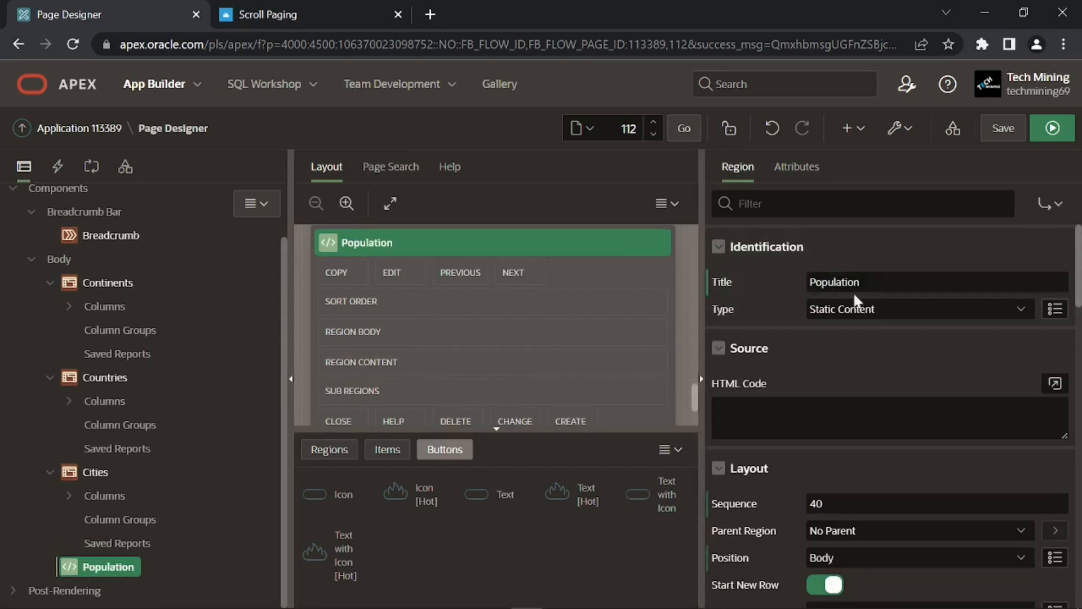
pyautogui.click(840, 320)
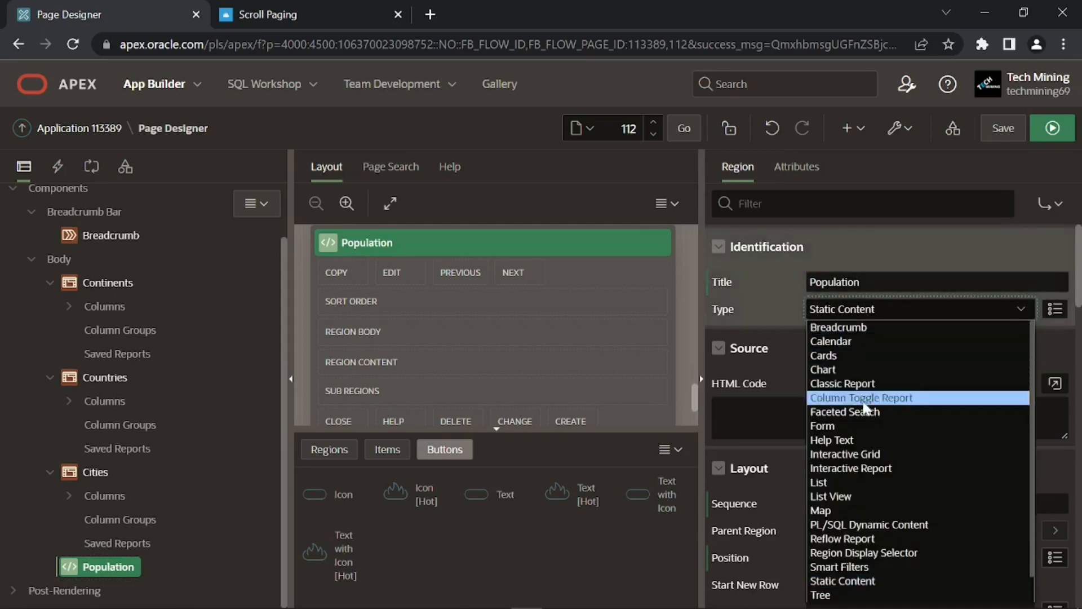
pyautogui.press('Escape')
pyautogui.click(853, 368)
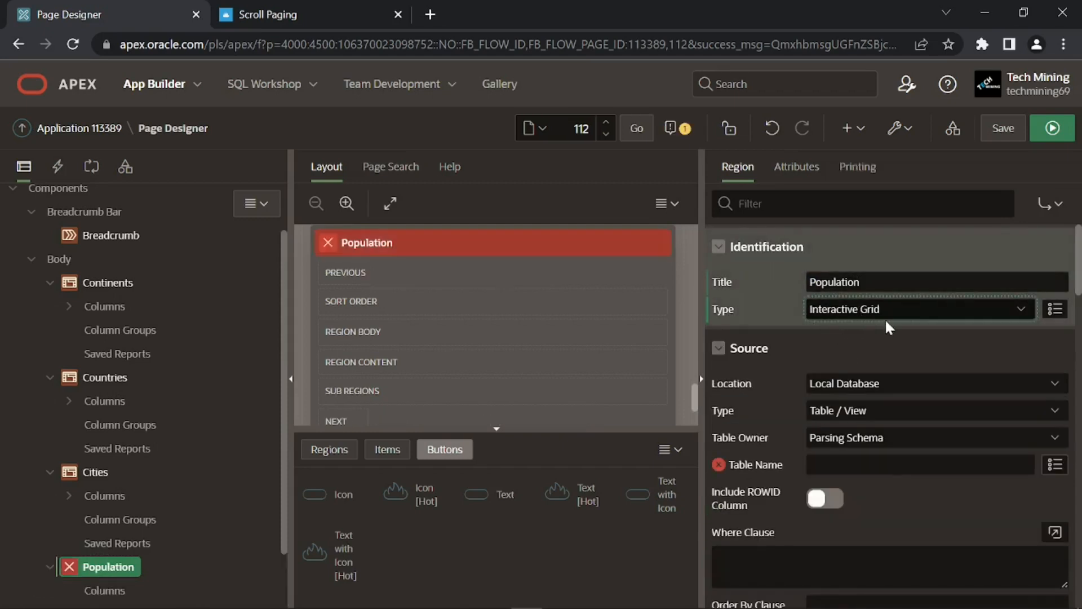
# - Set the Population region's source type to SQL Query and enter and validate the query SELECT * FROM MD_population
pyautogui.click(837, 413)
pyautogui.click(836, 443)
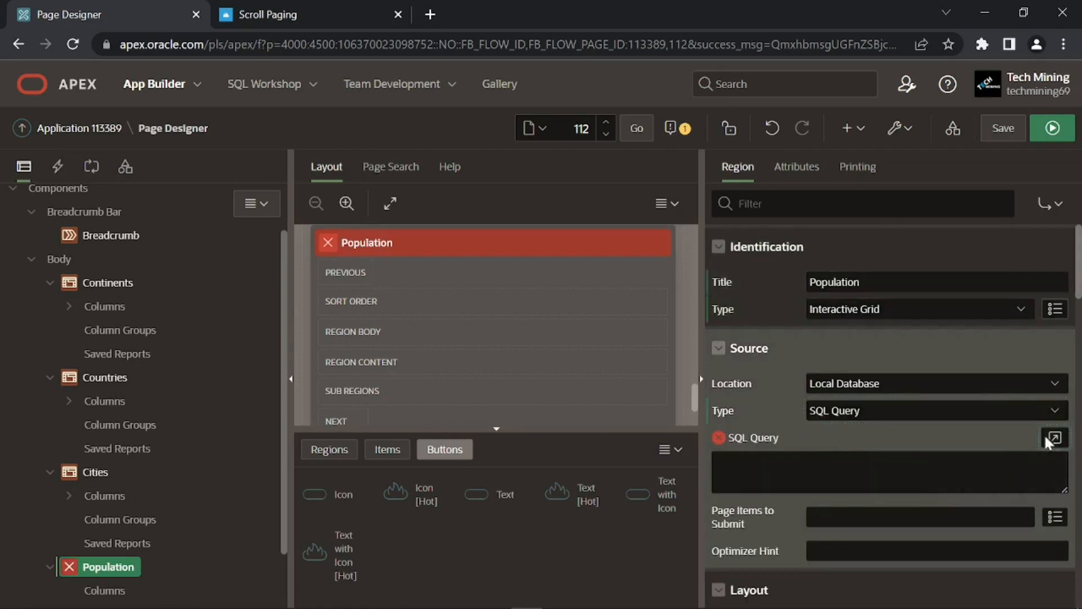
pyautogui.click(1054, 437)
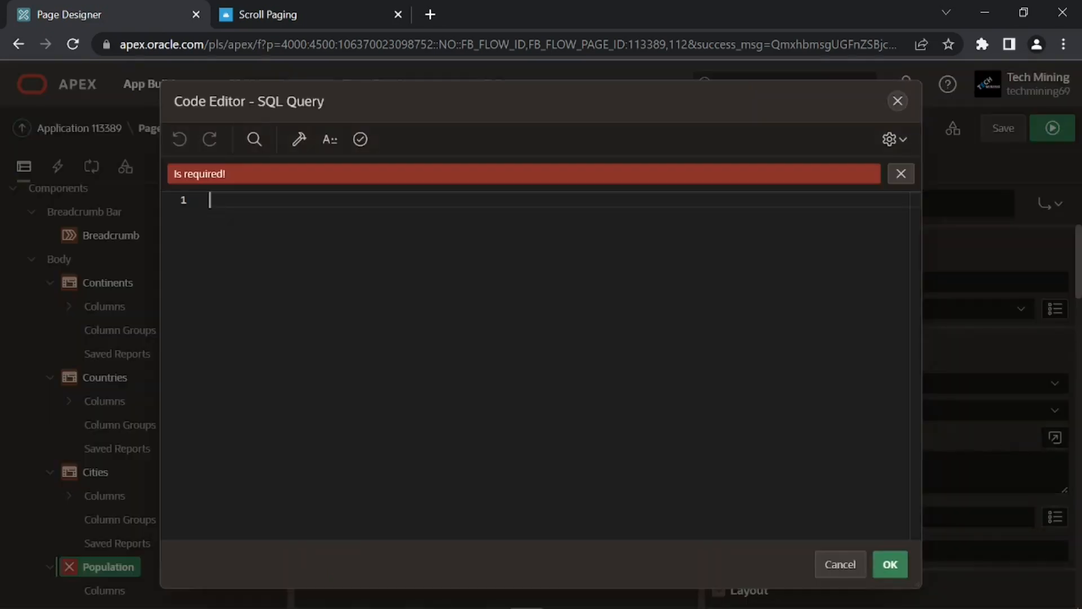
pyautogui.write('SELECT * FROM MD_population')
pyautogui.click(365, 148)
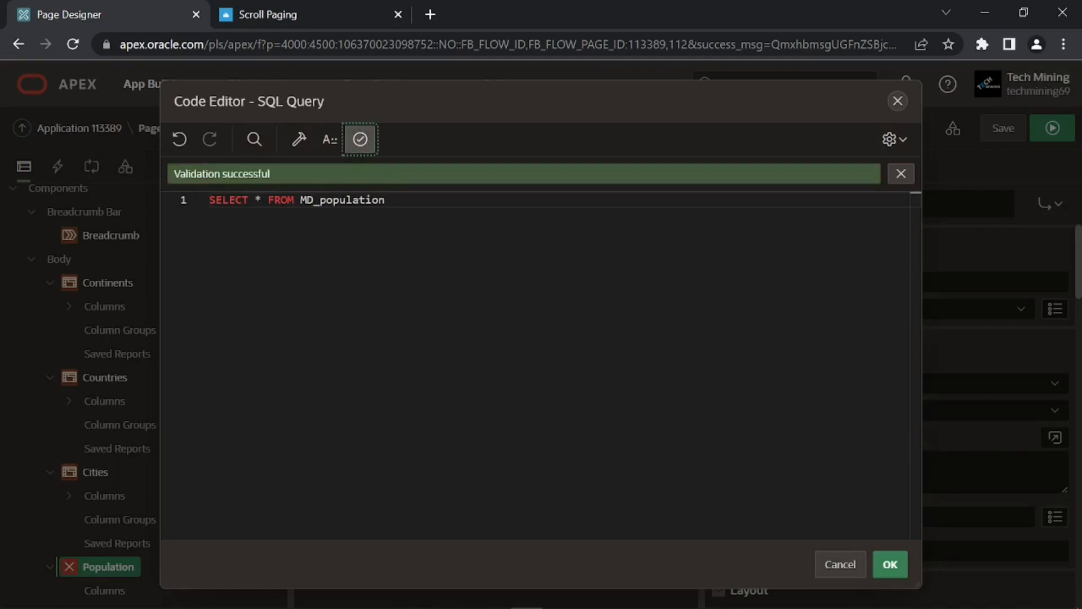
pyautogui.click(890, 565)
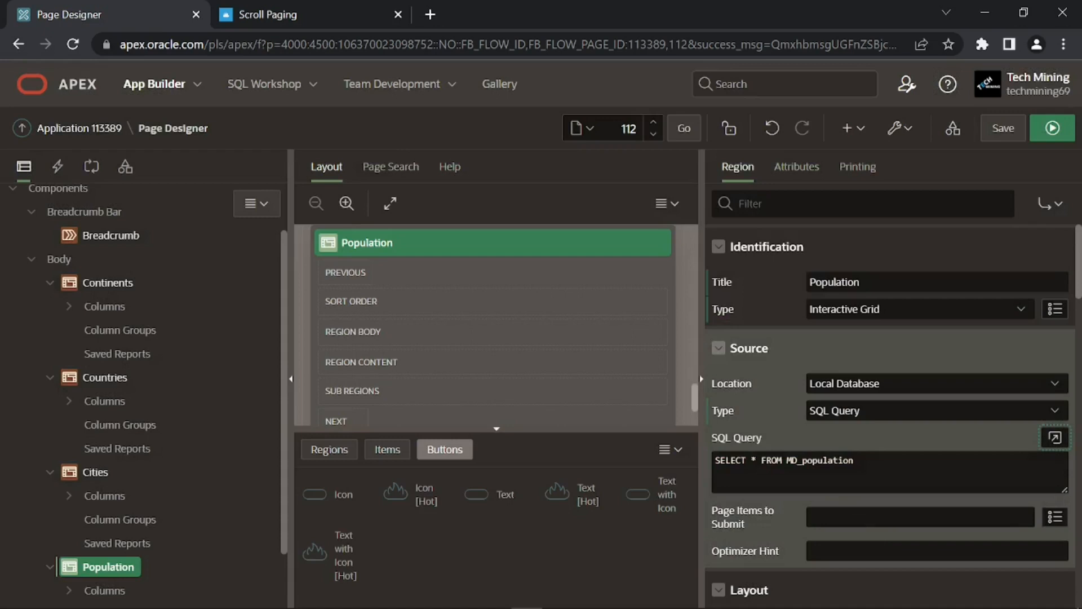
# - Set Cities as the Master Region of the Population region
pyautogui.scroll(-8, 760, 459)
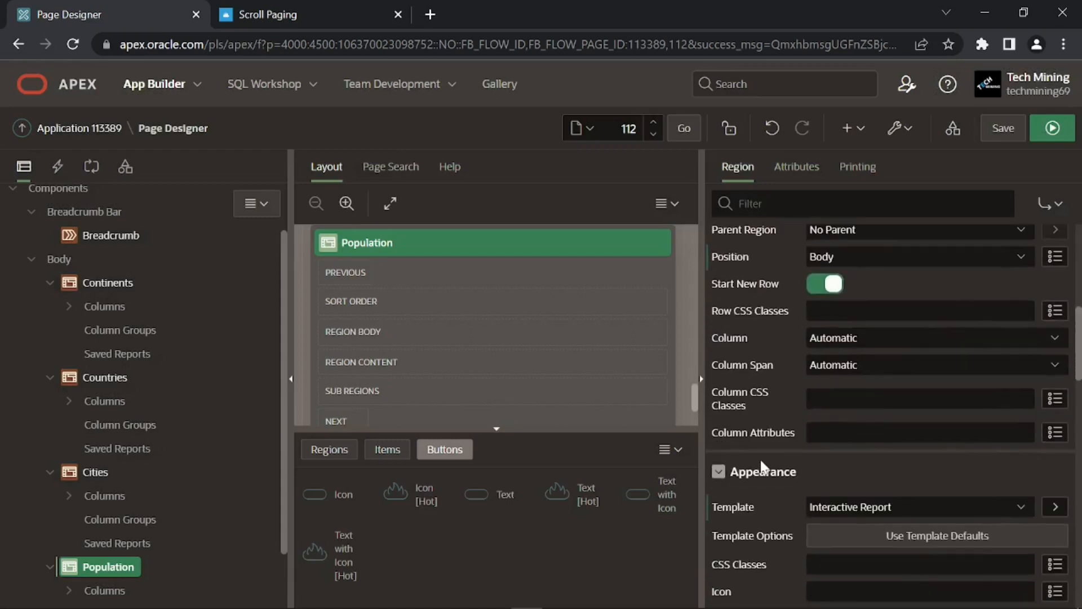
pyautogui.scroll(-5, 760, 465)
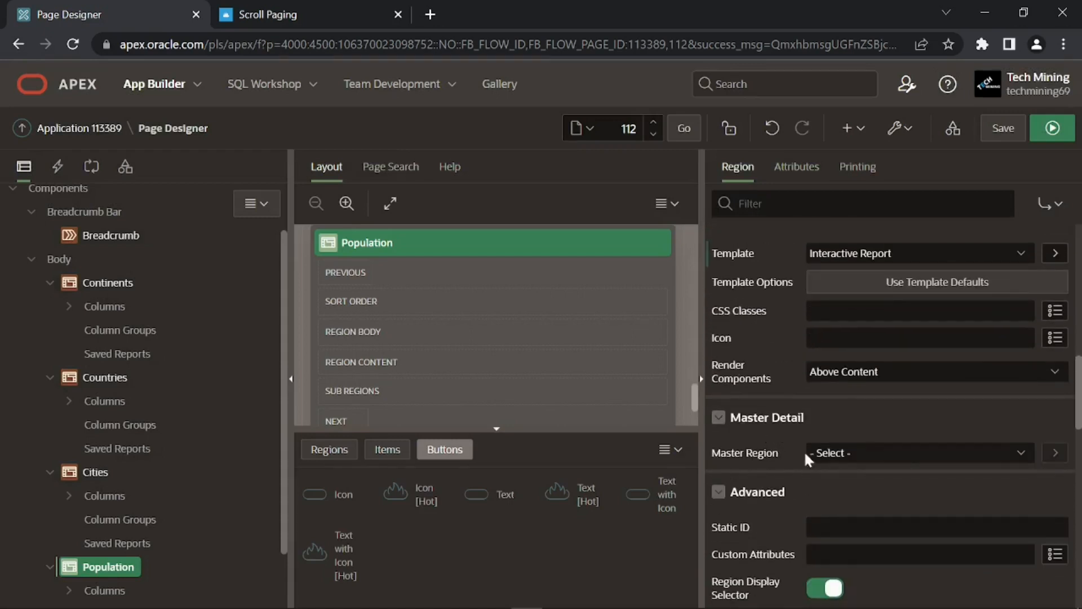
pyautogui.click(808, 455)
pyautogui.click(830, 483)
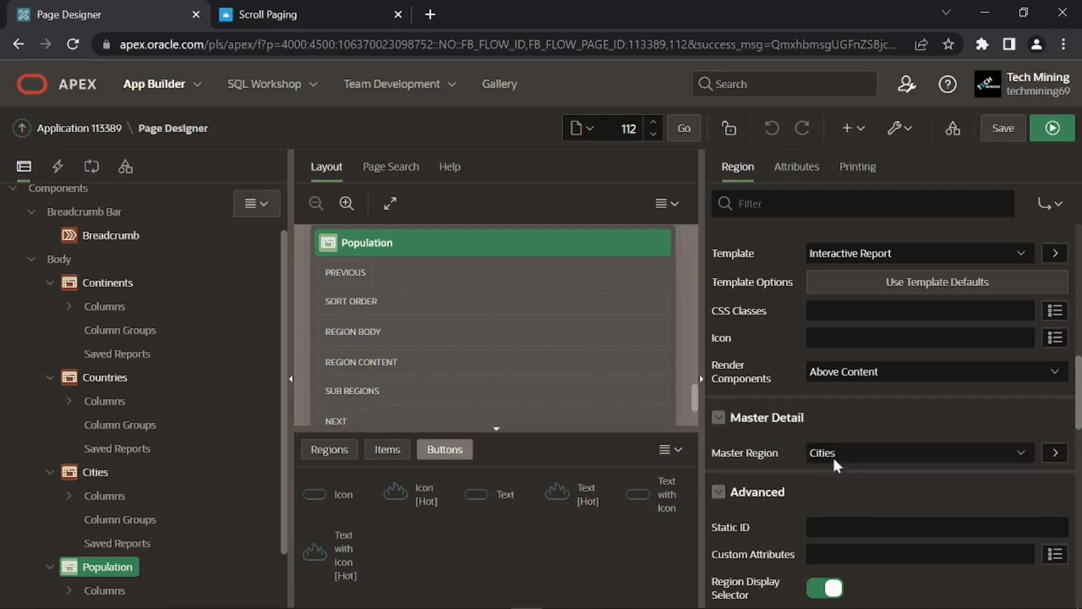
# - Set the POPULATION_ID column of the Population region to type Hidden
pyautogui.scroll(-2, 145, 508)
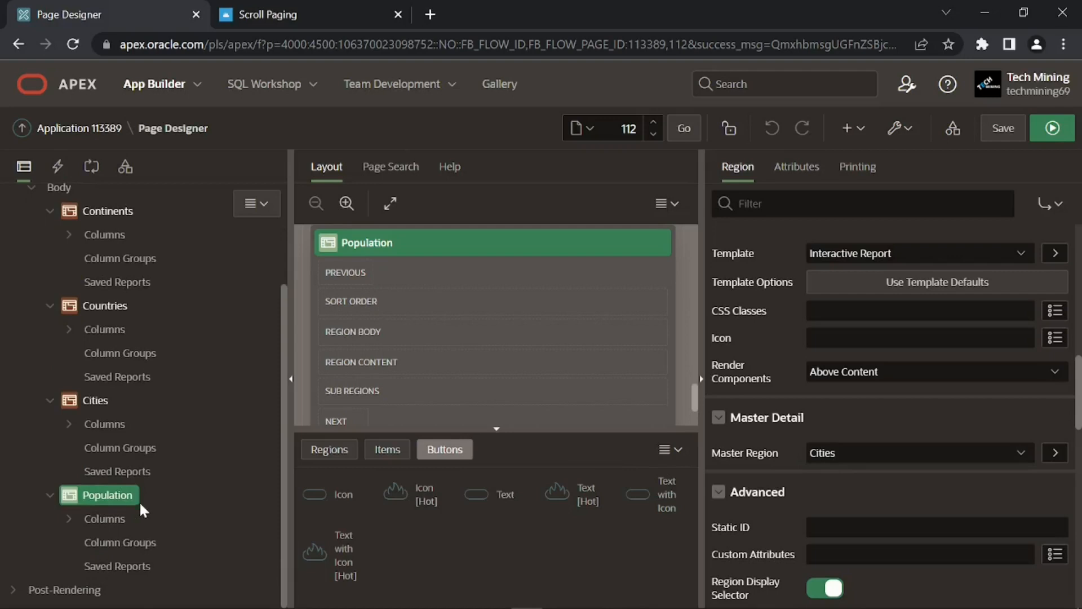
pyautogui.click(70, 520)
pyautogui.scroll(-2, 113, 524)
pyautogui.click(161, 474)
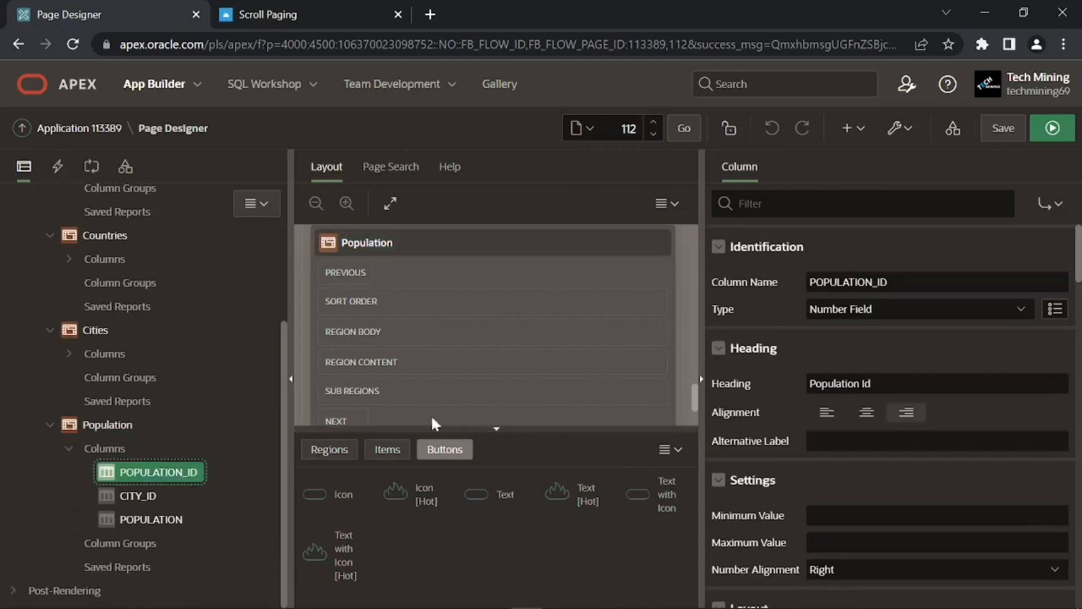
pyautogui.click(840, 310)
pyautogui.click(846, 411)
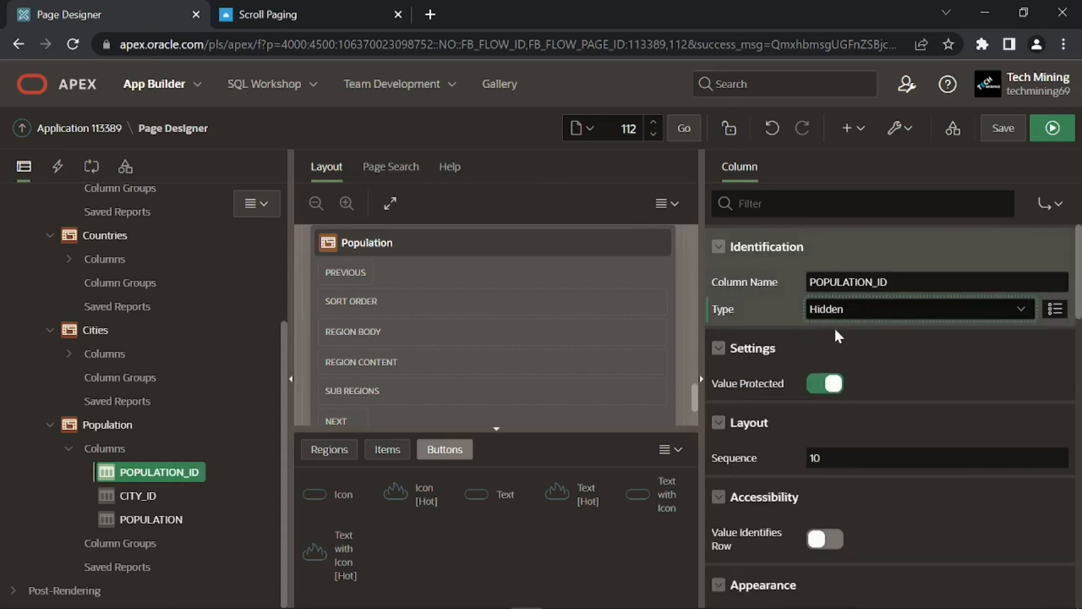
pyautogui.scroll(-6, 838, 336)
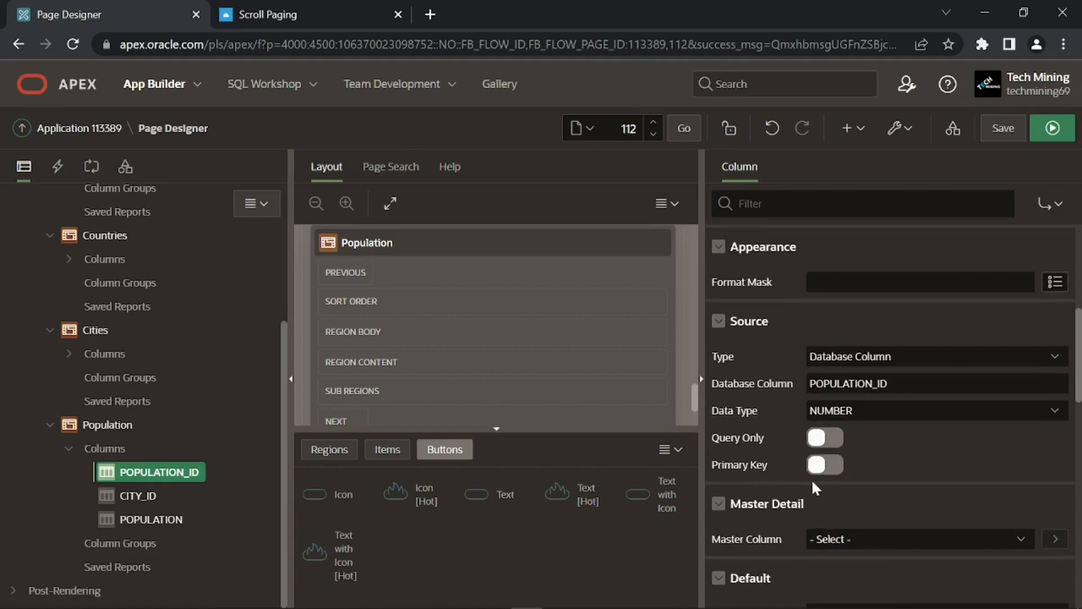
# - Set the CITY_ID column of the Population region to type Hidden with CITY_ID as its Master Column
pyautogui.click(150, 500)
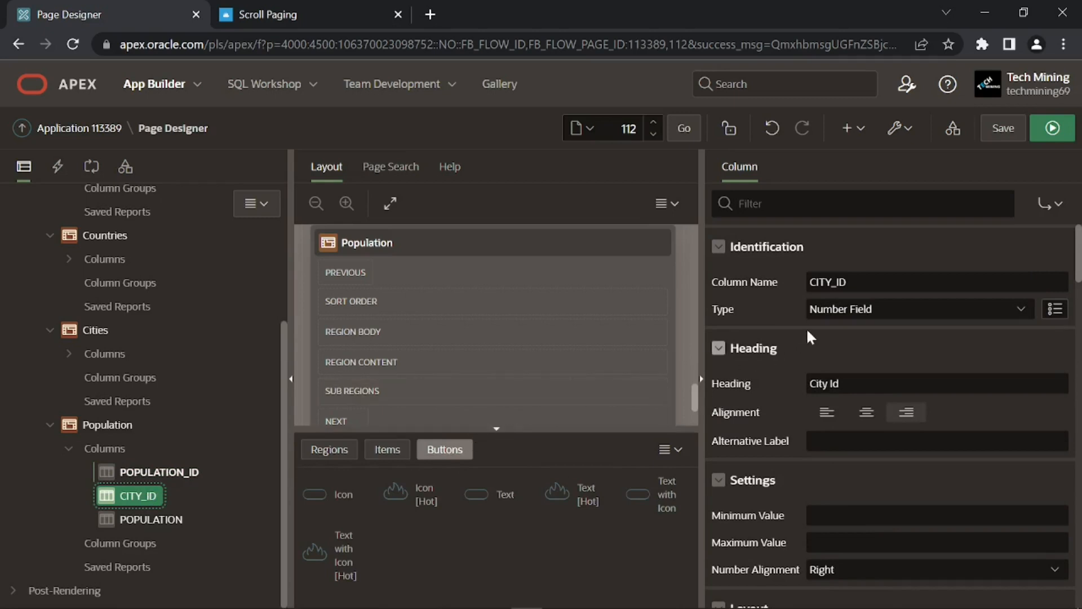
pyautogui.click(833, 309)
pyautogui.click(836, 413)
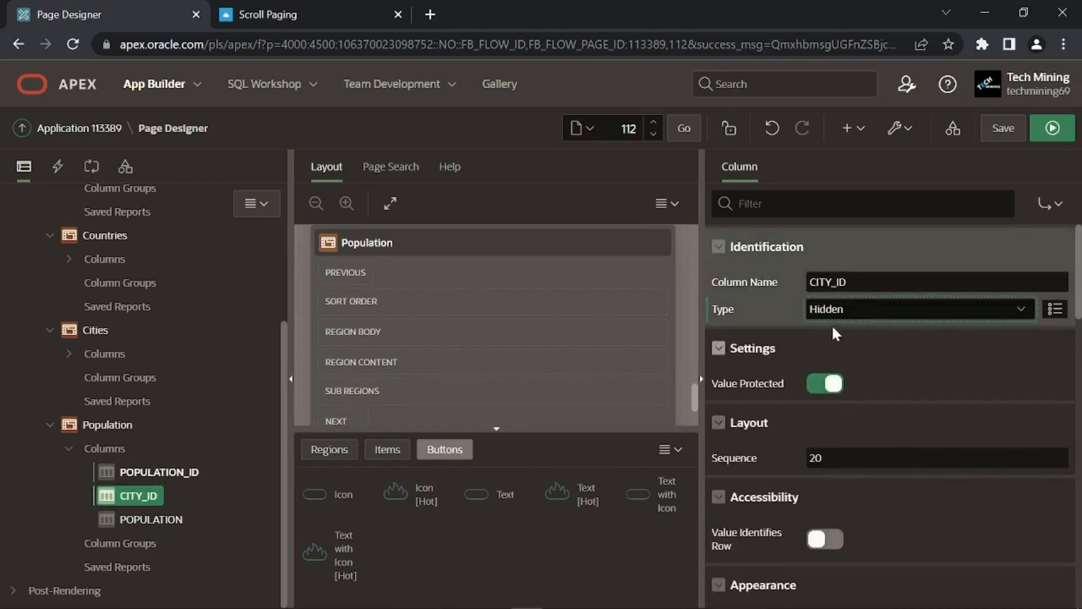
pyautogui.scroll(-5, 775, 380)
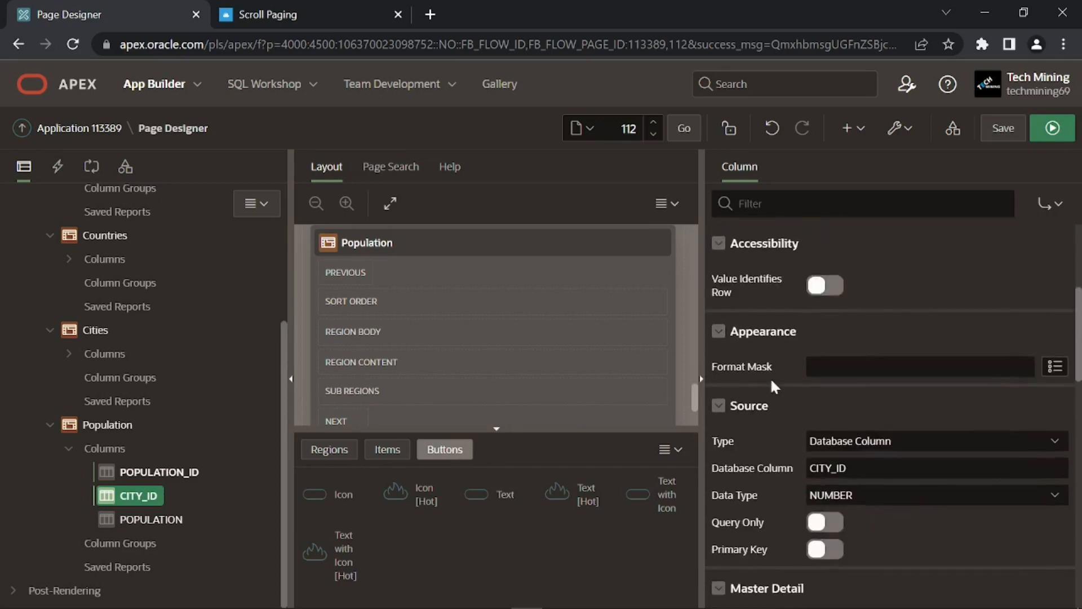
pyautogui.scroll(-2, 772, 381)
pyautogui.scroll(-2, 774, 385)
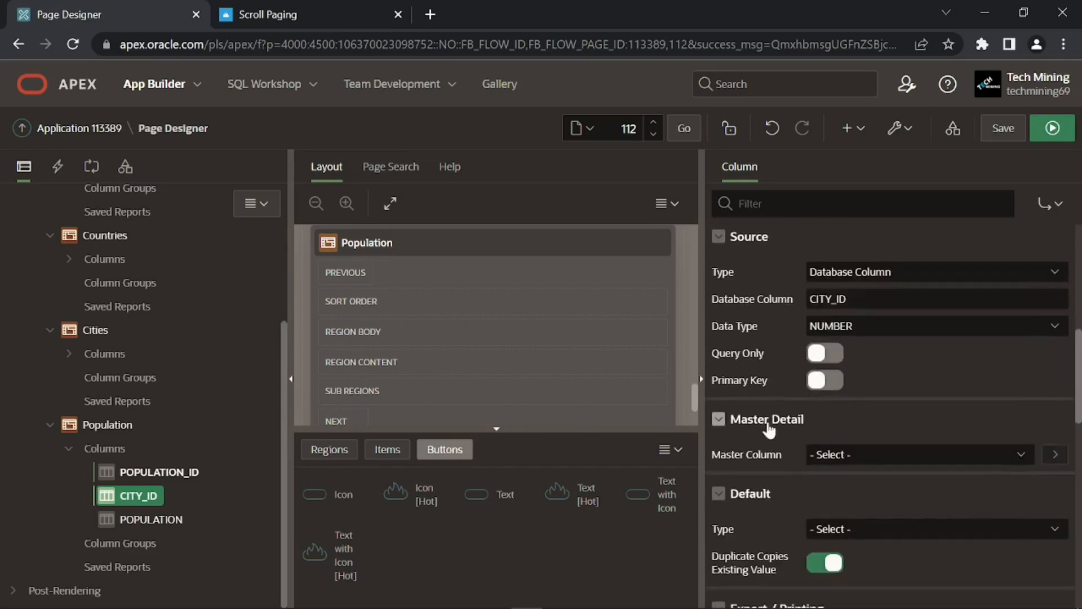
pyautogui.click(827, 456)
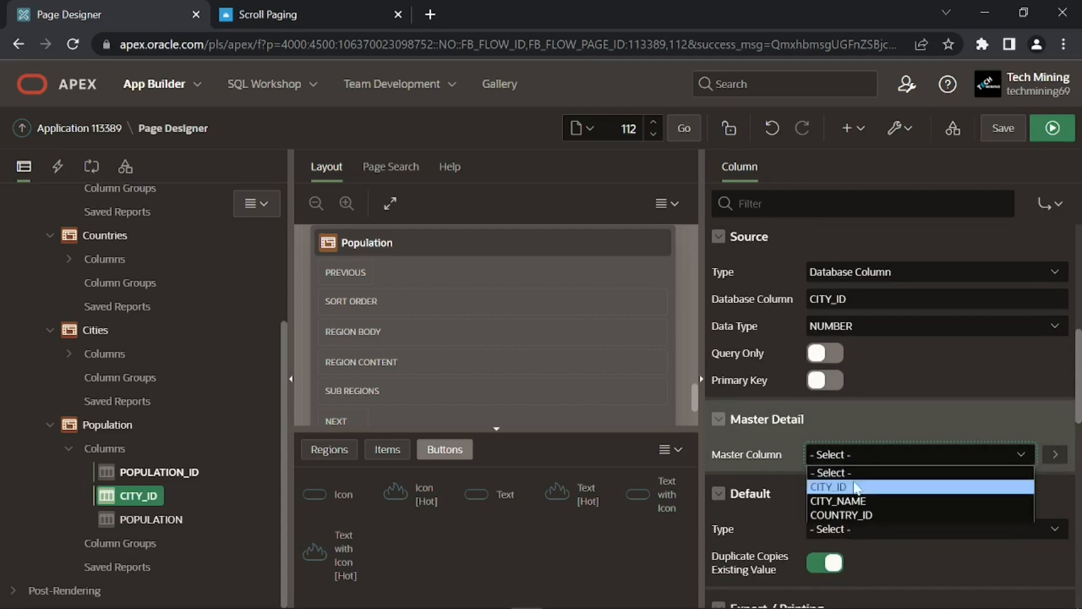
pyautogui.click(839, 479)
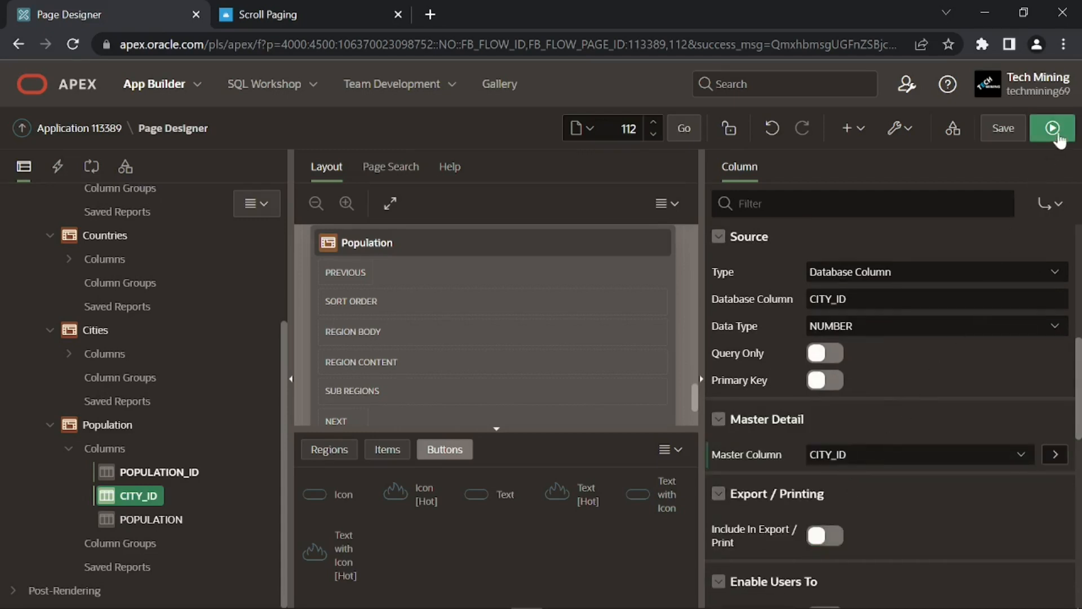
# - Save and run the page, and test the linked grids by selecting Europe, Germany and Berlin down to the population record
pyautogui.click(1060, 140)
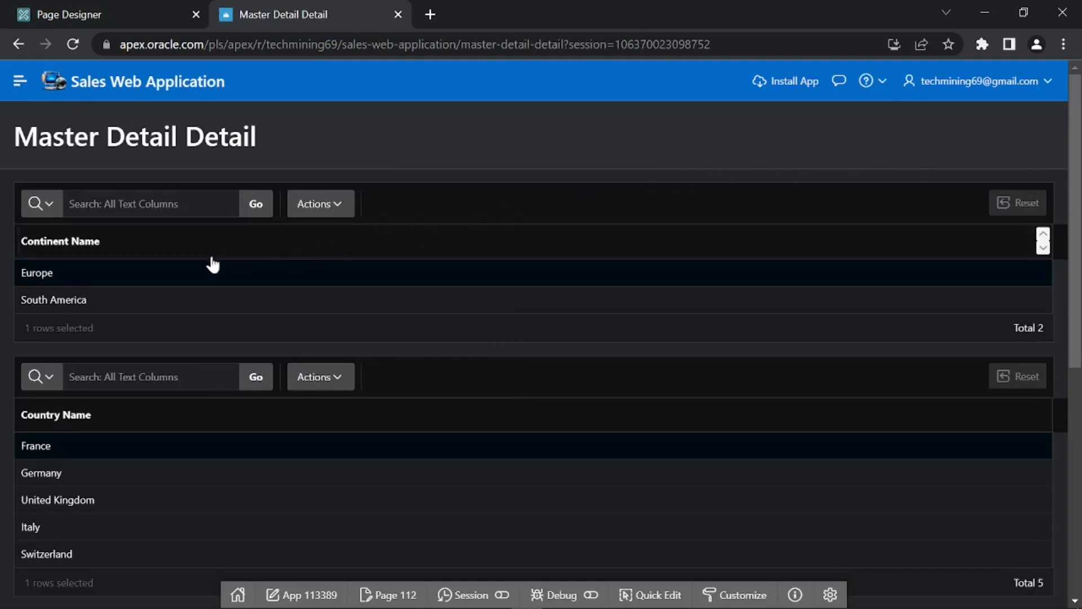
pyautogui.click(60, 272)
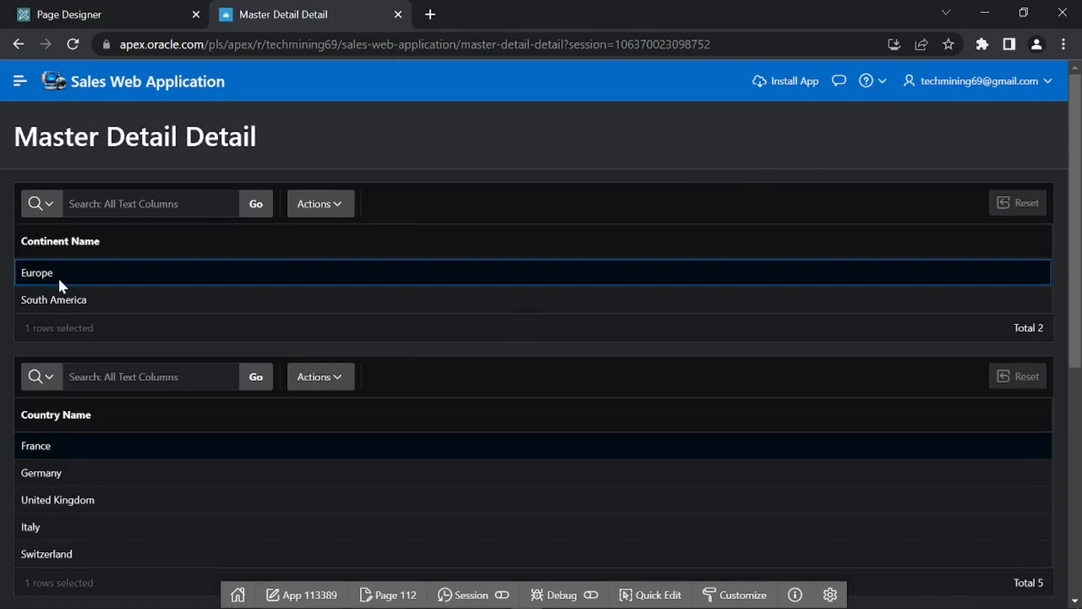
pyautogui.scroll(-1, 88, 357)
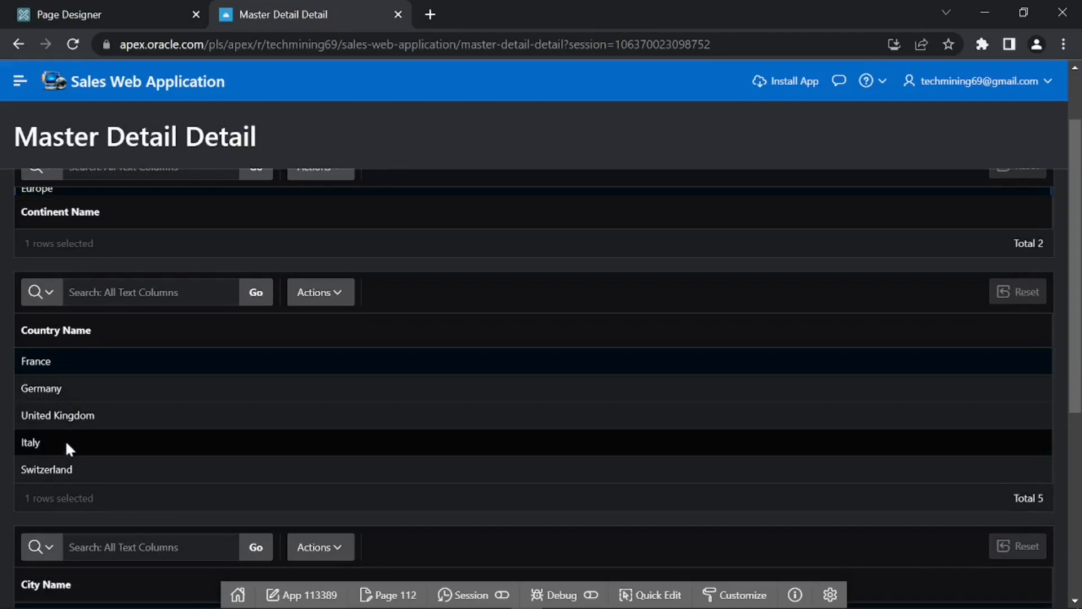
pyautogui.click(66, 390)
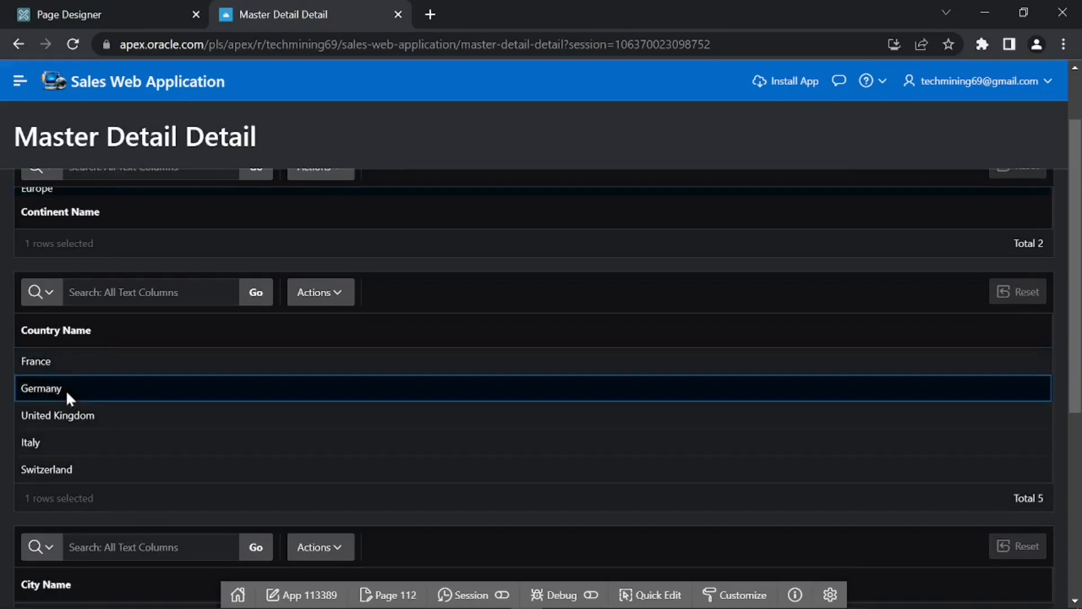
pyautogui.scroll(-1, 66, 390)
pyautogui.scroll(-3, 65, 390)
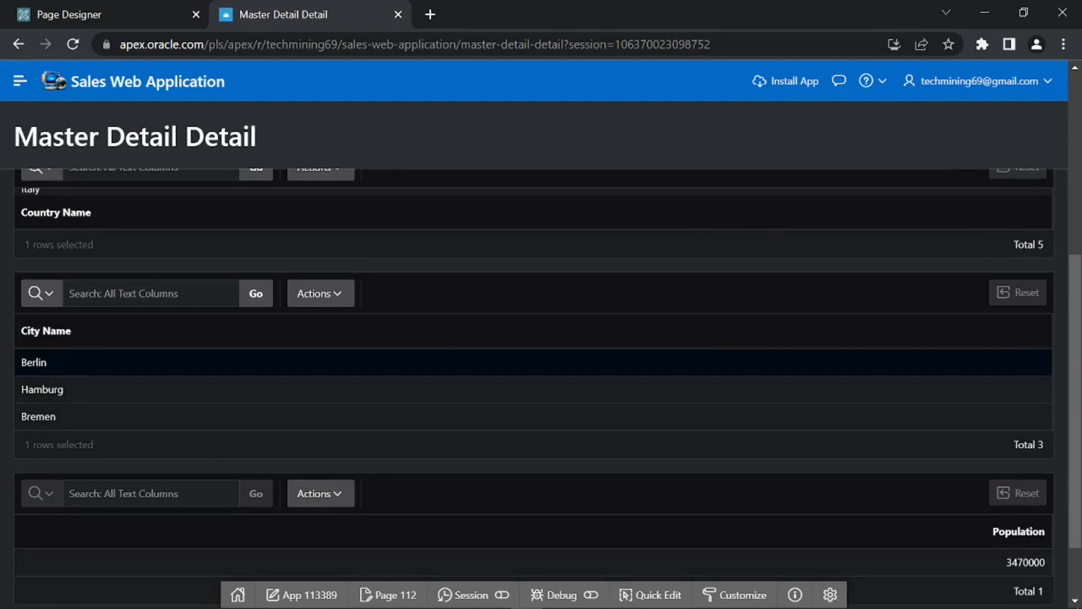
pyautogui.click(53, 367)
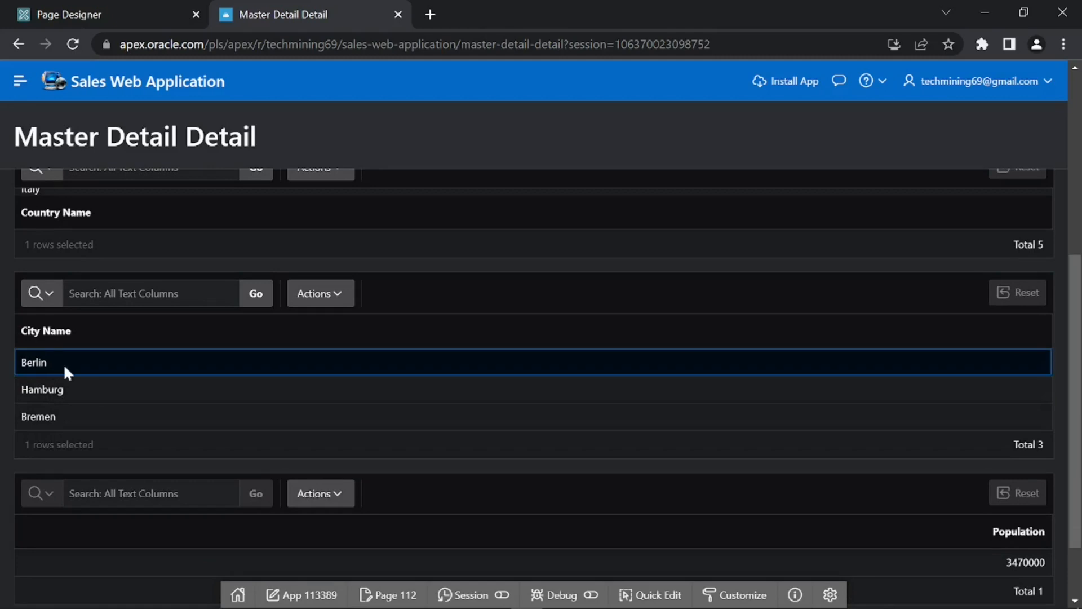
pyautogui.scroll(-2, 78, 367)
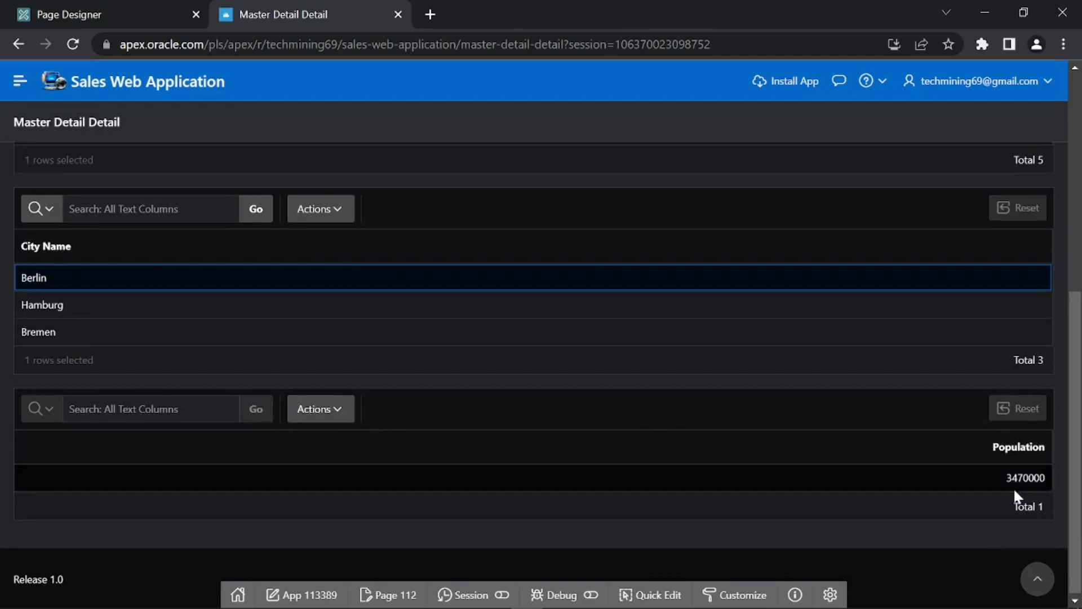
# - Test the linked grids with South America, Argentina and Buenos Aires down to the population record
pyautogui.click(1038, 579)
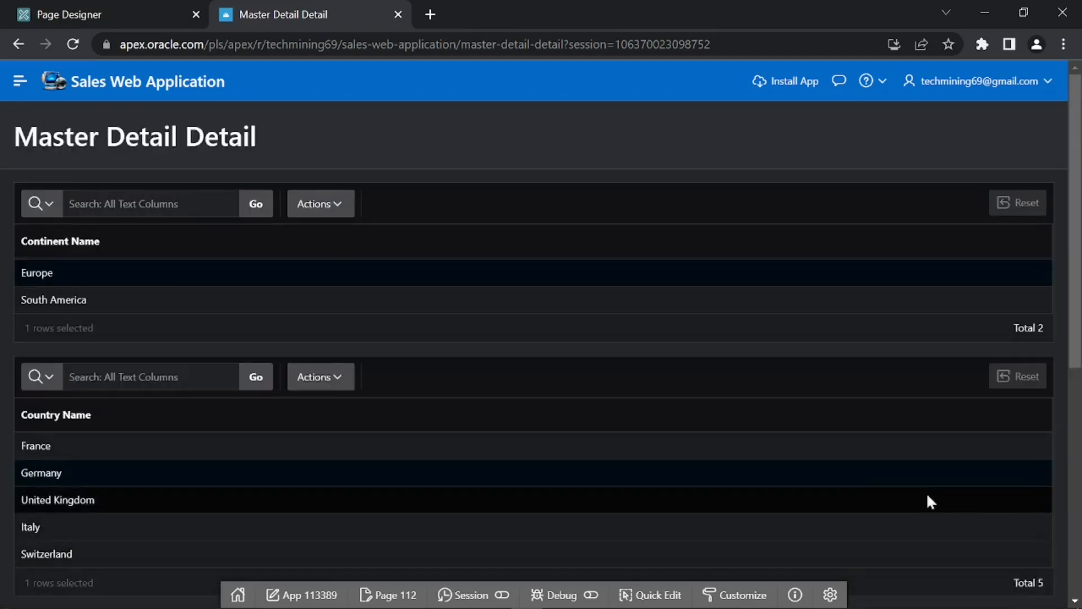
pyautogui.click(97, 301)
pyautogui.scroll(-2, 93, 338)
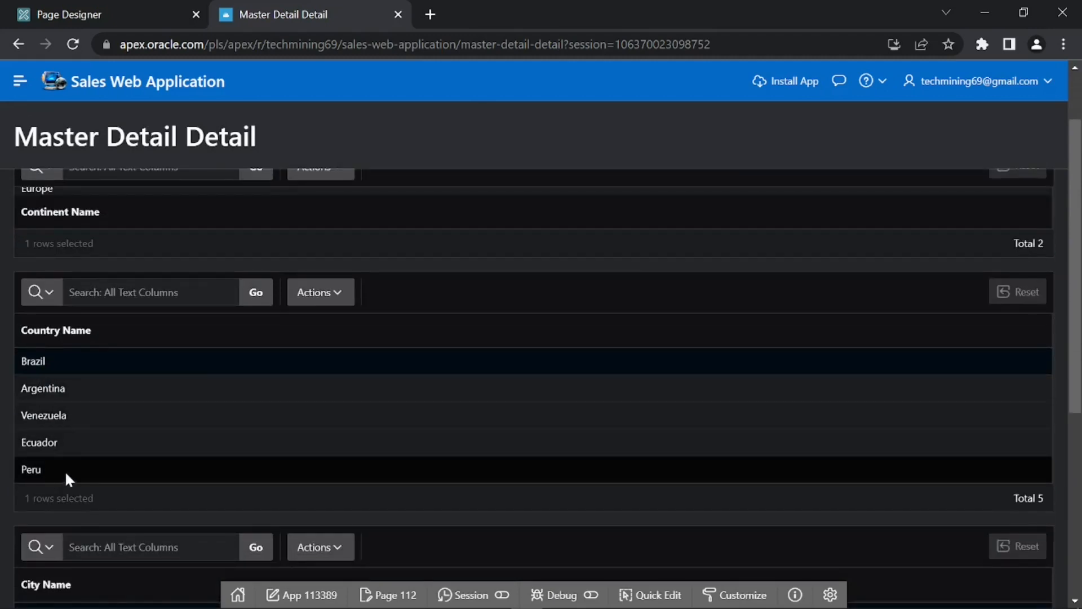
pyautogui.click(69, 387)
pyautogui.scroll(-2, 74, 398)
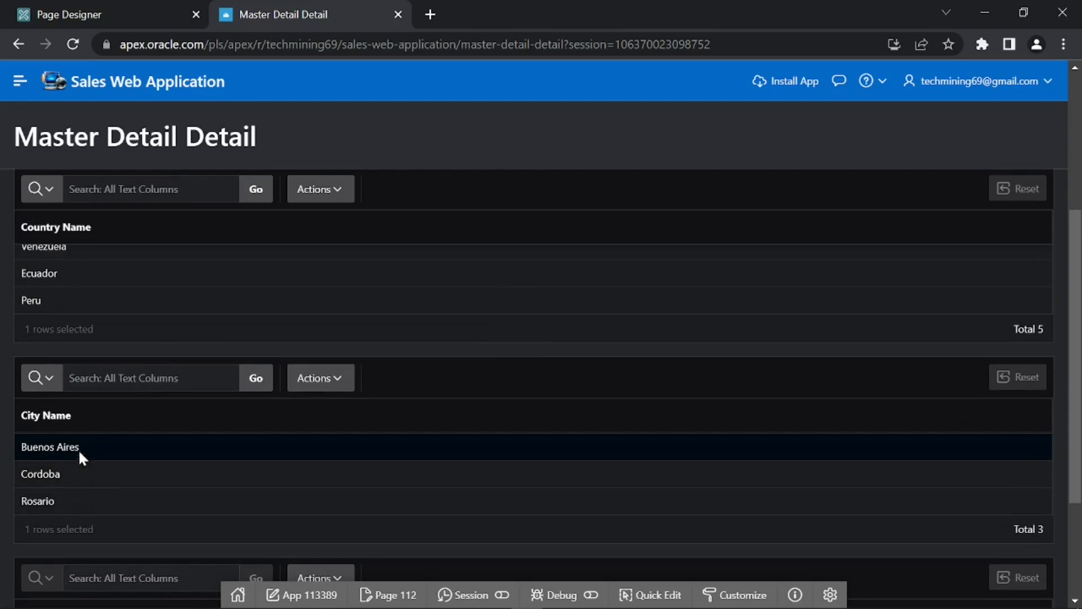
pyautogui.click(117, 445)
pyautogui.scroll(-3, 126, 449)
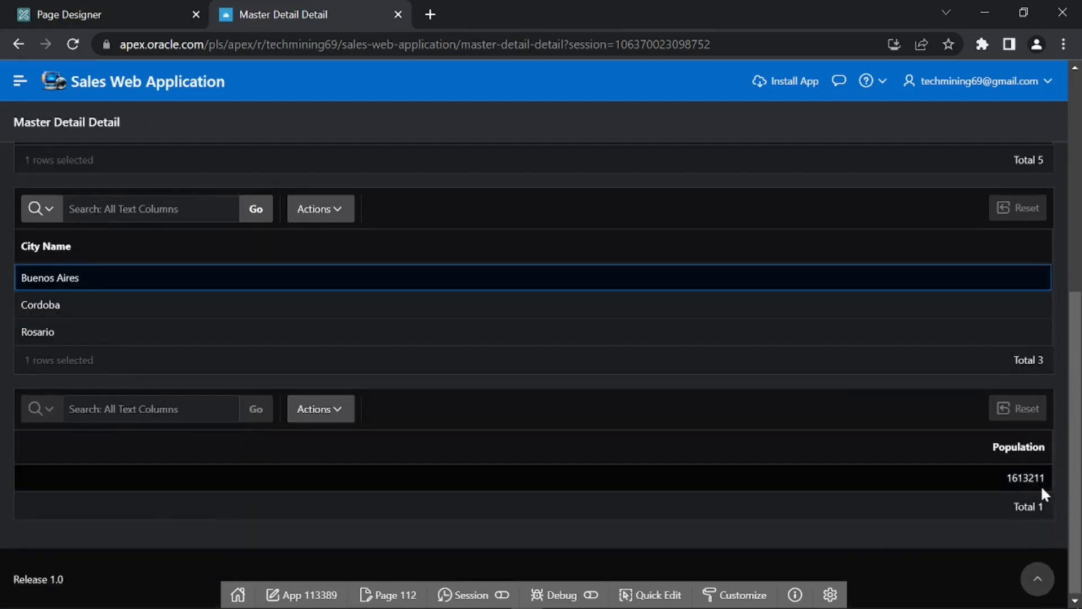
pyautogui.click(1038, 573)
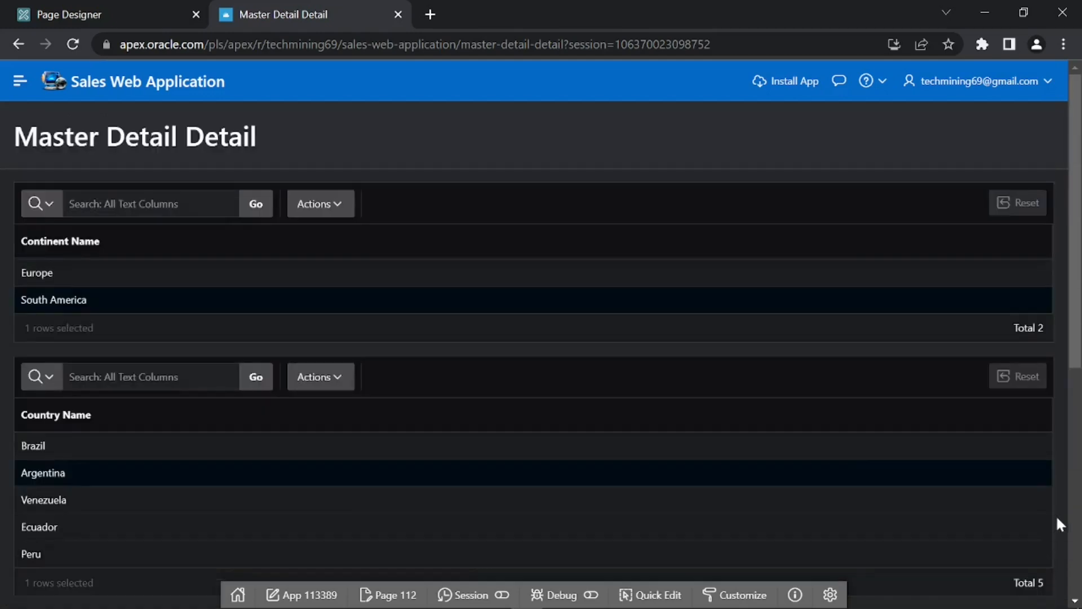